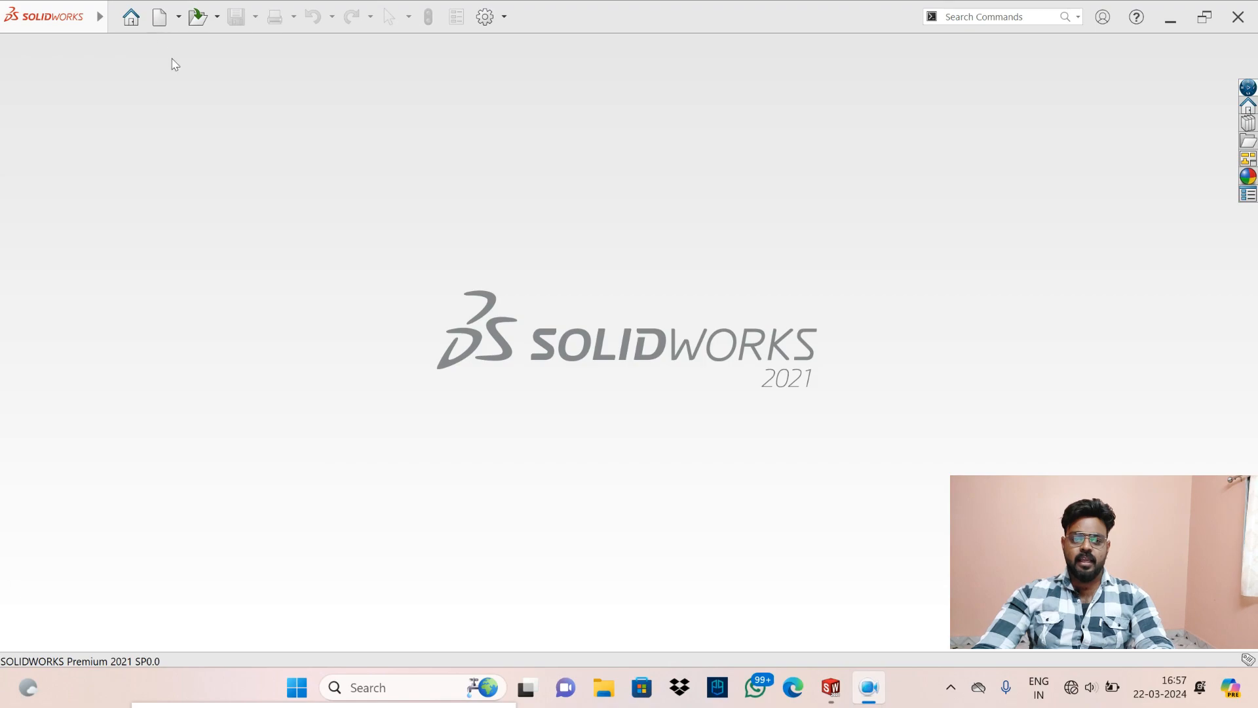
- Create a new part document and start a sketch on the Top Plane
click(161, 18)
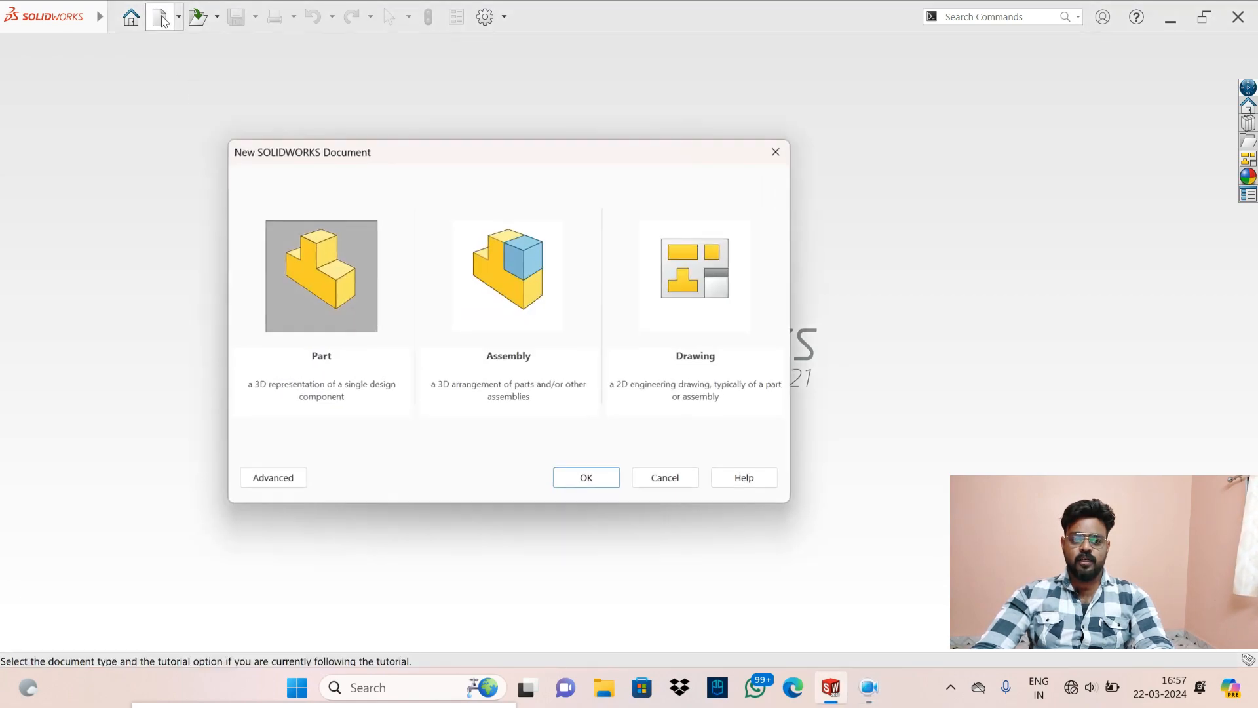
click(586, 477)
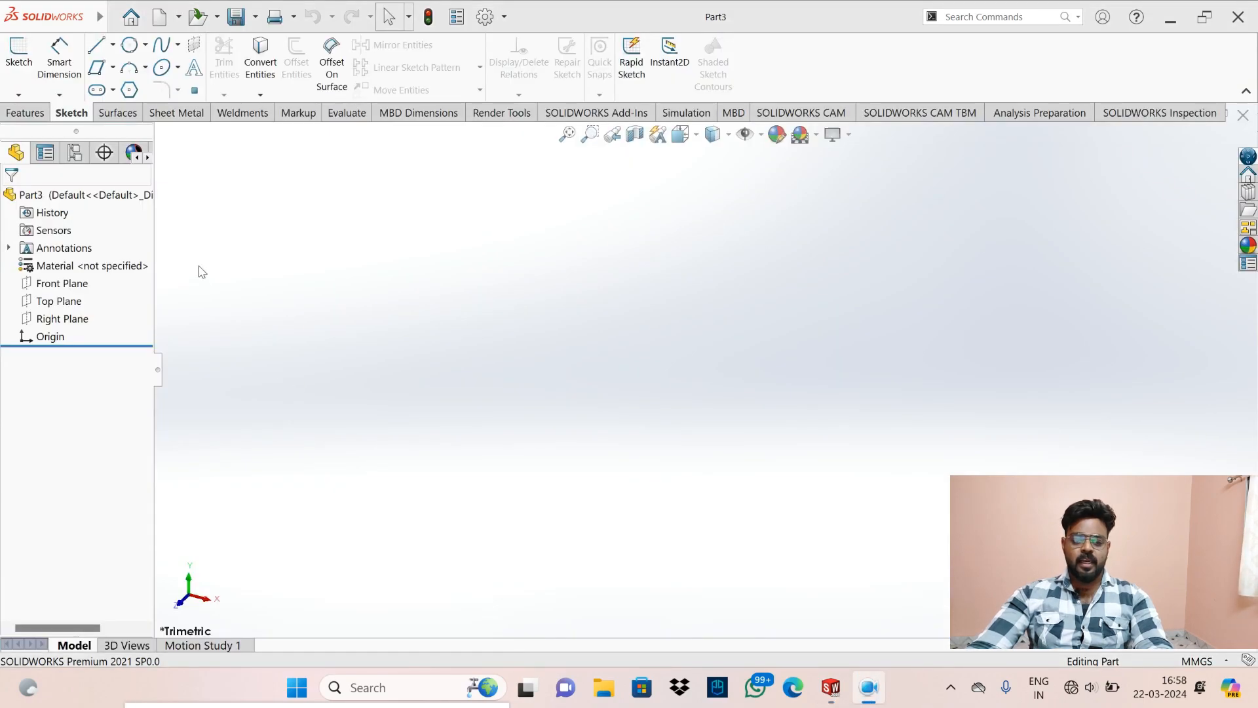
click(60, 305)
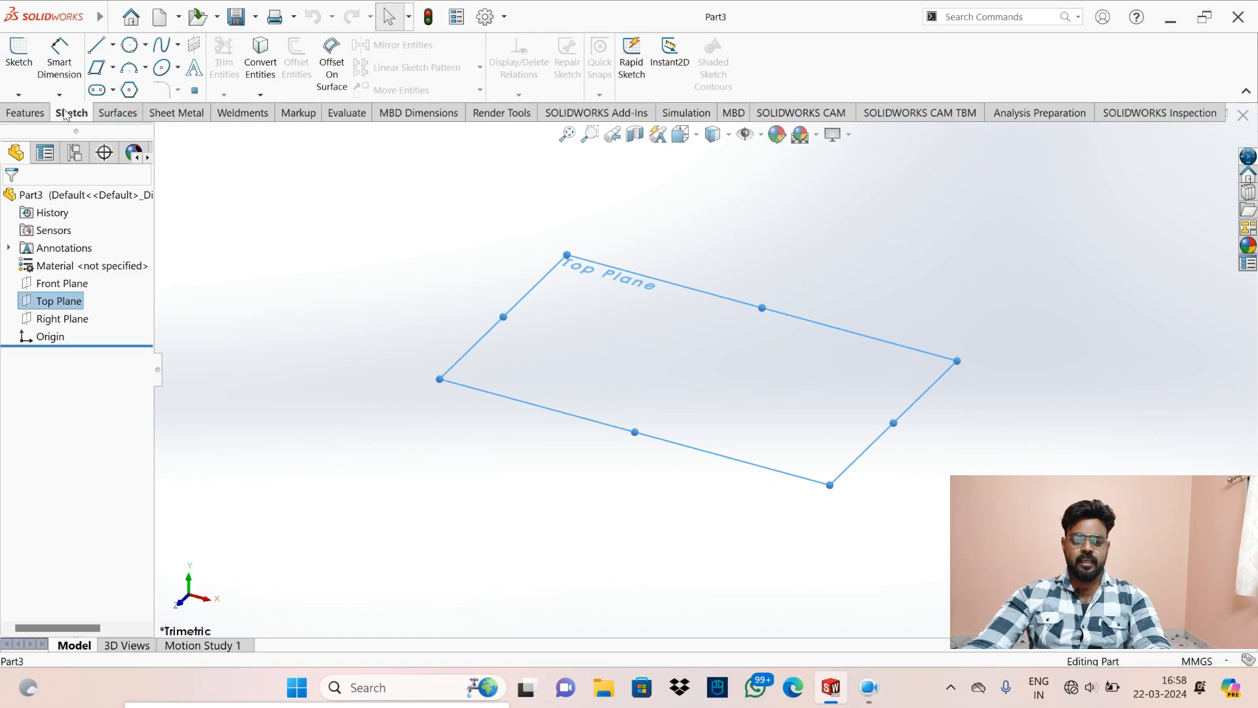
click(22, 58)
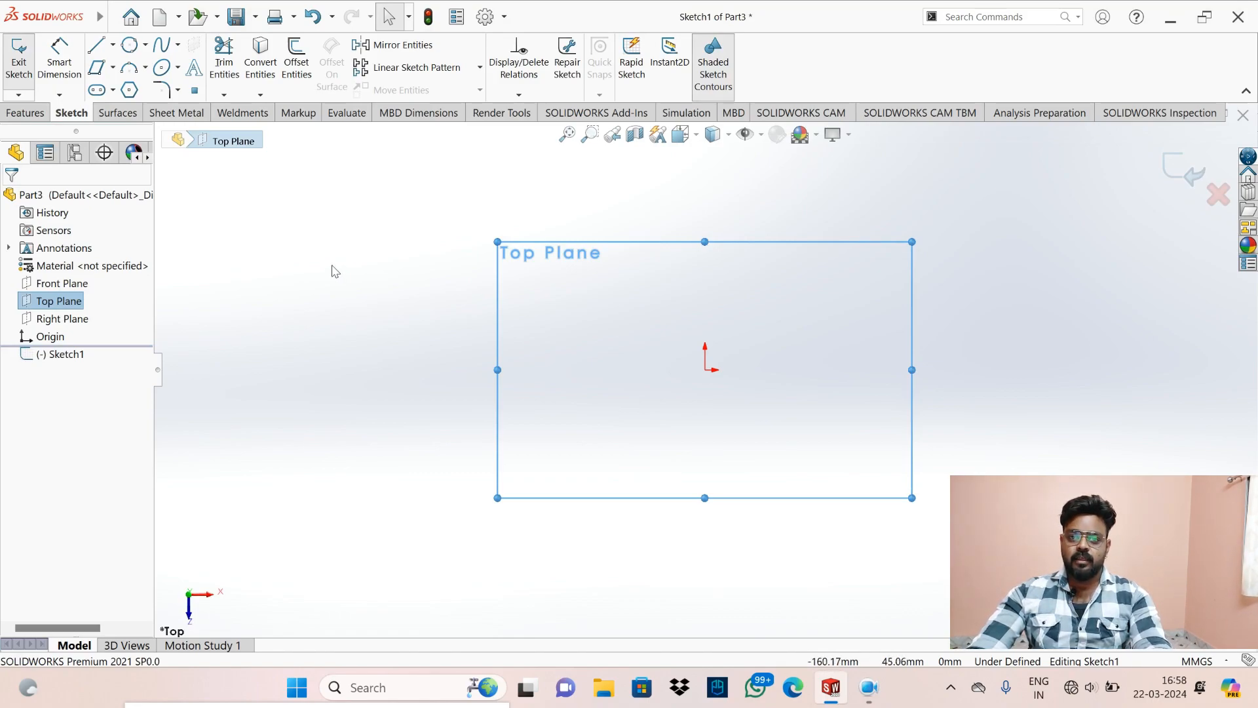
- Draw an infinite horizontal and an infinite vertical construction line through the origin
click(112, 45)
click(139, 92)
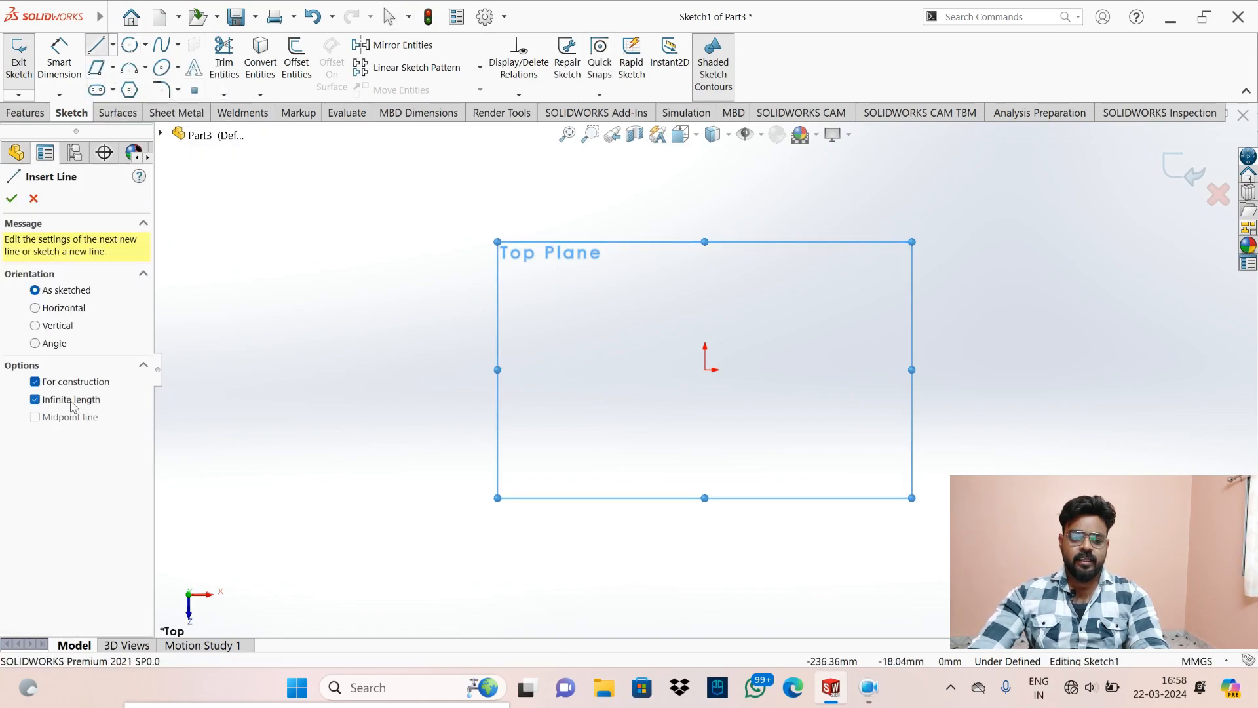
click(59, 307)
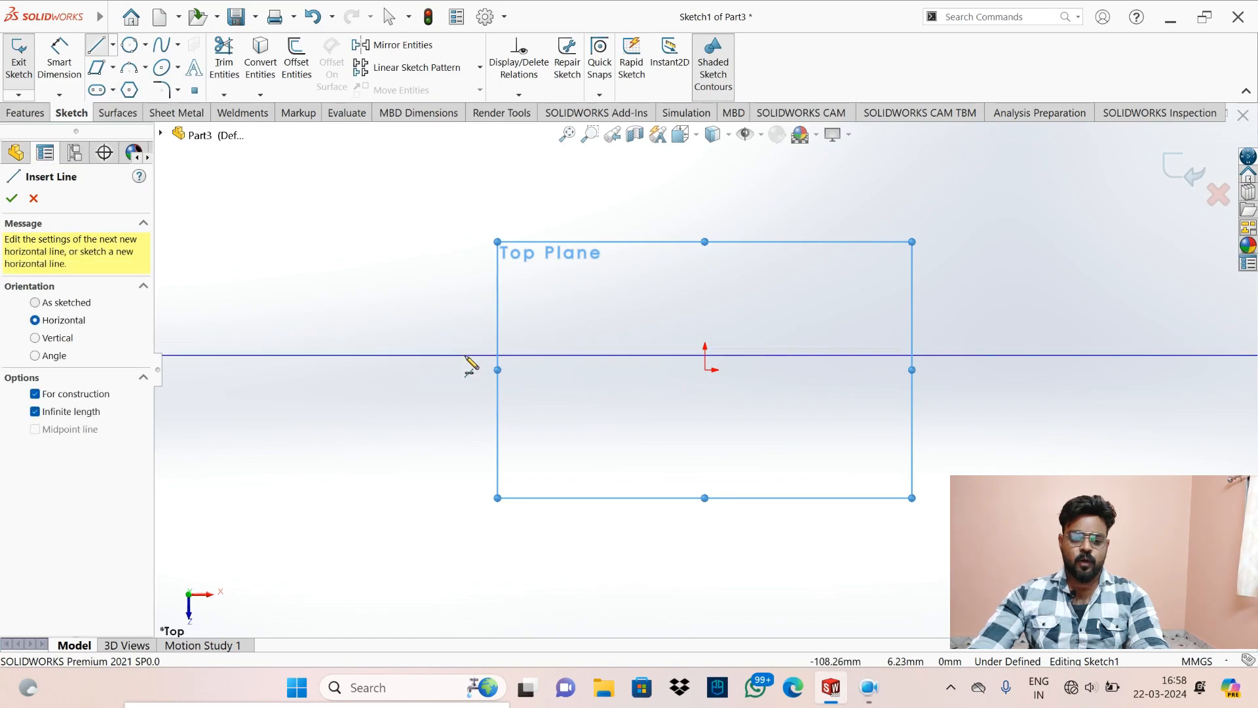
click(706, 370)
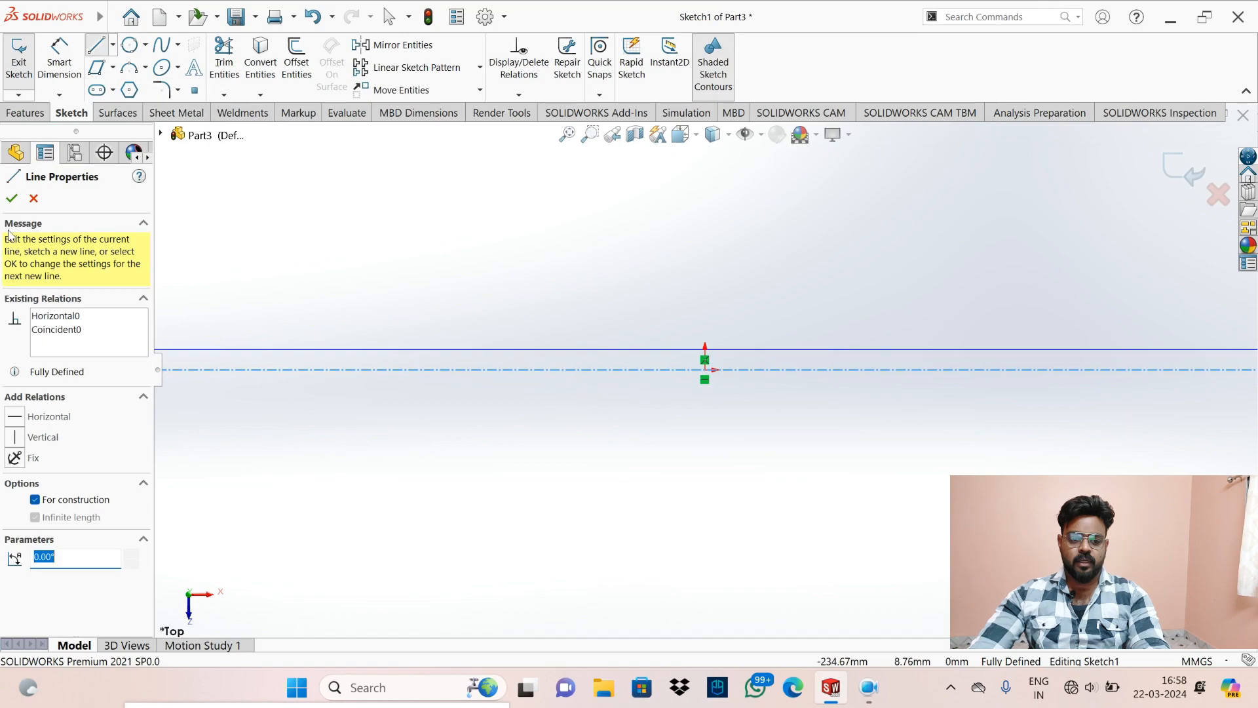
click(12, 199)
click(44, 339)
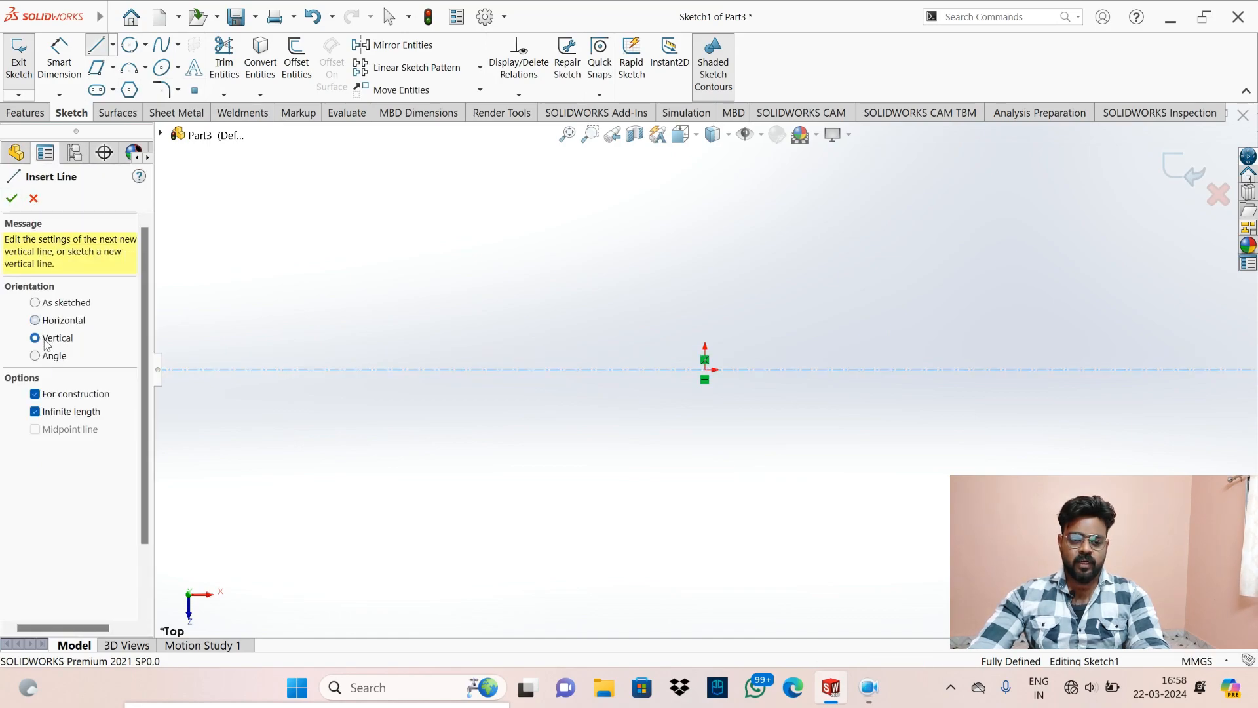
click(706, 370)
click(11, 199)
click(12, 199)
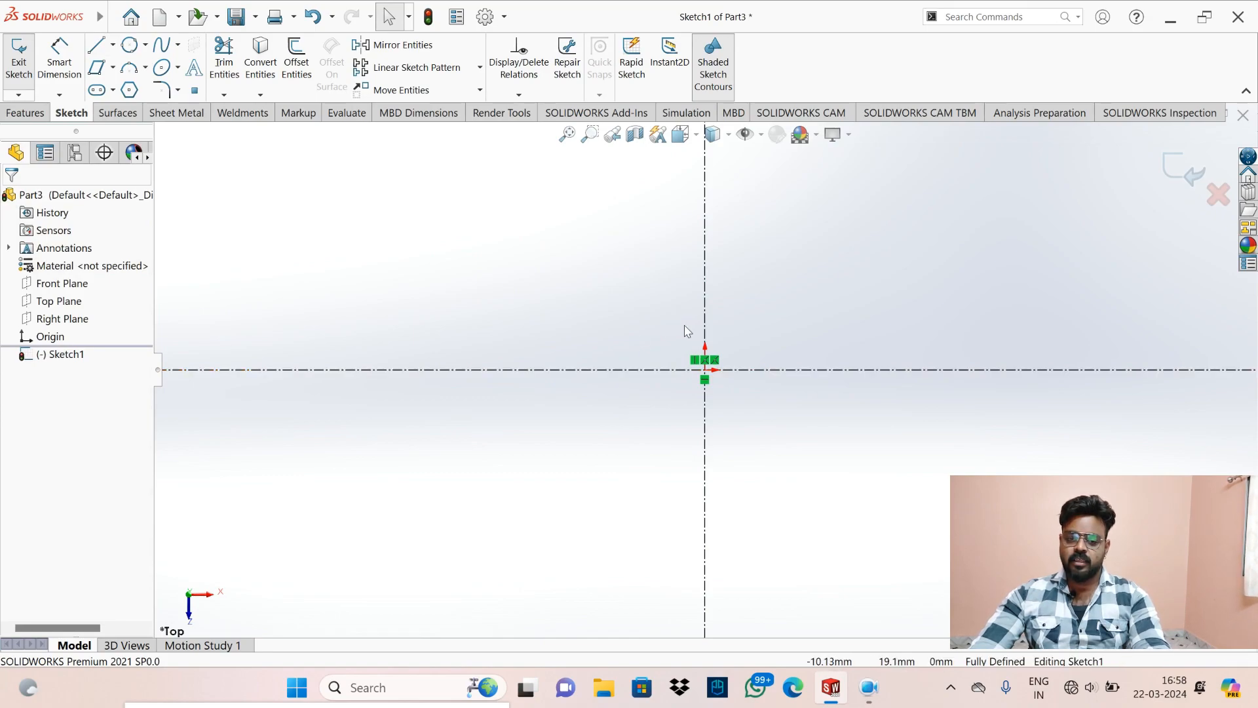
- Sketch a centerpoint arc of about 65 mm radius around the origin, leaving a gap that spans the positive X axis
click(144, 69)
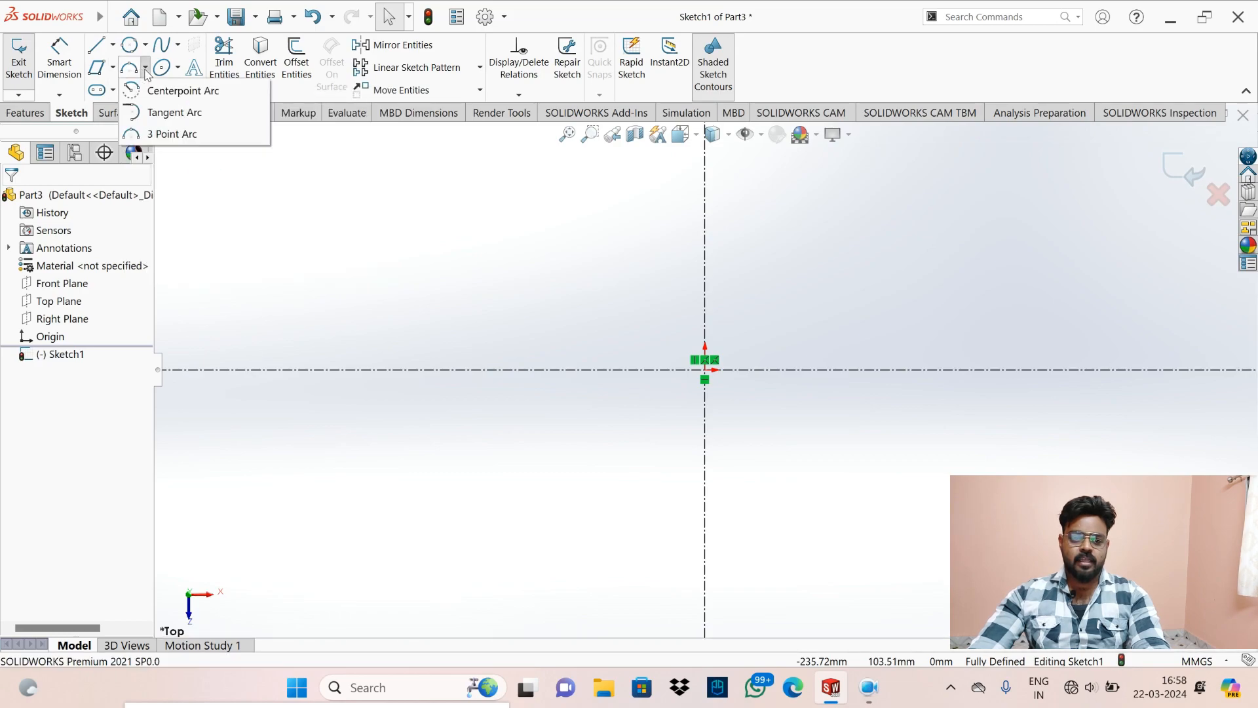
click(172, 92)
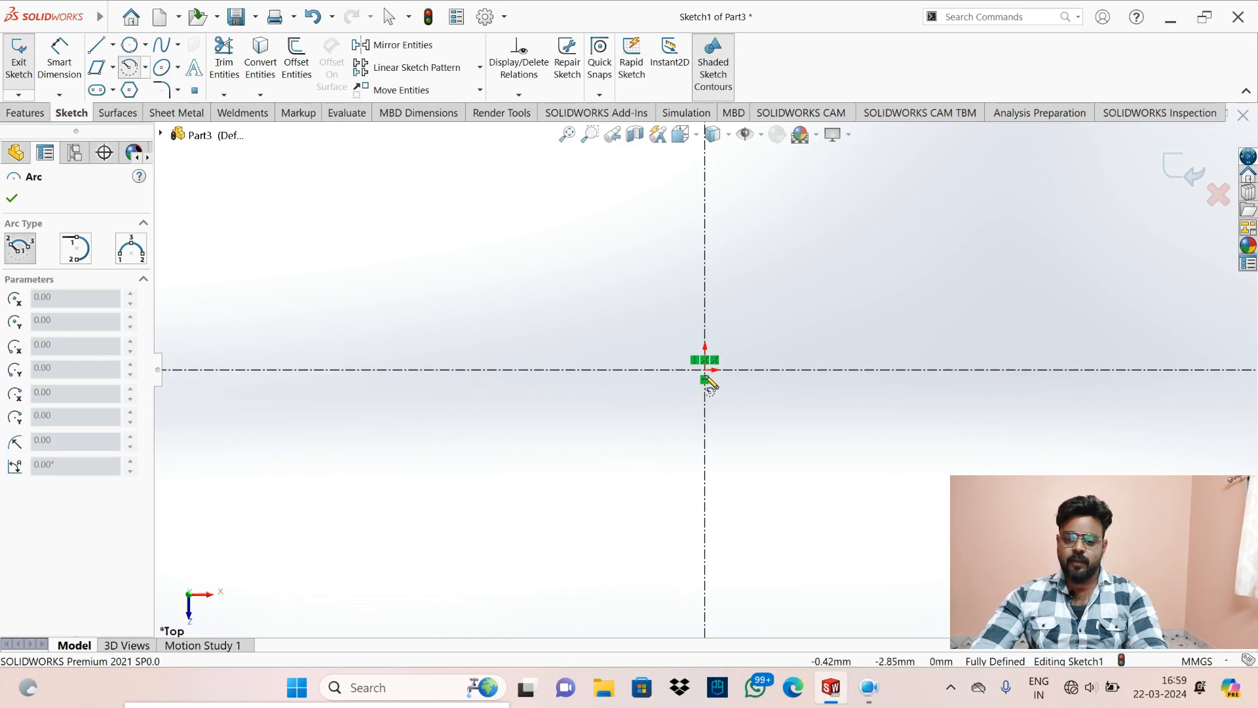
click(705, 370)
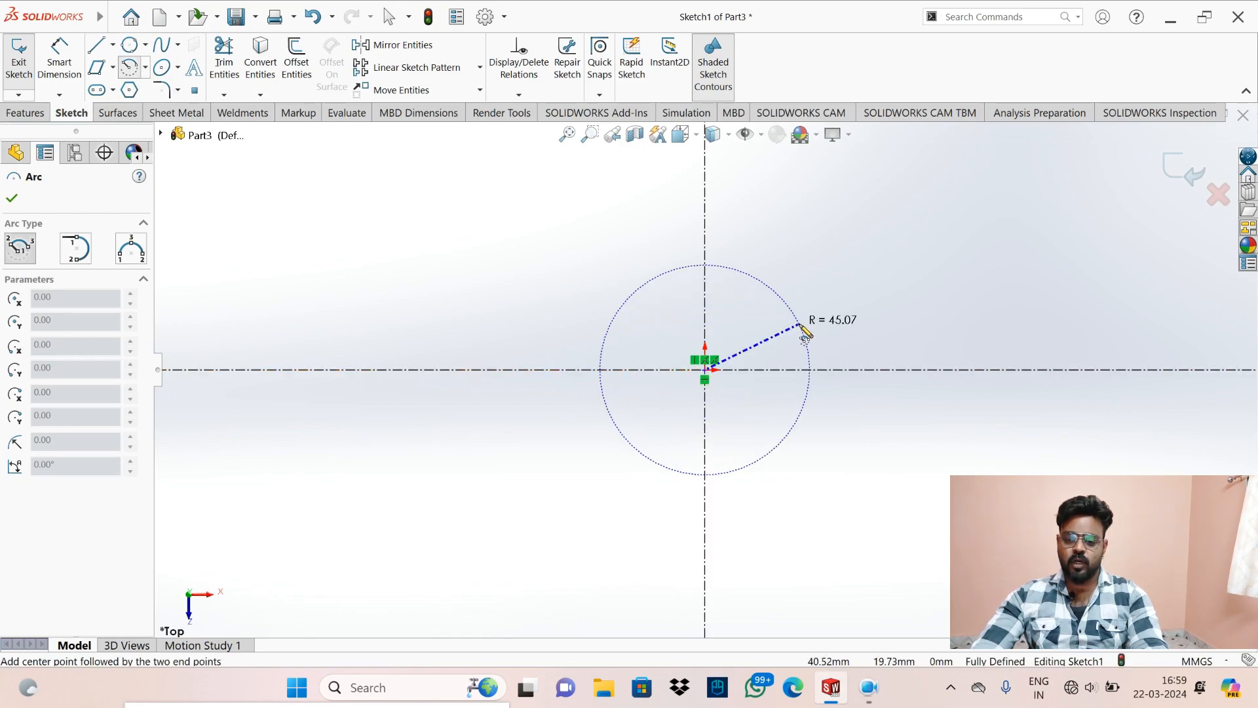
click(831, 286)
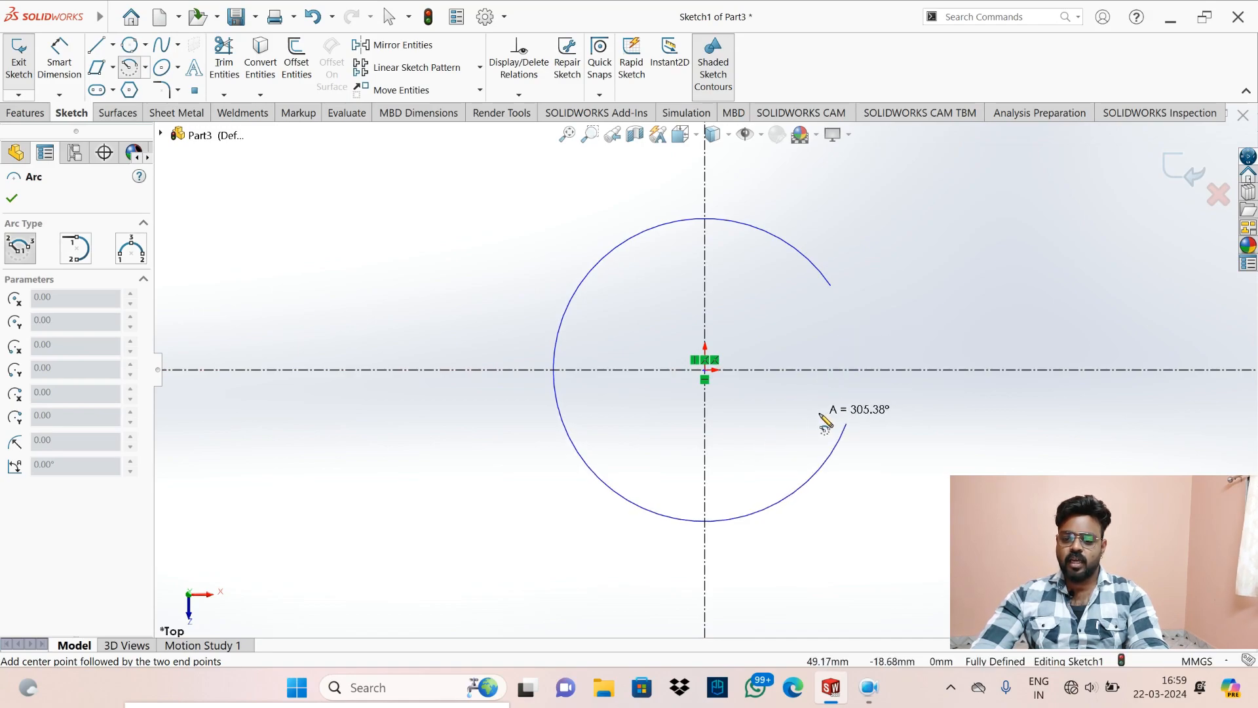
click(849, 412)
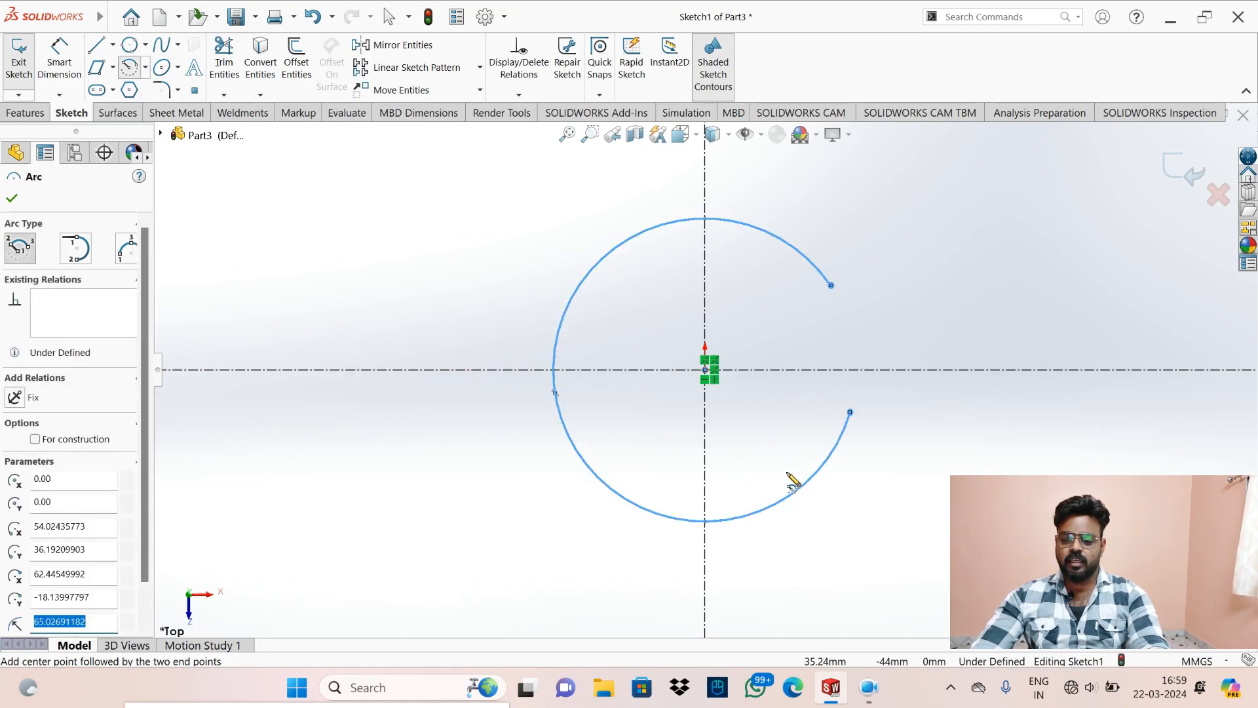
key(Escape)
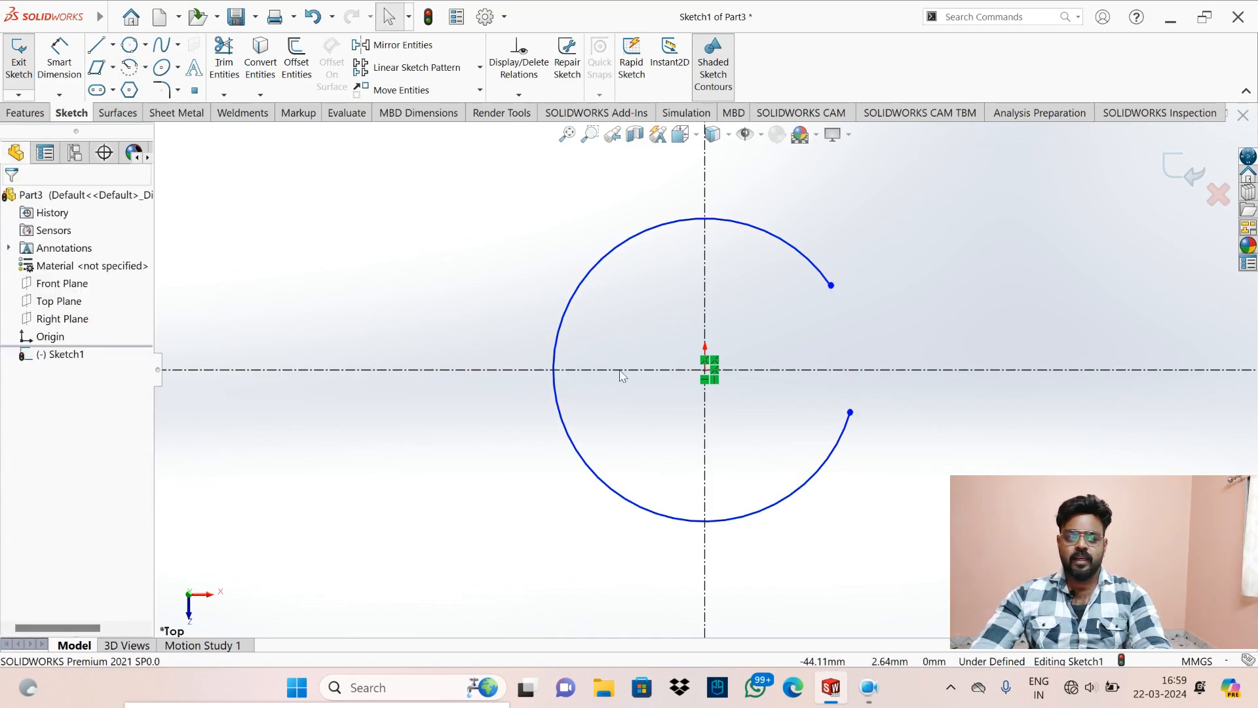
- Dimension the arc's radius as 65 mm
click(59, 62)
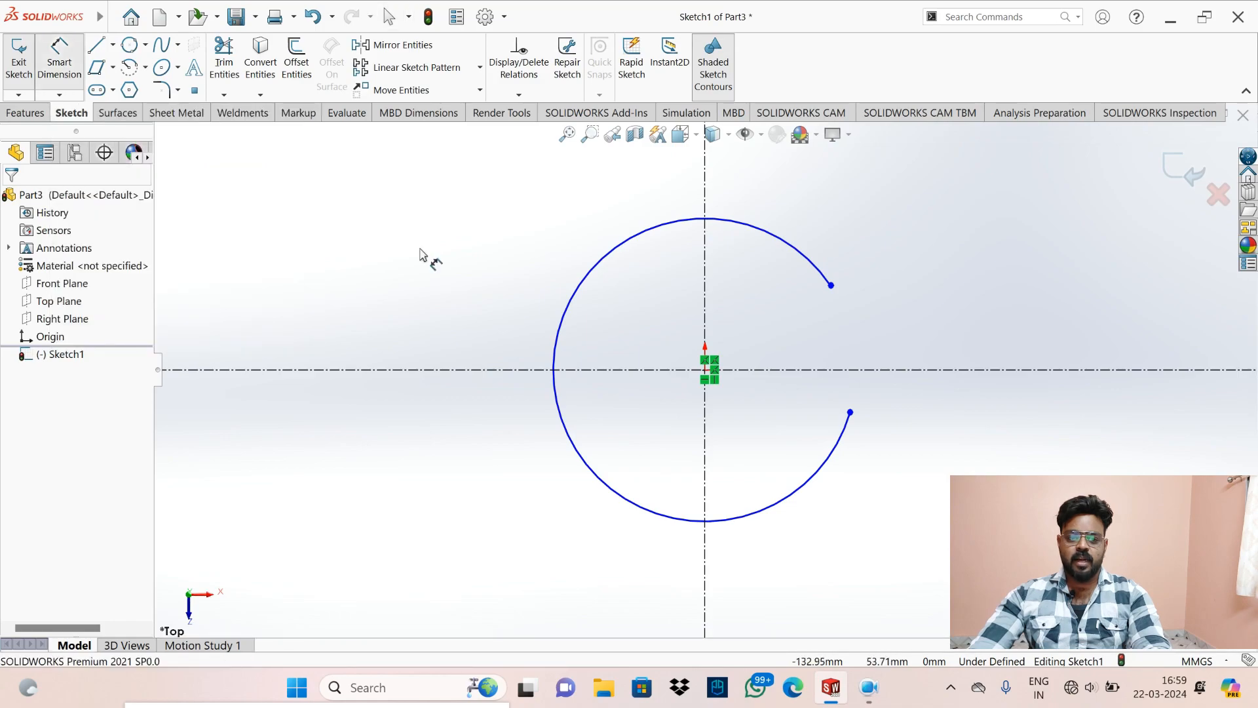
click(639, 233)
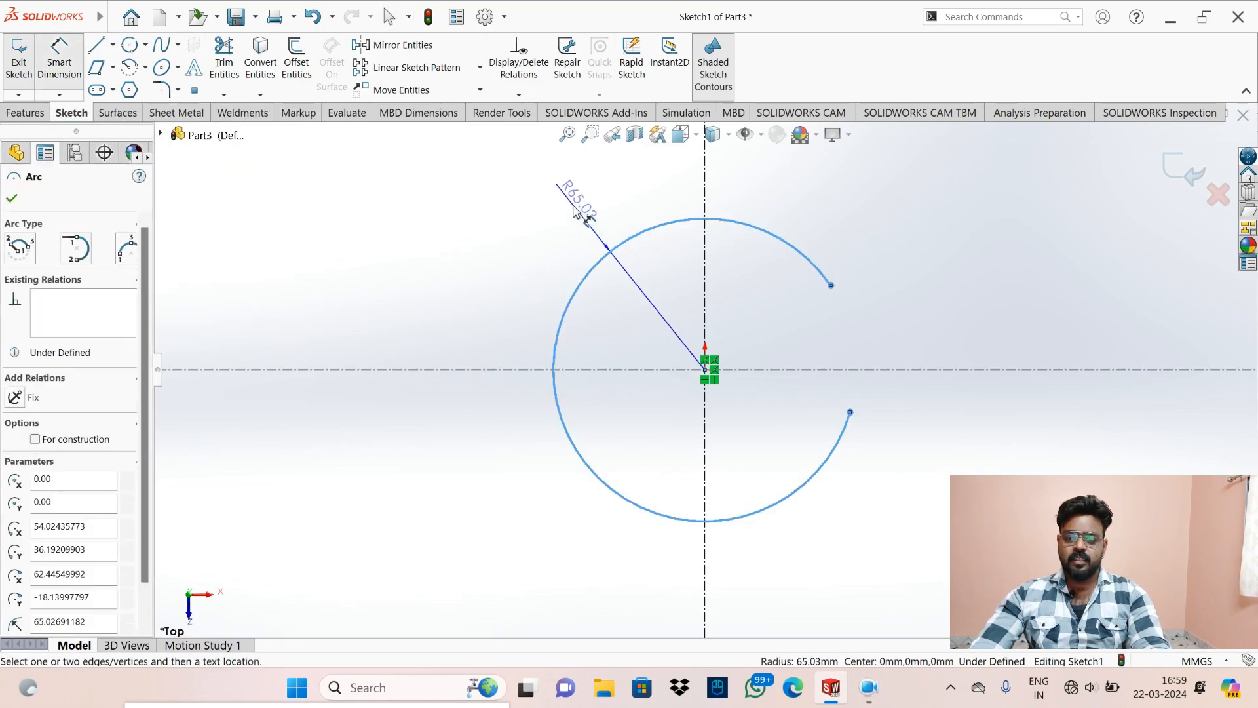
click(554, 216)
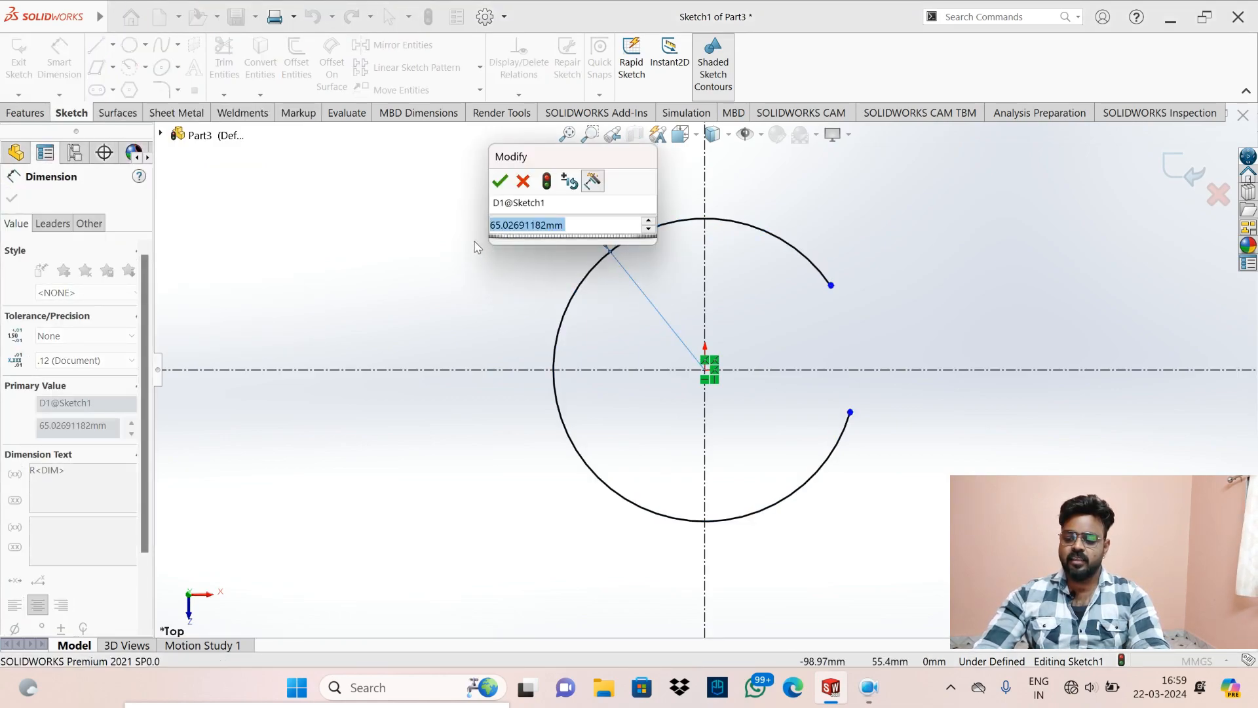
text(65)
key(Return)
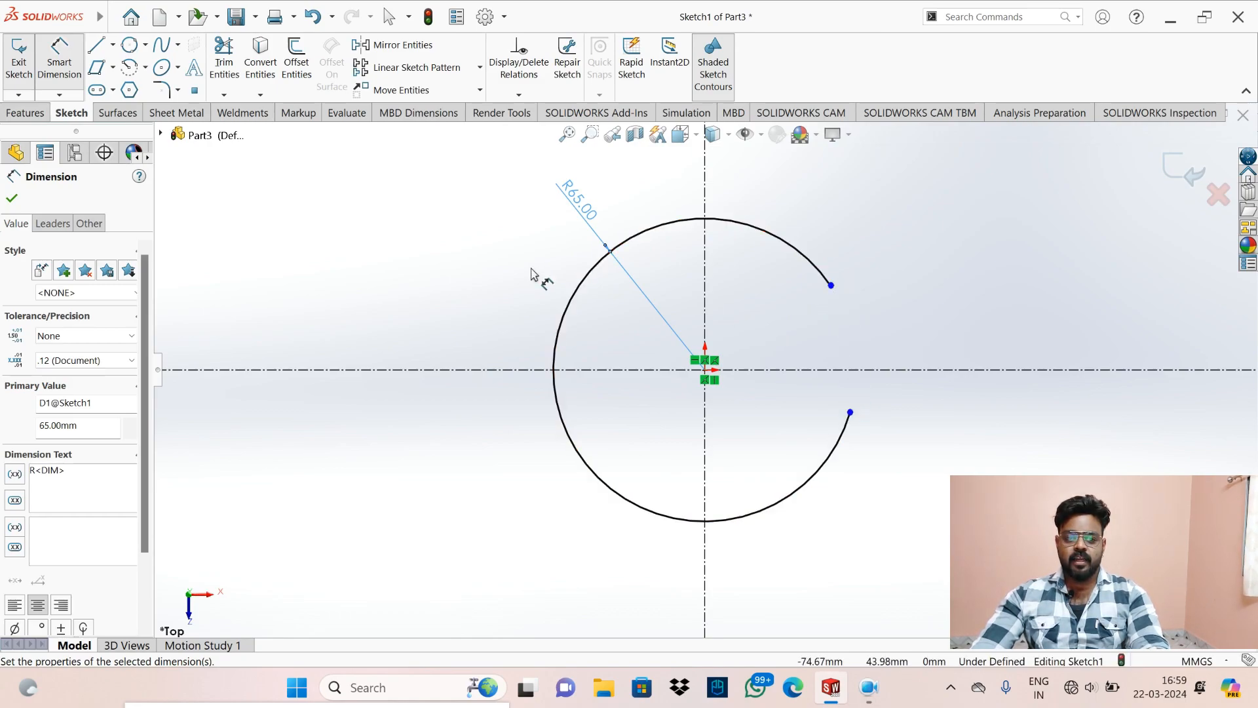
key(Escape)
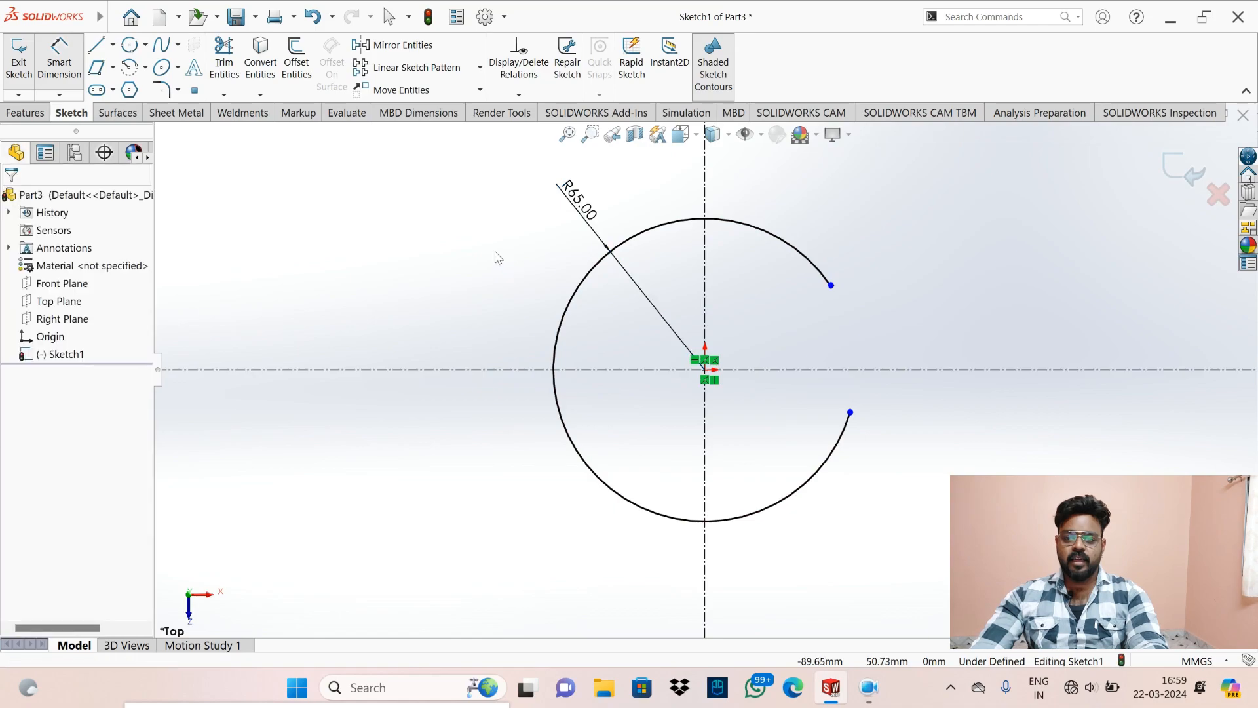
- Draw two centerlines from the origin, one to each endpoint of the arc
click(112, 46)
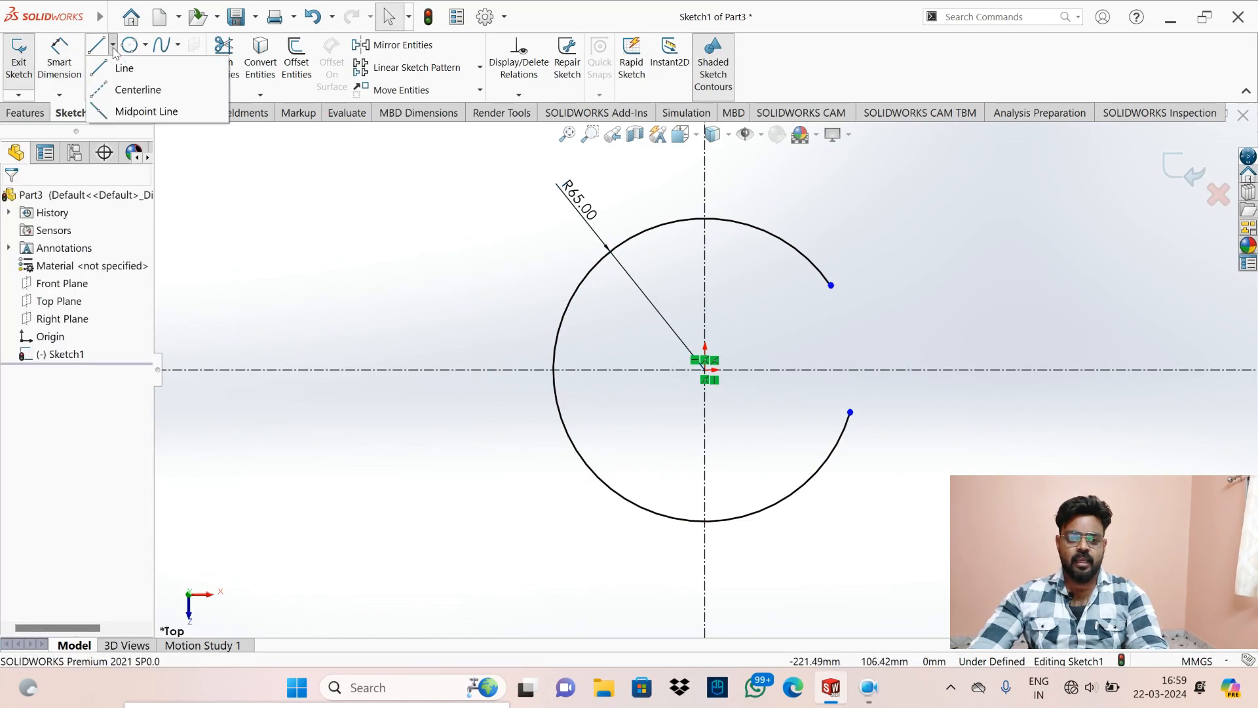
click(134, 92)
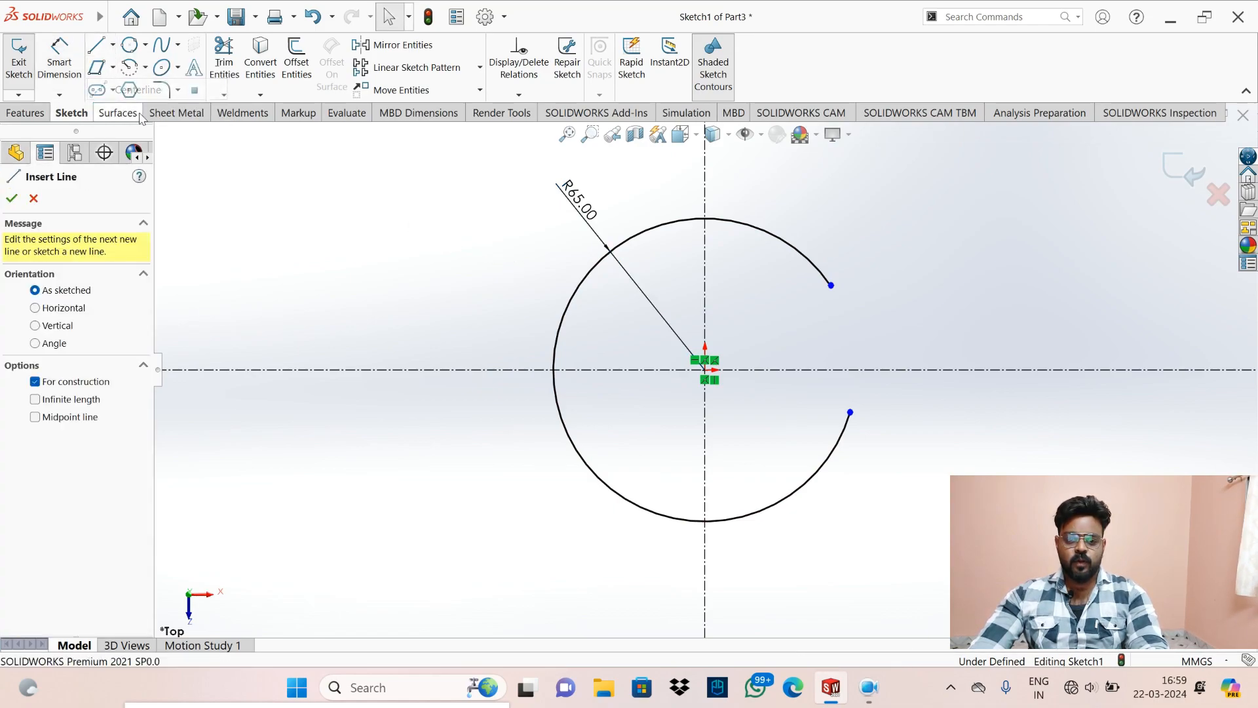
click(705, 370)
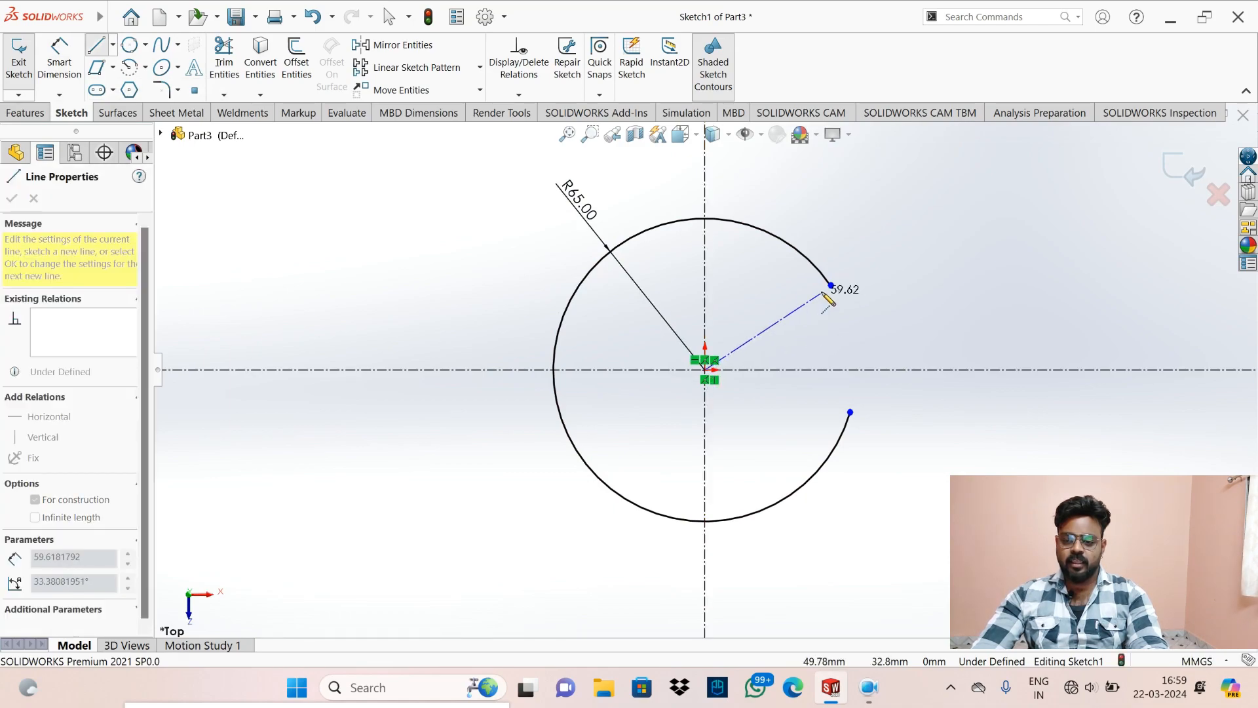
click(831, 285)
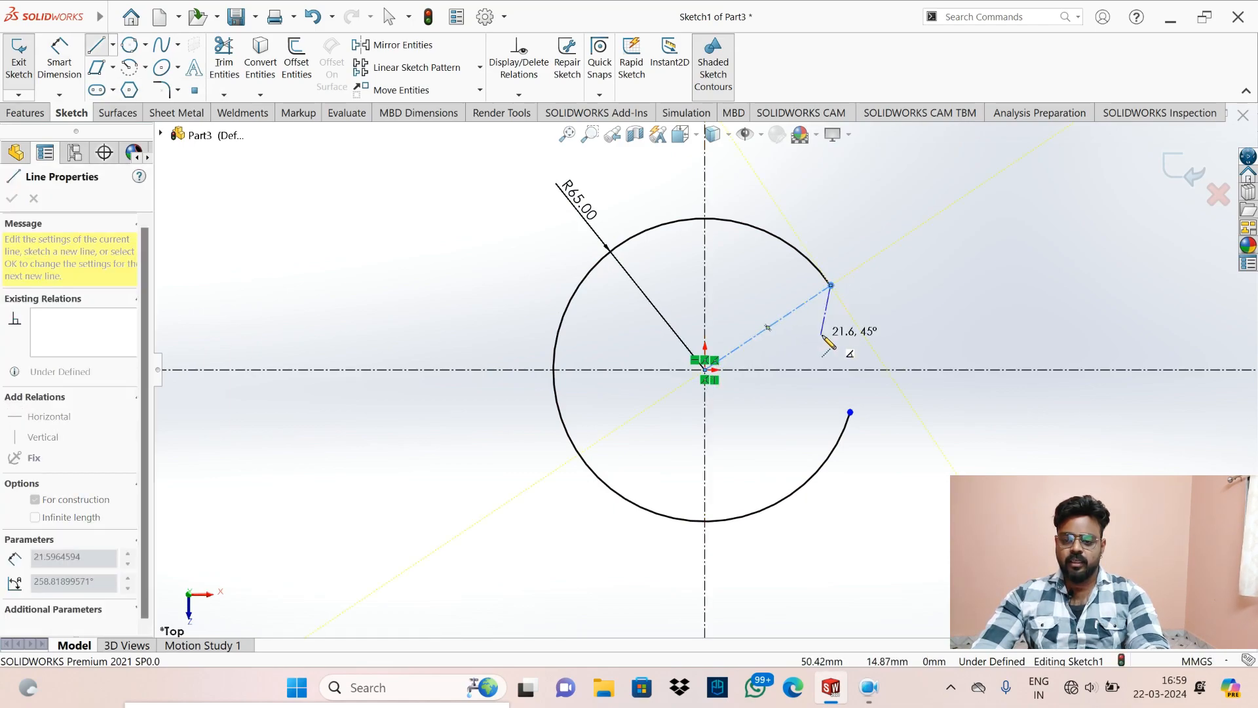
key(Escape)
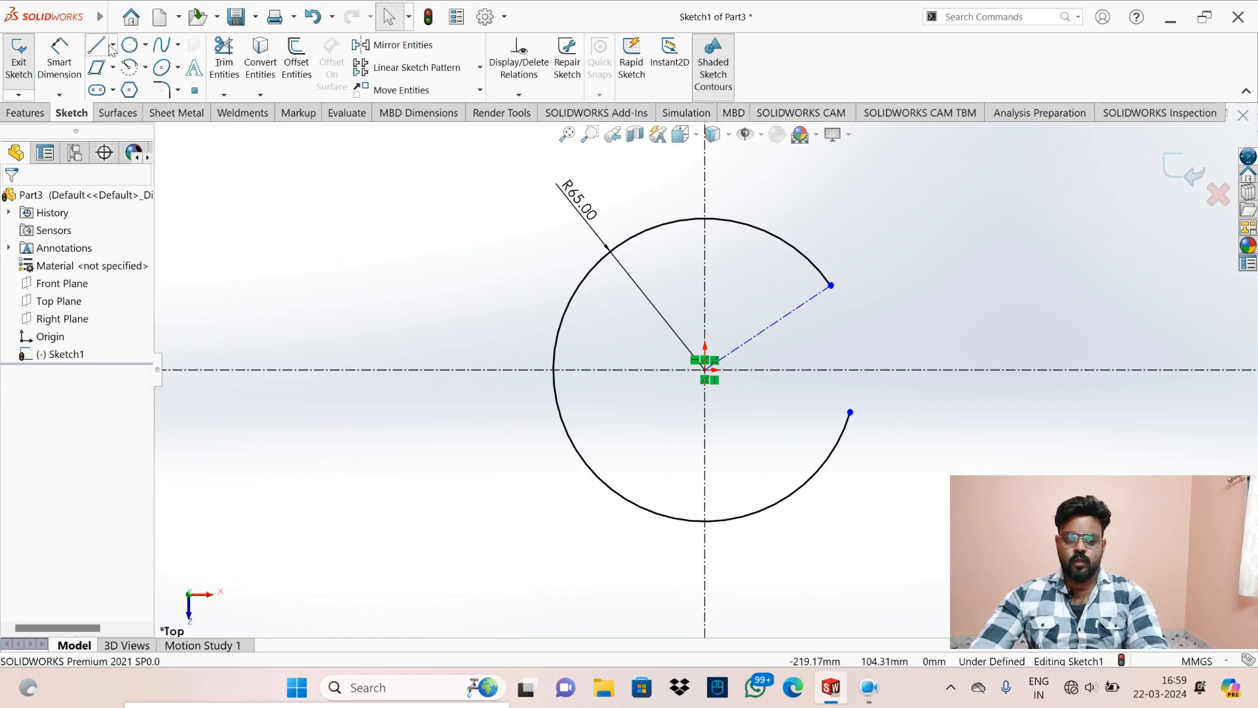
click(114, 48)
click(126, 87)
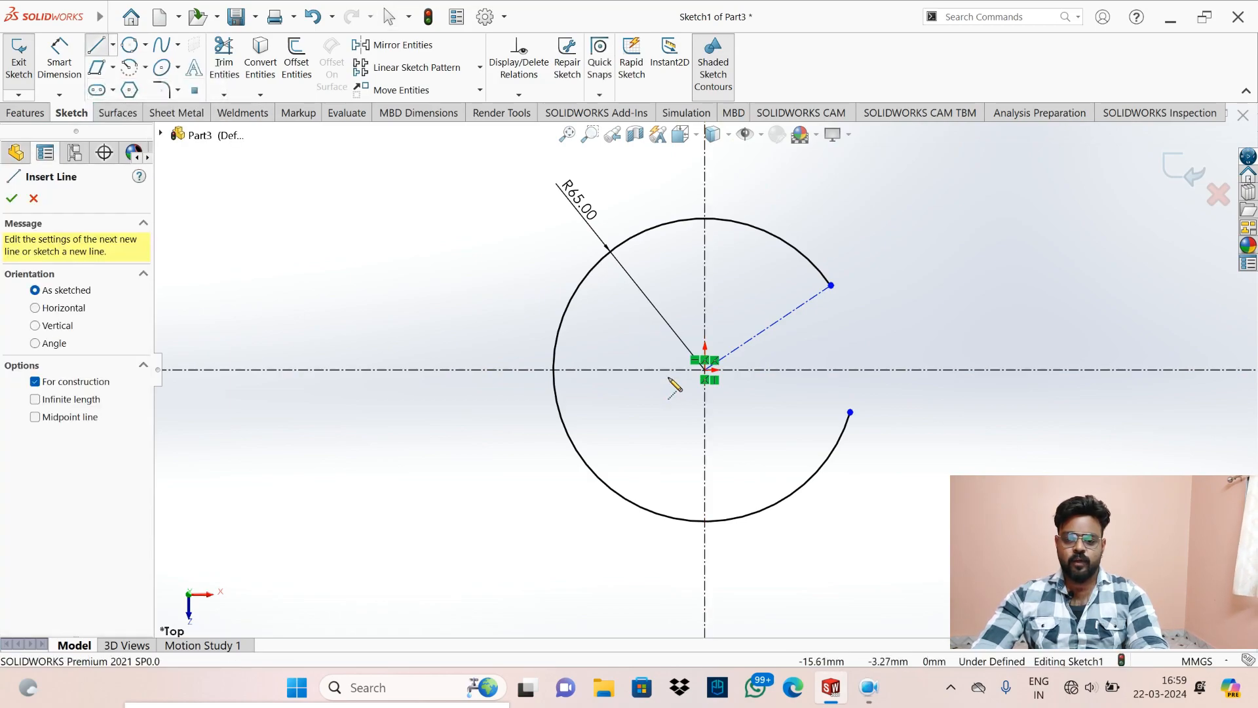
click(706, 370)
click(849, 413)
key(Escape)
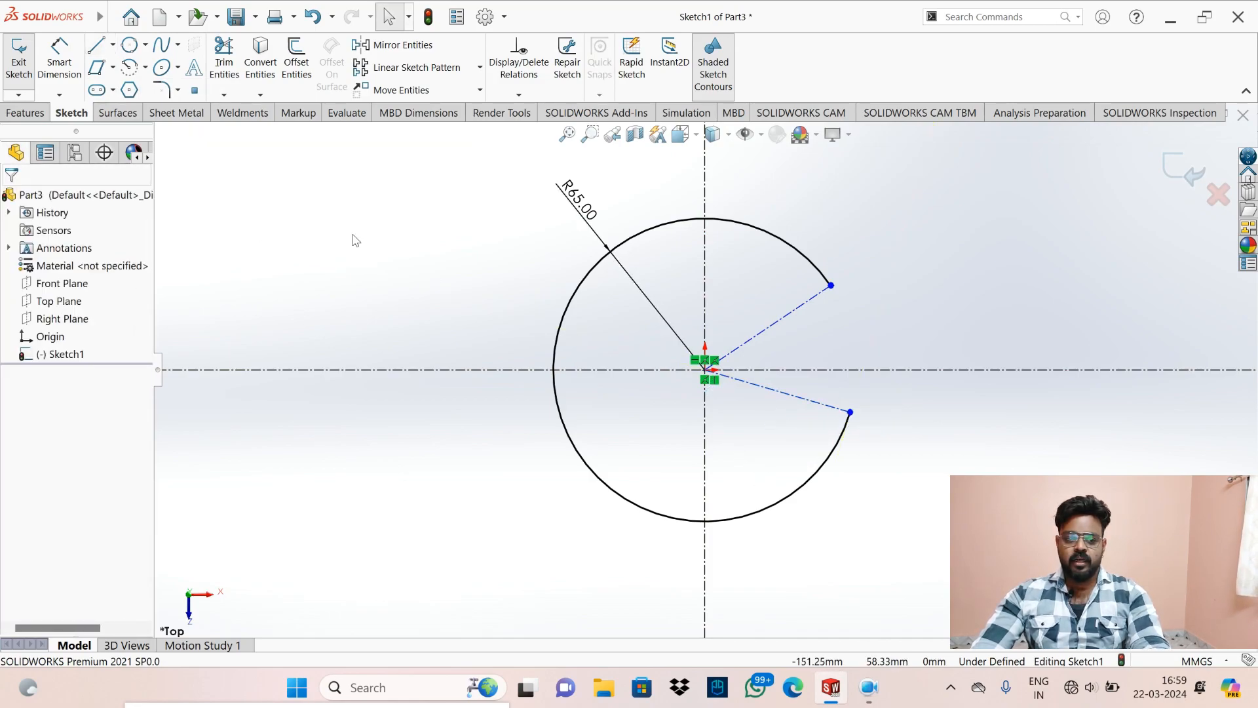
- Dimension the angle between the upper centerline and the horizontal construction line as 45 degrees
click(59, 59)
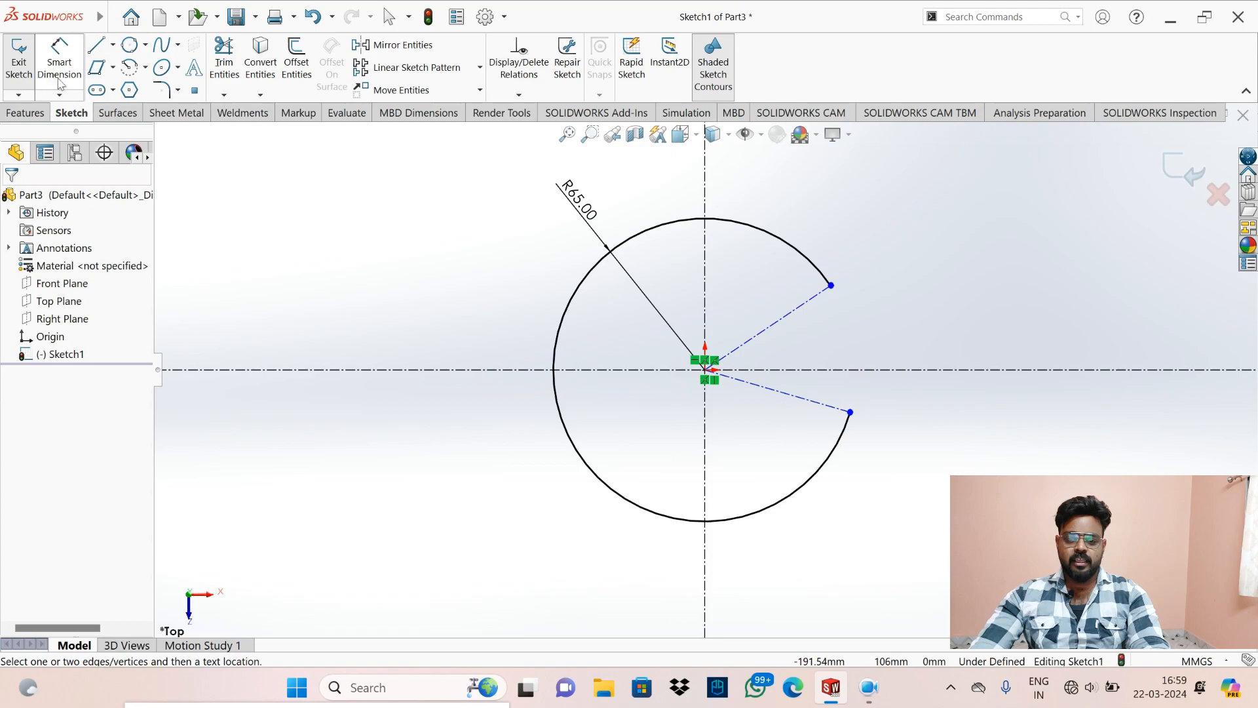
click(759, 371)
click(761, 332)
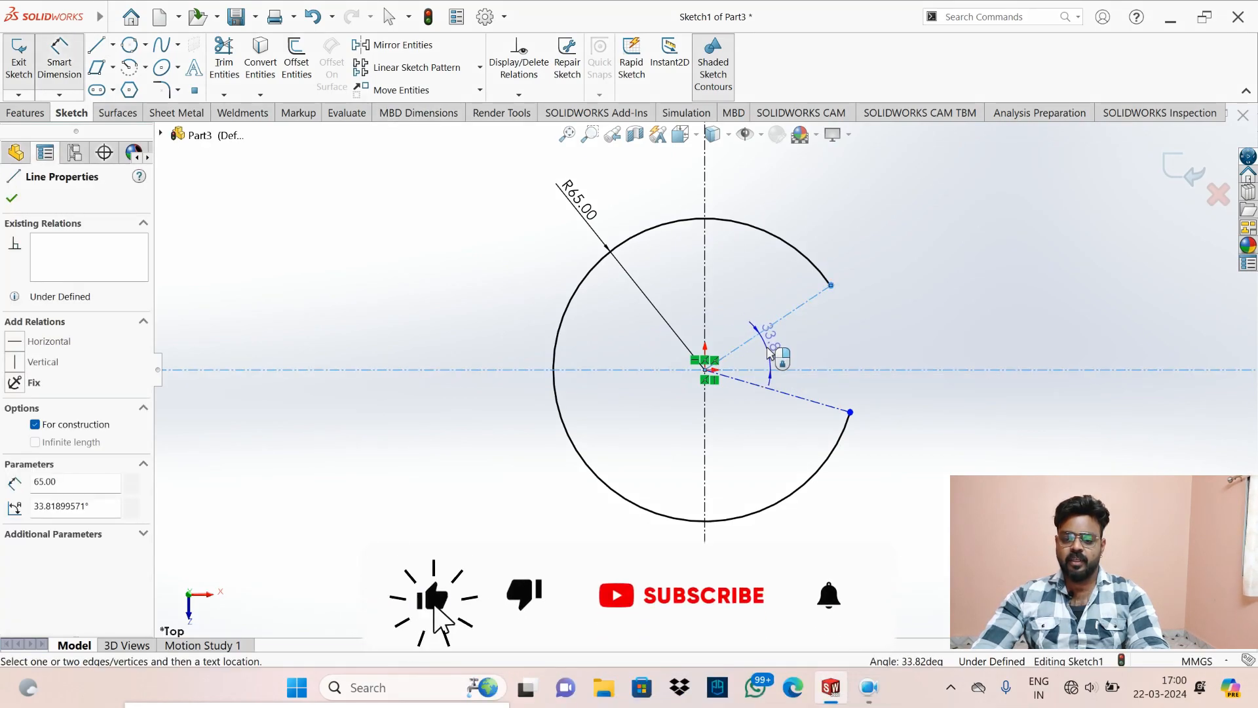
click(773, 351)
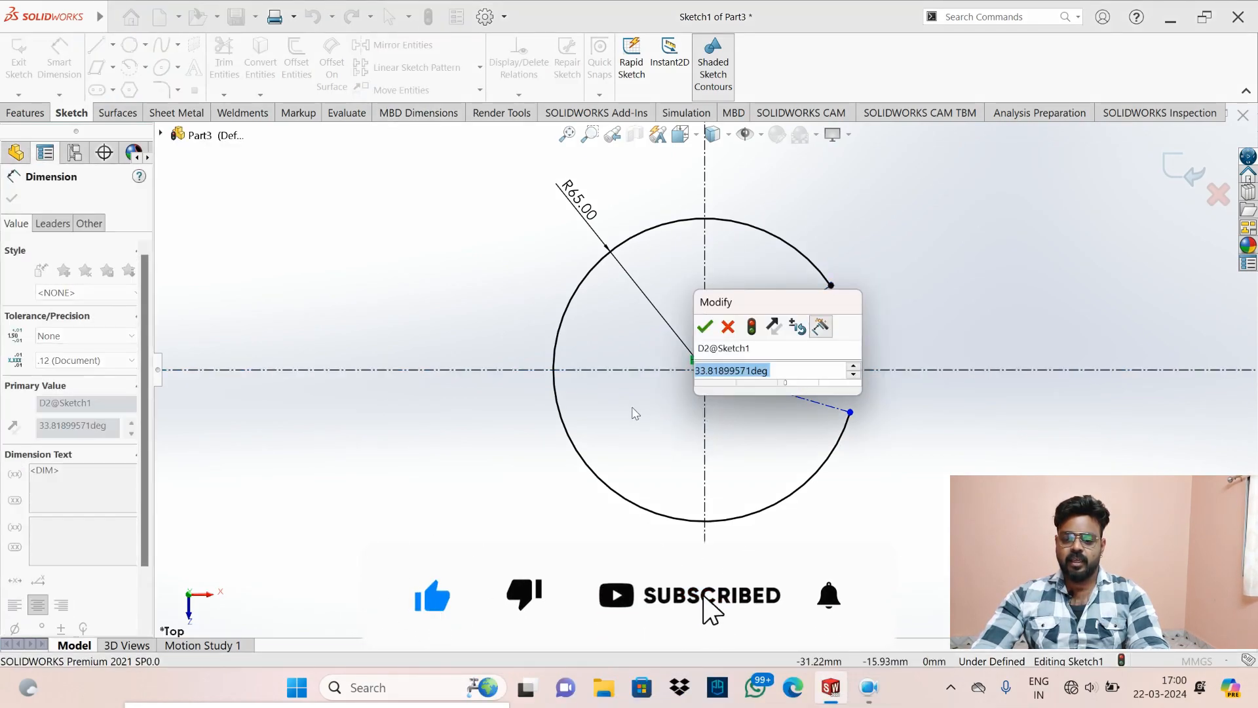
text(45)
key(Return)
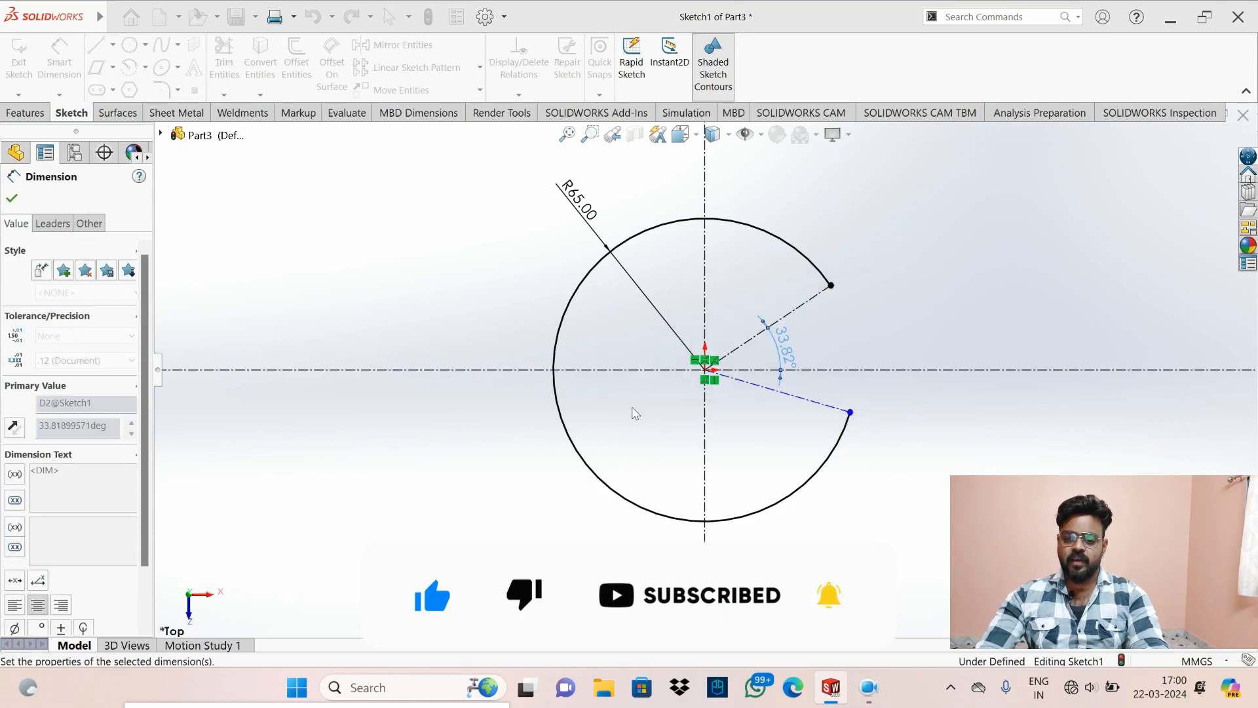
- Dimension the angle between the lower centerline and the horizontal construction line as 30 degrees
click(820, 371)
click(822, 403)
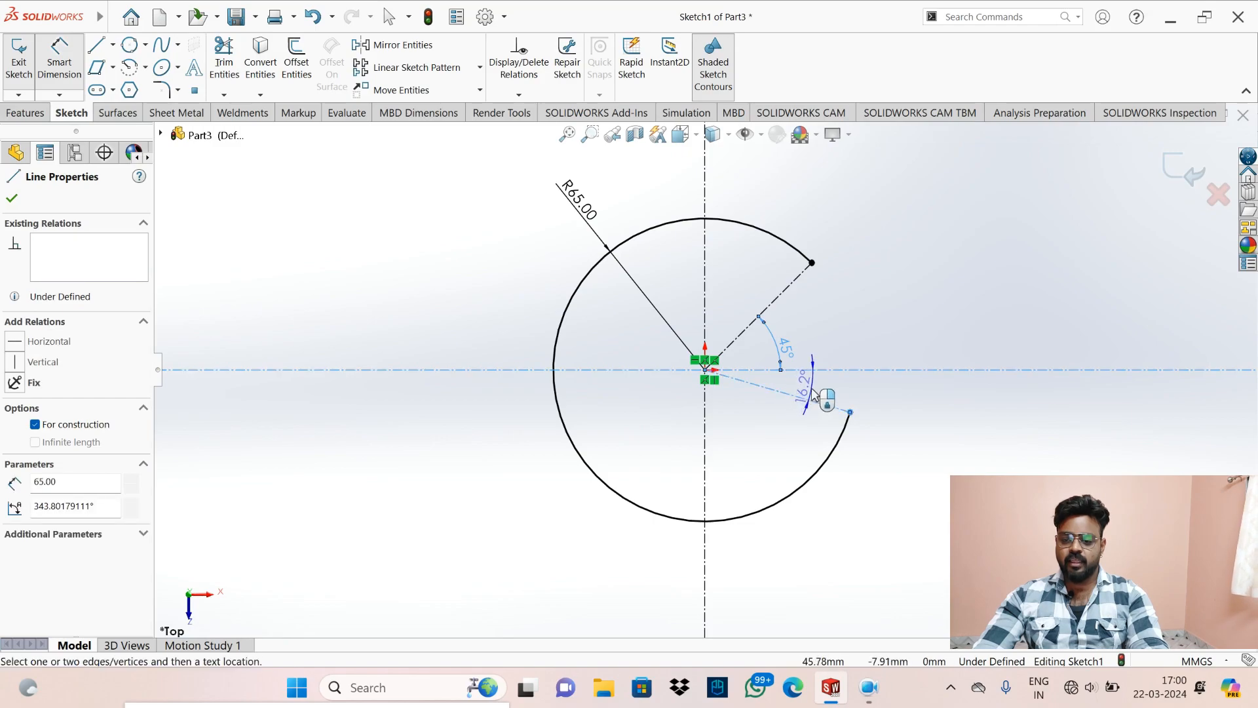
click(814, 393)
text(3)
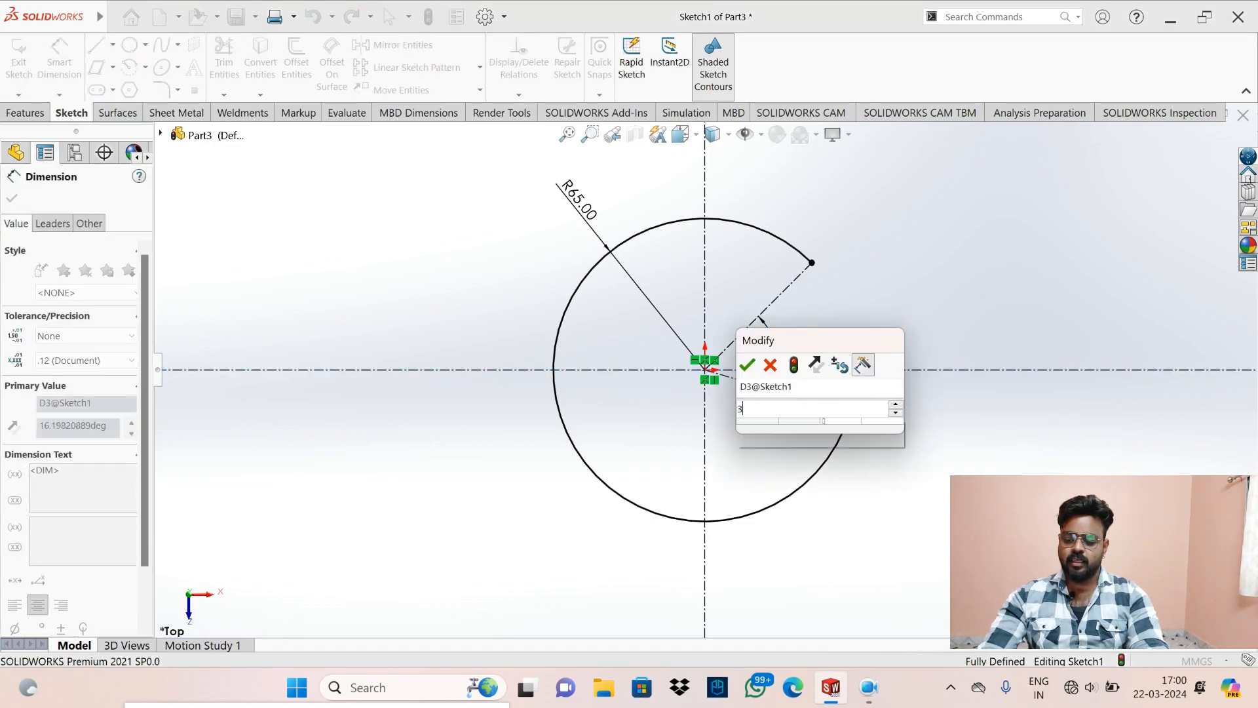
text(0)
key(Return)
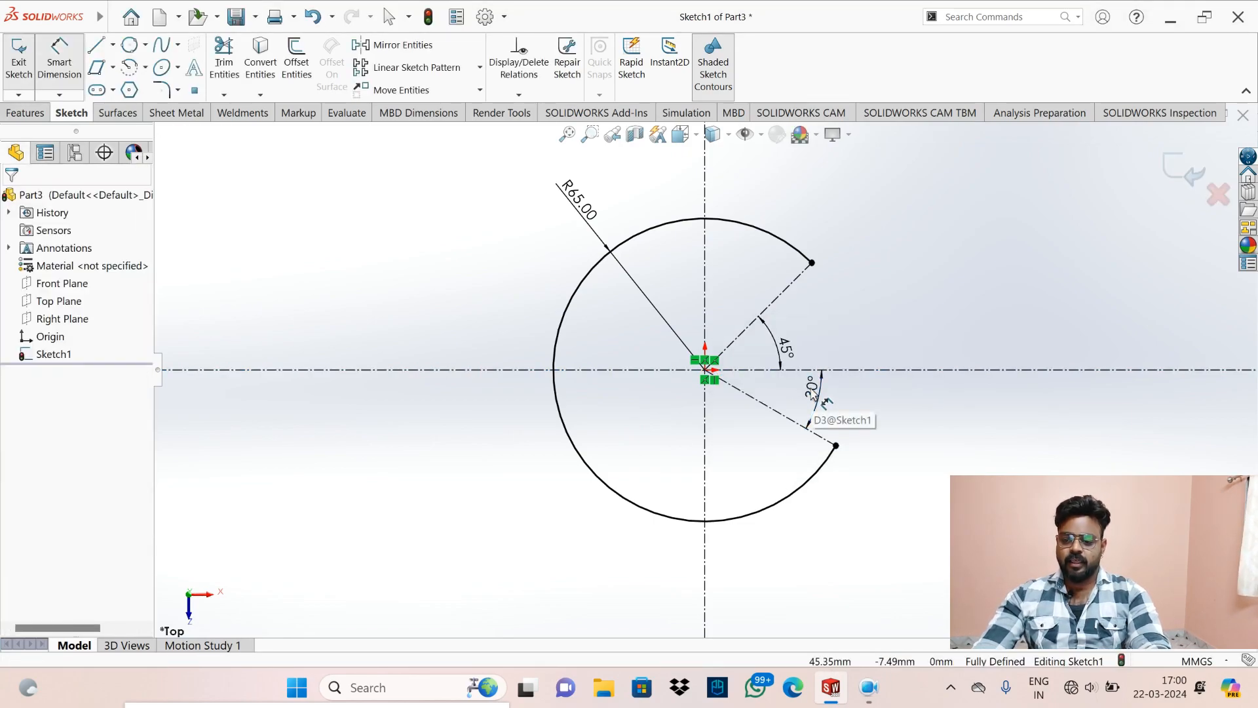
key(Escape)
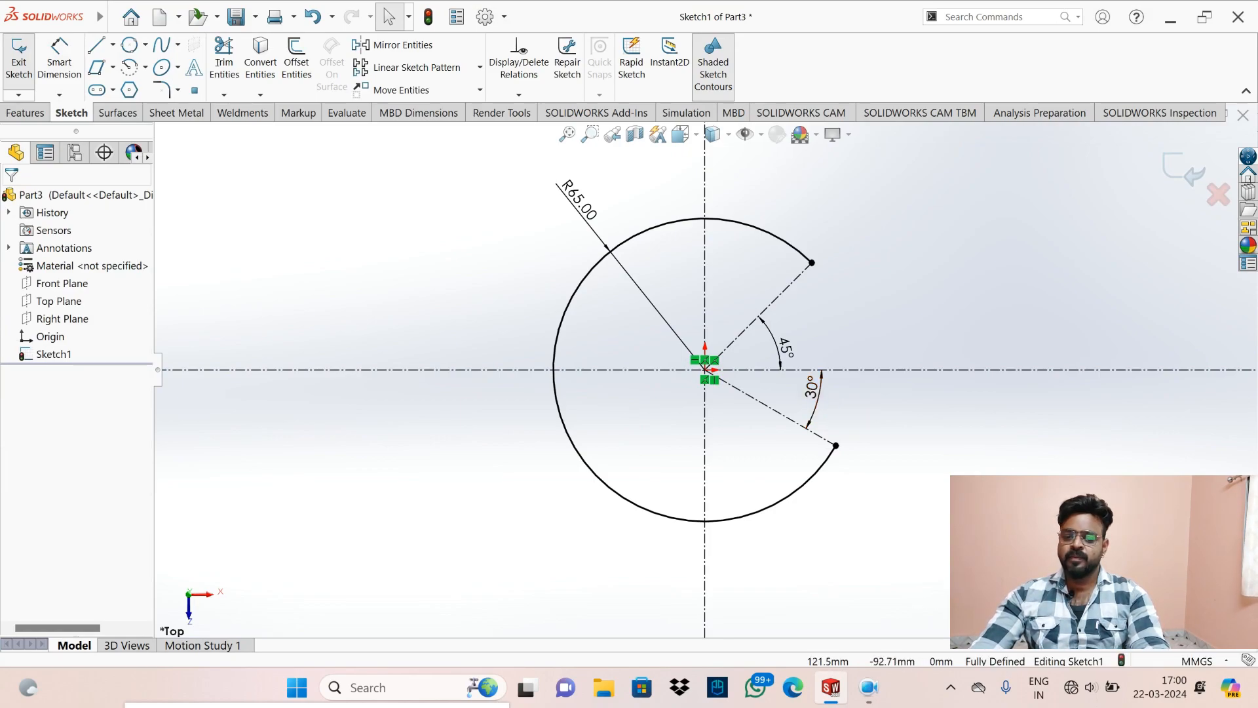
- Delete the dimensioned arc together with its two angled centerlines and dimensions, keeping the horizontal and vertical construction lines
mouse_move(498, 151)
mouse_down()
mouse_move(708, 291)
mouse_move(991, 600)
mouse_up()
key(Delete)
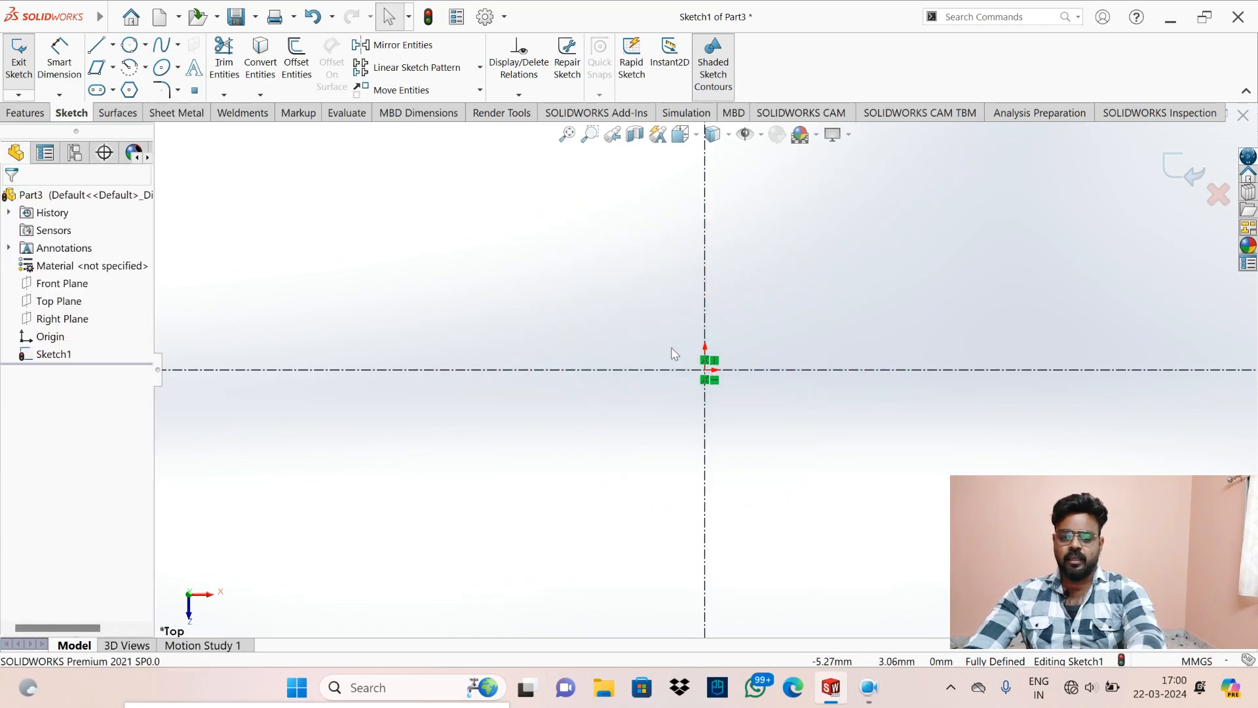
click(145, 67)
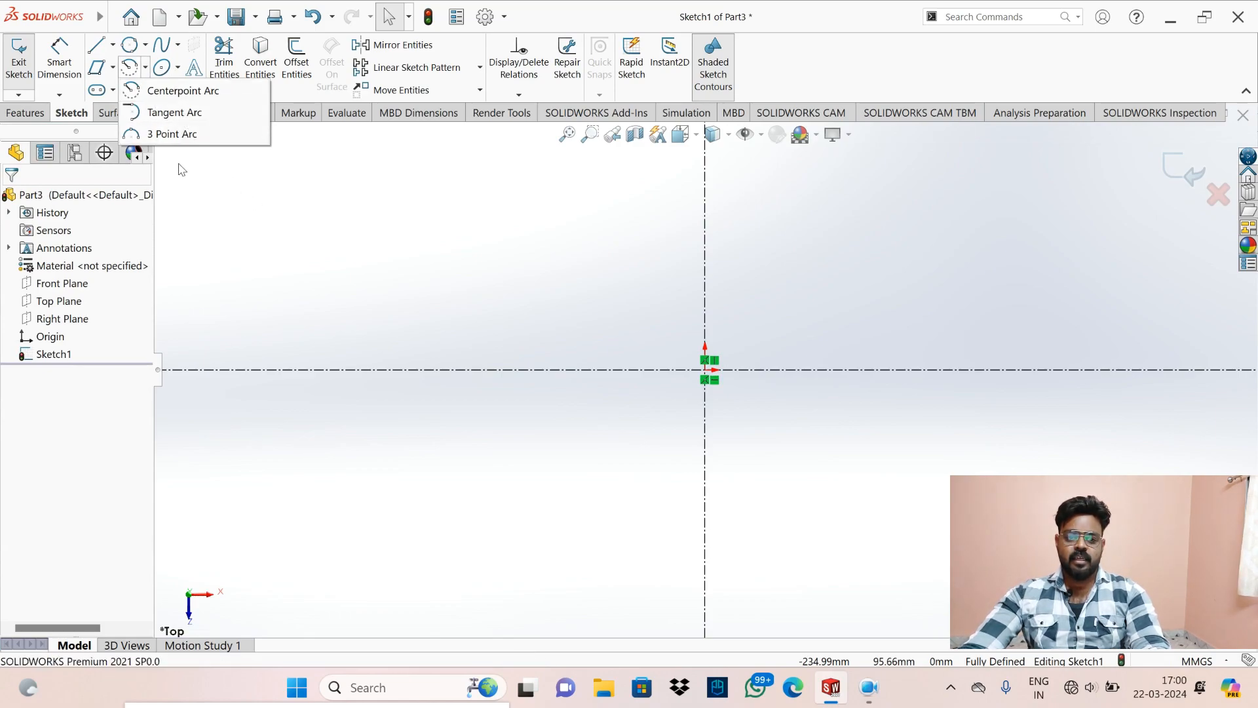
click(290, 263)
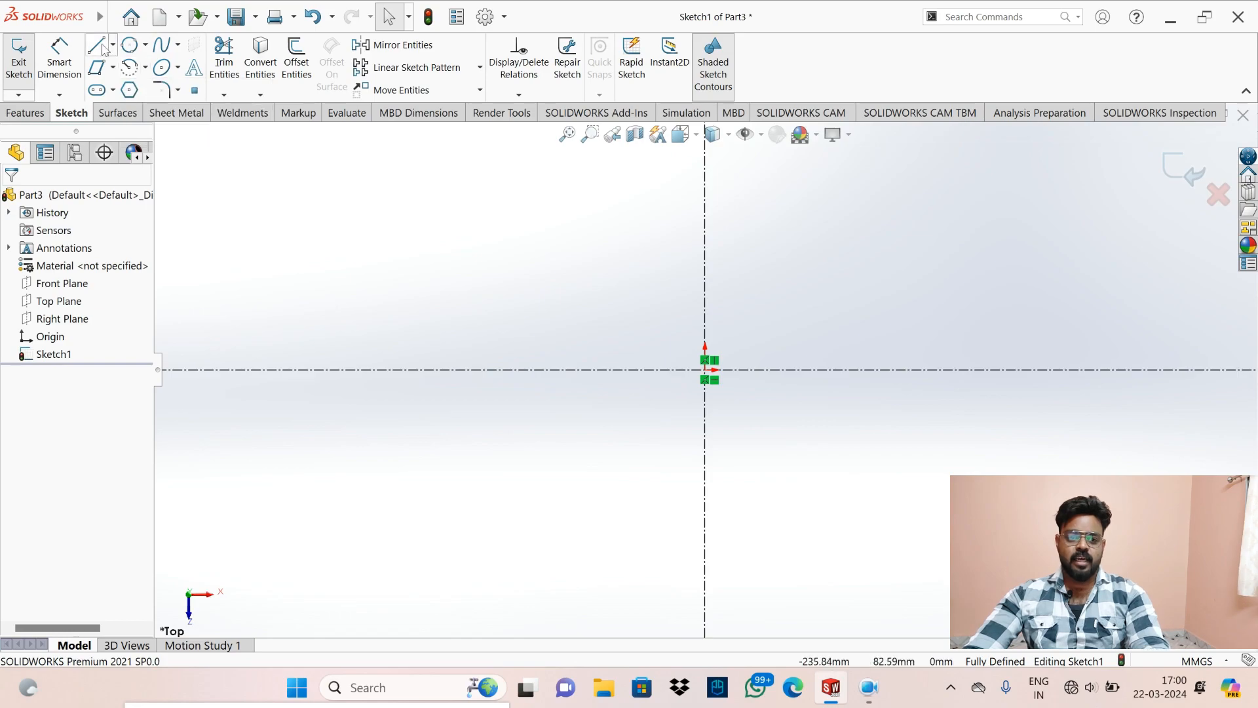
- Draw a corner rectangle from the origin, about 111 mm wide and 50 mm high, above the horizontal construction line
click(114, 68)
click(144, 90)
click(705, 370)
click(963, 254)
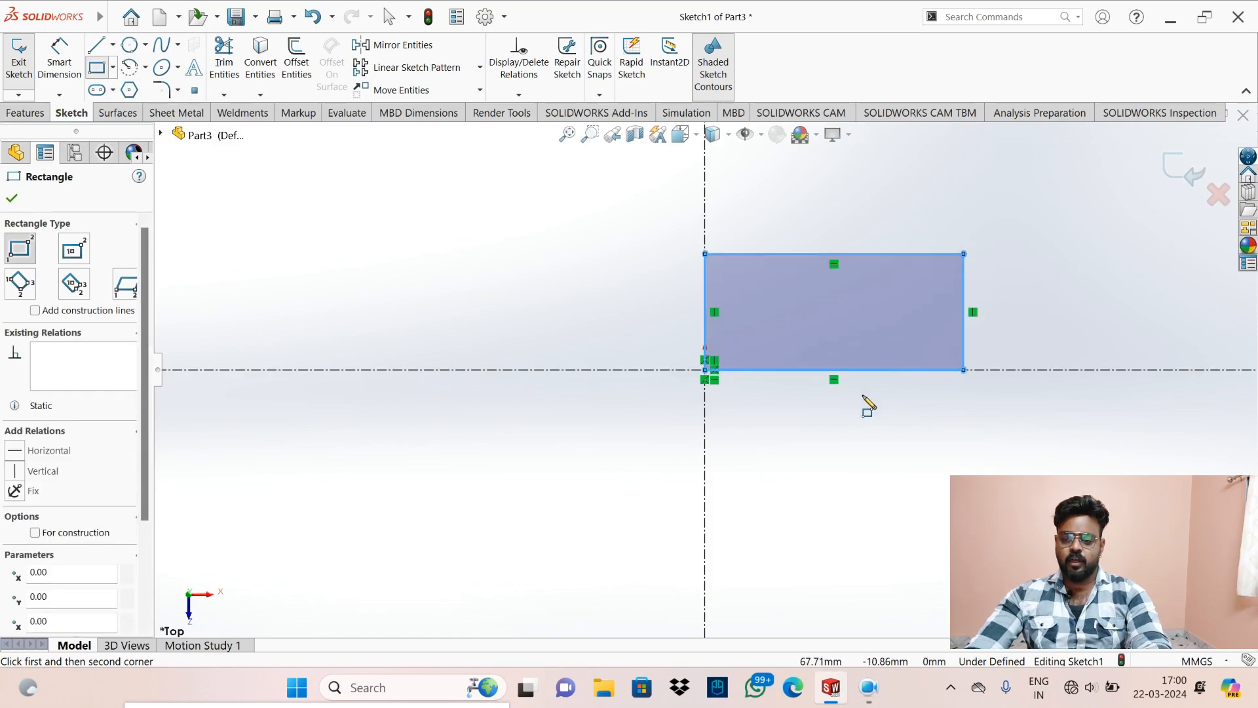
key(Escape)
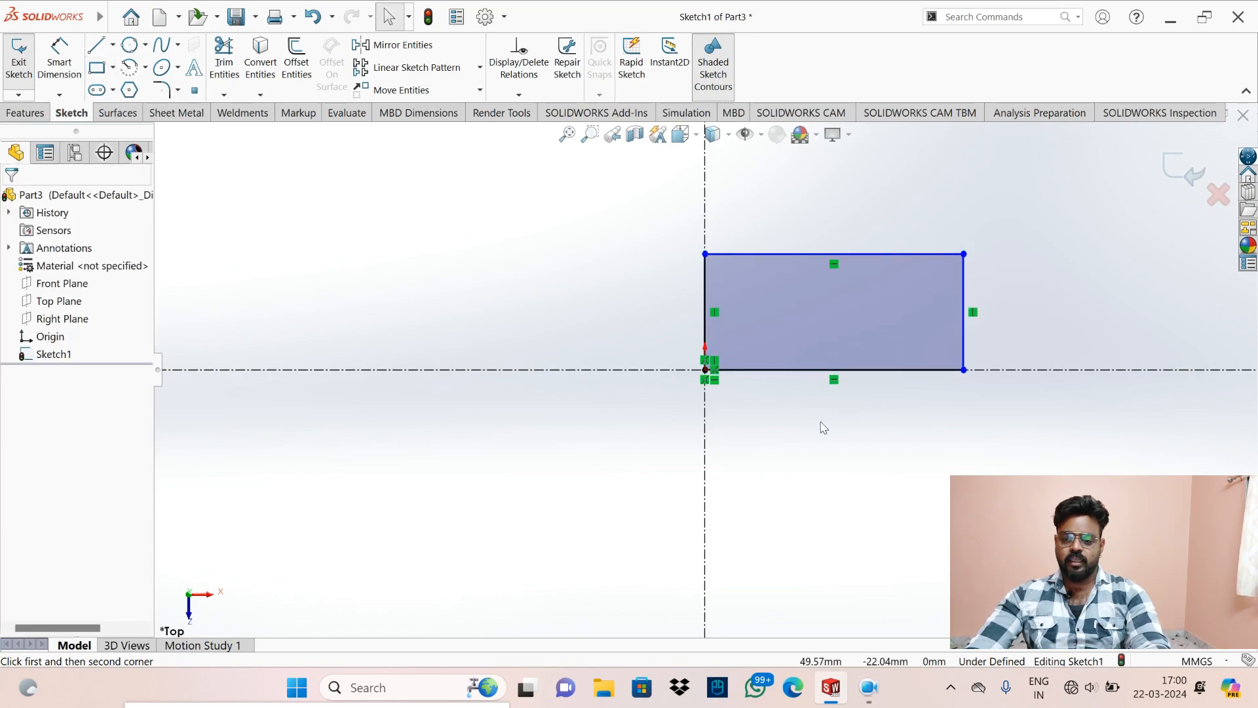
- Dimension the rectangle's bottom edge as 110 mm
click(49, 72)
click(896, 371)
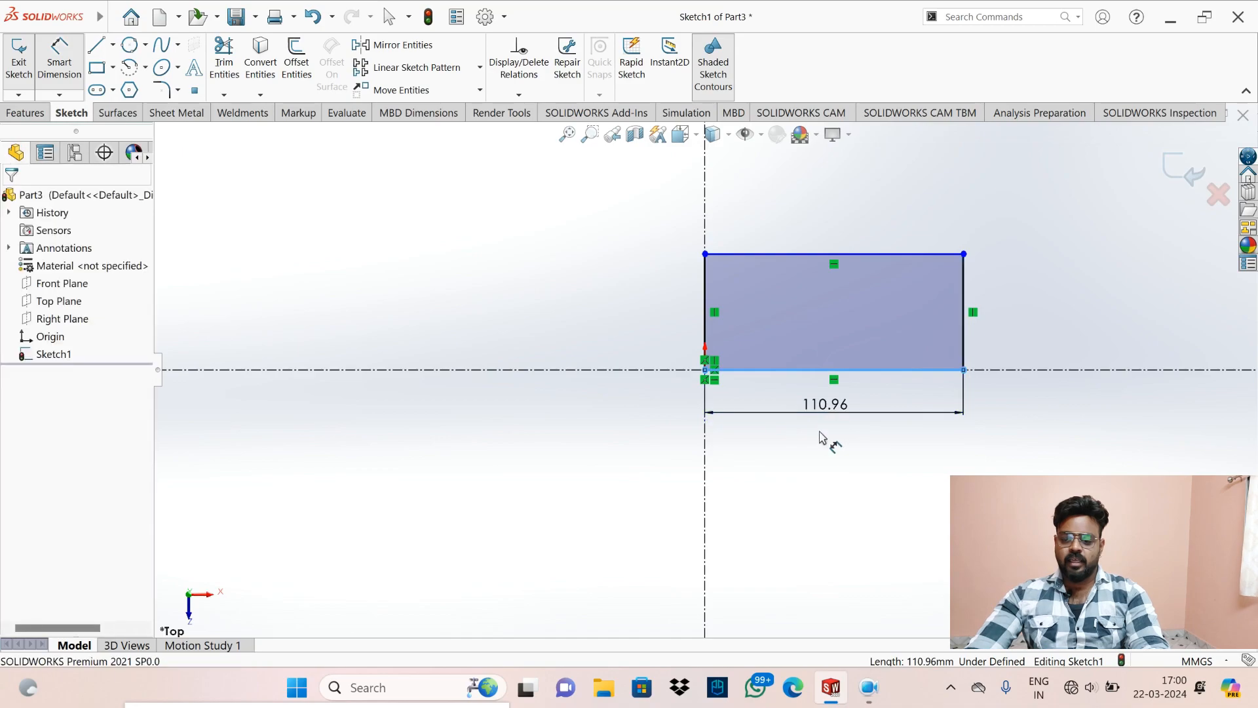
click(821, 438)
text(100)
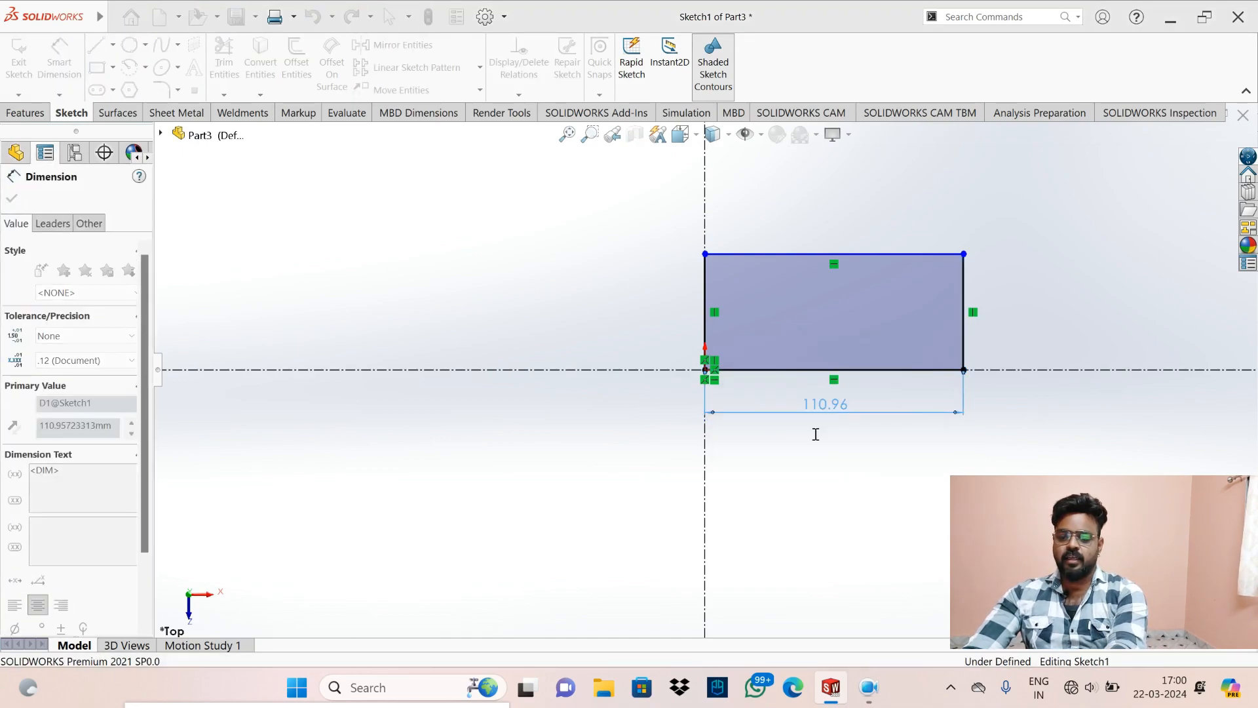
key(Return)
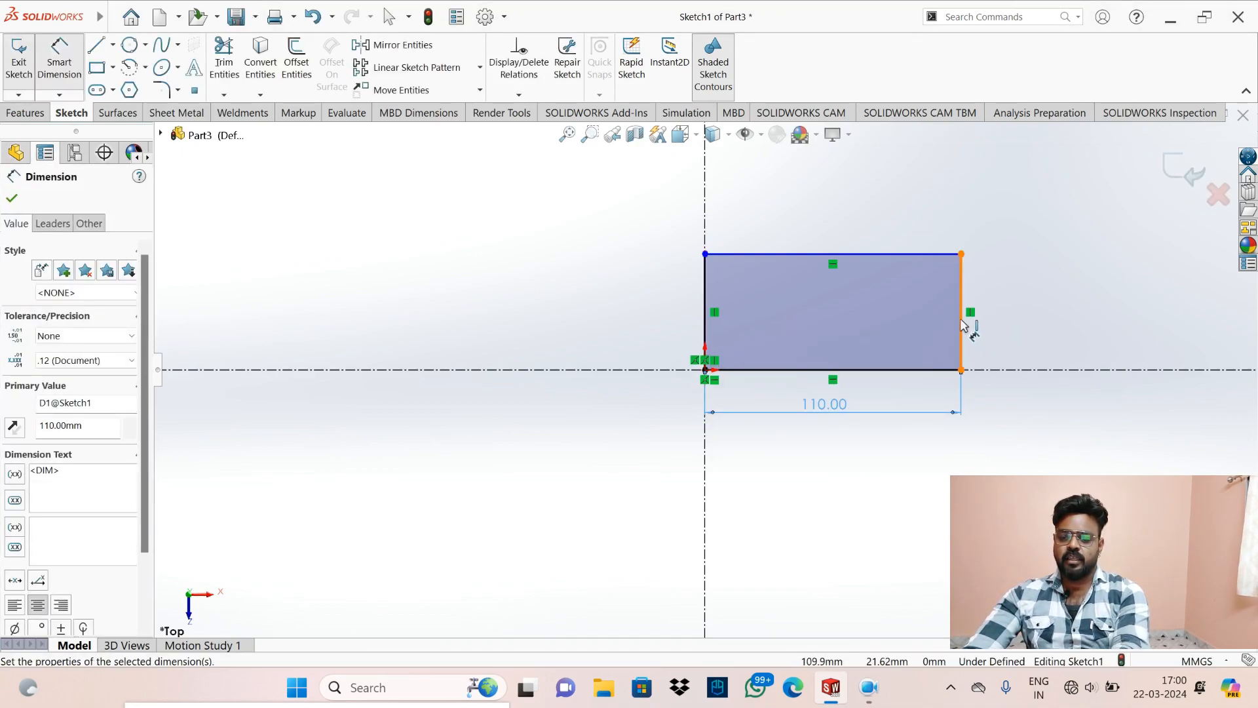
- Dimension the rectangle's right edge as 50 mm
click(962, 325)
click(1013, 346)
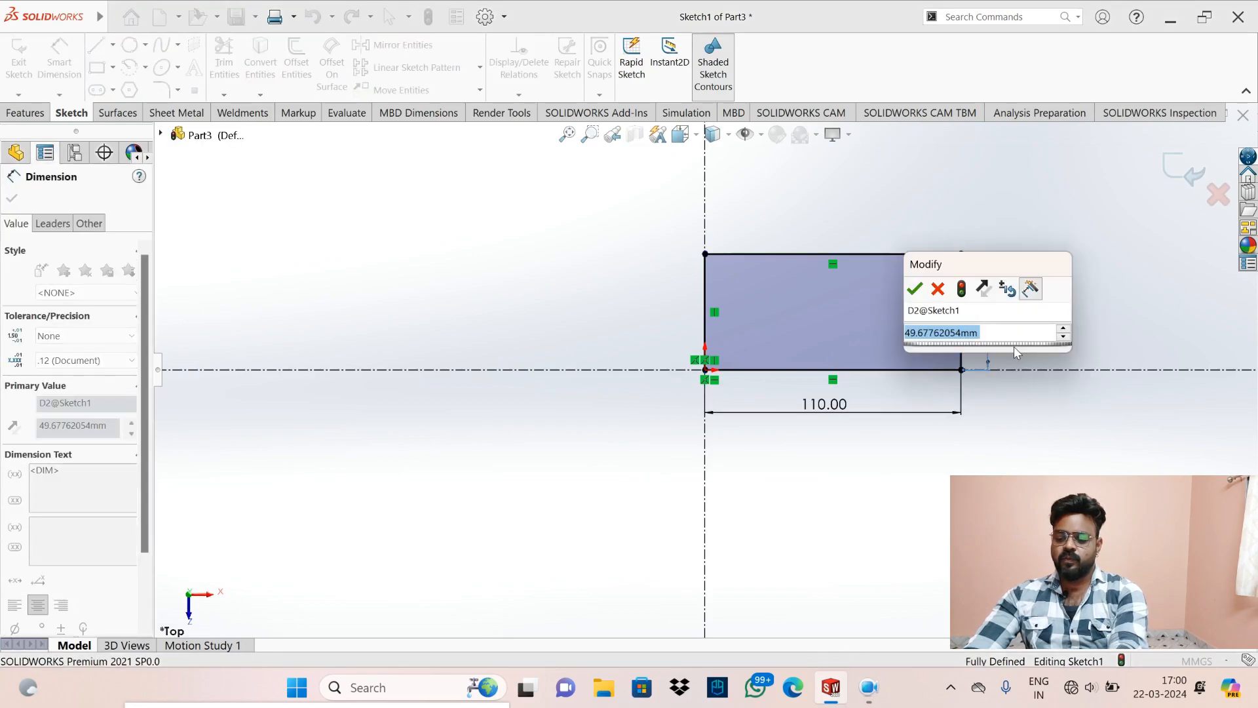
text(50)
key(Return)
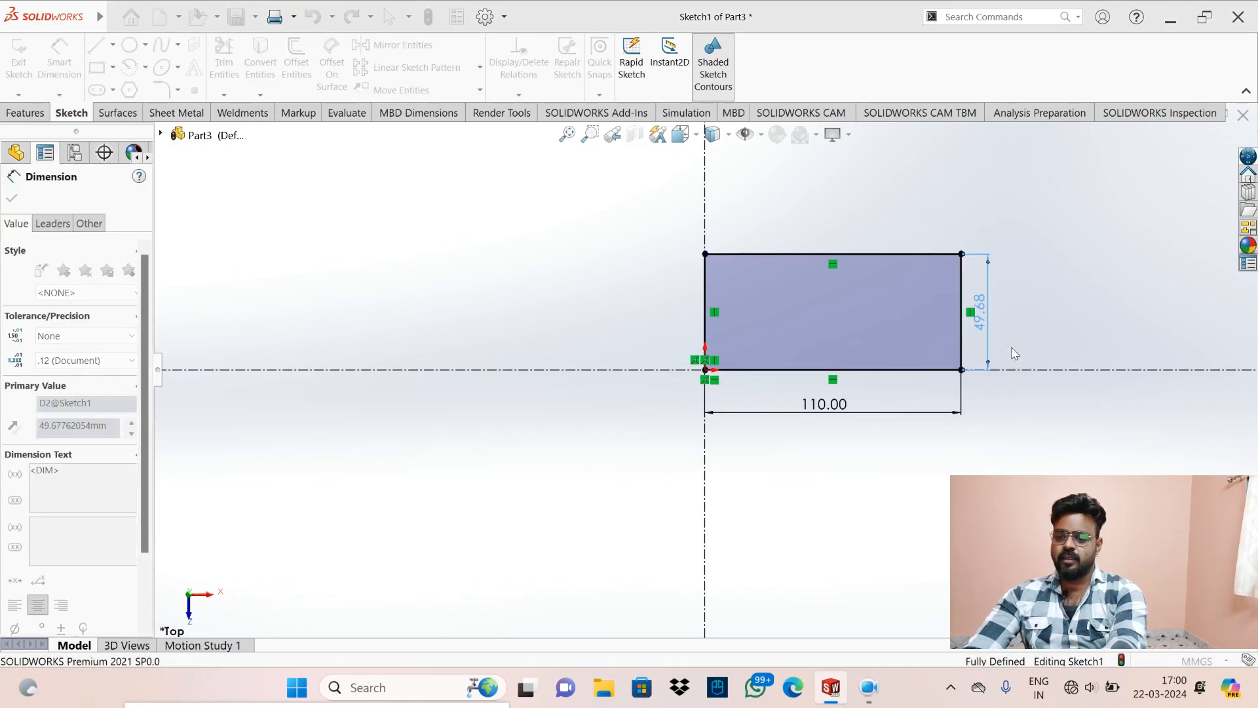
key(Escape)
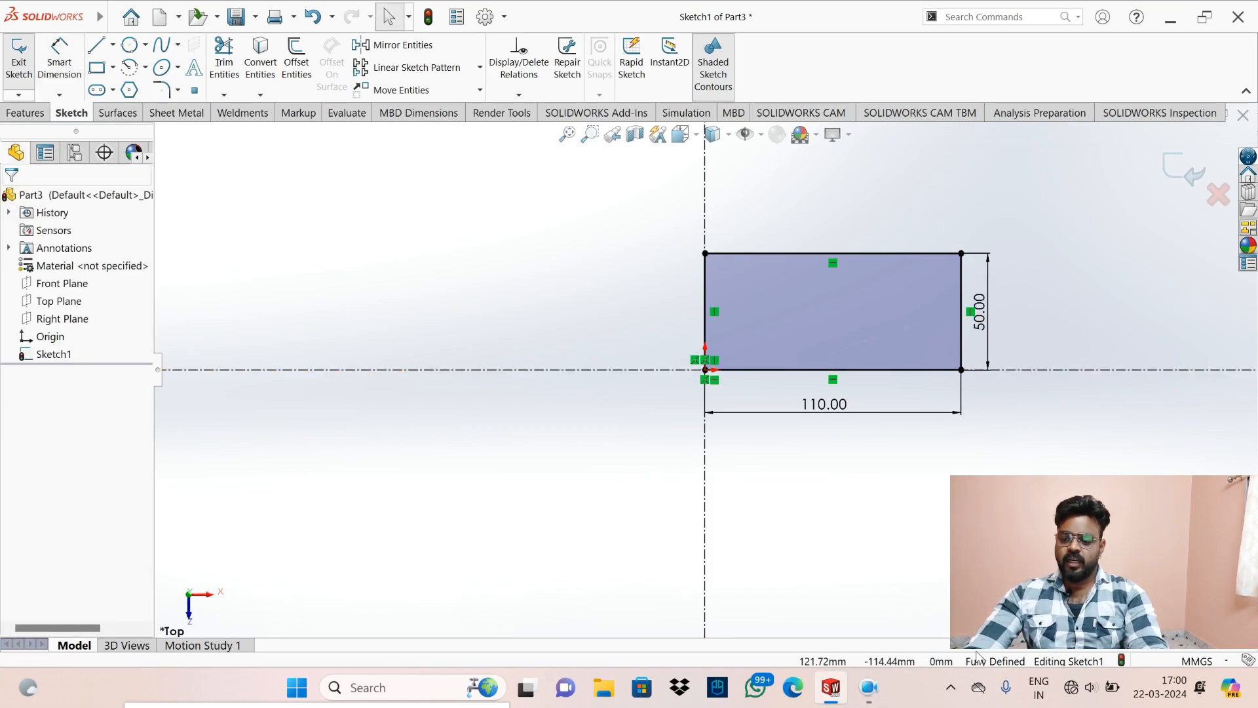
click(146, 67)
click(177, 67)
click(147, 49)
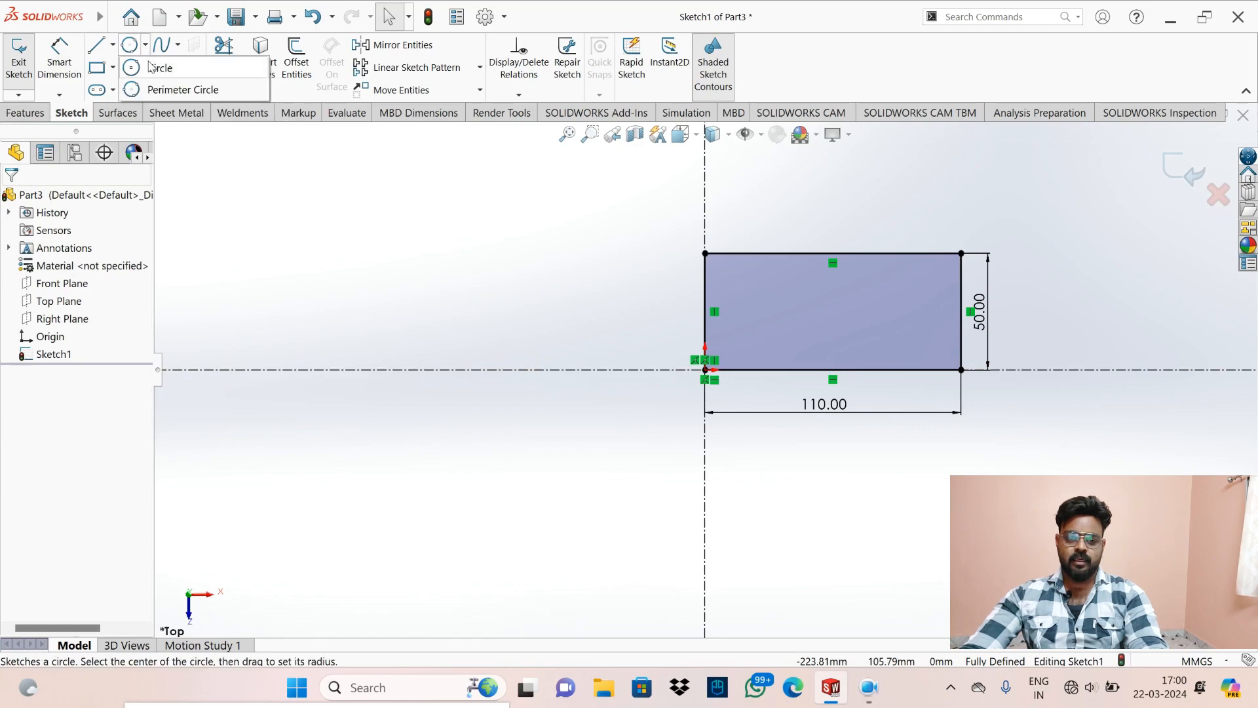
click(240, 211)
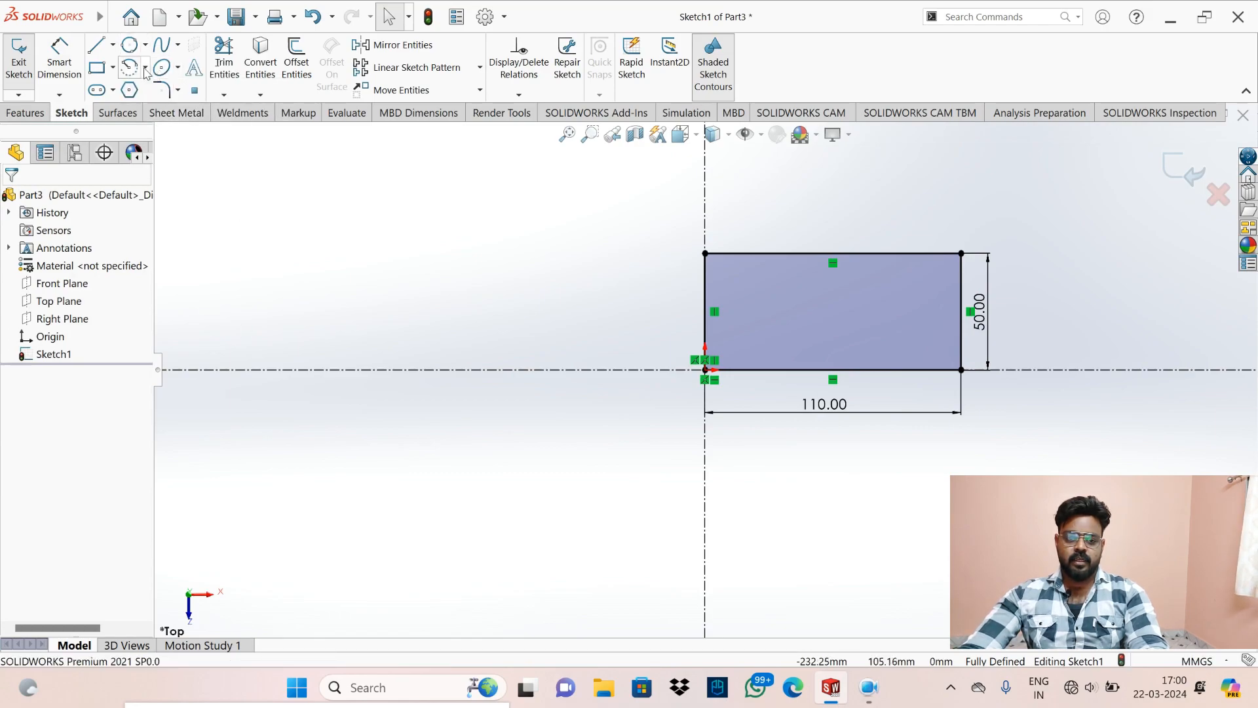
- Draw a tangent arc joining the rectangle's upper-right and lower-right corners, bulging outward
click(146, 68)
click(171, 111)
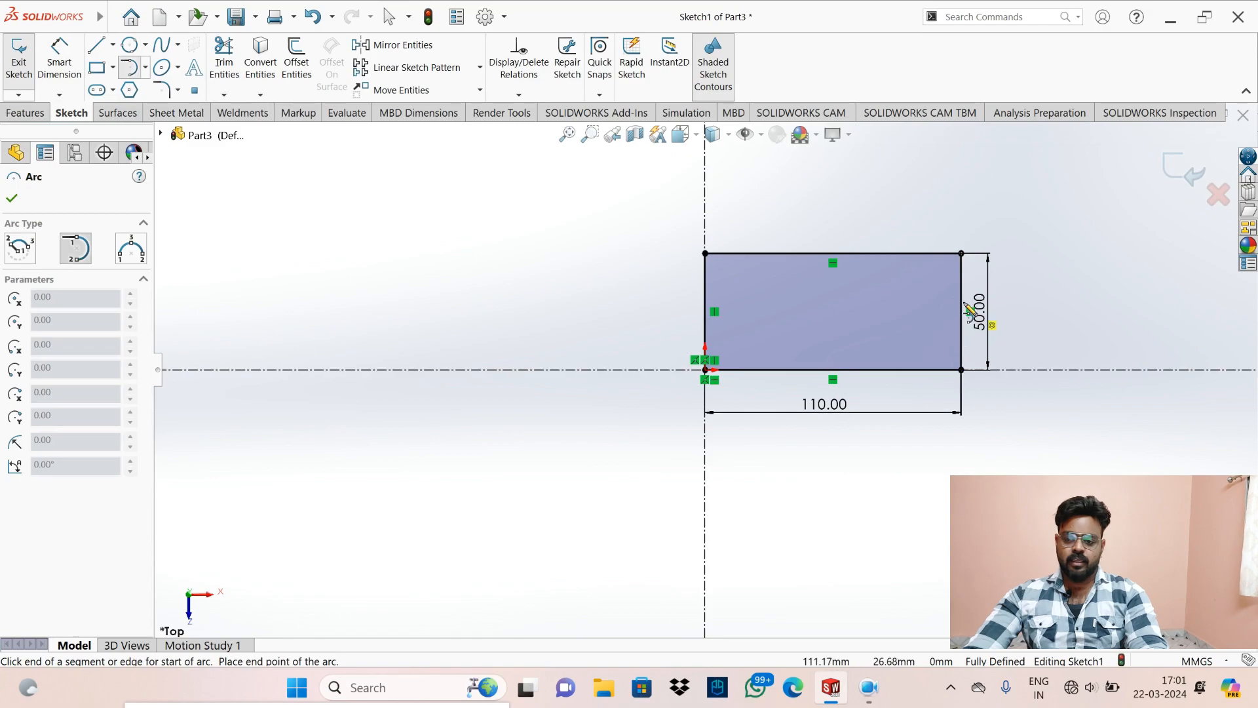
click(961, 254)
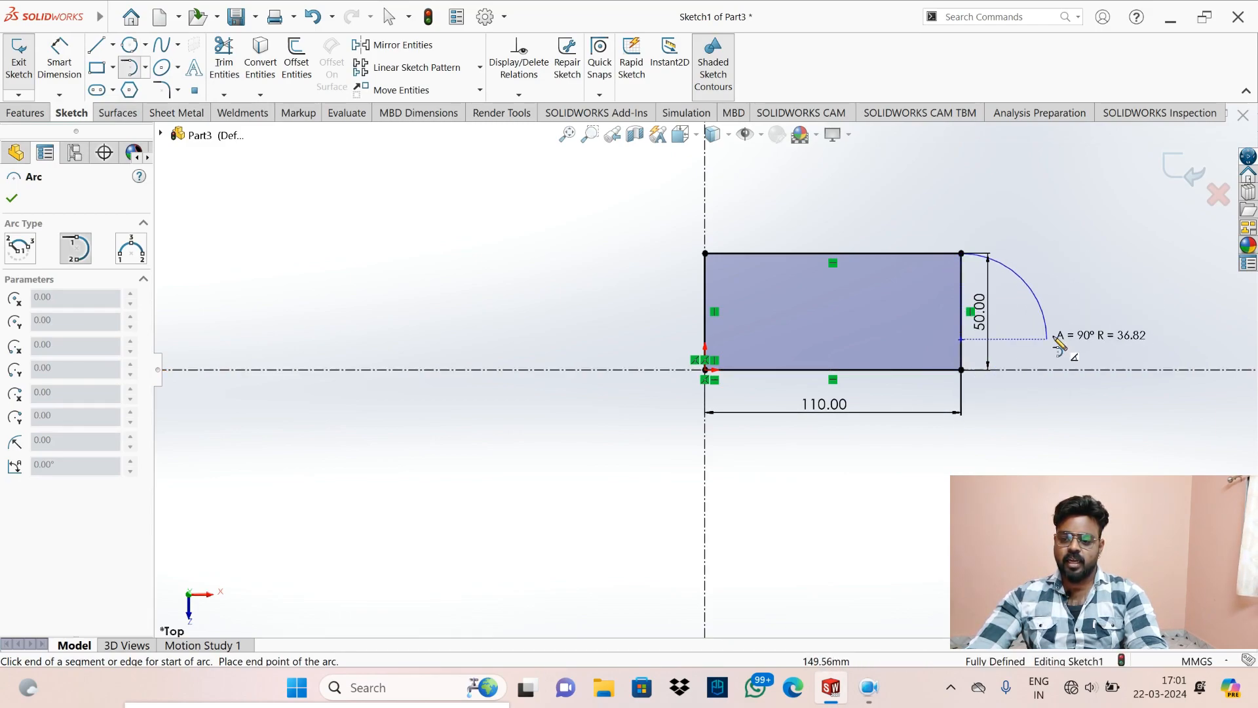
click(961, 369)
key(Escape)
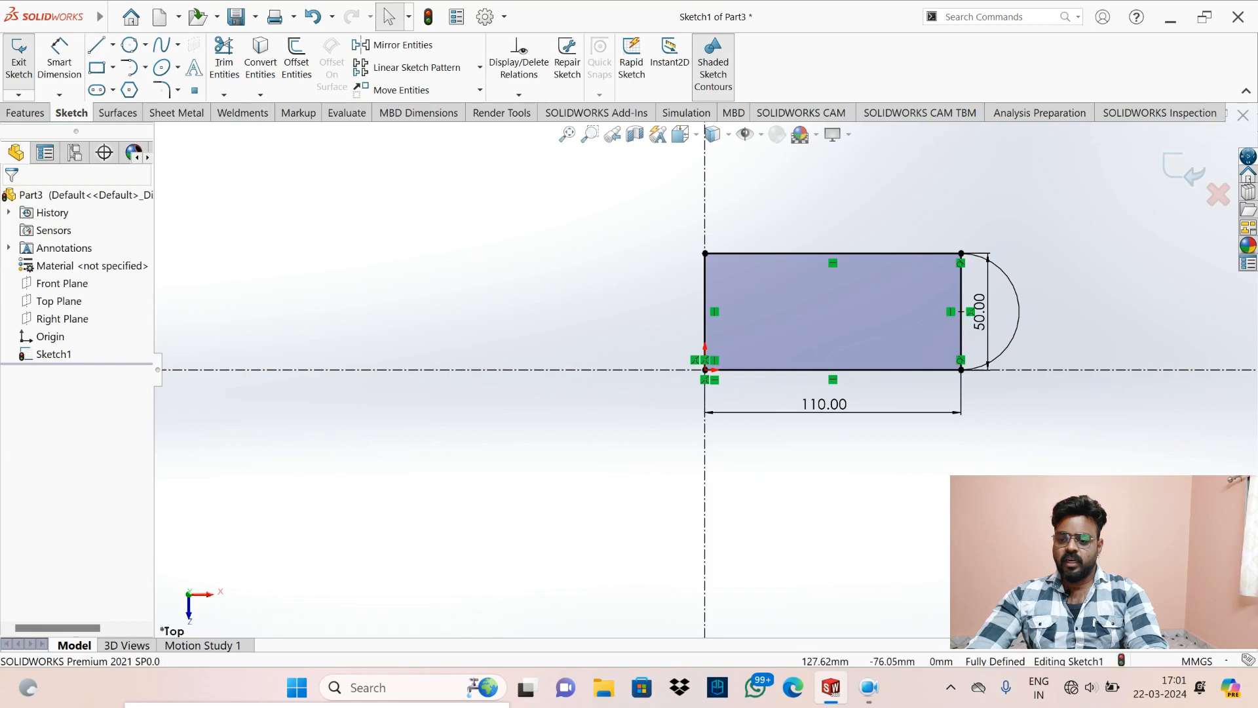
- Draw a tangent arc from the rectangle's upper-left corner to the origin, bulging outward
click(134, 68)
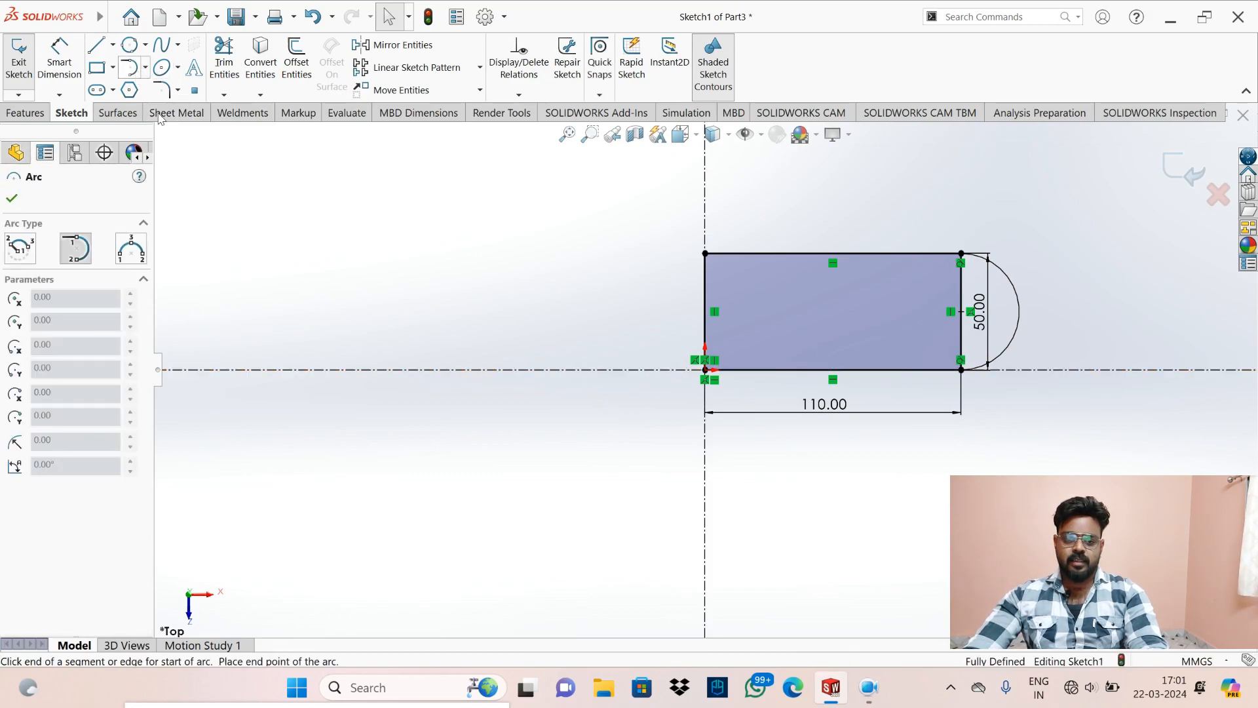
click(705, 254)
click(706, 371)
key(Escape)
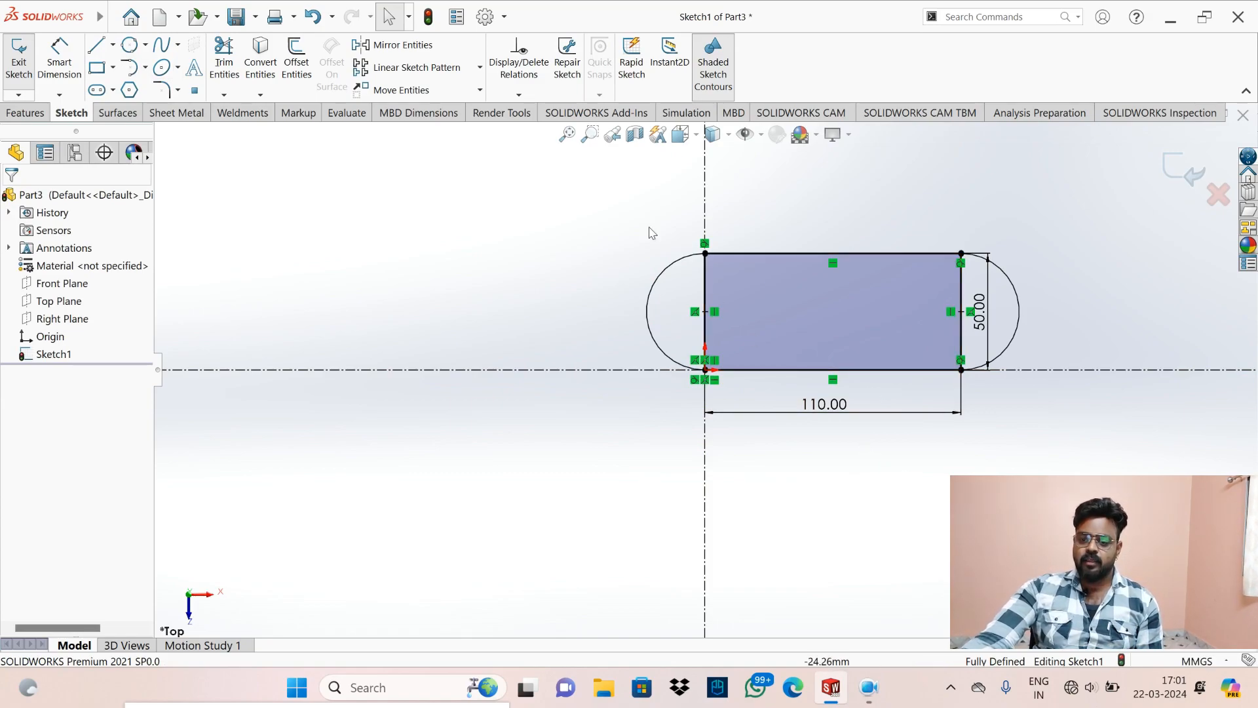
- Delete the rectangle, both tangent end arcs and their dimensions from the sketch
mouse_move(617, 212)
mouse_down()
mouse_move(1015, 450)
mouse_move(1061, 452)
mouse_up()
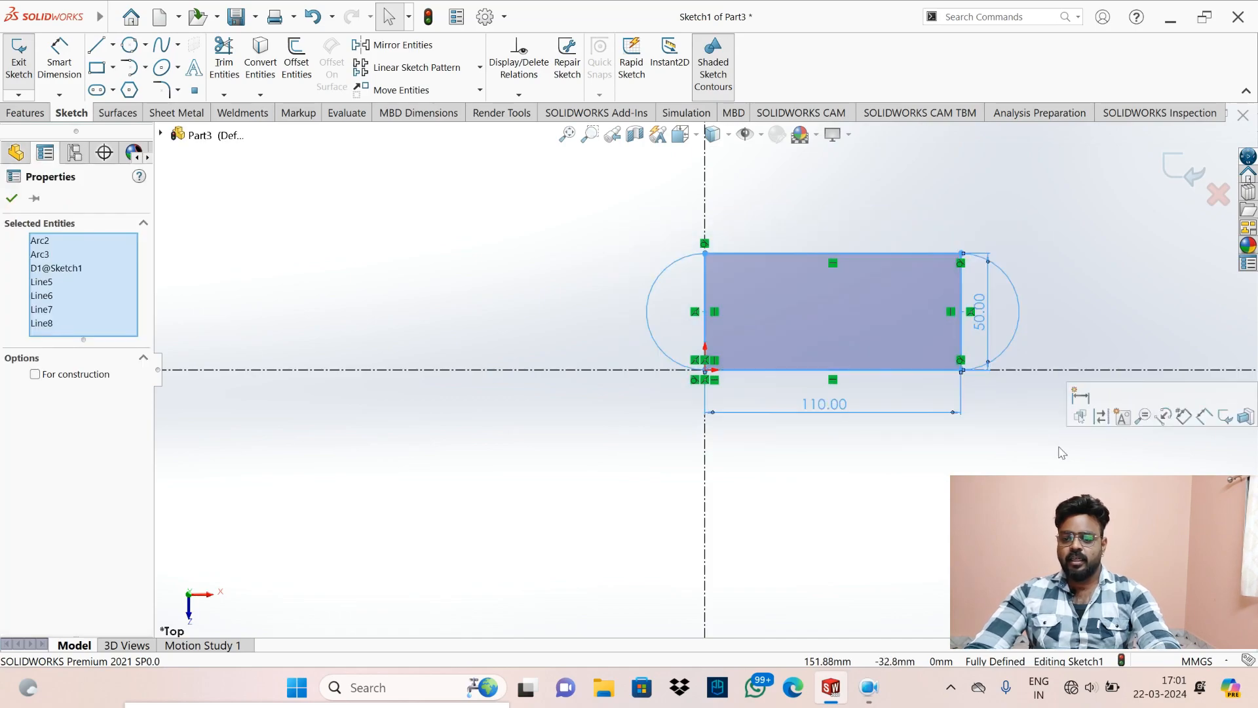
key(Delete)
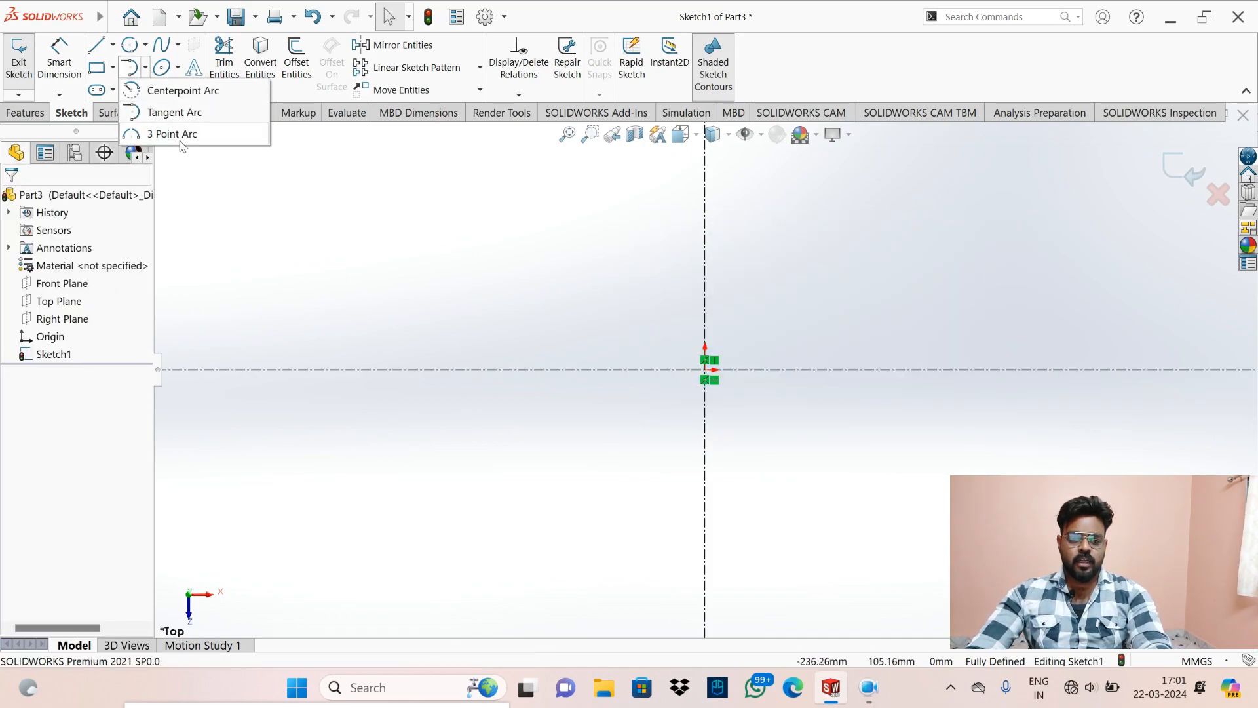
- Draw a 3 Point Arc of about 57 mm radius from the origin to the horizontal construction line, bulging upward
click(173, 135)
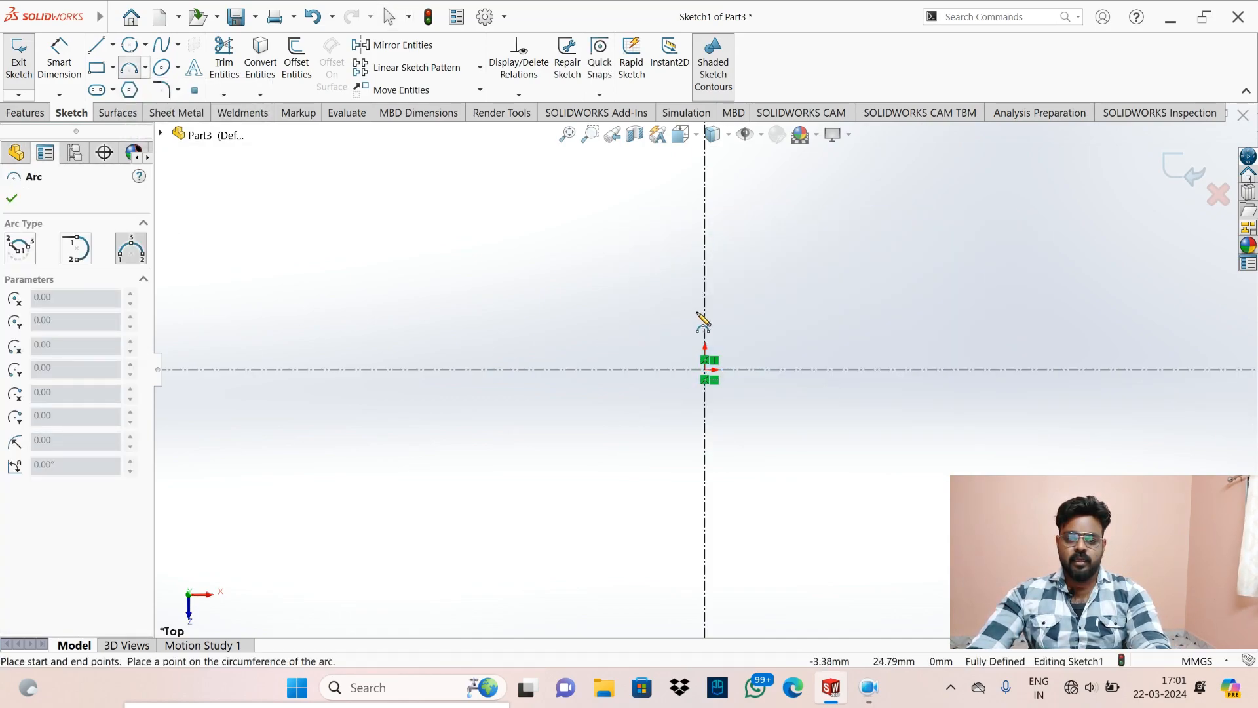
click(705, 370)
click(972, 370)
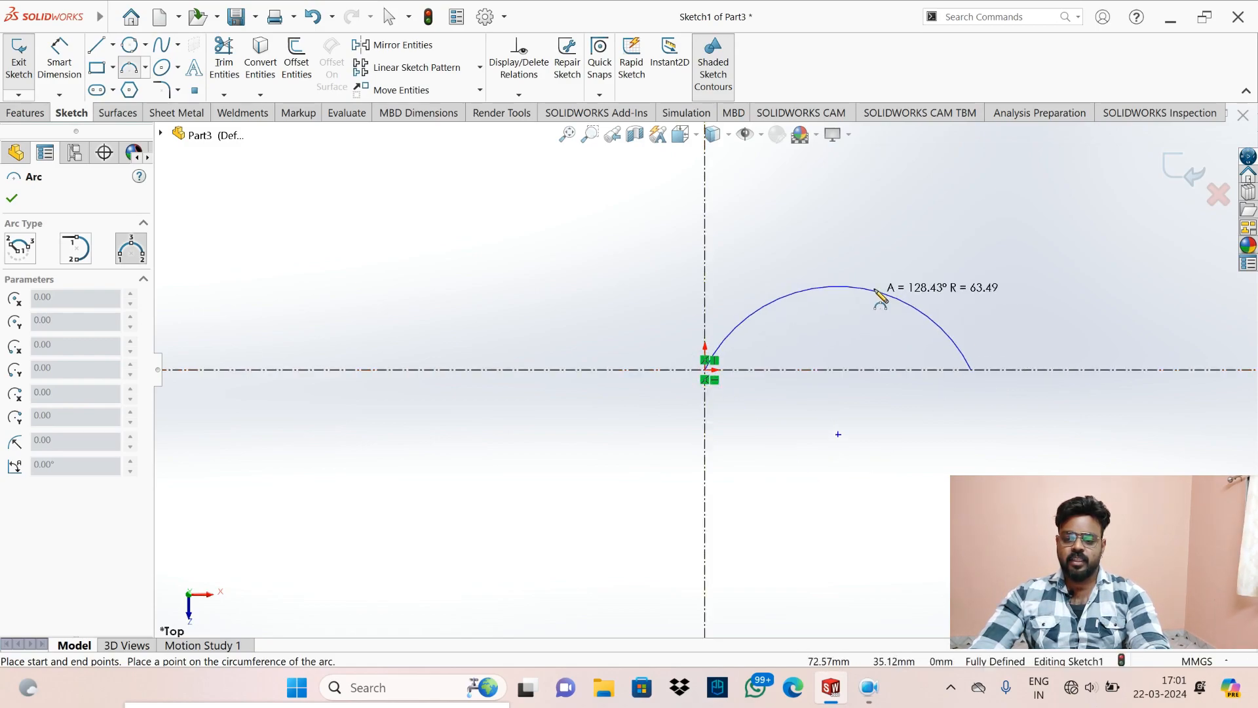
click(845, 253)
key(Escape)
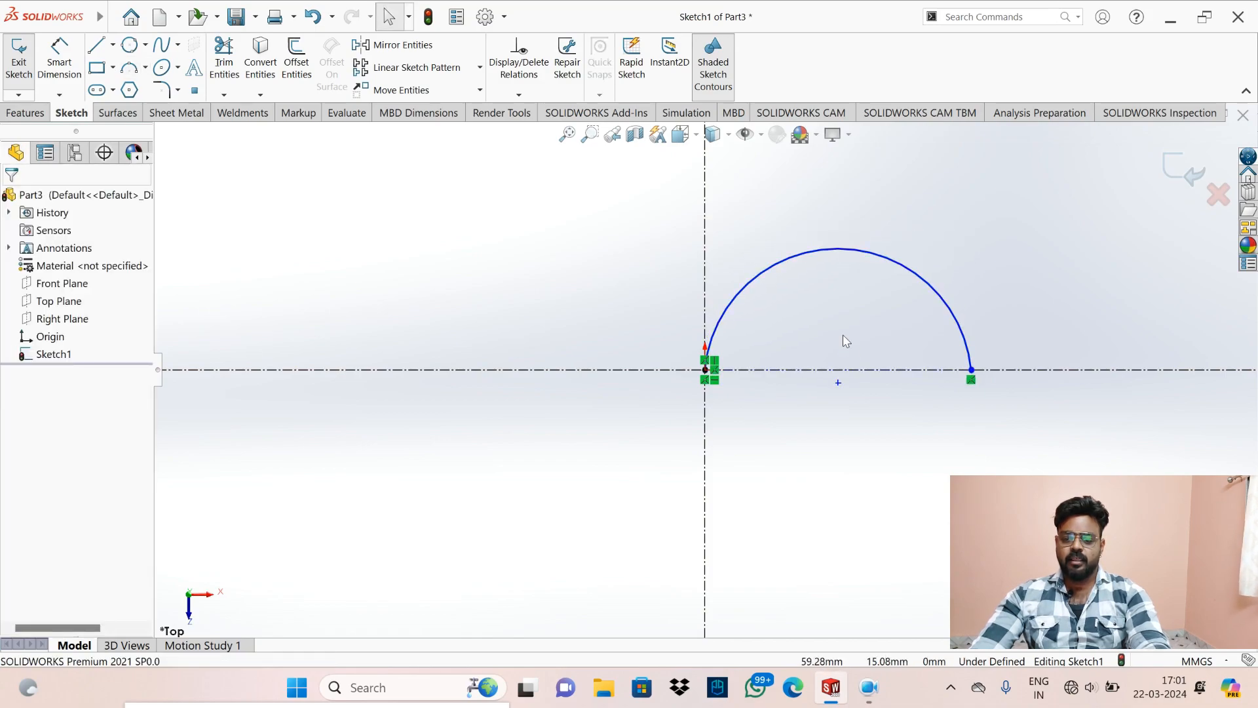
- Dimension the three-point arc's radius as 60 mm
click(57, 66)
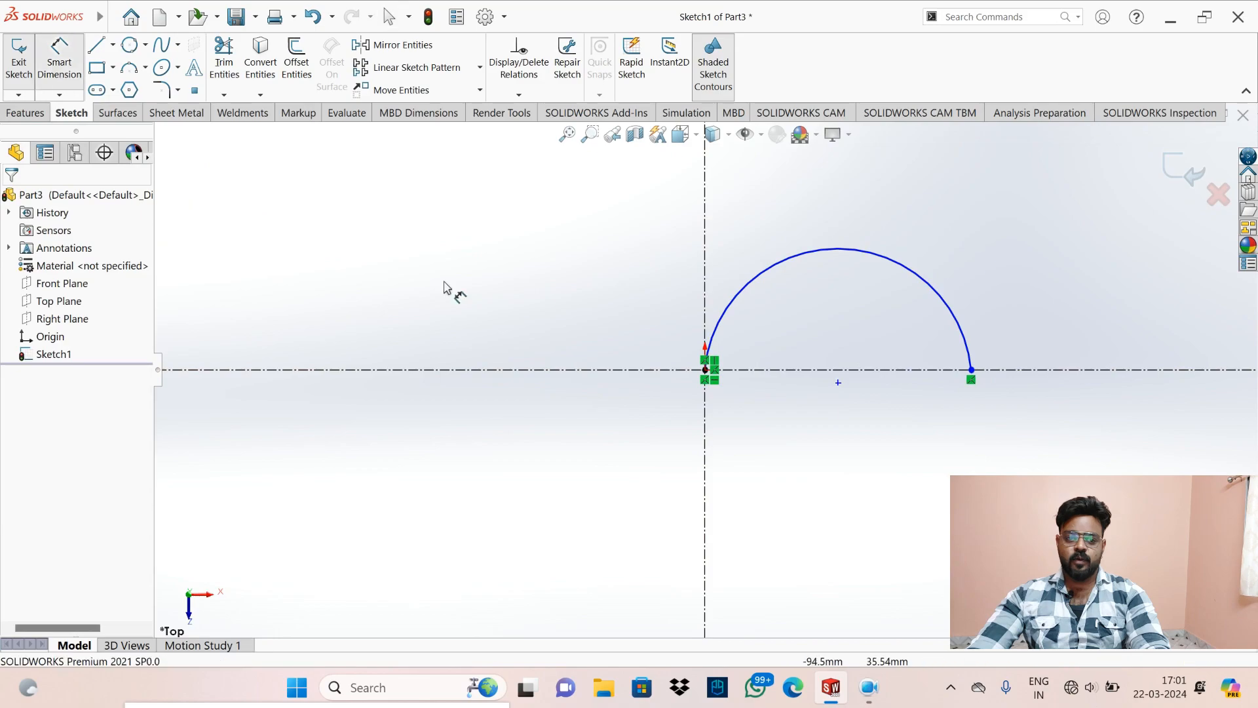
click(745, 295)
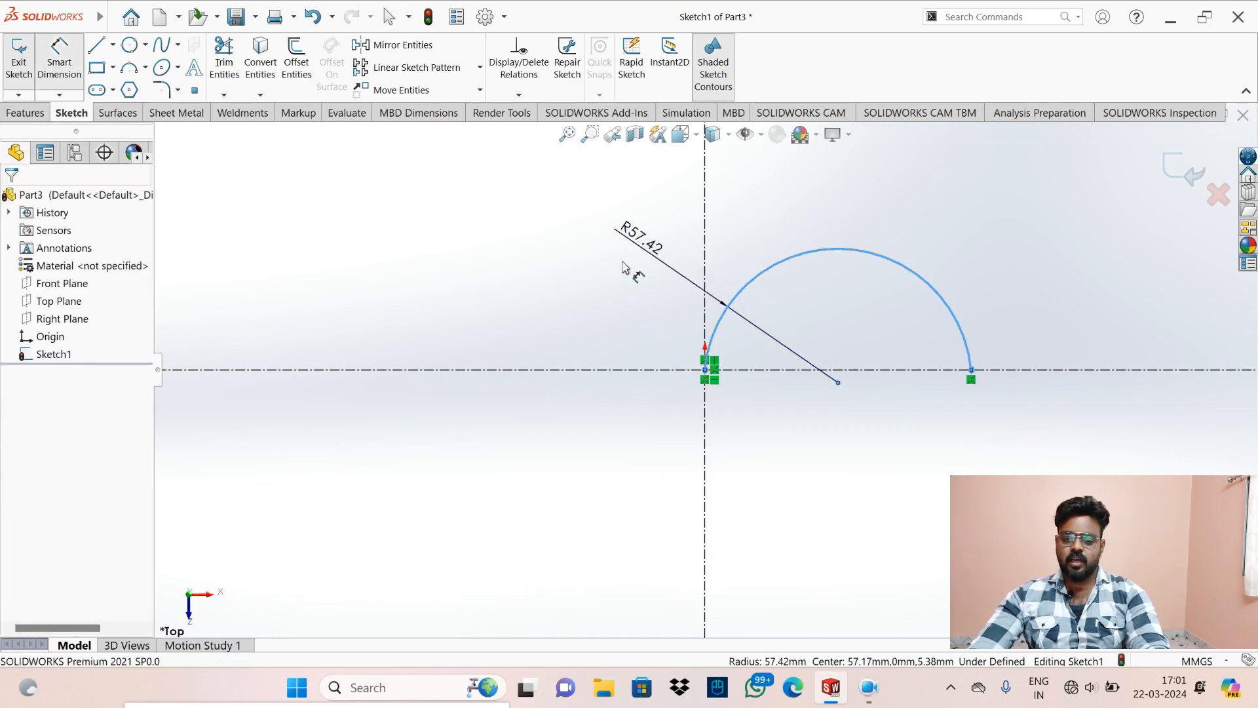
click(638, 268)
text(60)
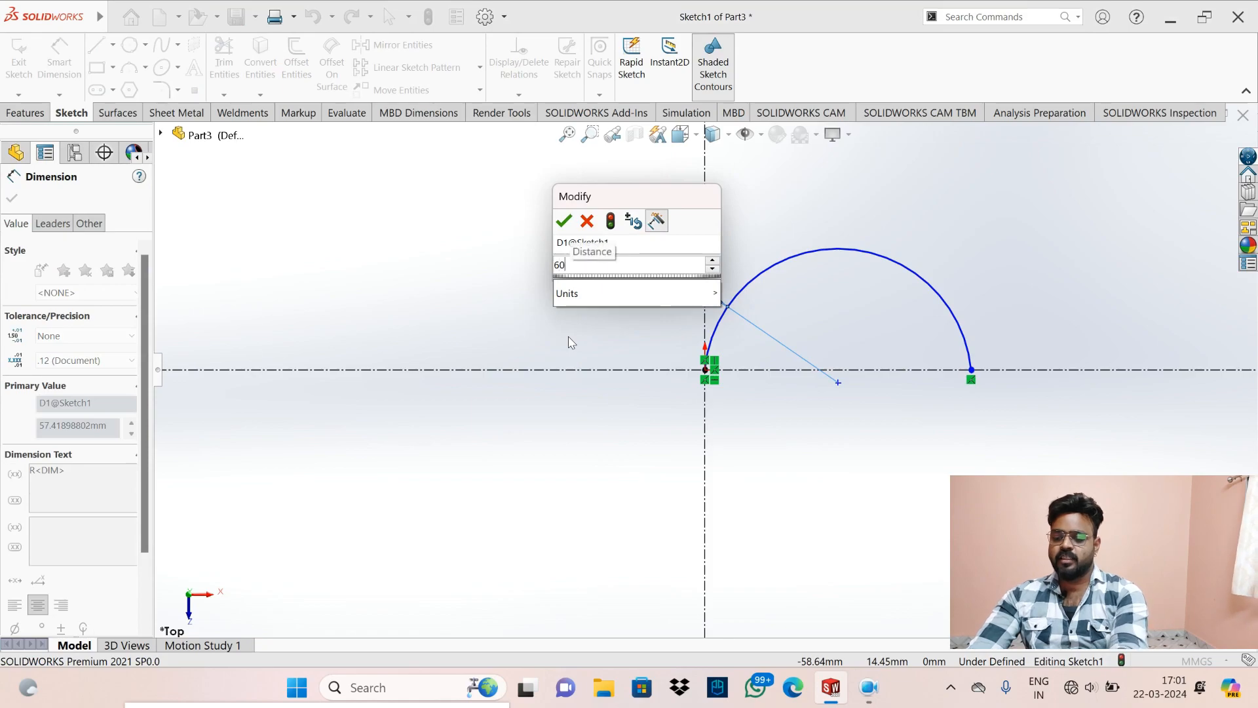
key(Return)
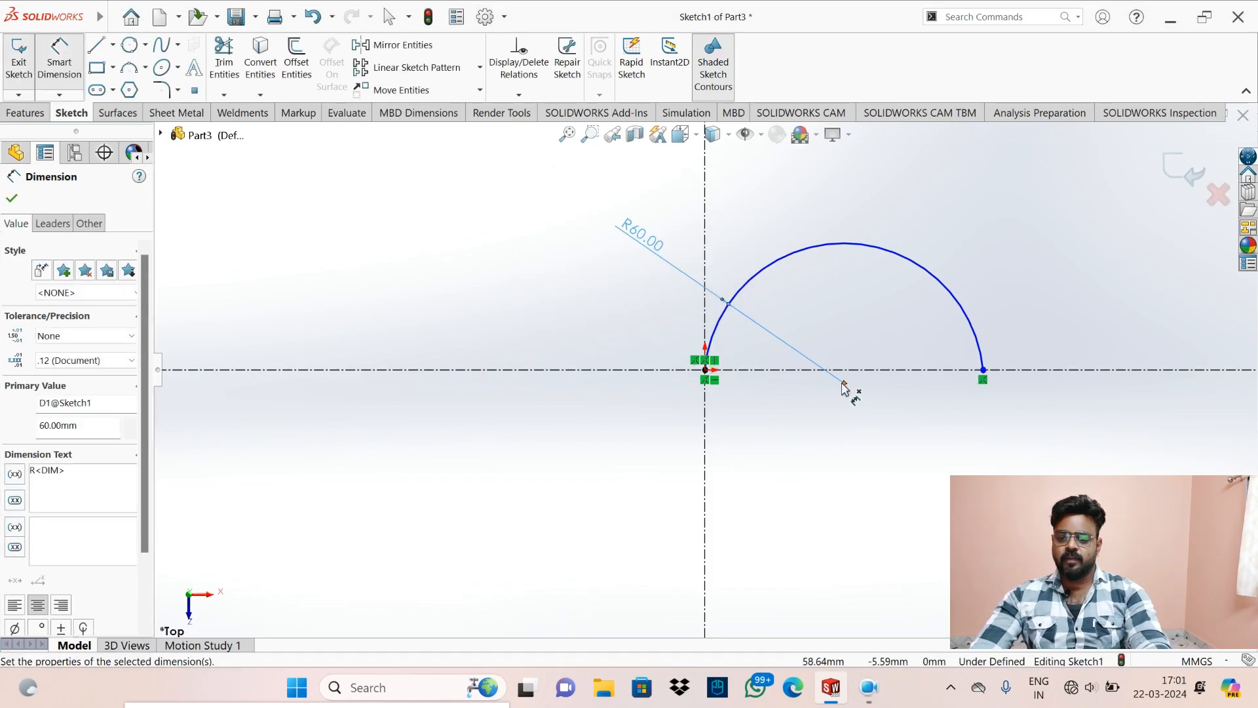
key(Escape)
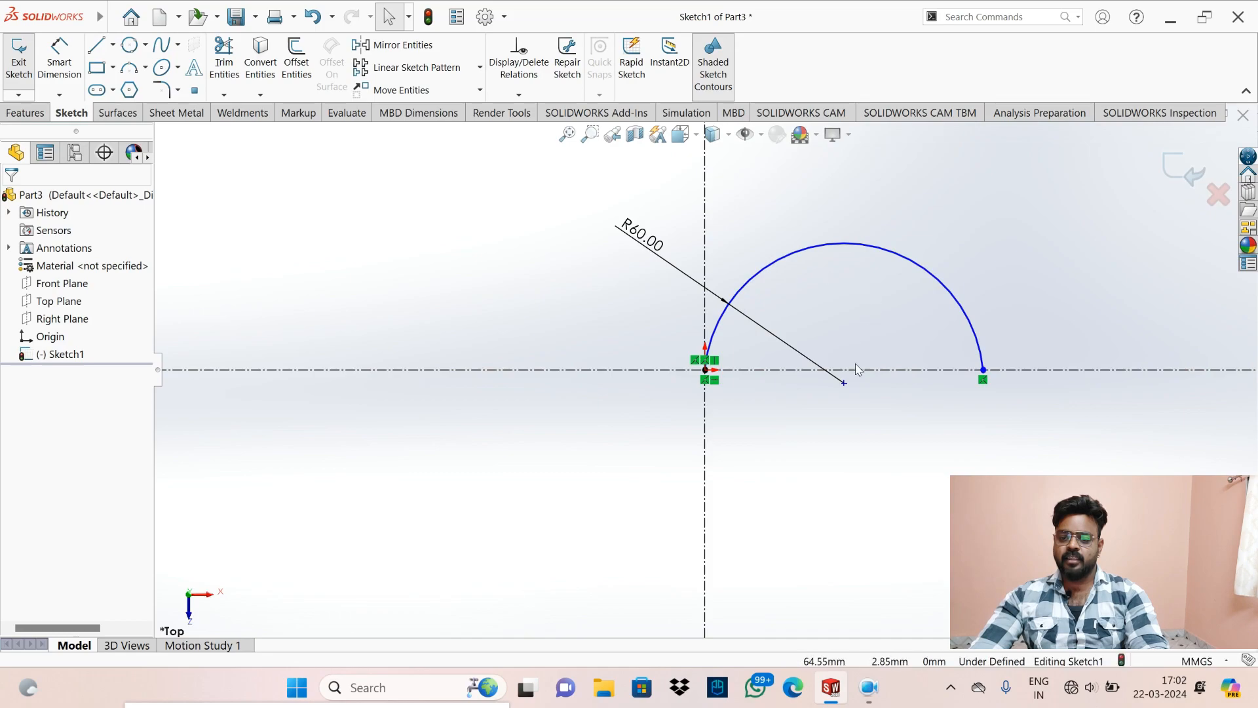
- Add a Coincident relation between the arc's center point and the horizontal construction line
click(845, 384)
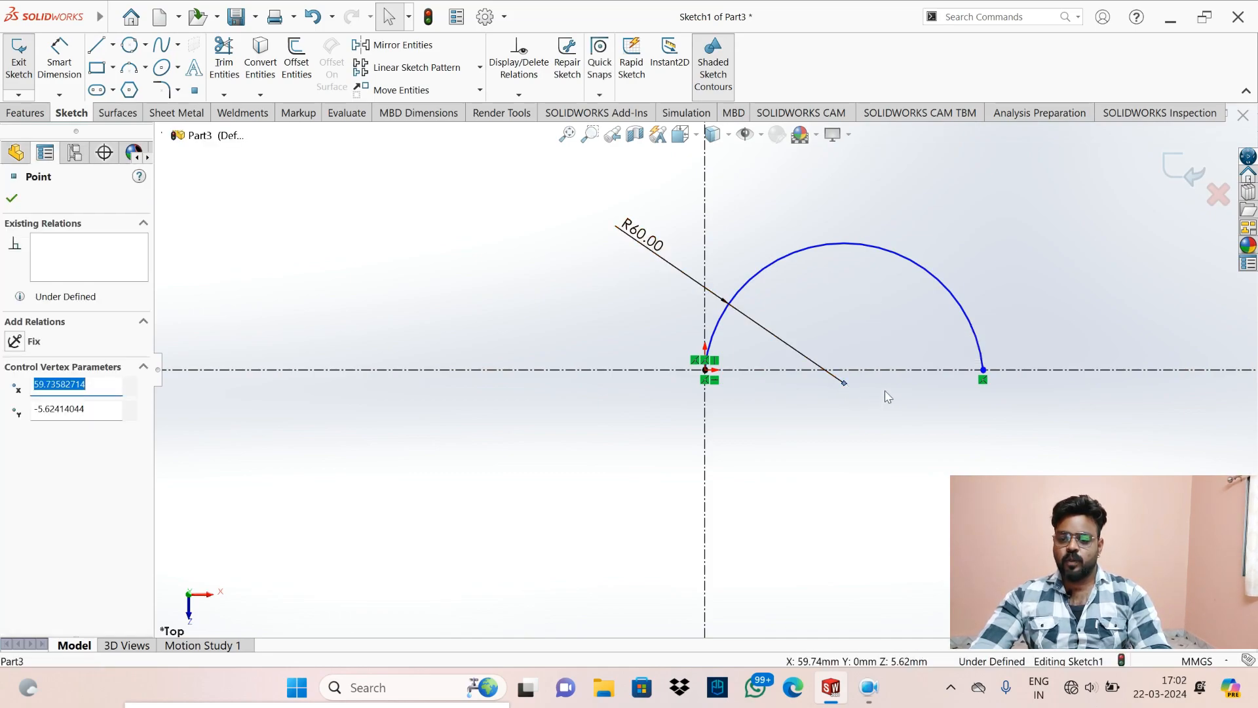
ctrl+click(871, 371)
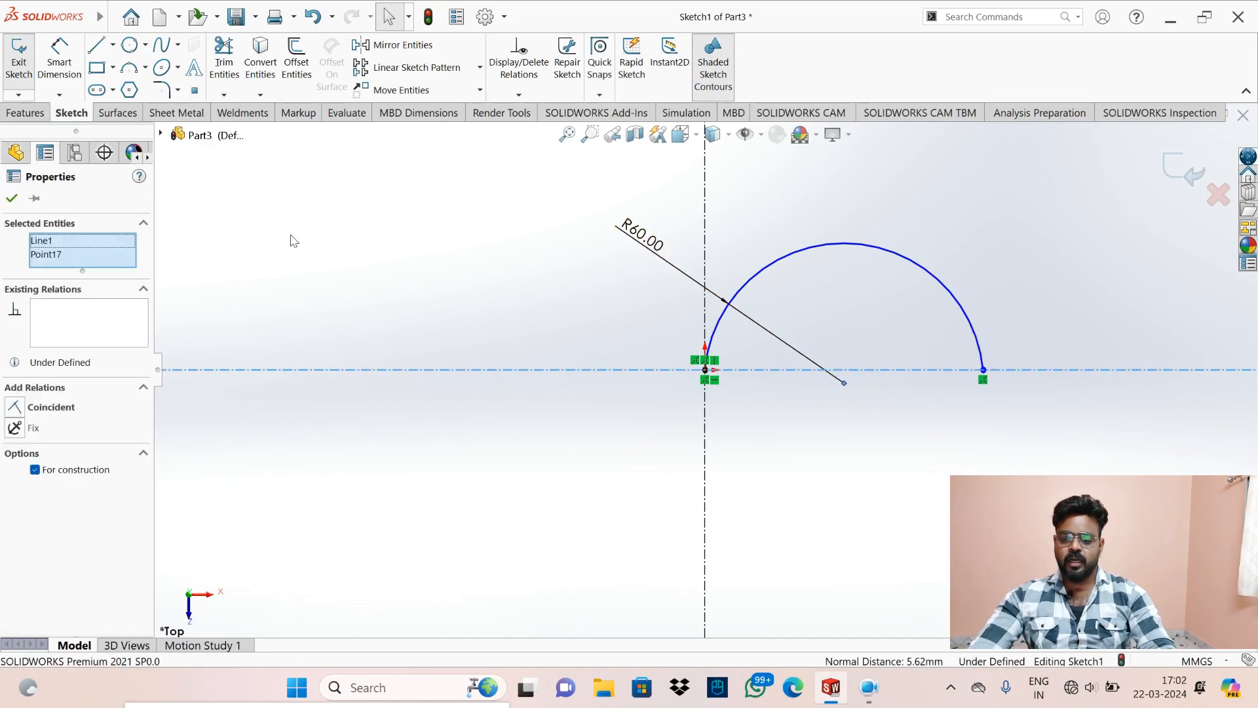
click(49, 408)
click(291, 426)
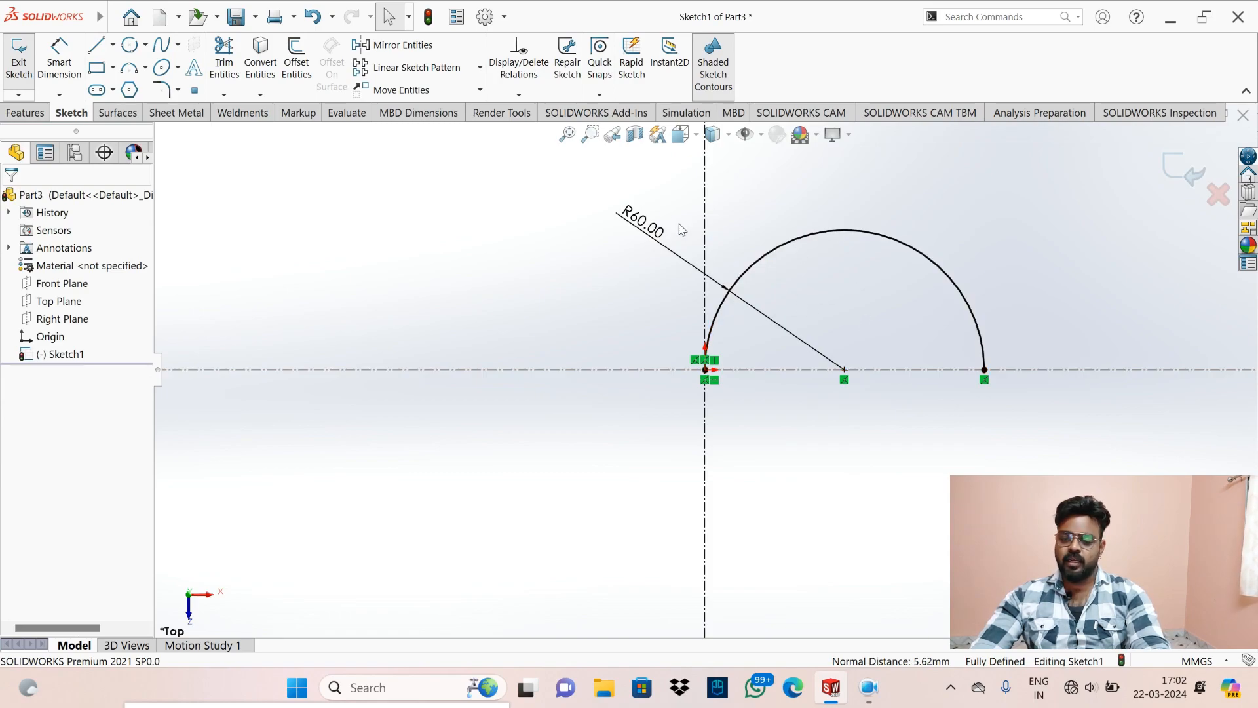
- Delete the three-point arc and its radius dimension
mouse_move(546, 165)
mouse_down()
mouse_move(1004, 413)
mouse_move(1041, 455)
mouse_up()
key(Delete)
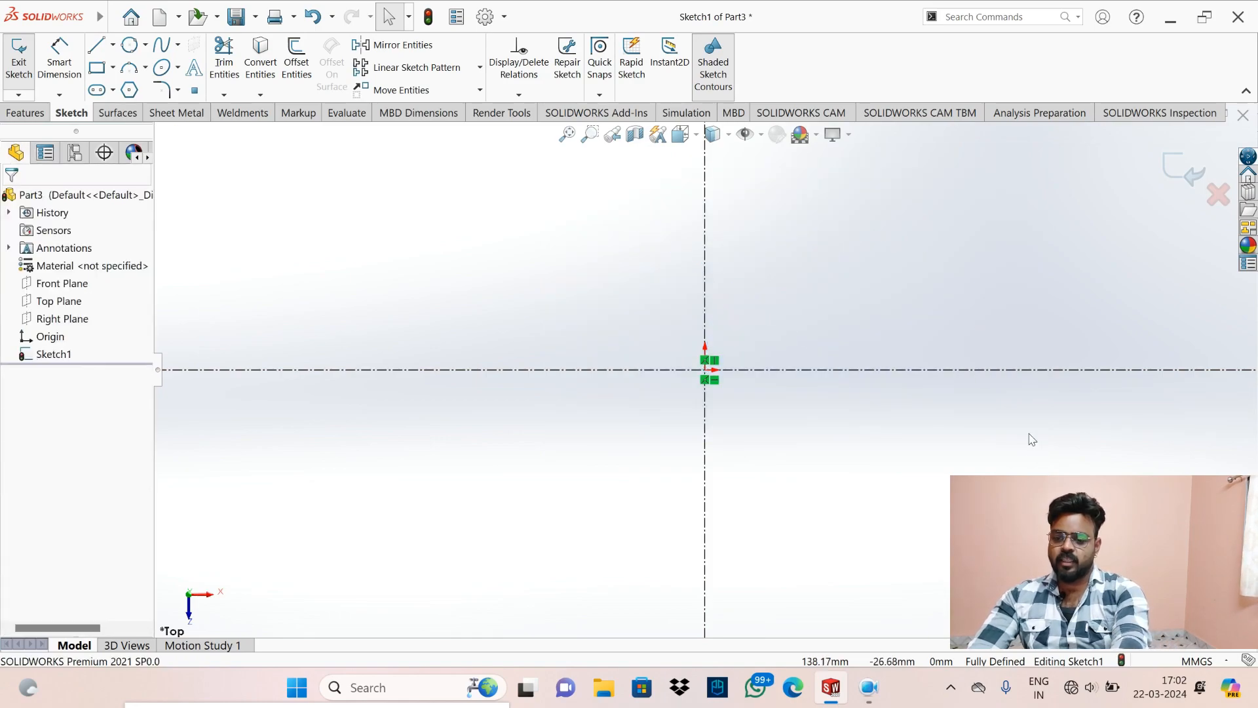
- Draw a closed triangle of lines from the origin, with a base about 87 mm long on the horizontal construction line and its apex above
click(96, 44)
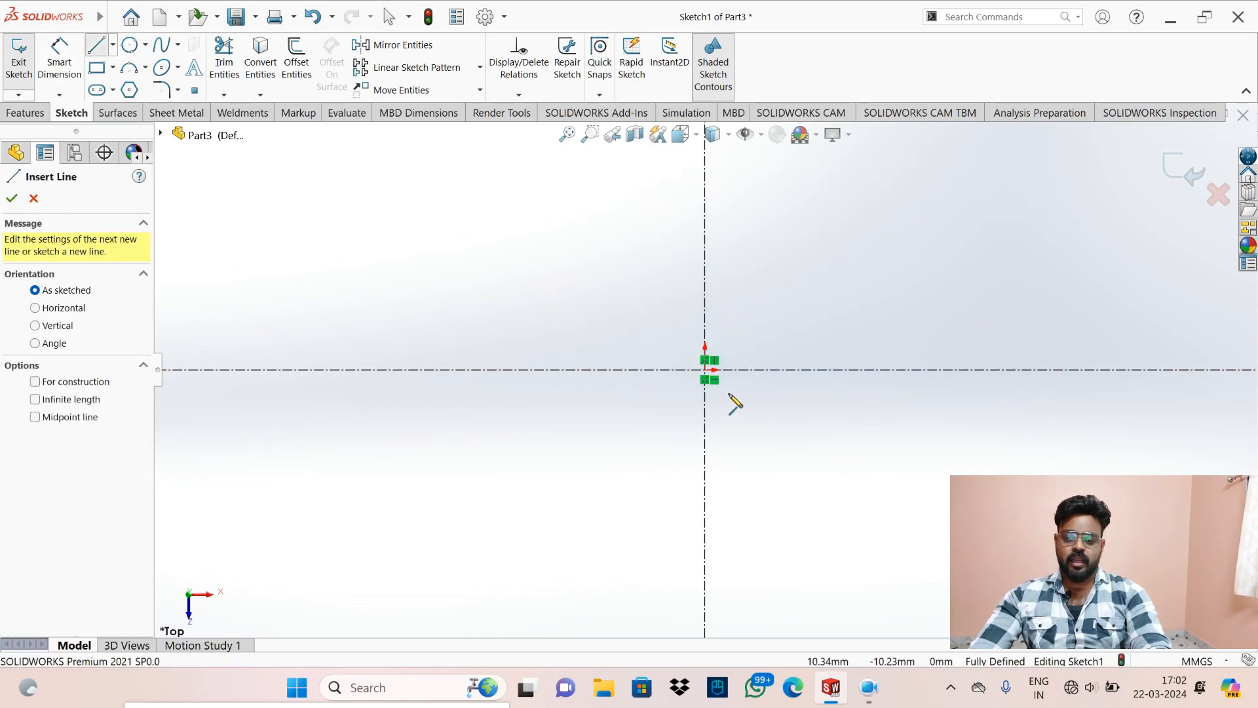
click(705, 370)
click(907, 369)
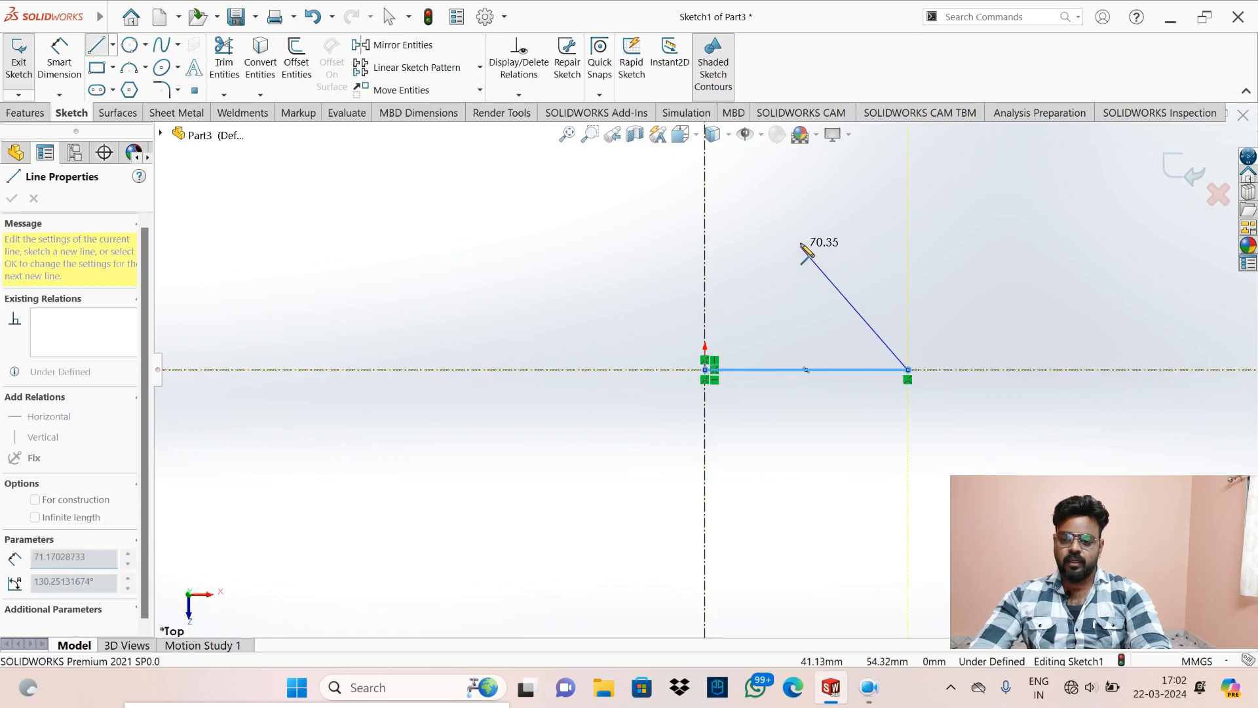
click(806, 208)
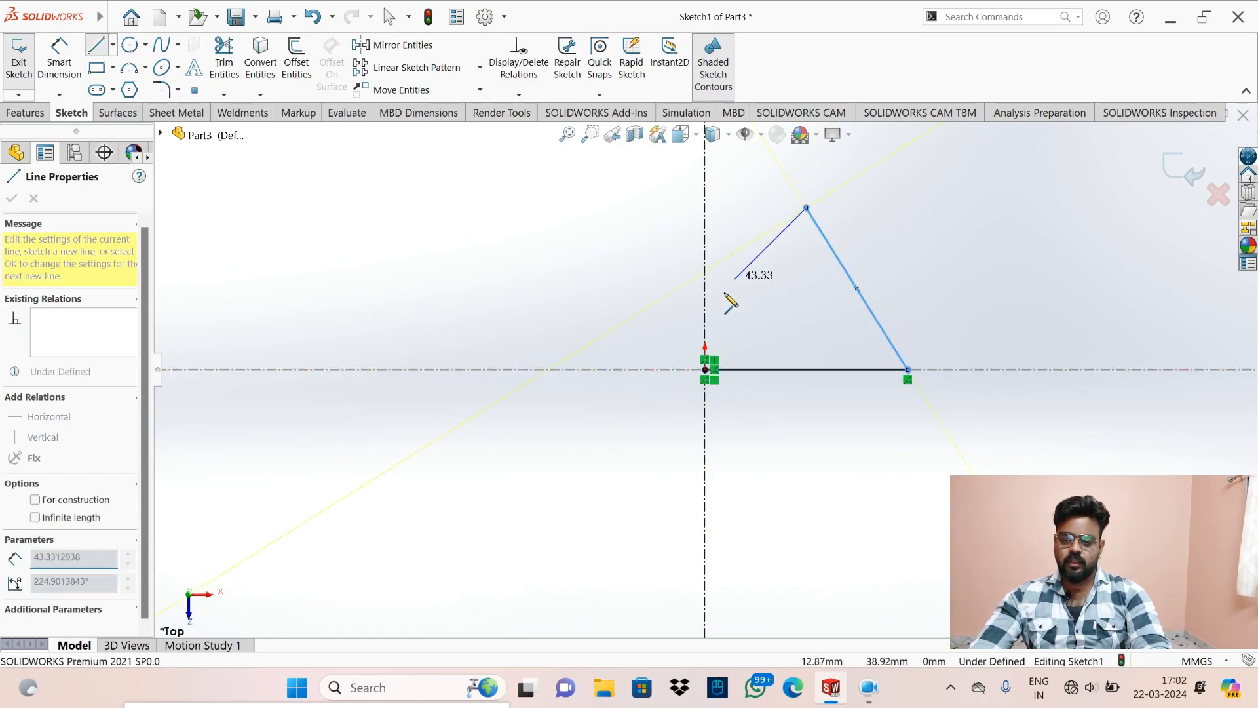
click(706, 370)
key(Escape)
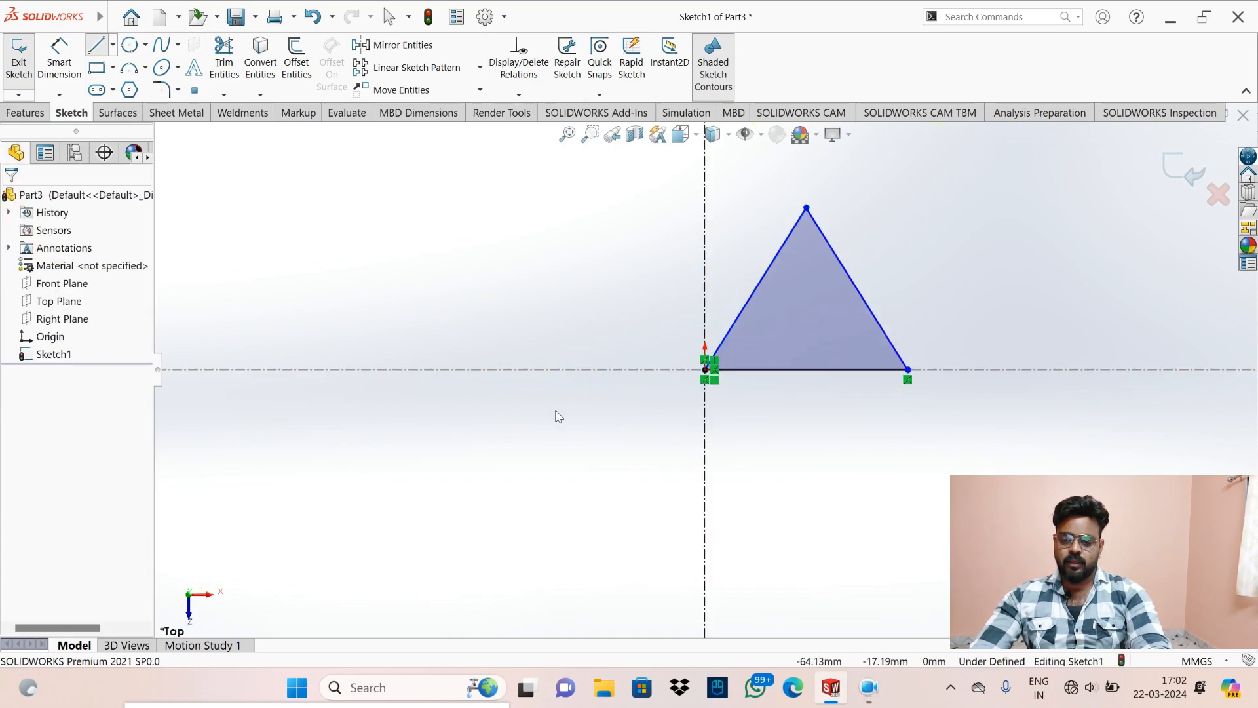
- Dimension the triangle's base as 90 mm
click(71, 51)
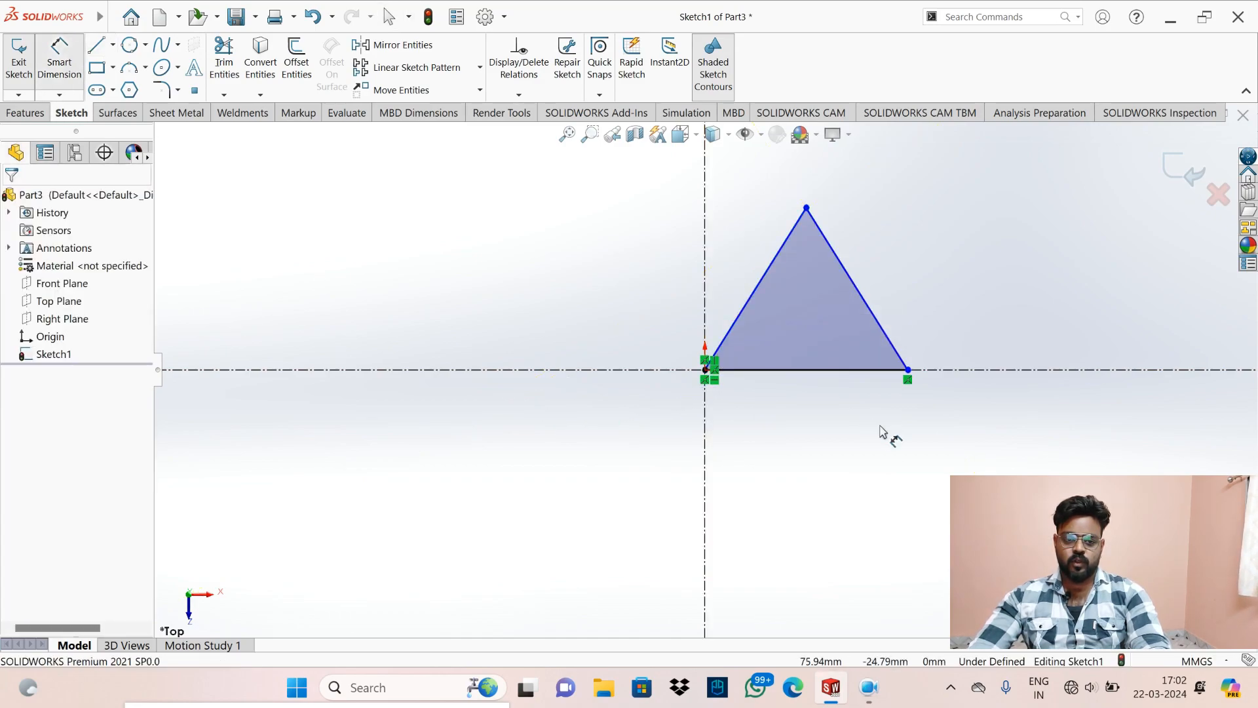
click(815, 372)
click(807, 412)
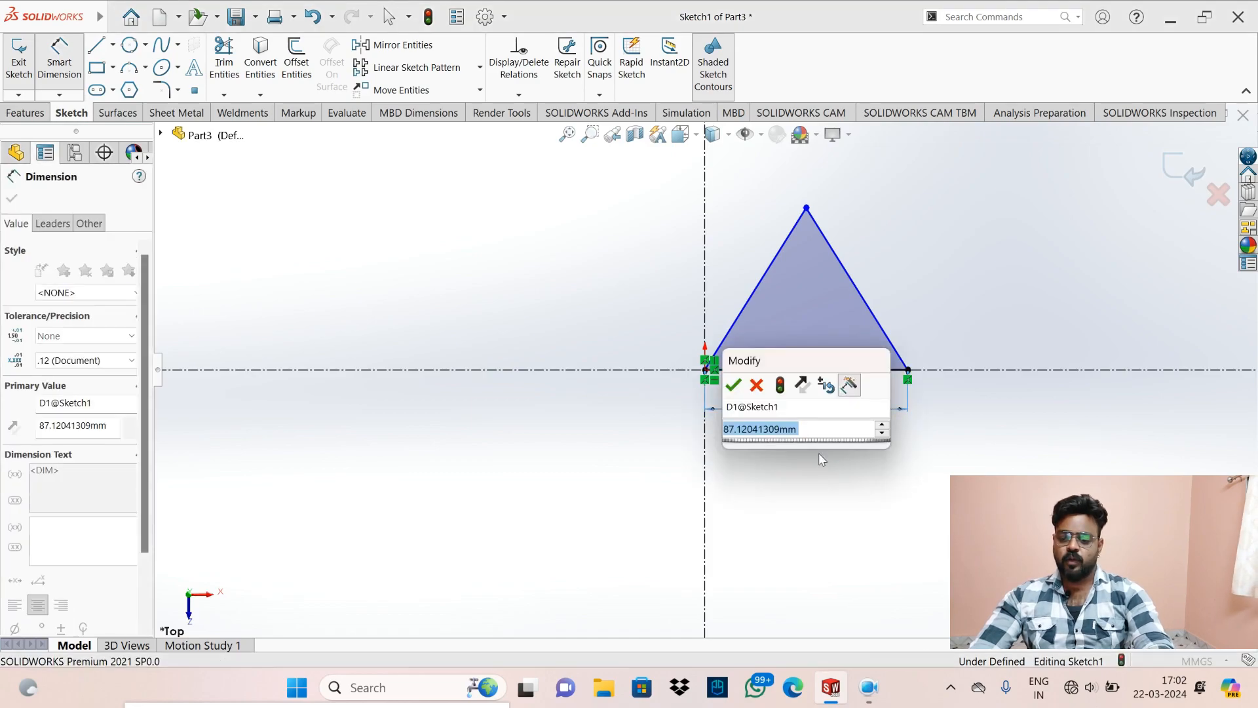
text(90)
key(Return)
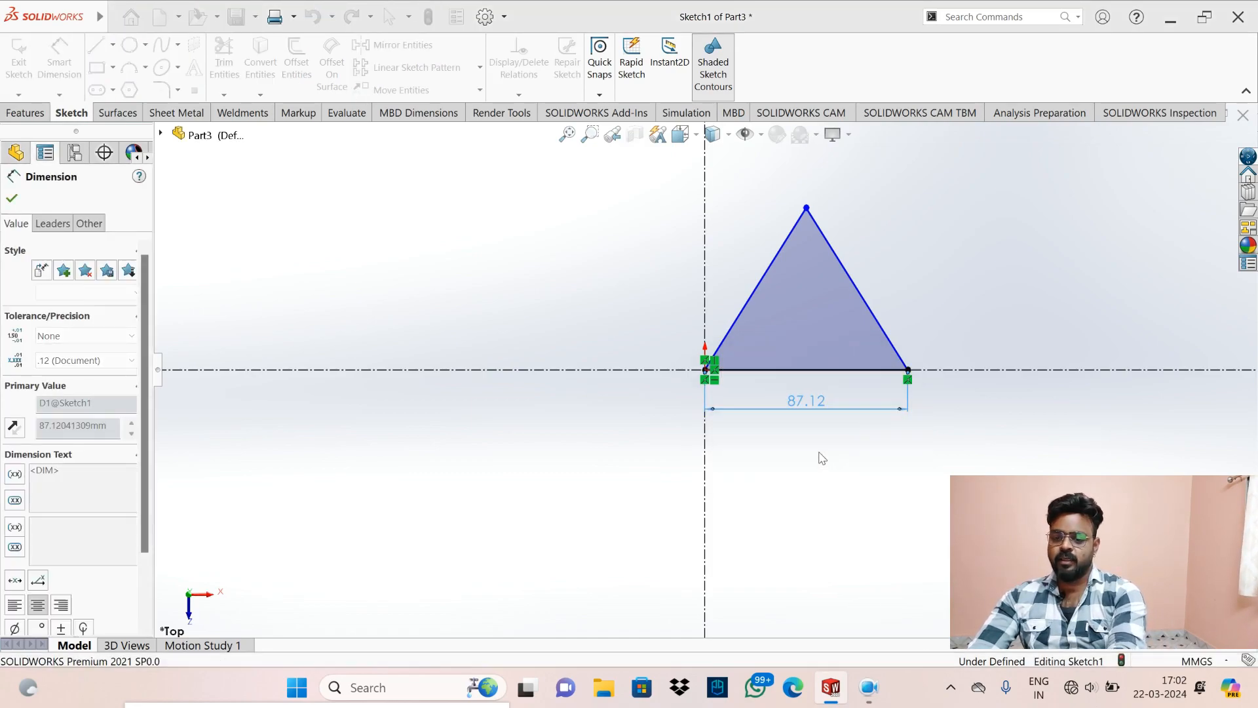
key(Escape)
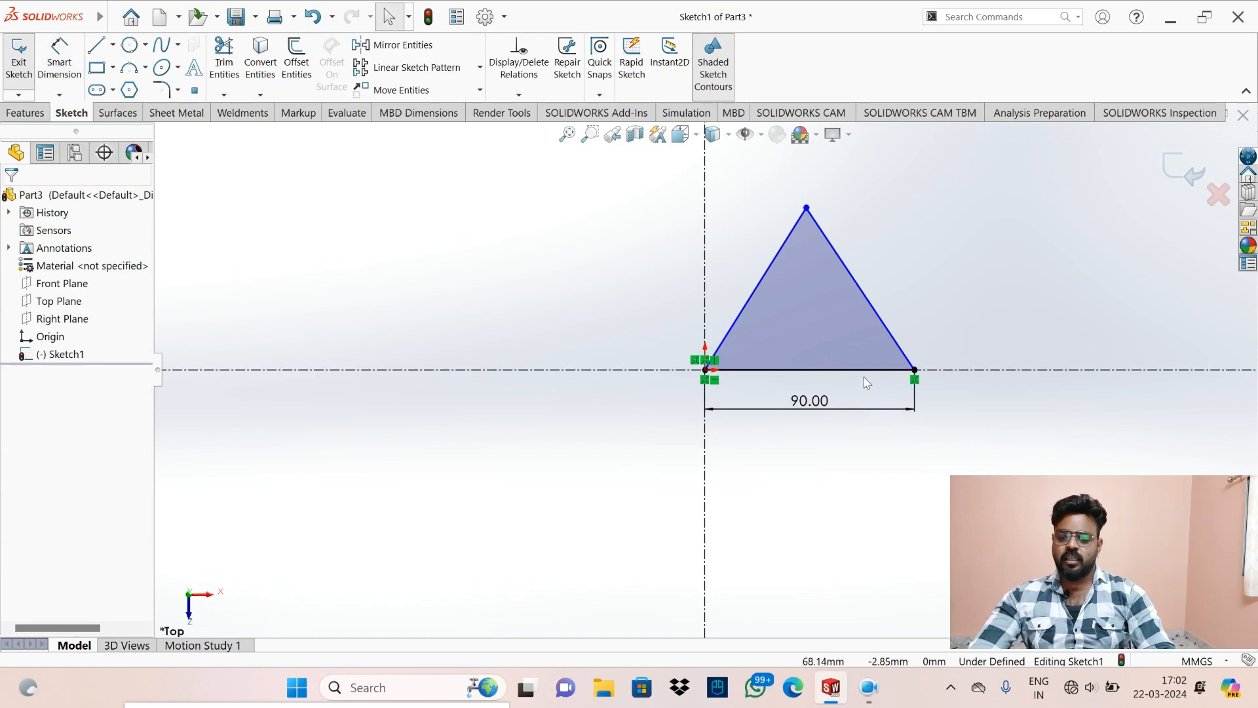
- Add an Equal relation between the three sides of the triangle
click(874, 370)
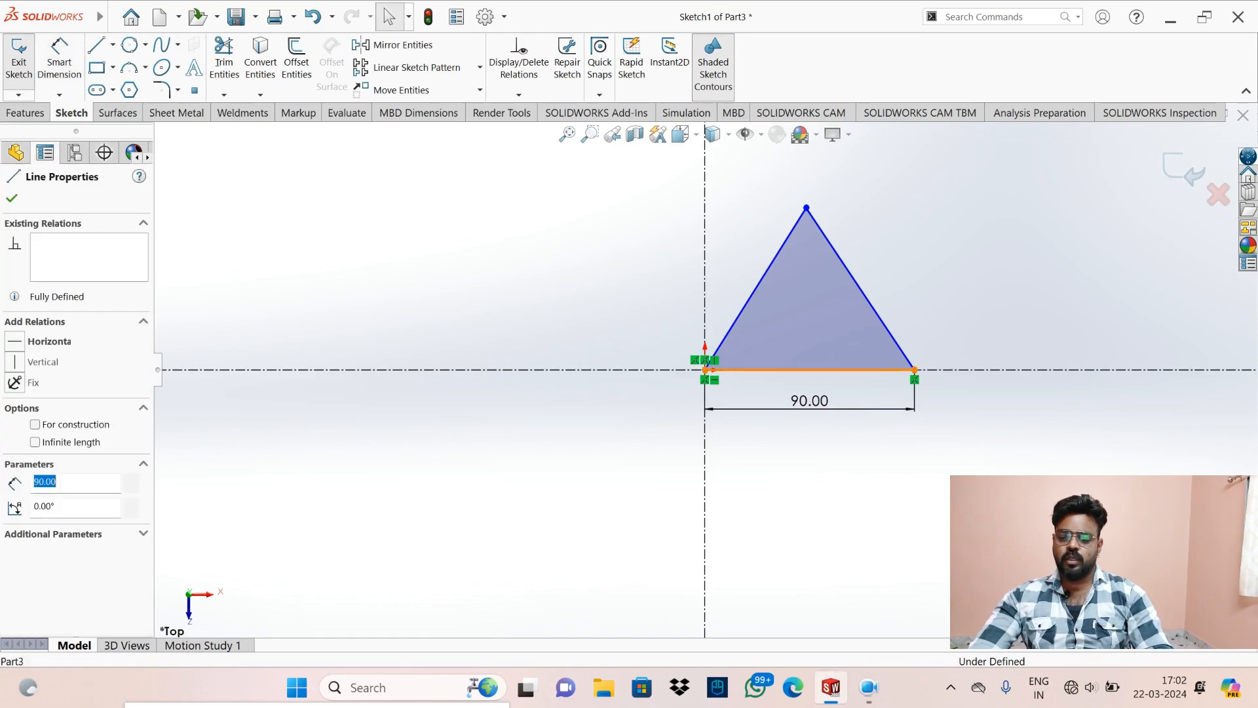
ctrl+click(900, 350)
ctrl+click(766, 267)
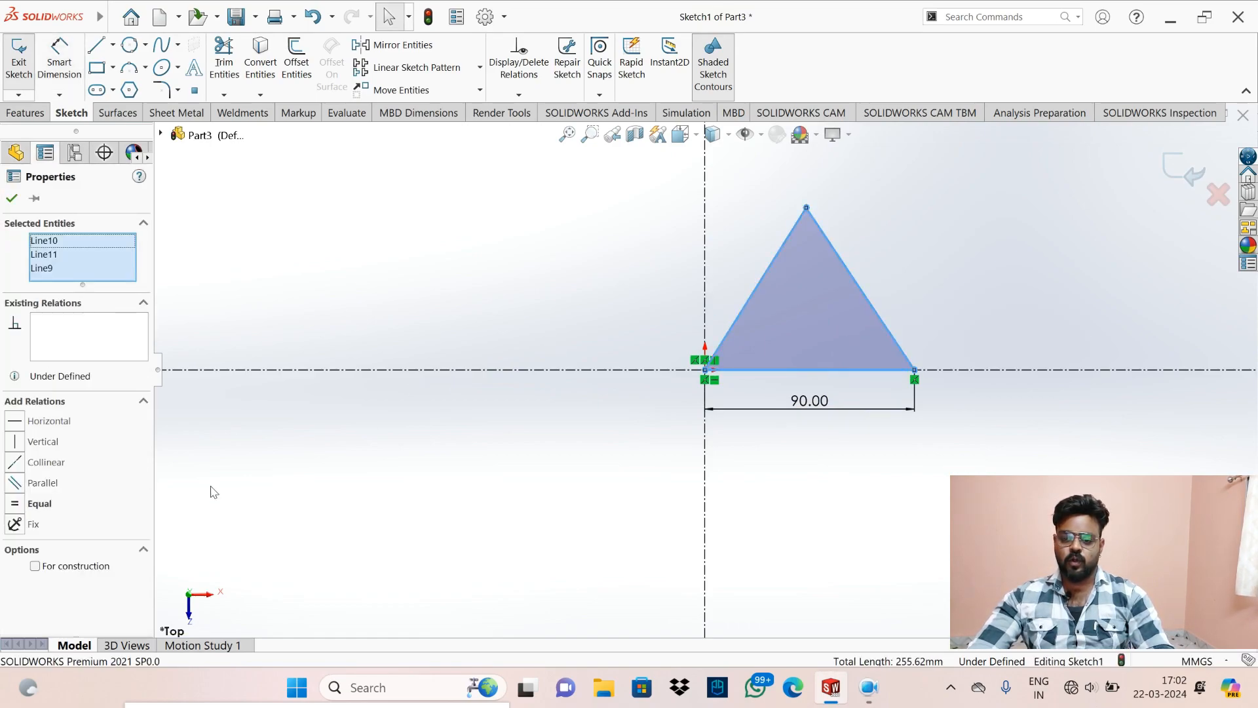
click(39, 503)
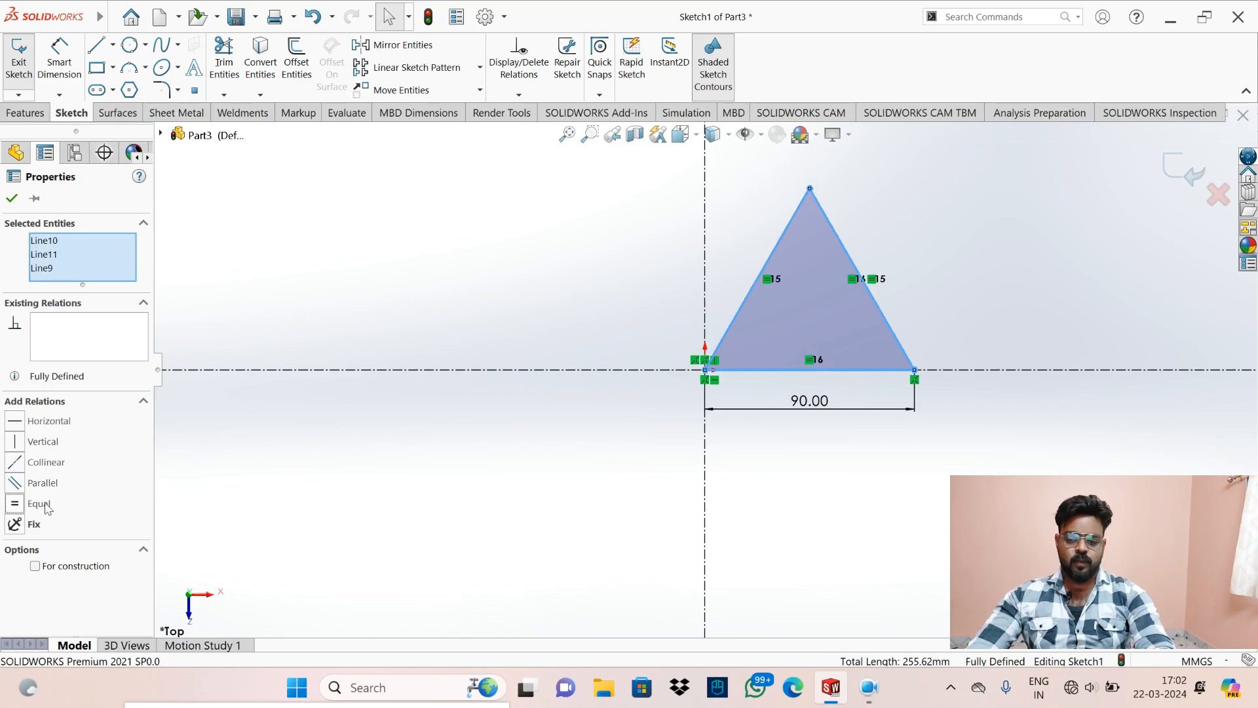
click(12, 198)
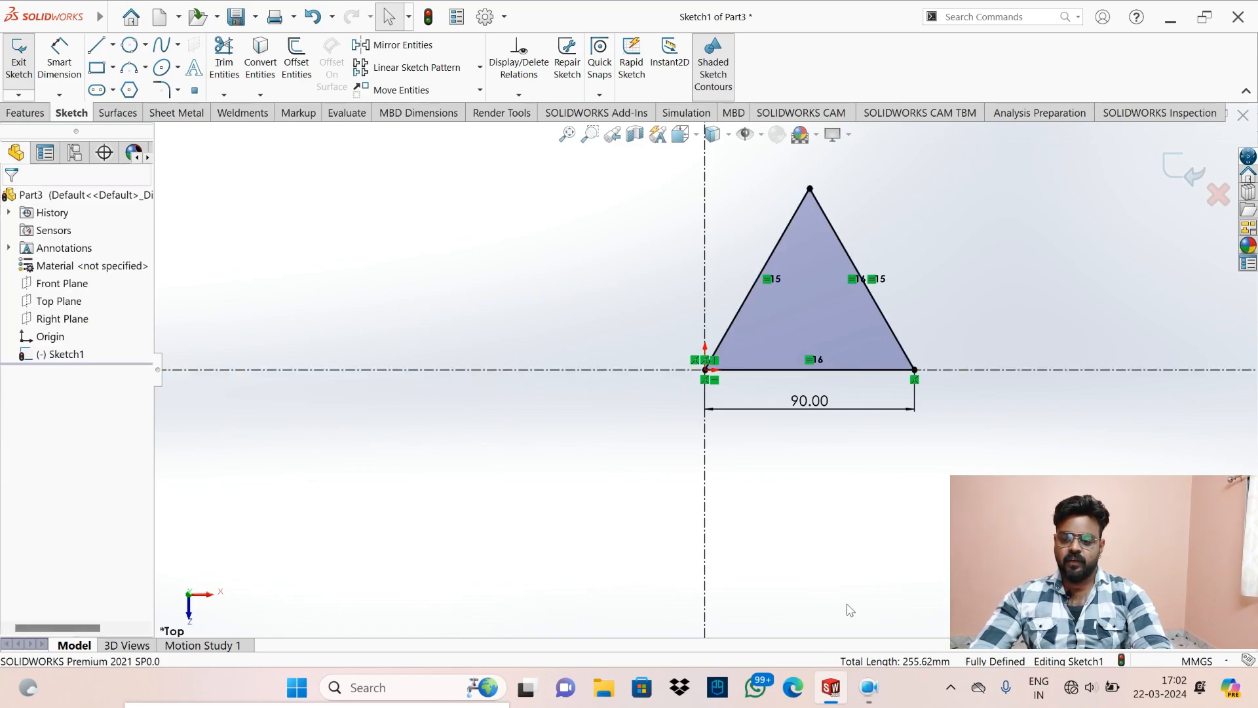
- Draw a 3 Point Arc from the triangle's apex to its right base corner, passing through the corner at the origin
click(146, 67)
click(183, 133)
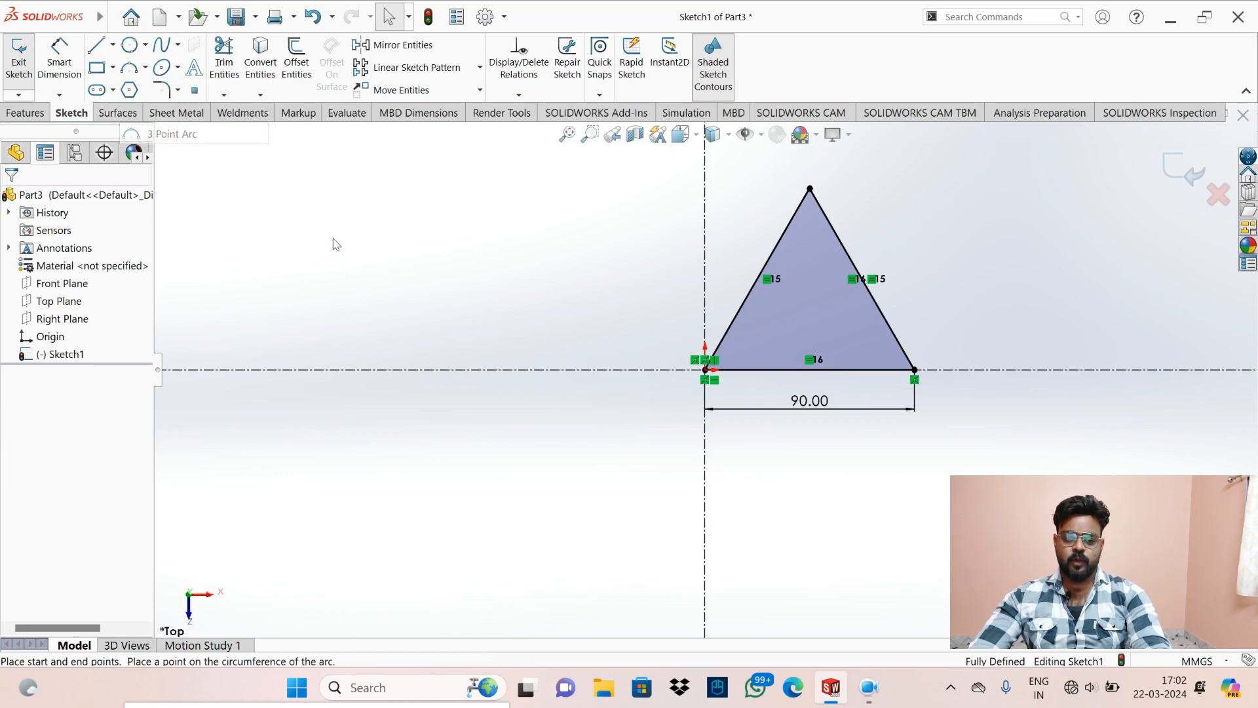
click(810, 189)
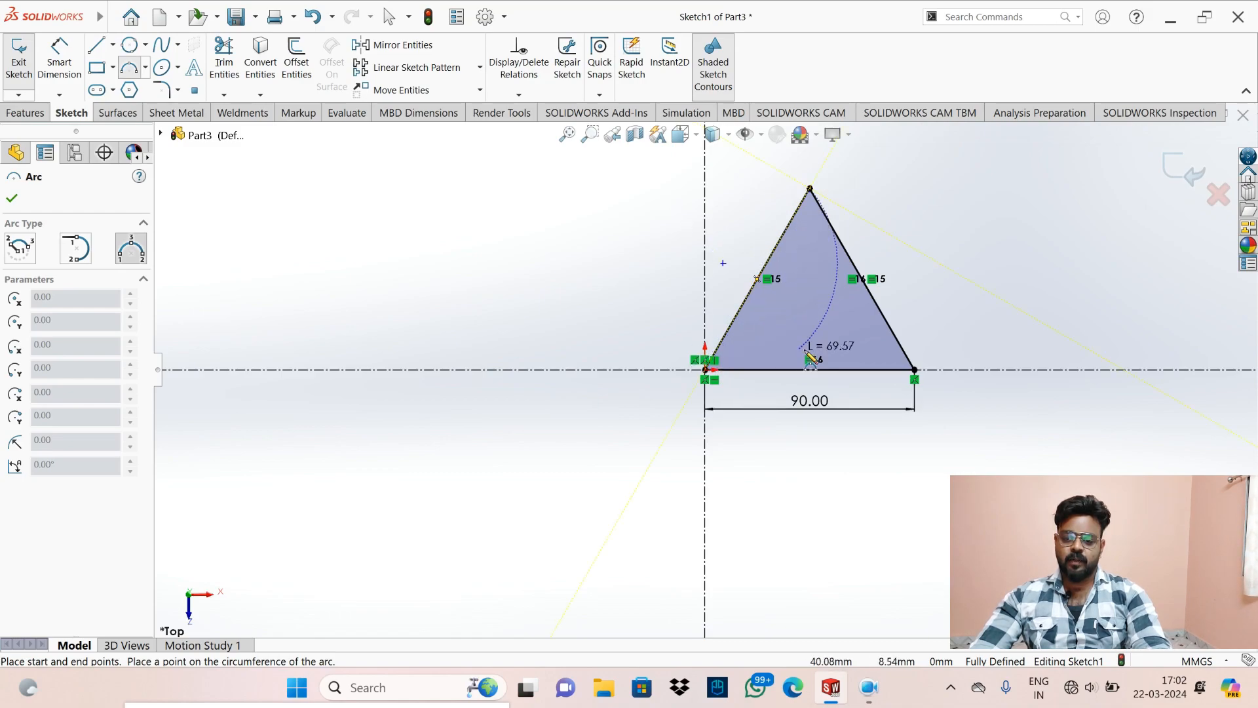
click(916, 371)
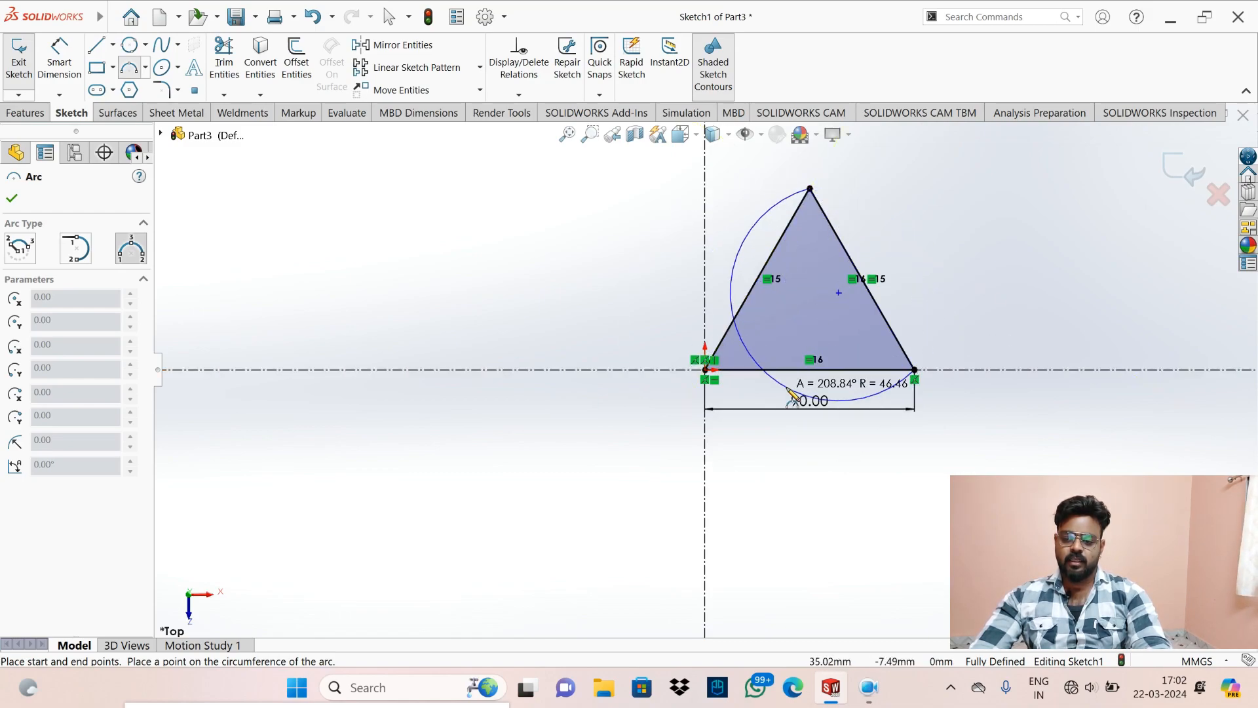
click(706, 371)
key(Escape)
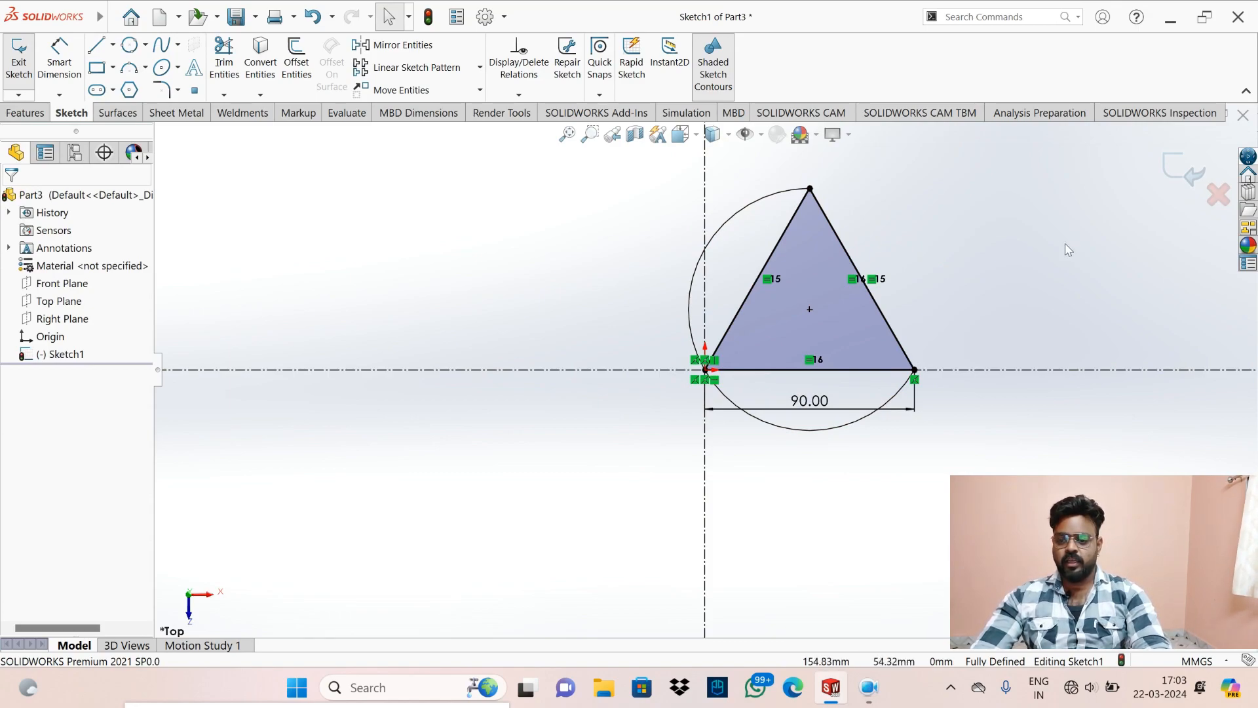
- Delete the triangle, its base dimension and the three-point arc, keeping the two construction lines
mouse_move(638, 159)
mouse_down()
mouse_move(941, 421)
mouse_move(961, 458)
mouse_up()
key(Delete)
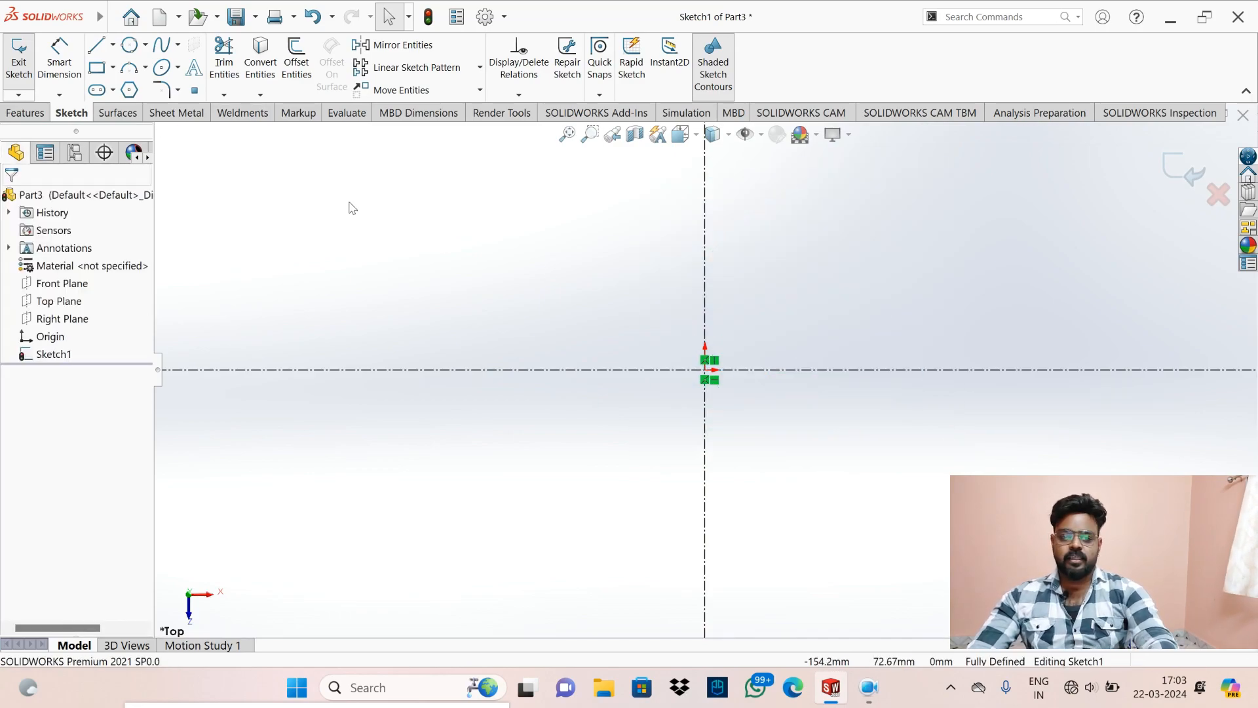
- Draw a Straight Slot from the origin along the horizontal construction line, about 109 mm between centers and about 50 mm wide
click(114, 91)
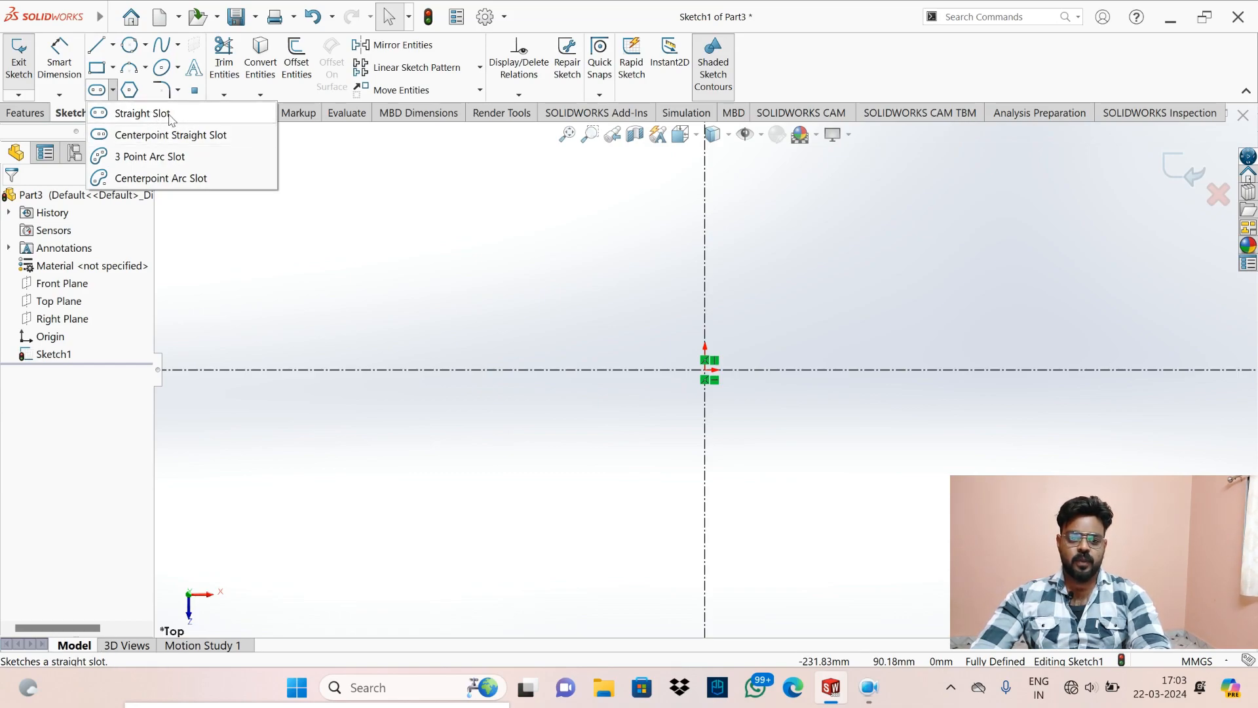
click(142, 114)
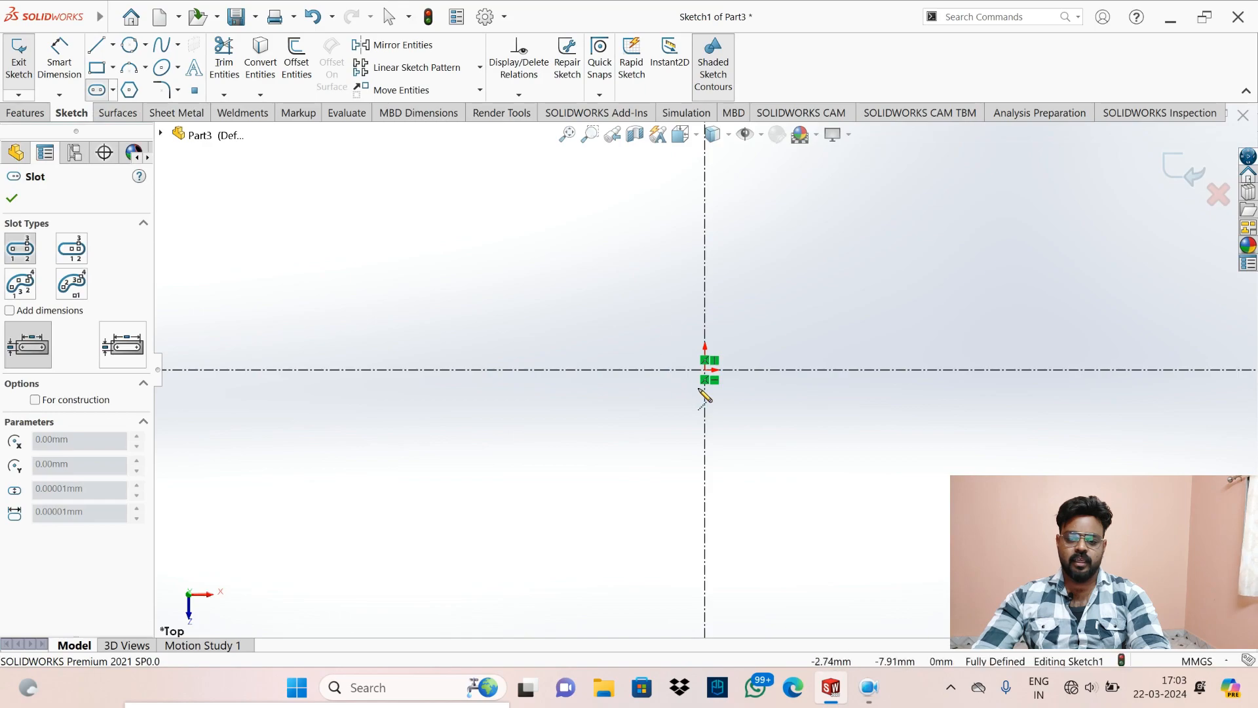
click(706, 371)
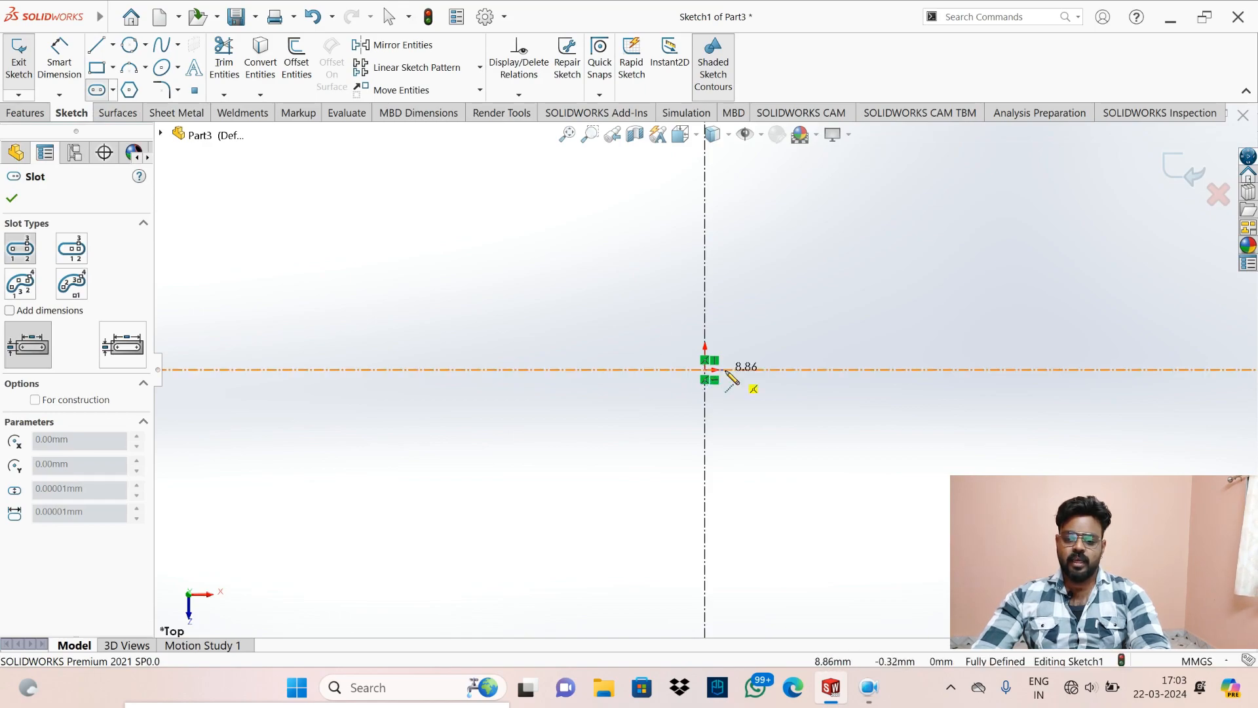
click(961, 370)
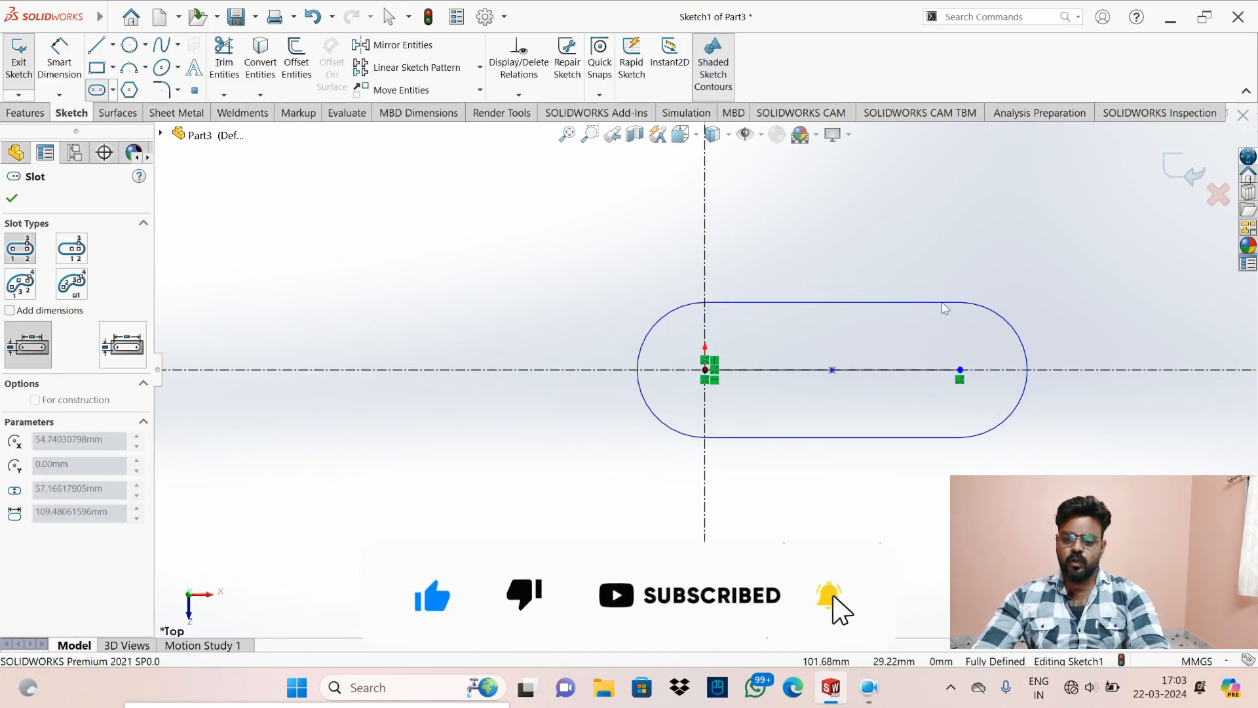
click(957, 312)
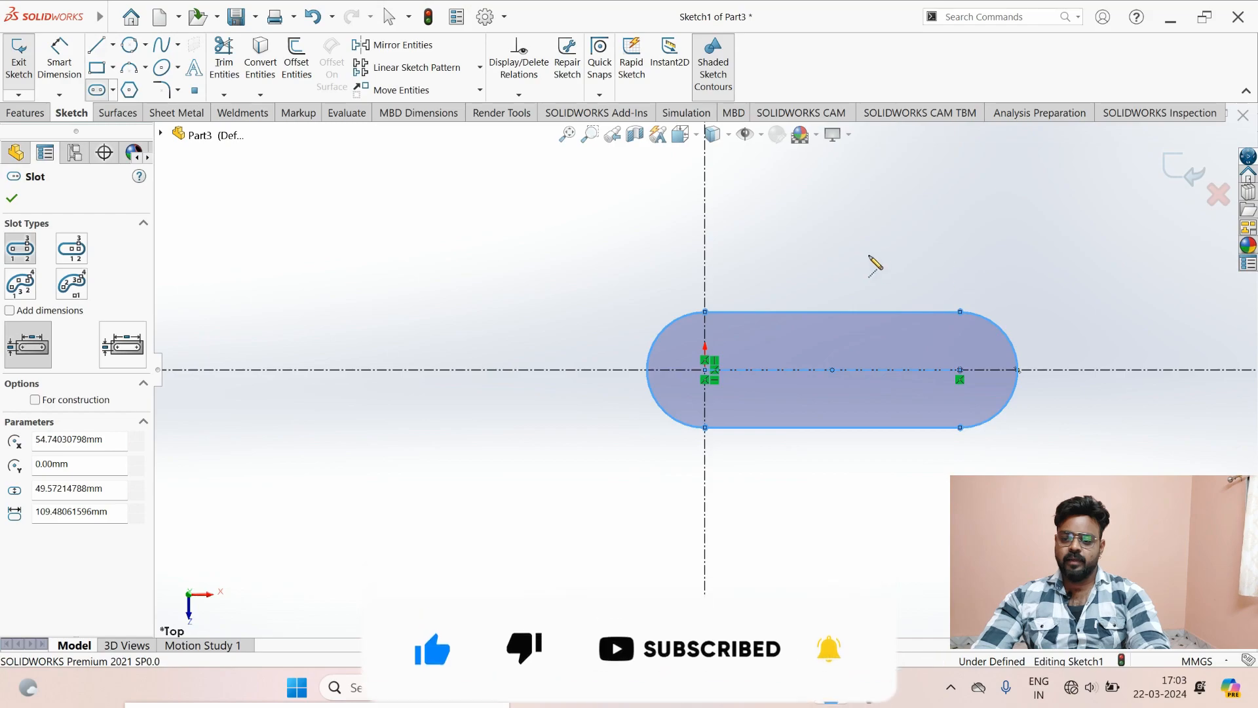
key(Escape)
- Dimension the distance between the slot's two arc centers as 100 mm
click(59, 59)
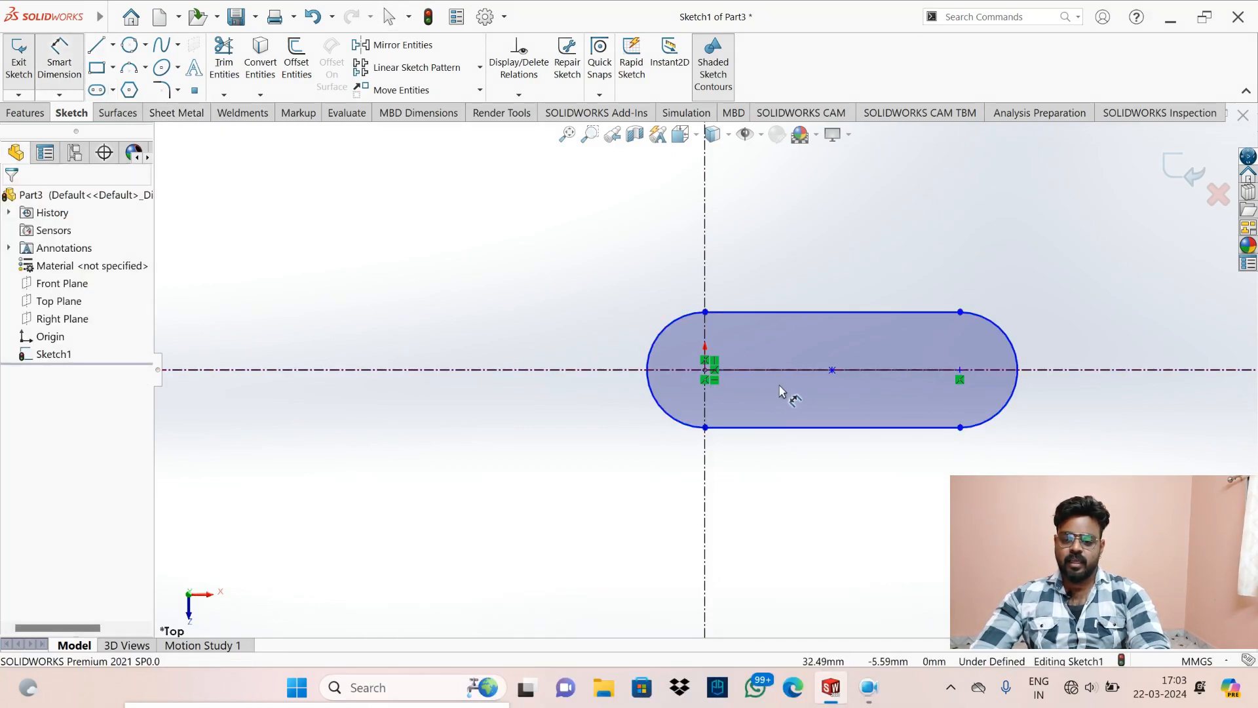
click(707, 375)
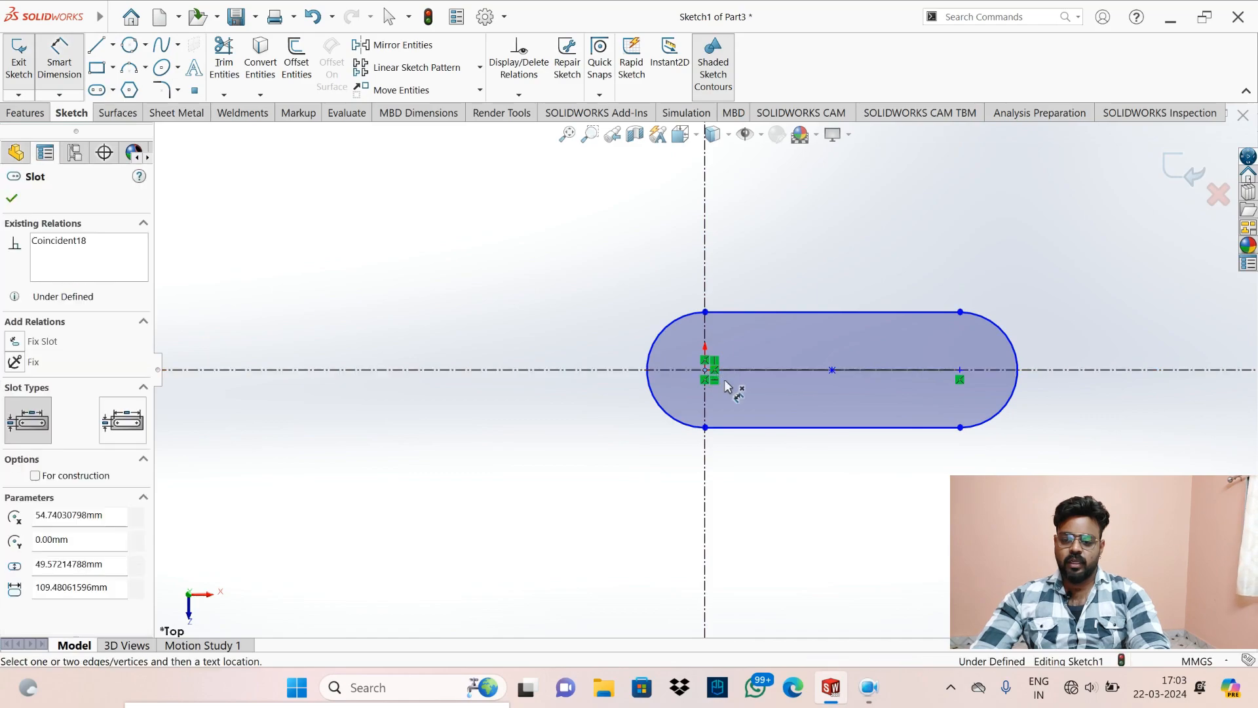
click(961, 377)
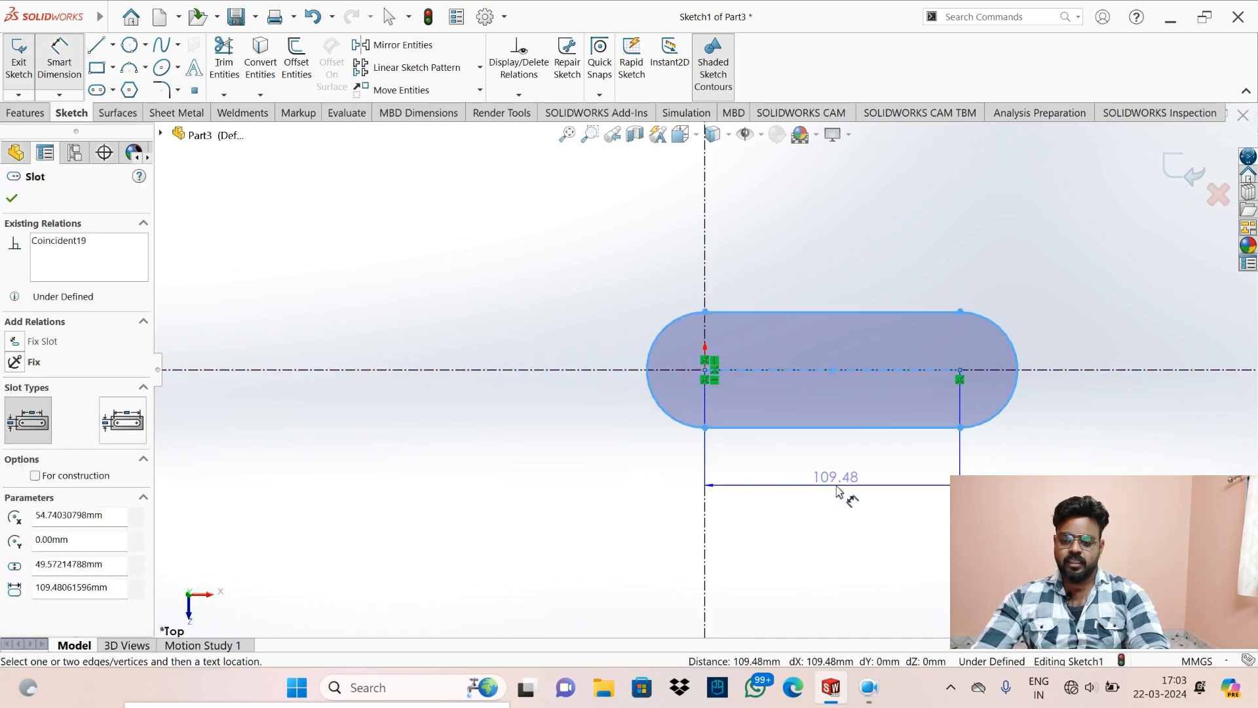
click(828, 493)
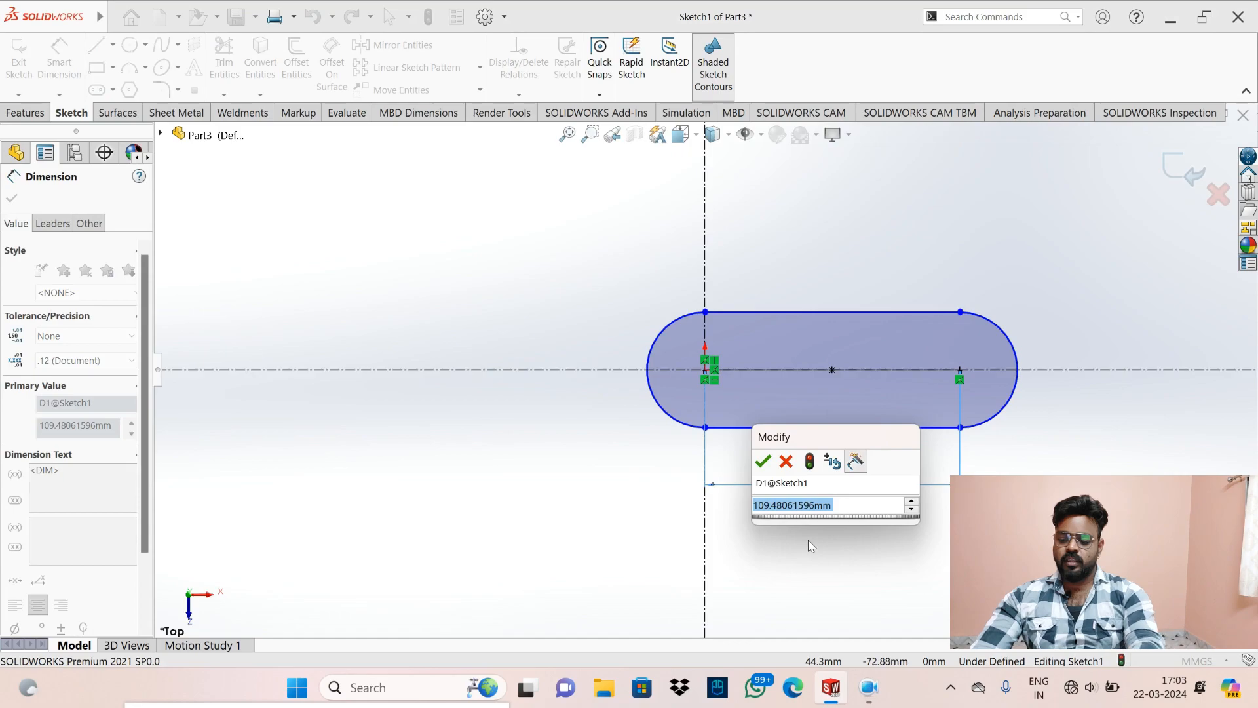
text(100)
key(Return)
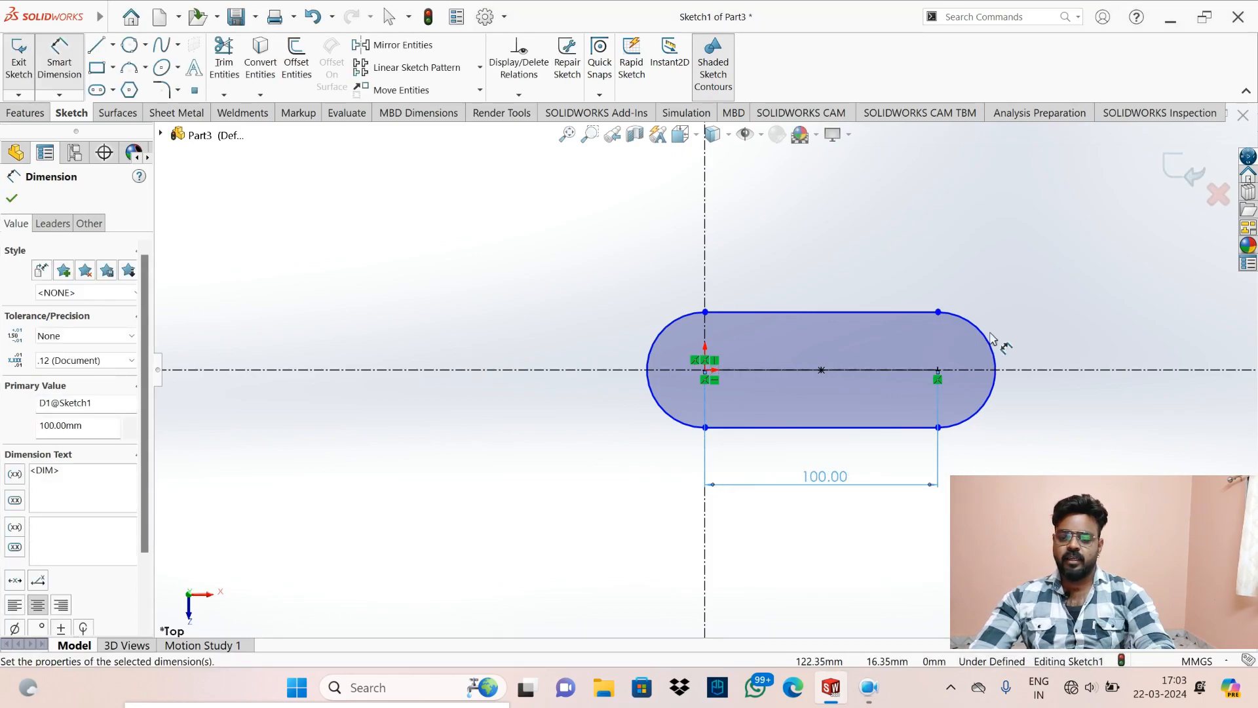
- Dimension the radius of the slot's right end arc as 25 mm
click(999, 341)
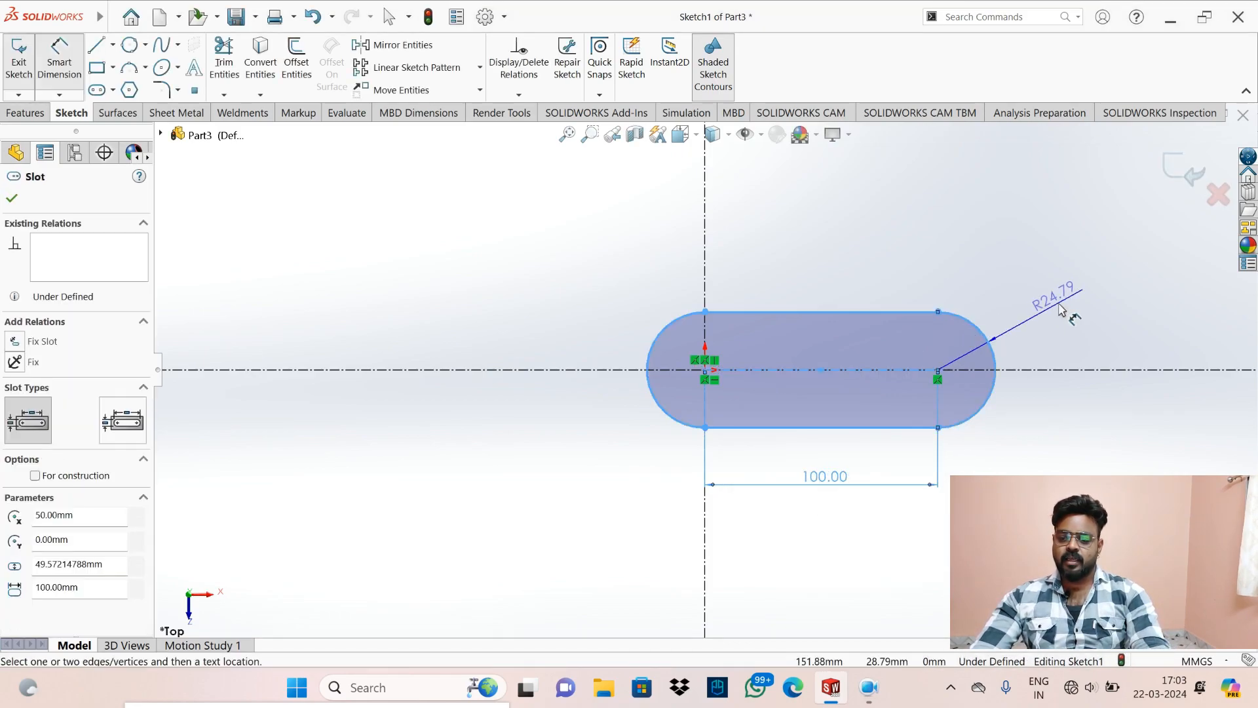
click(1059, 374)
text(25)
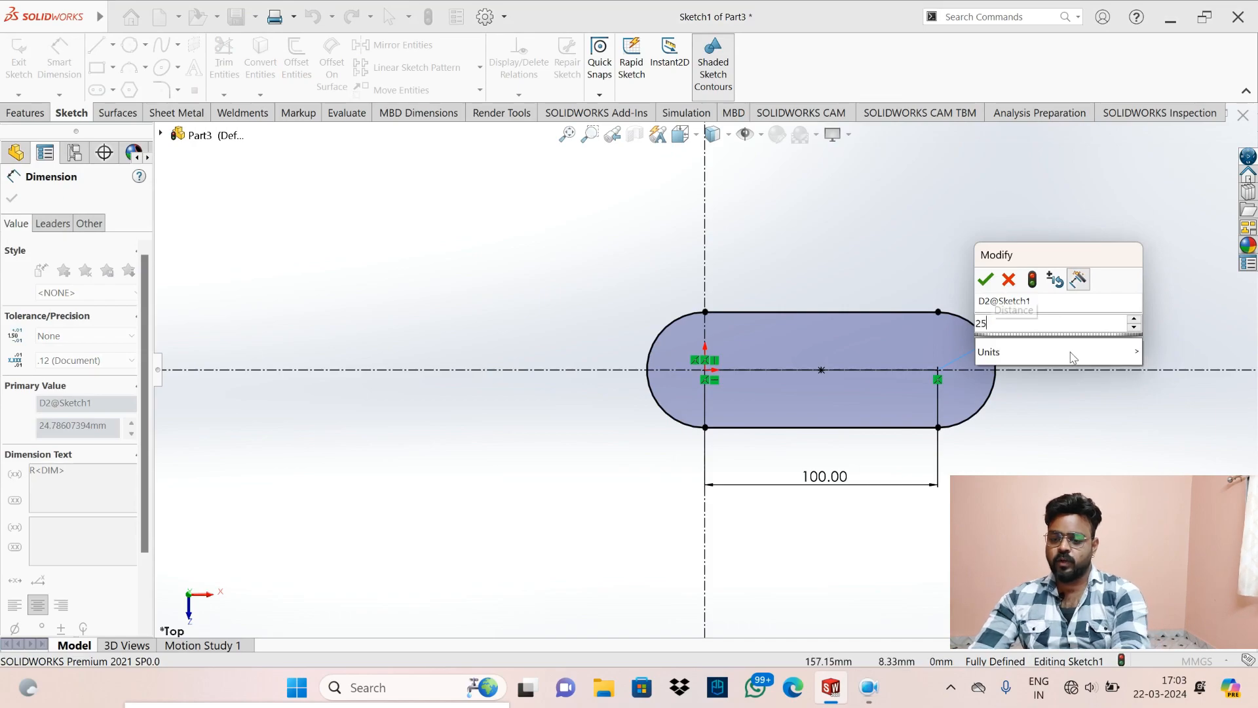
key(Return)
key(Escape)
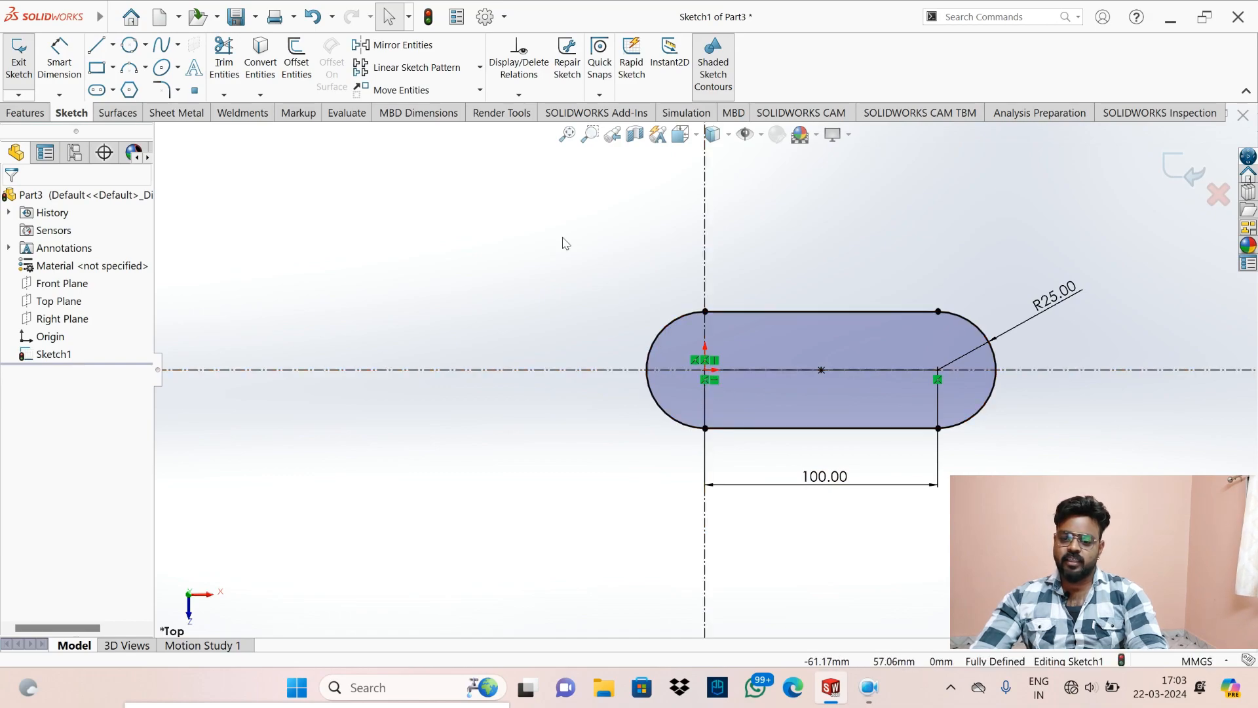
- Draw a second horizontal Straight Slot up and left of the first, about 96 mm between centers and about 48 mm wide
click(97, 91)
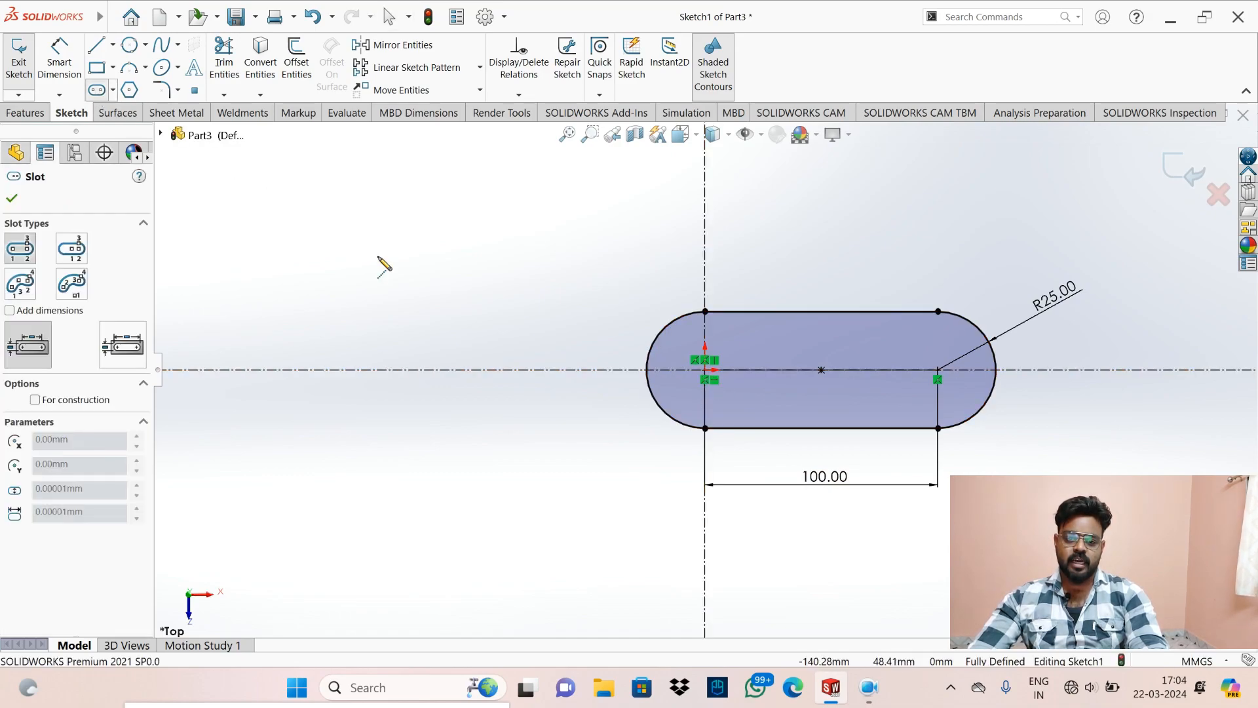
click(520, 276)
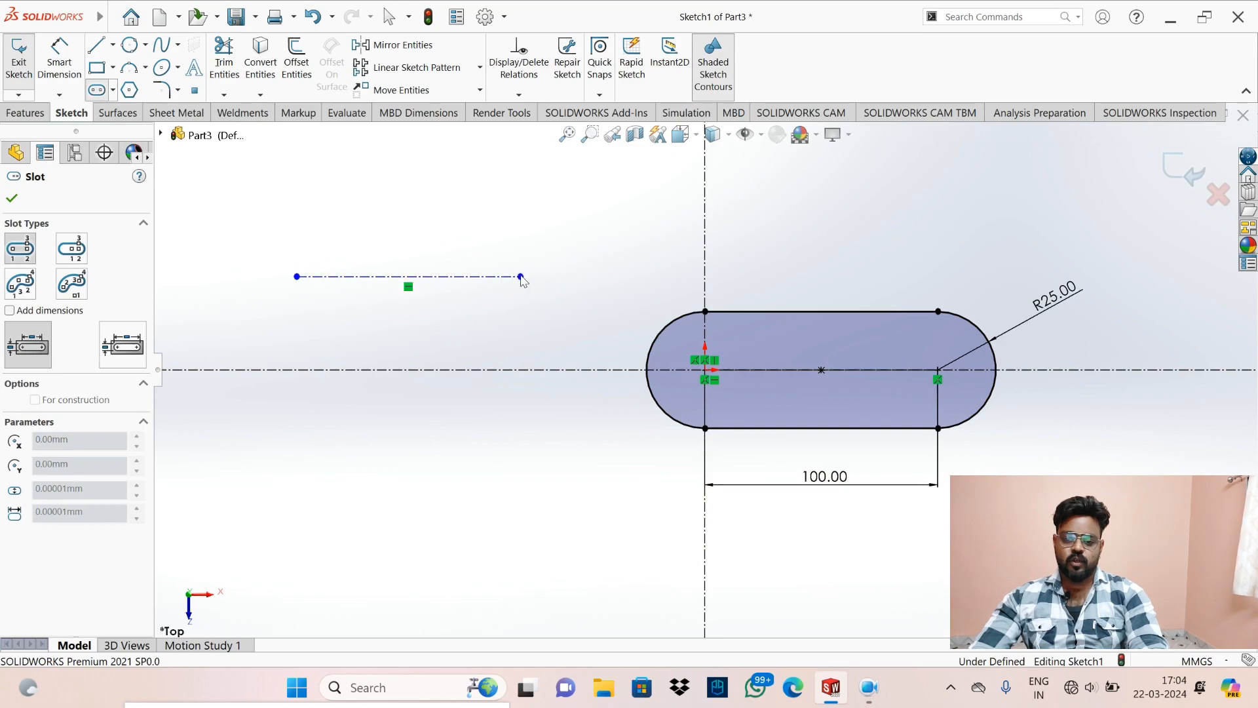
click(525, 222)
key(Escape)
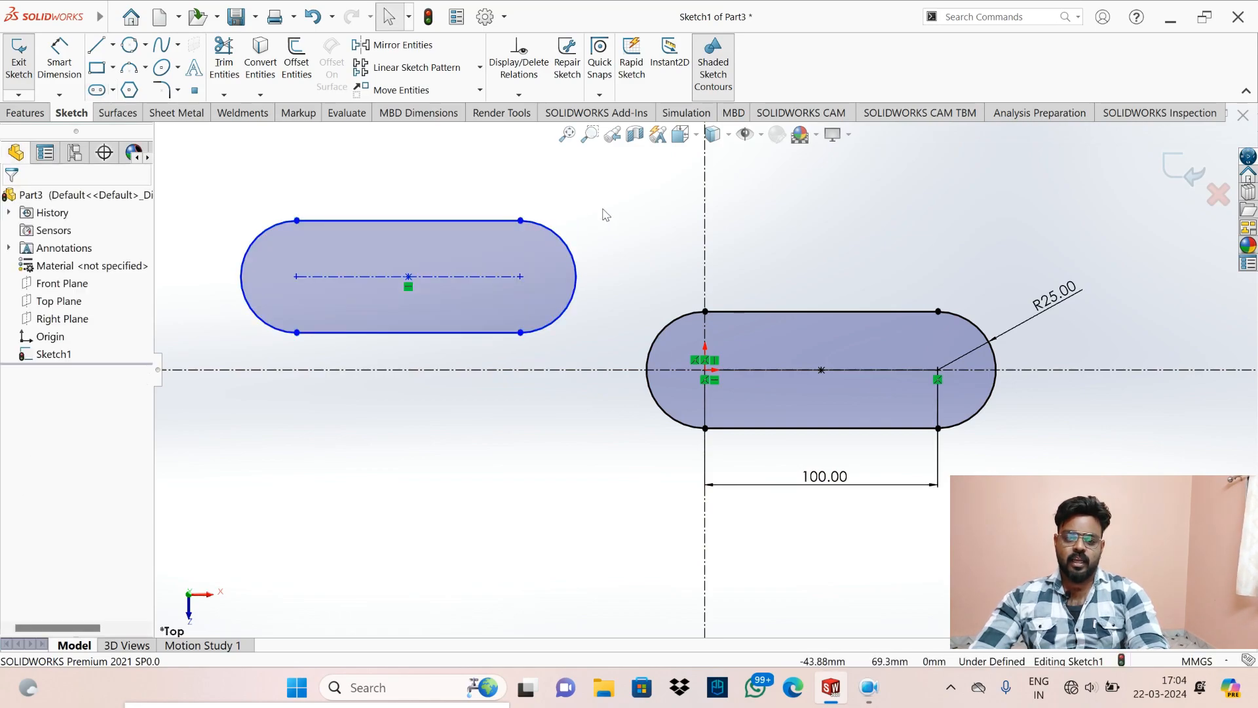
- Dimension the distance between the upper-left slot's two arc centers as 95 mm
click(59, 58)
click(388, 276)
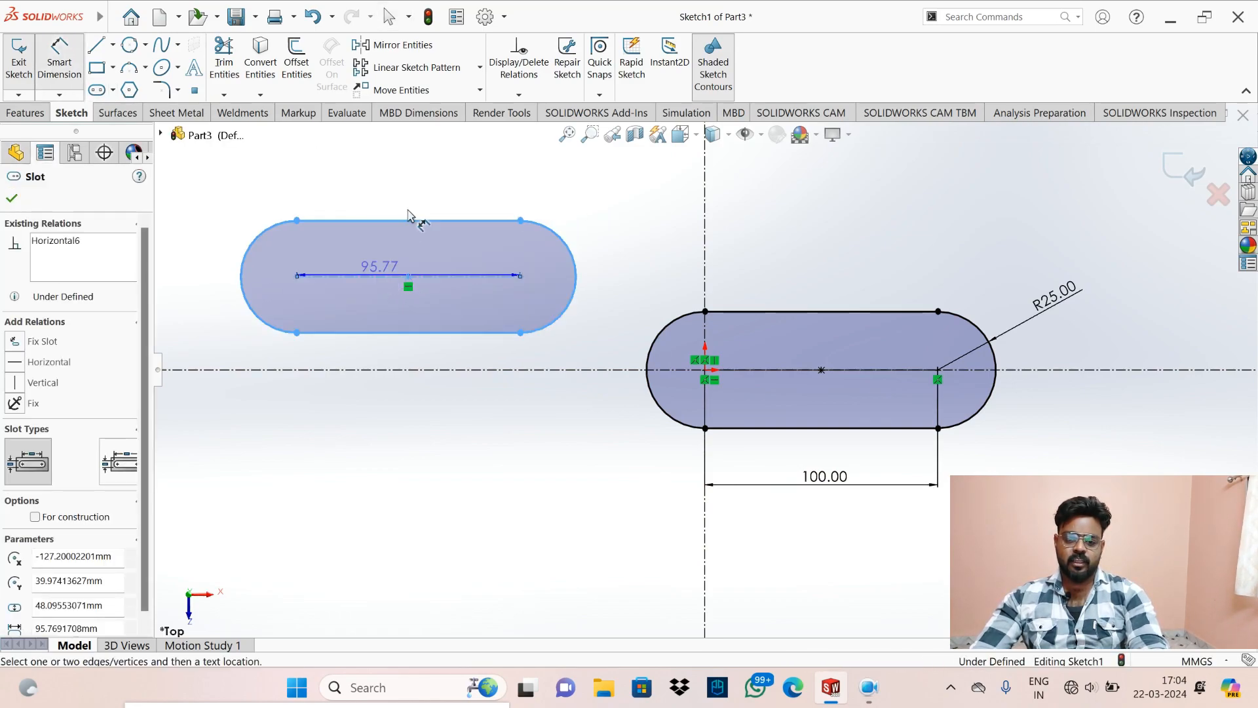
click(521, 192)
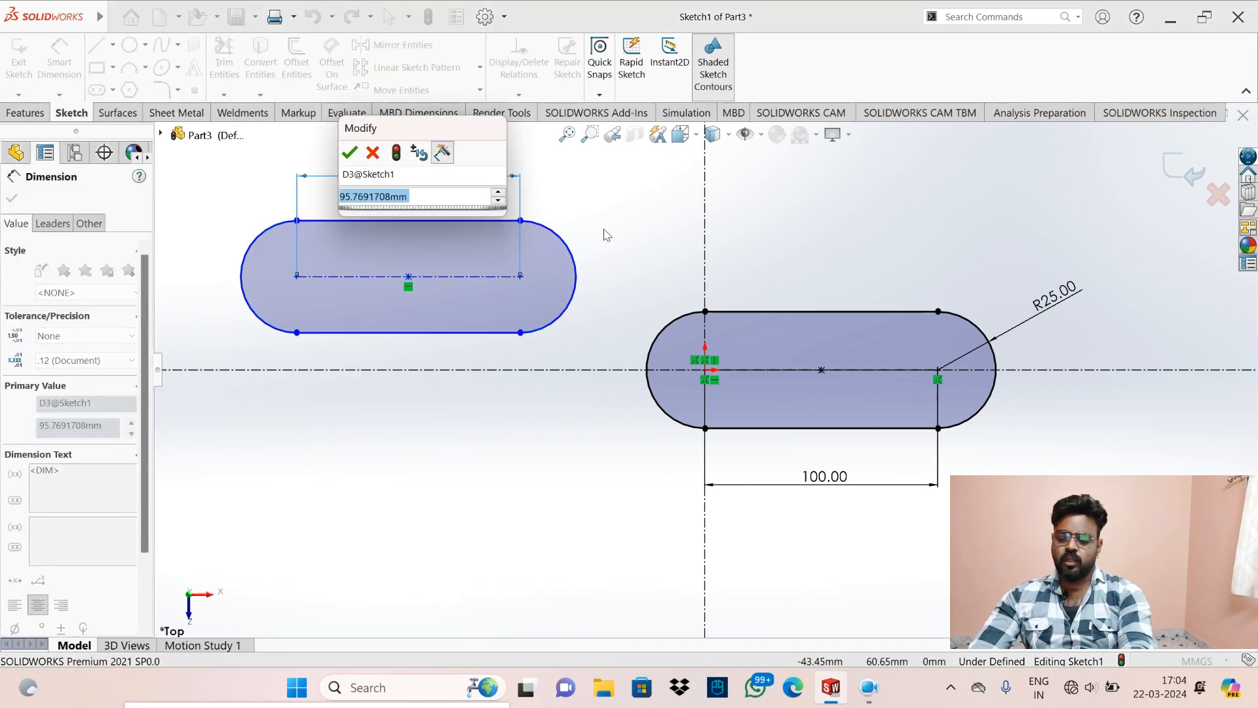
text(95)
key(Return)
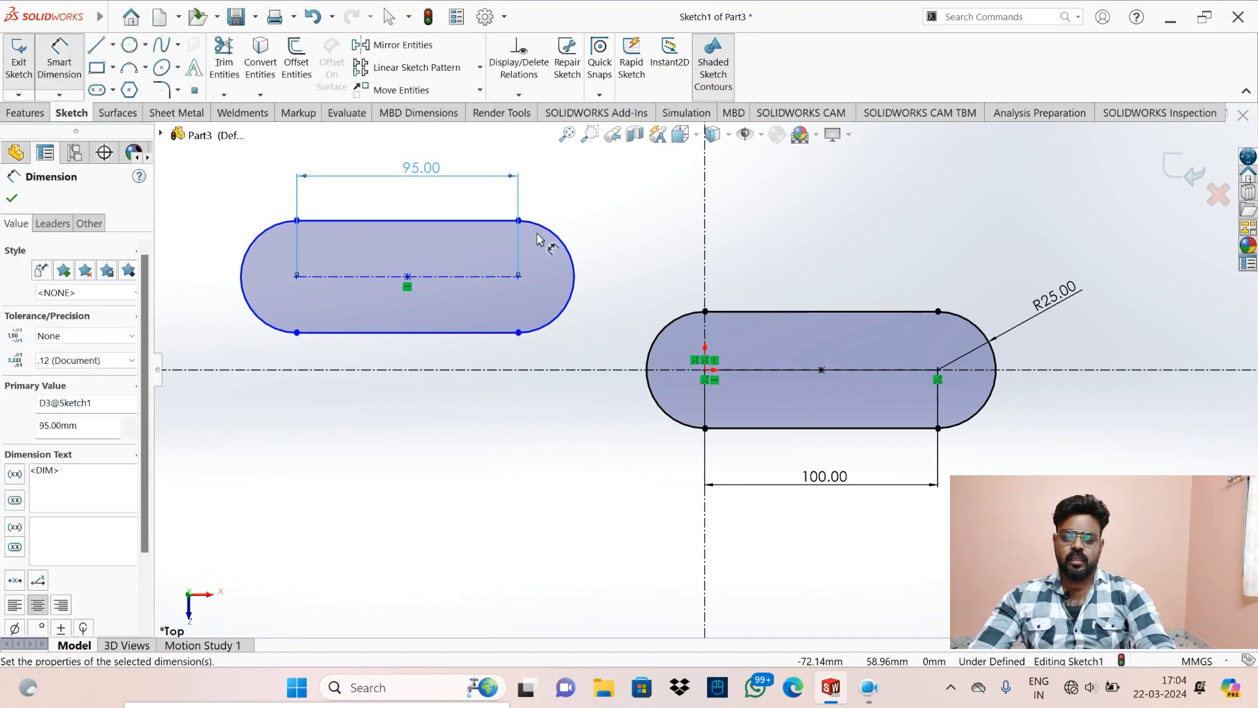
- Dimension the radius of the upper-left slot's right end arc as 25 mm
click(562, 247)
click(652, 286)
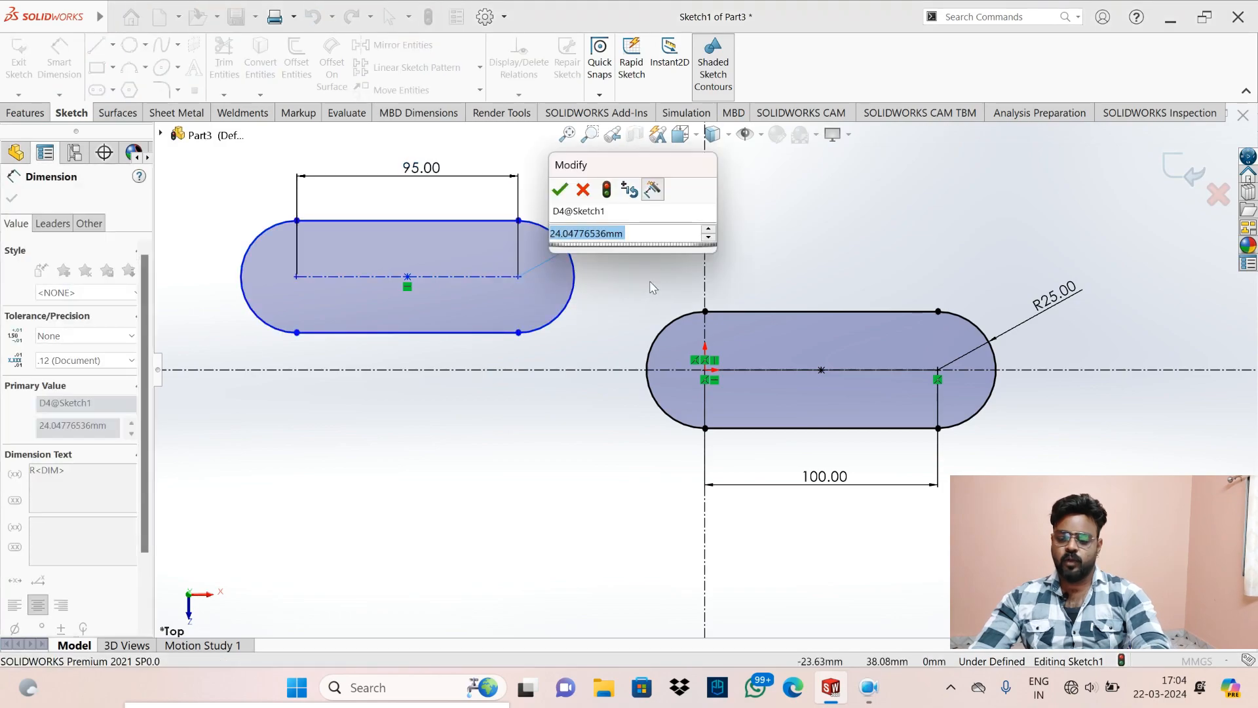
text(25)
key(Return)
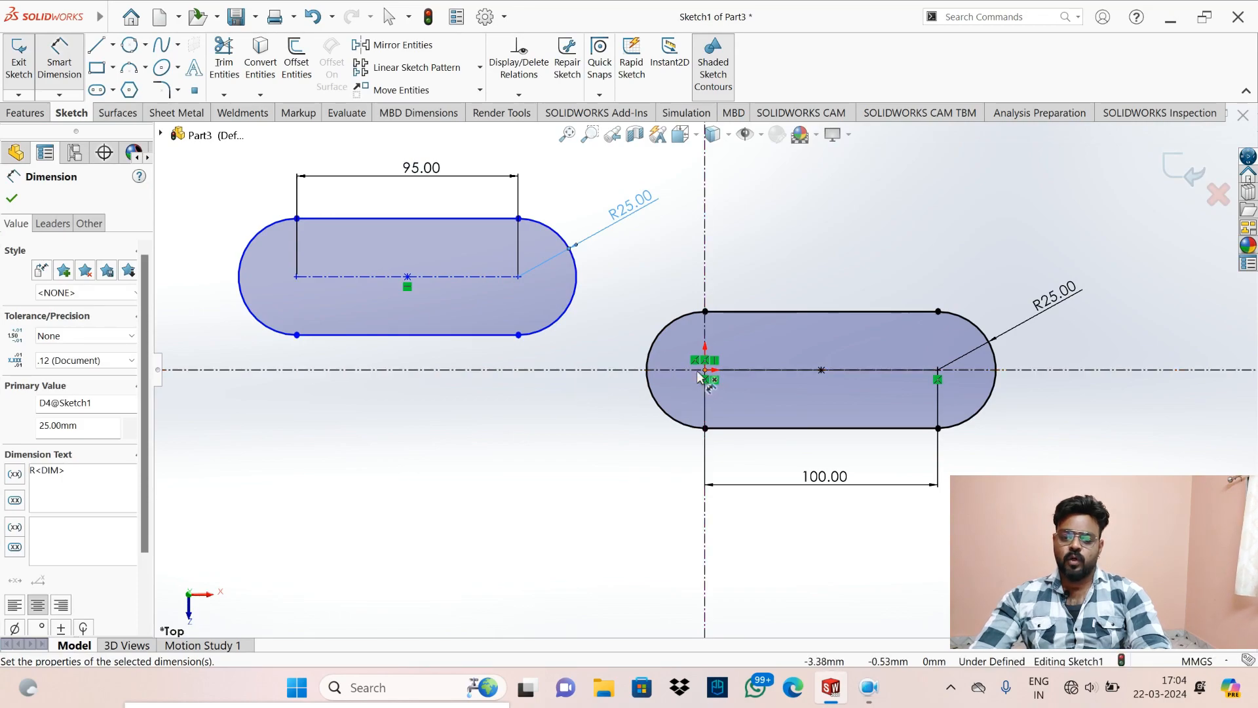
- Dimension the vertical distance from the horizontal construction line to the upper-left slot's centerline as 40 mm
click(585, 370)
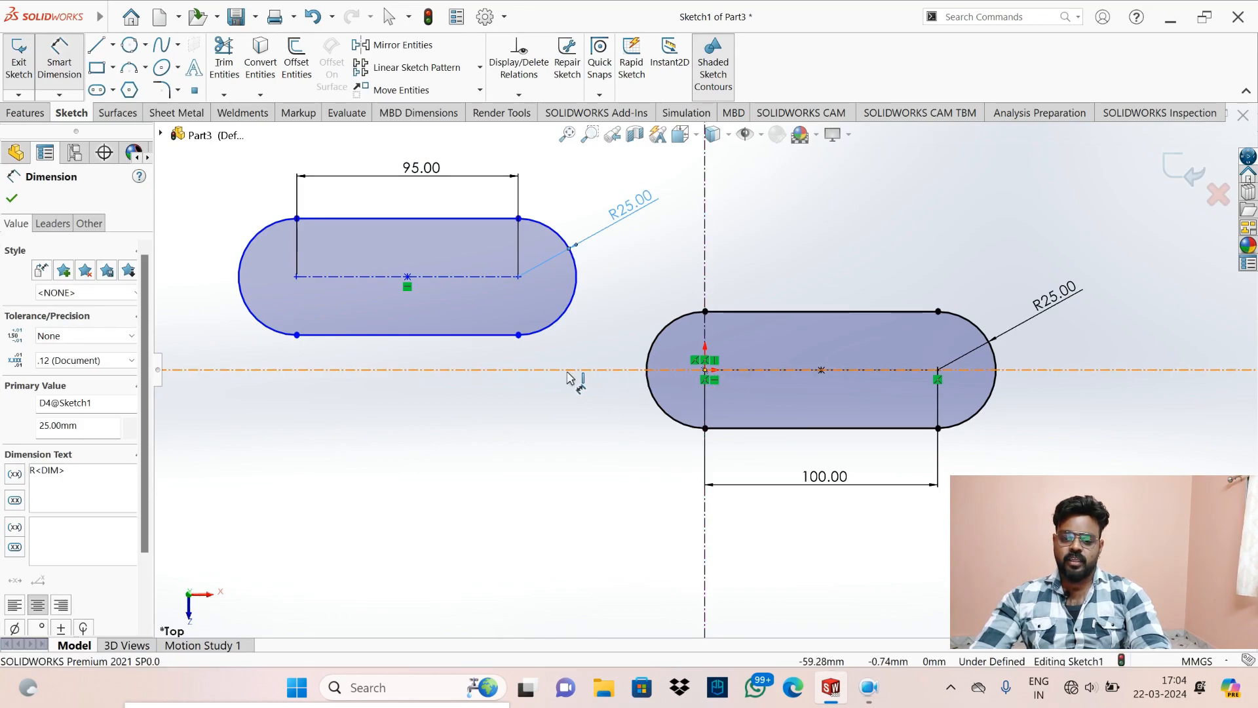
click(464, 281)
click(616, 325)
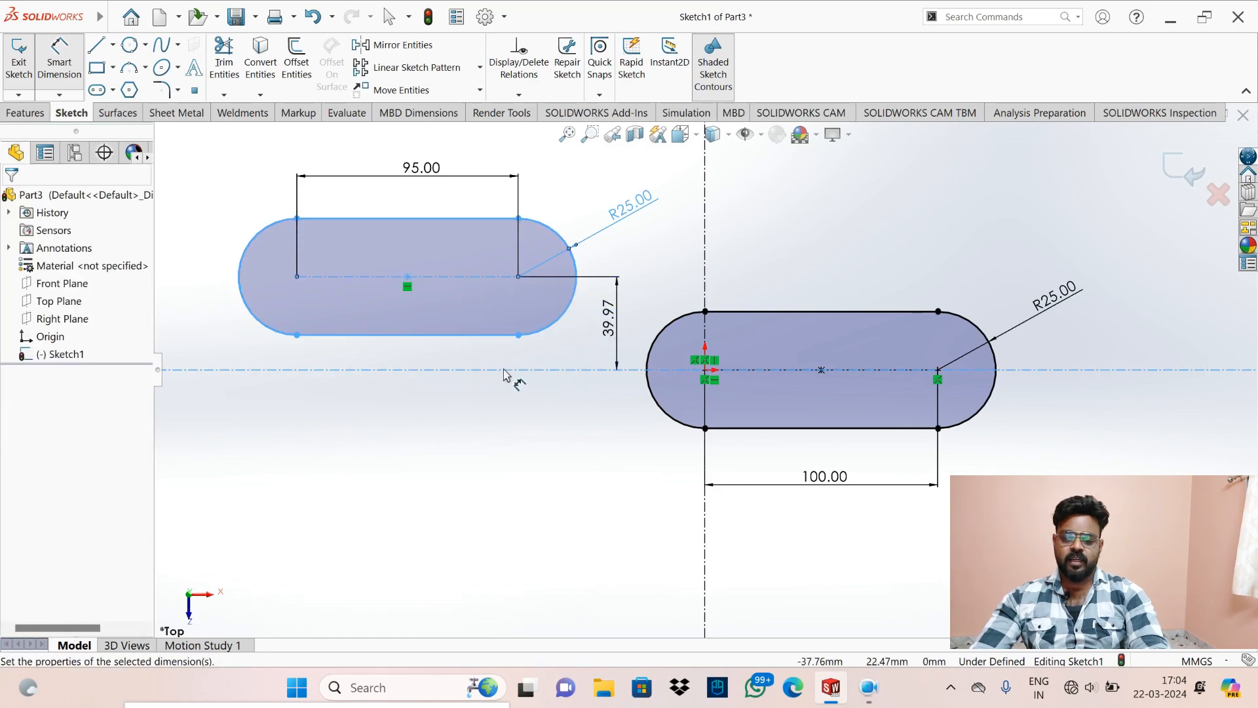
text(40)
key(Return)
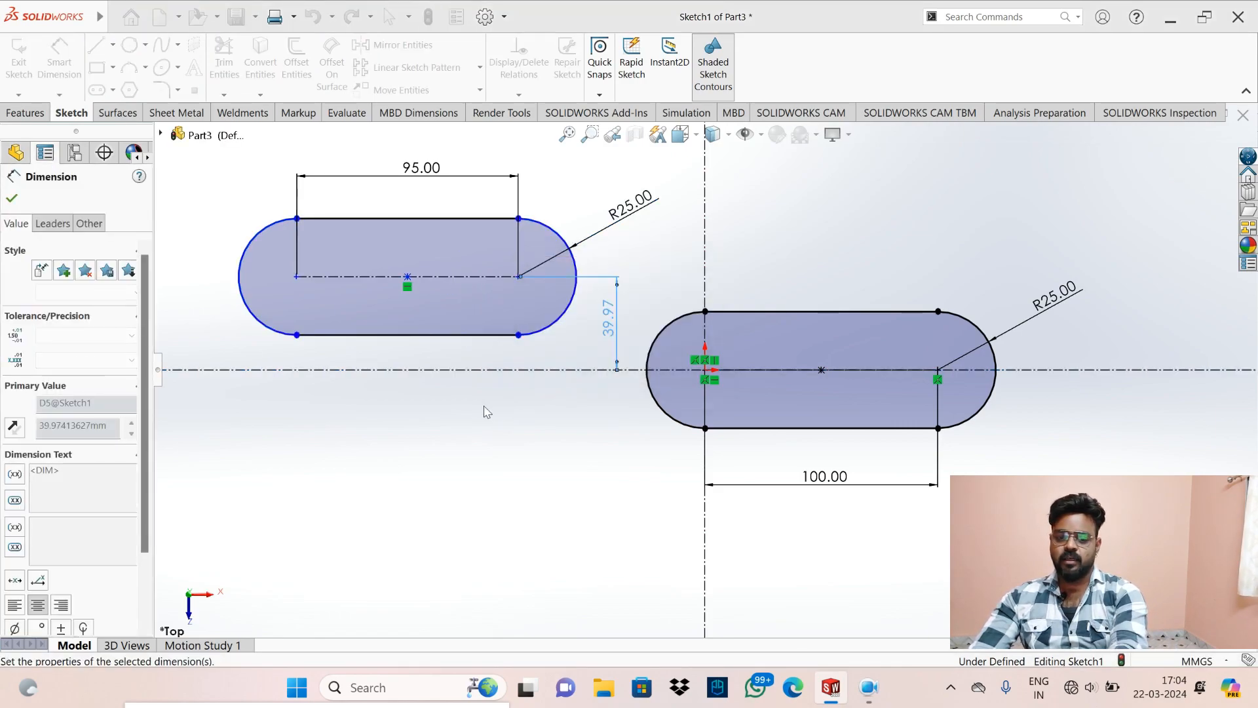
- Dimension the horizontal distance from the vertical construction line to the upper-left slot's midpoint as 125 mm, ending dimensioning
click(705, 283)
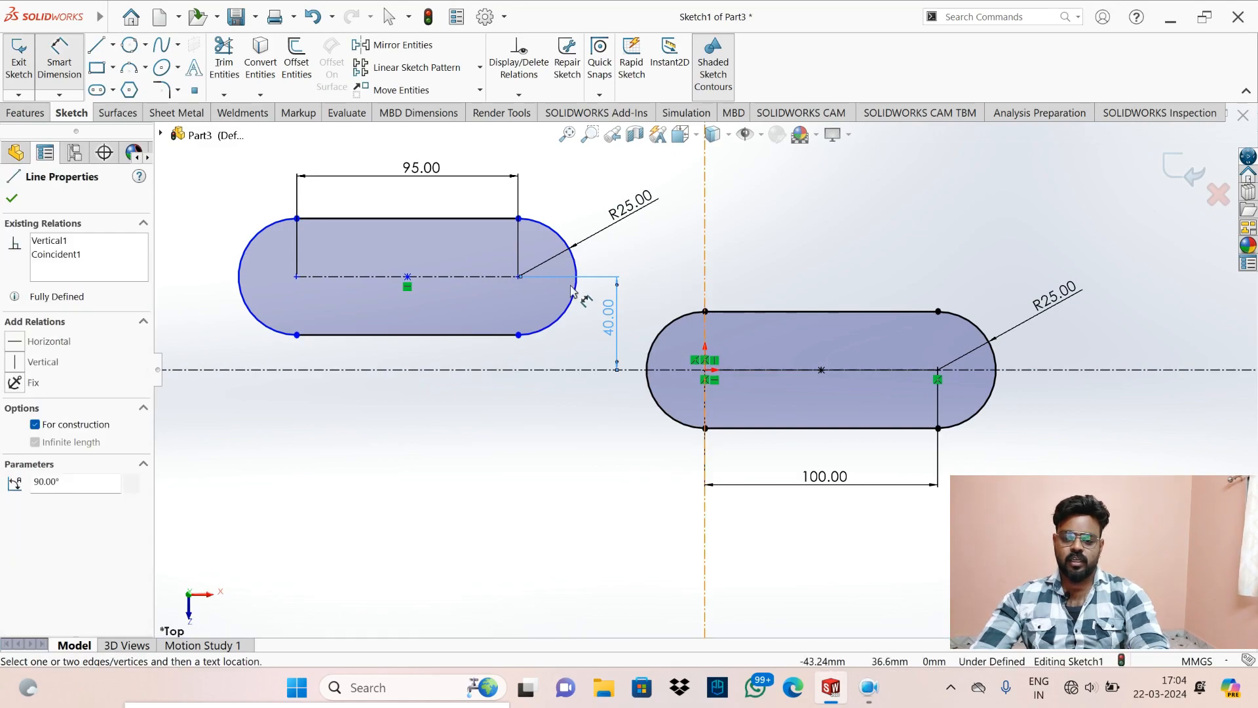
click(406, 278)
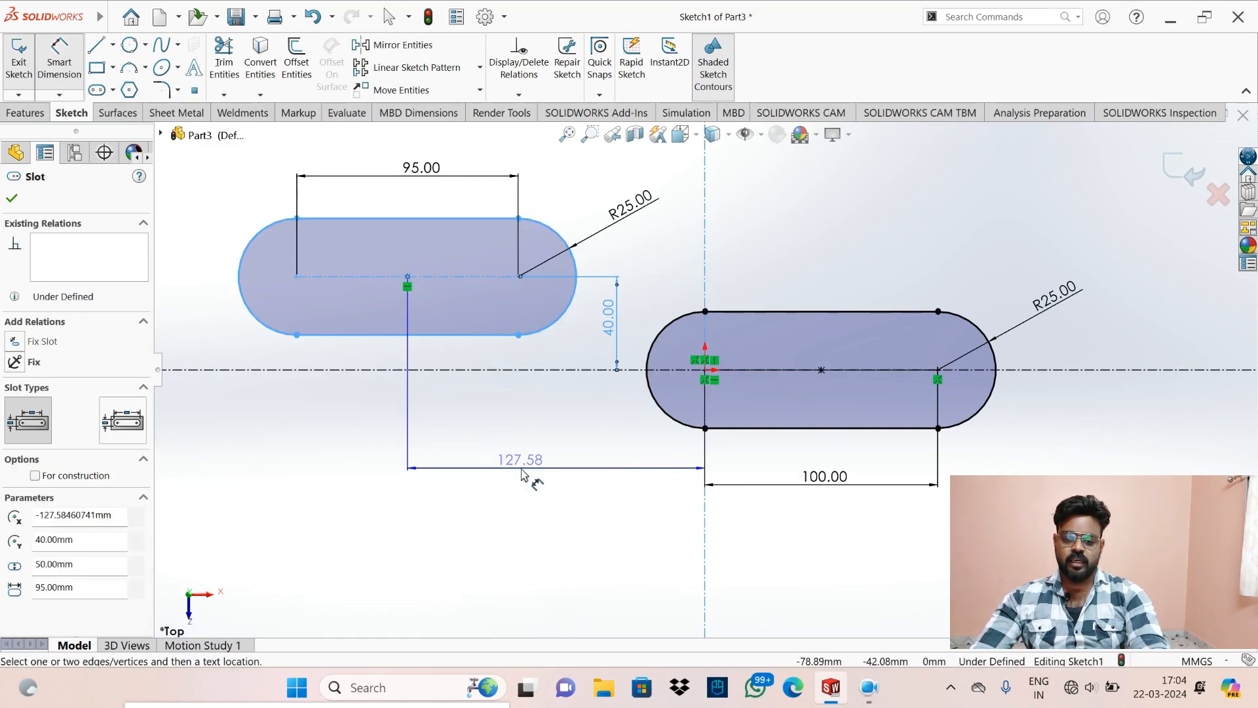
click(525, 479)
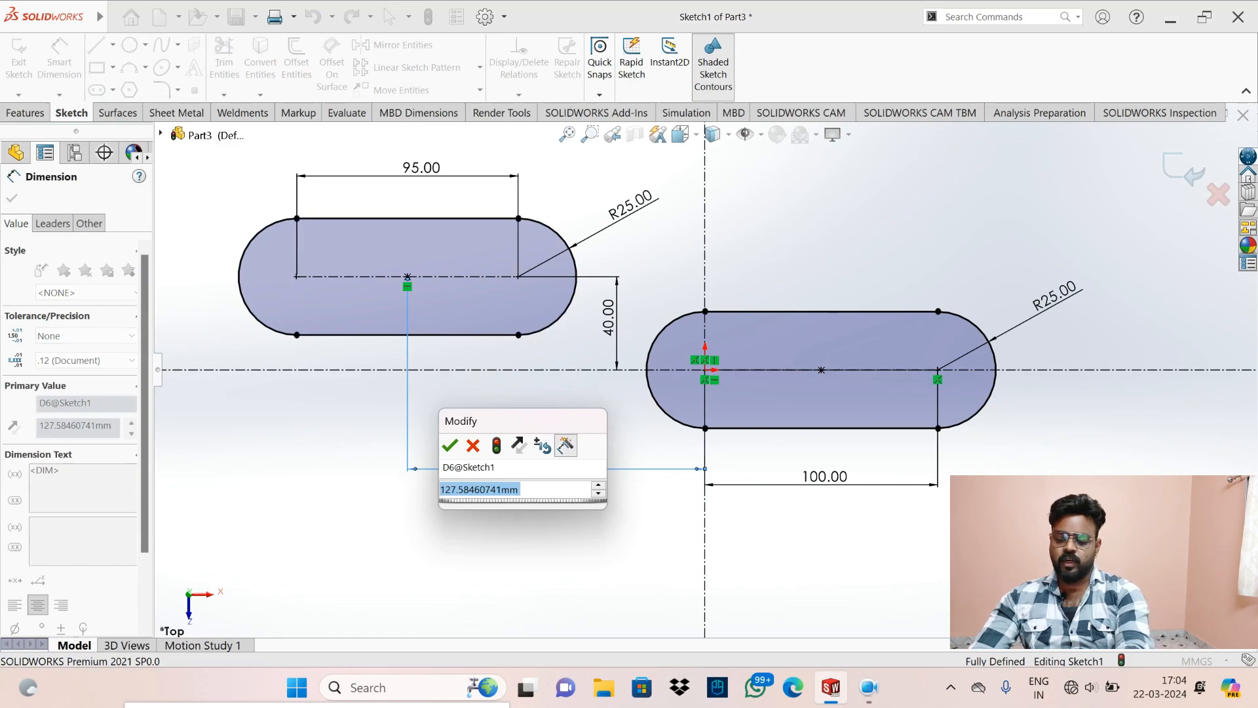
text(125)
key(Return)
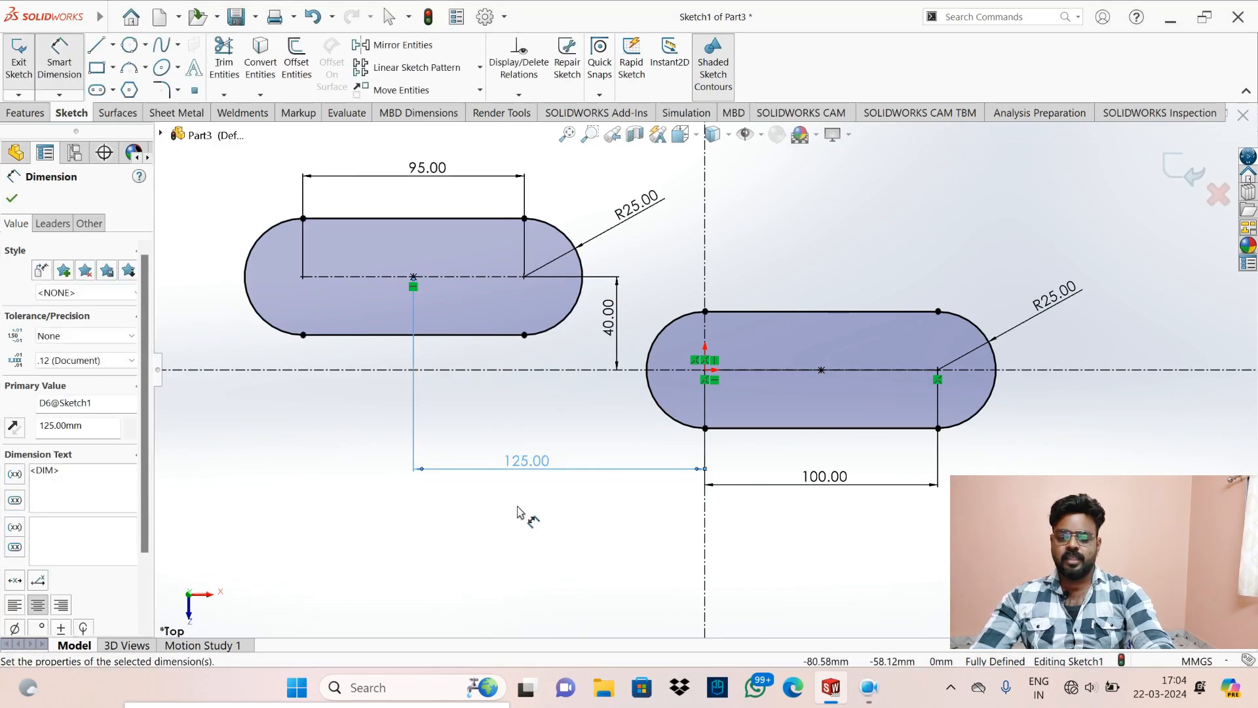
key(Escape)
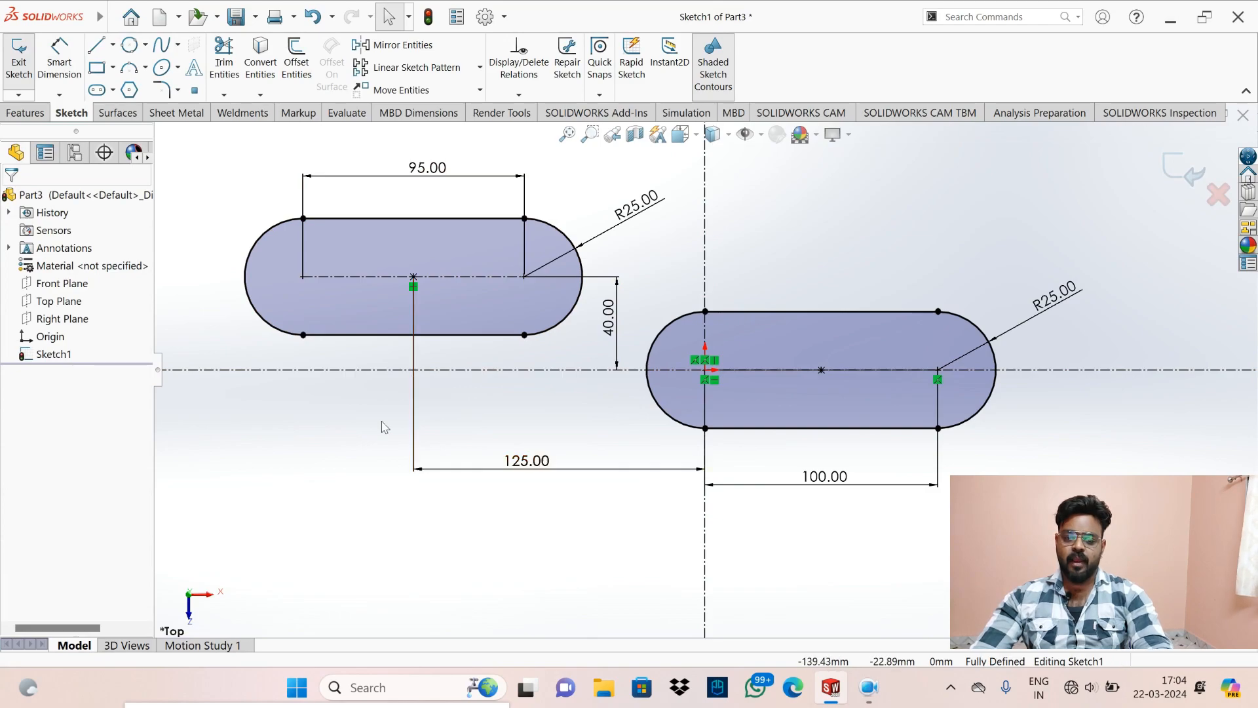
- Delete both straight slots and their dimensions, keeping only the two construction lines through the origin
drag(230, 152, 1150, 560)
key(Delete)
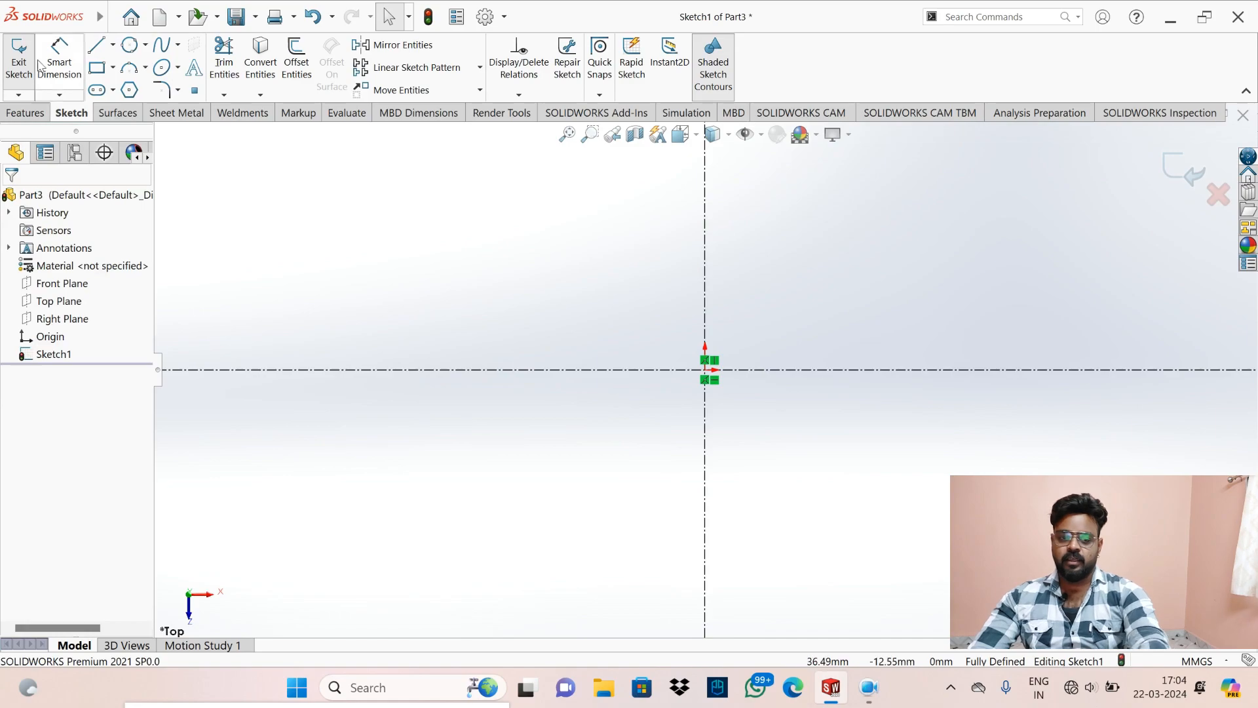
- Draw a horizontal Centerpoint Straight Slot up and left of the origin, about 112 mm between centers and about 46 mm wide
click(112, 90)
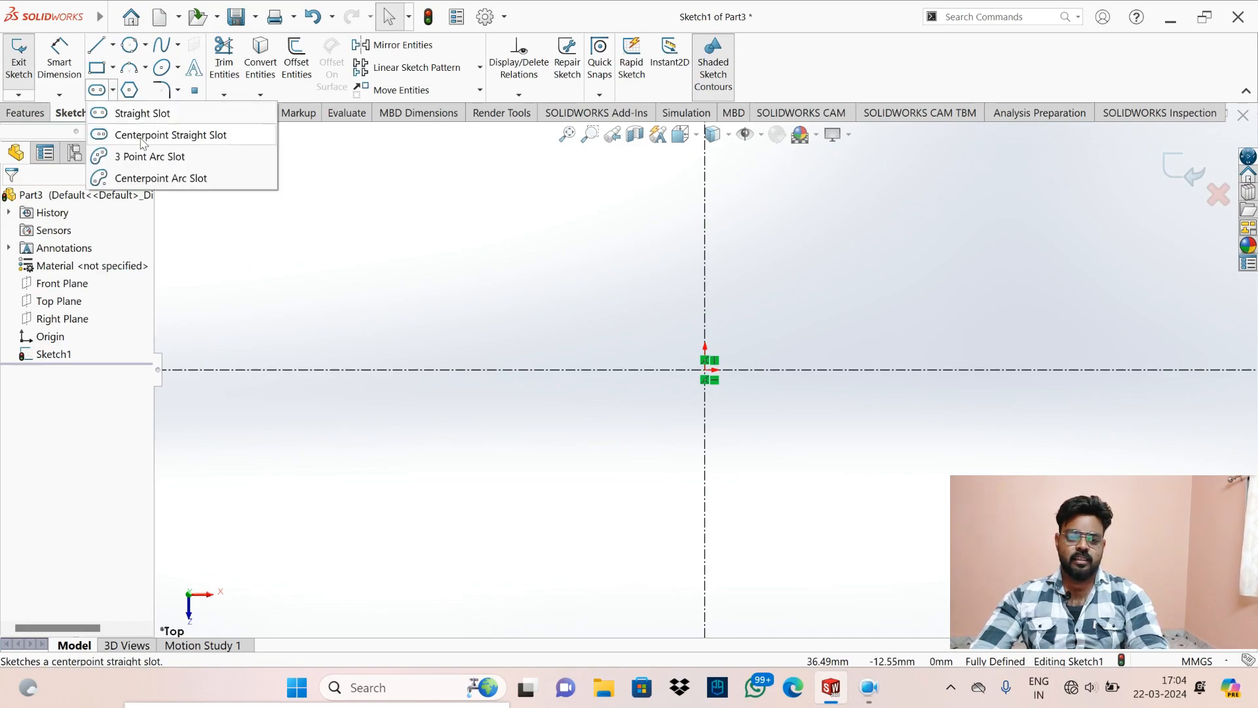
click(143, 136)
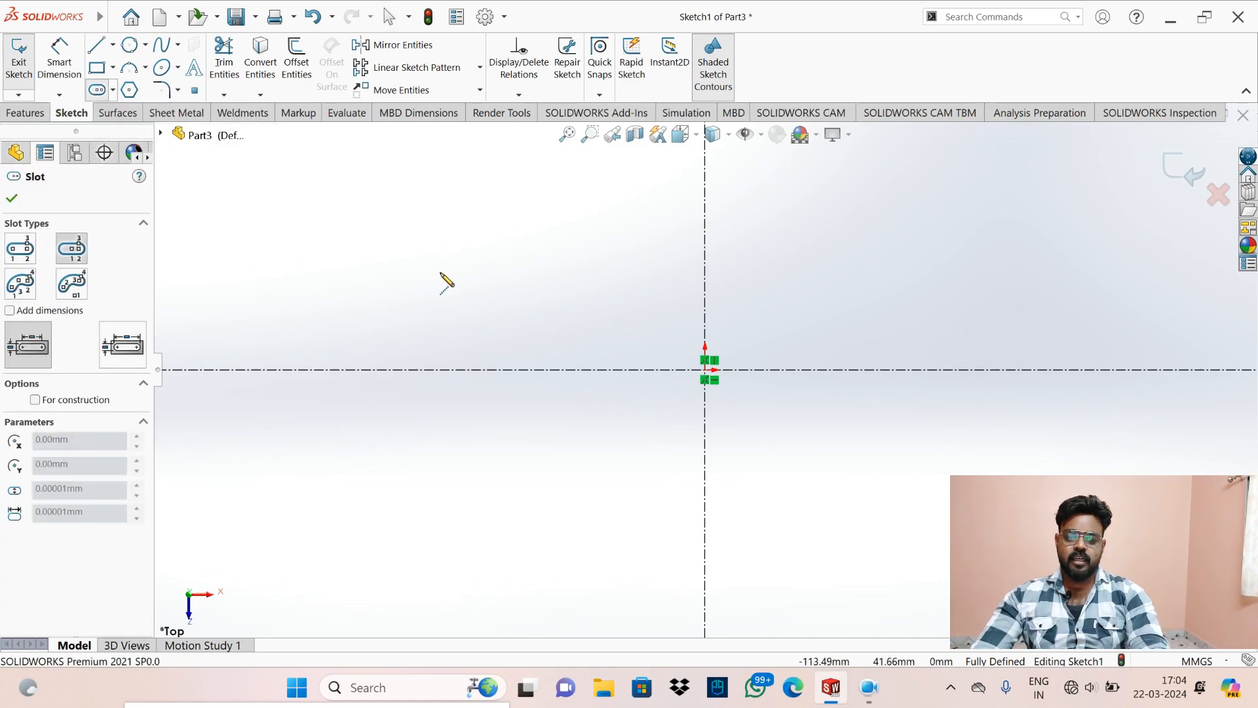
click(394, 286)
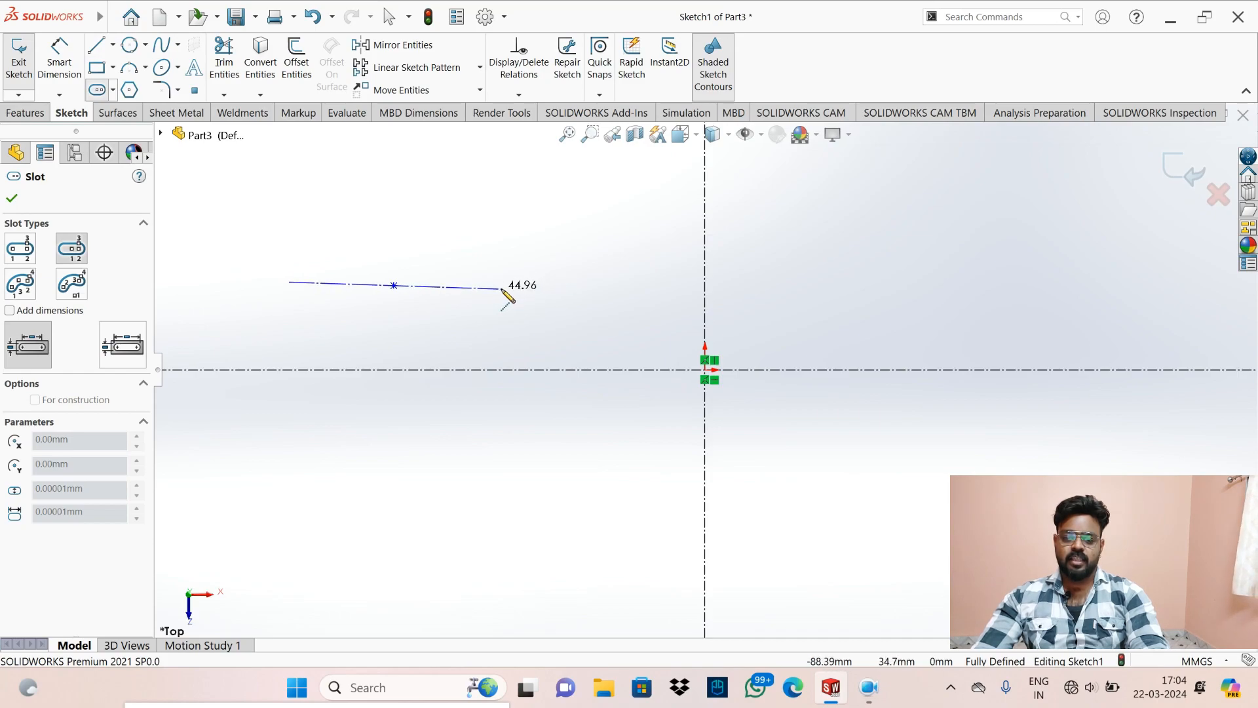
click(524, 286)
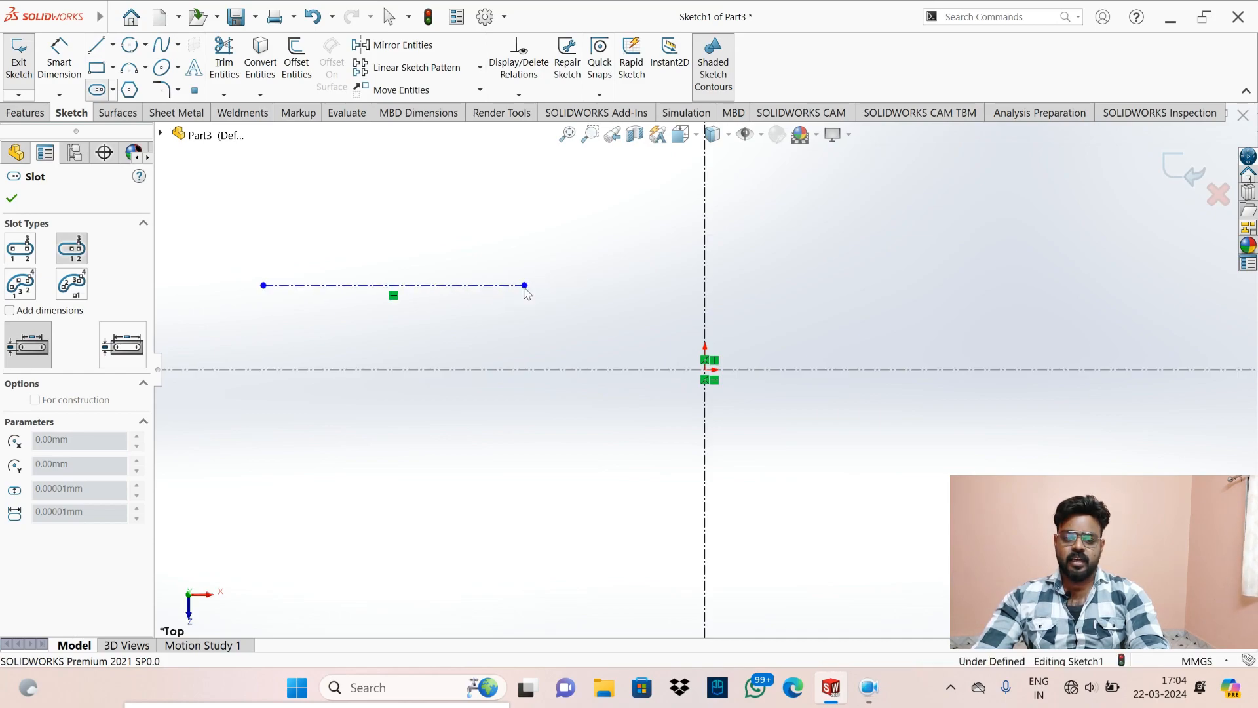
click(533, 234)
key(Escape)
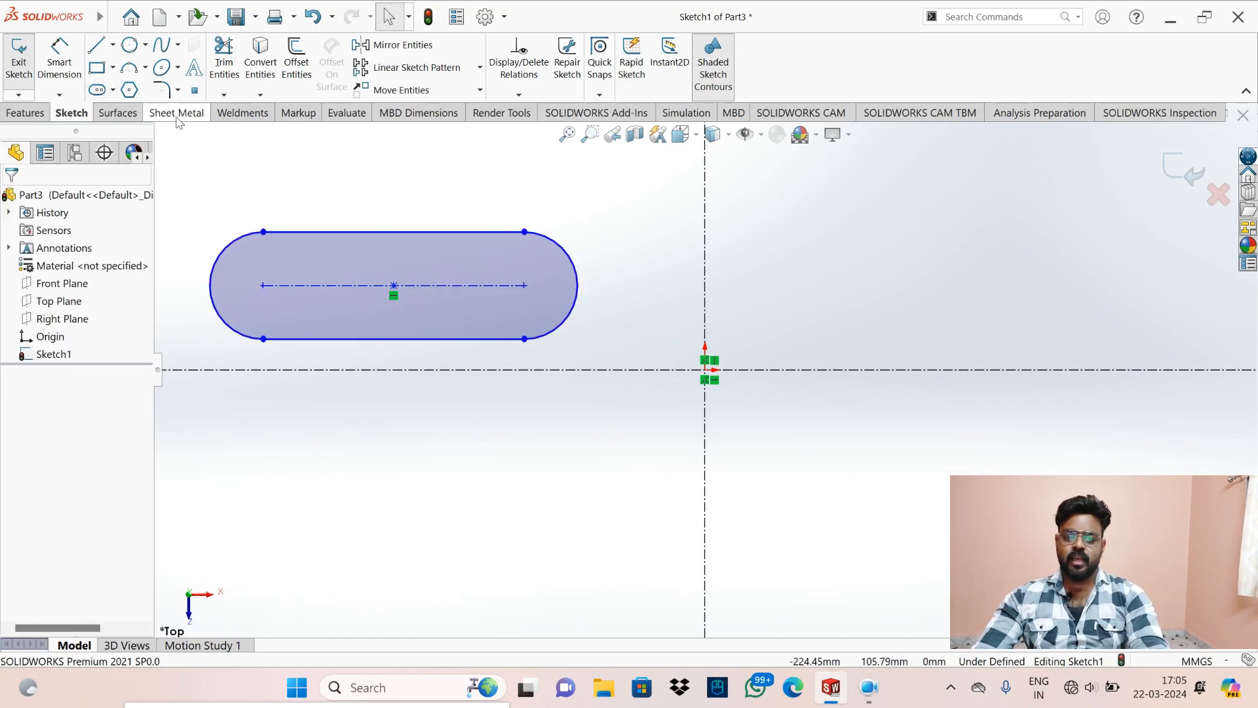
click(113, 90)
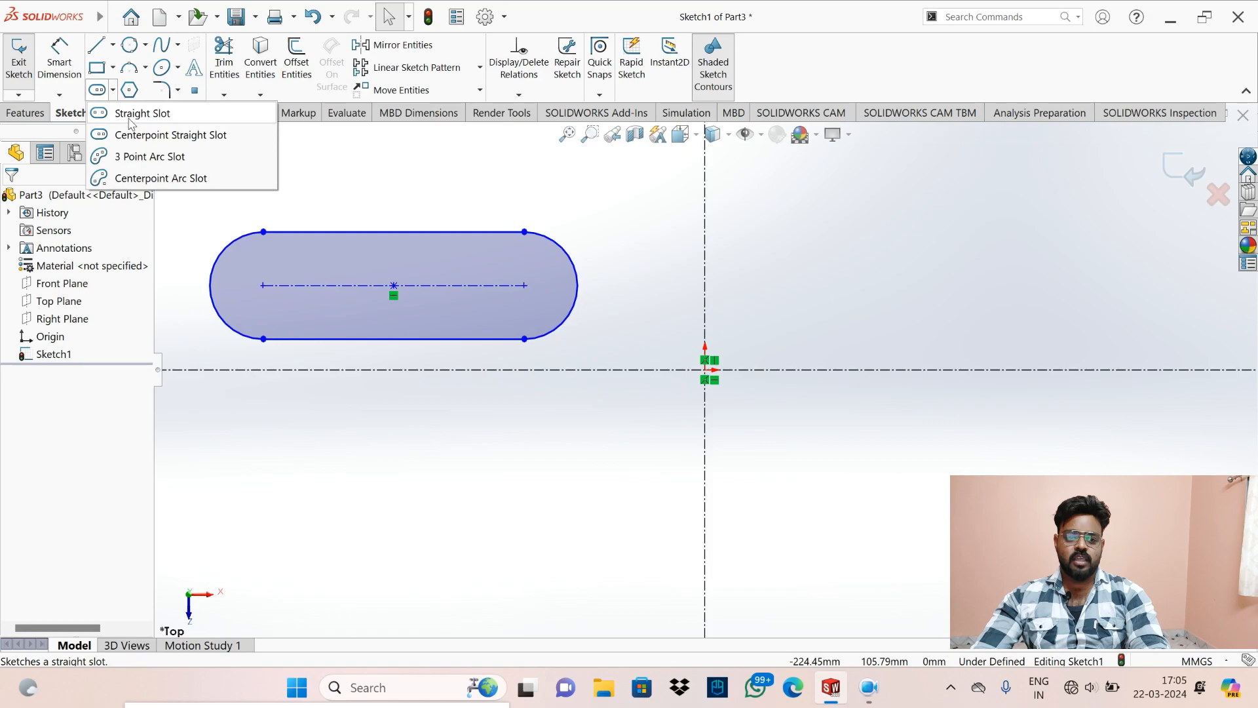
click(306, 208)
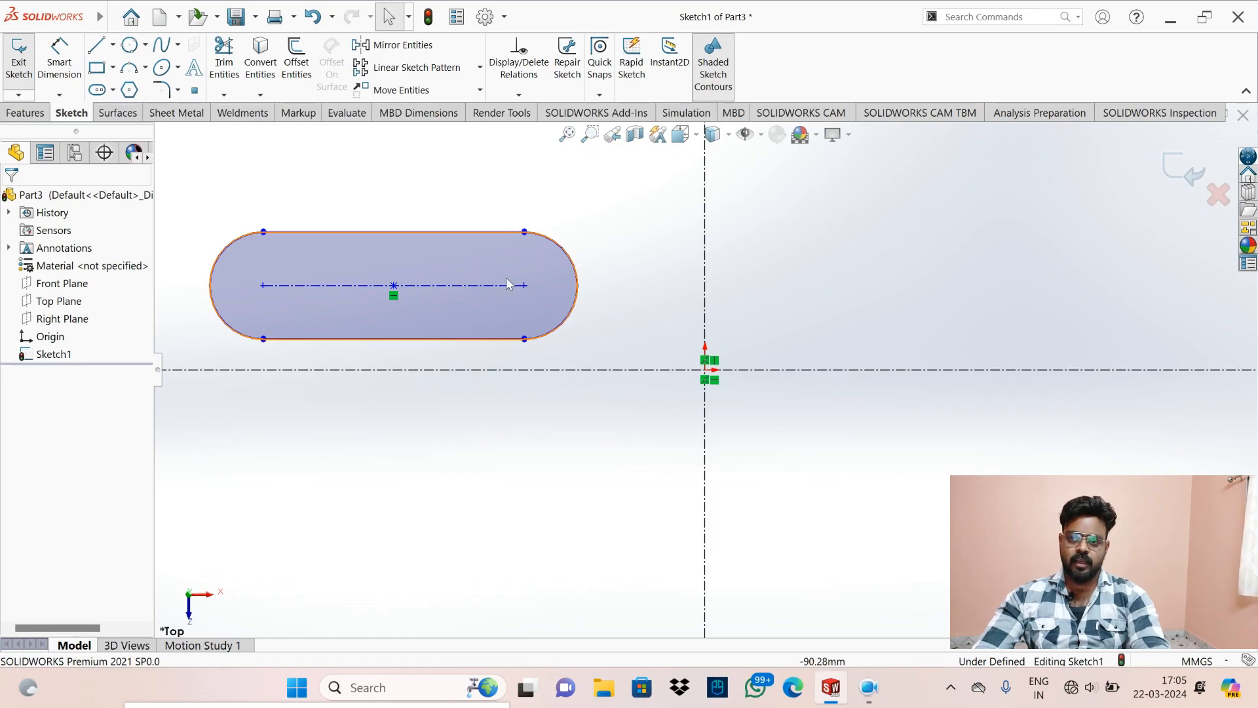
- Dimension the distance between the centerpoint slot's two arc centers as 100 mm
click(55, 78)
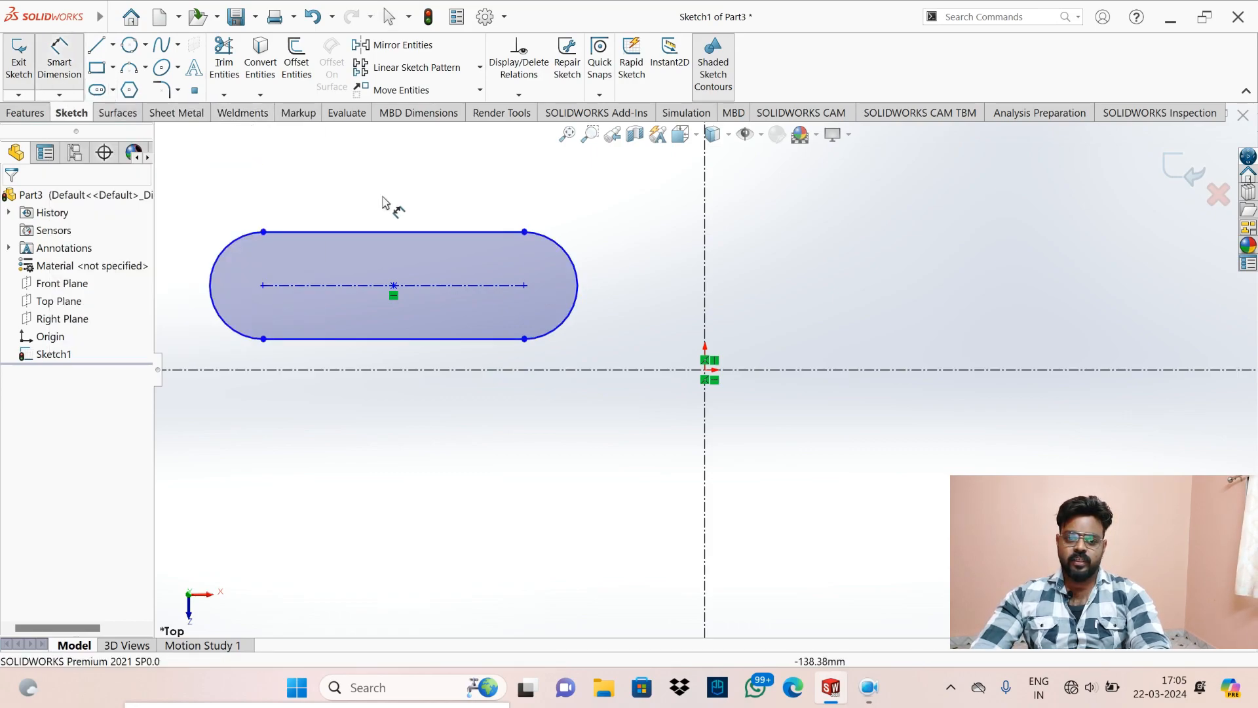
click(415, 293)
click(420, 194)
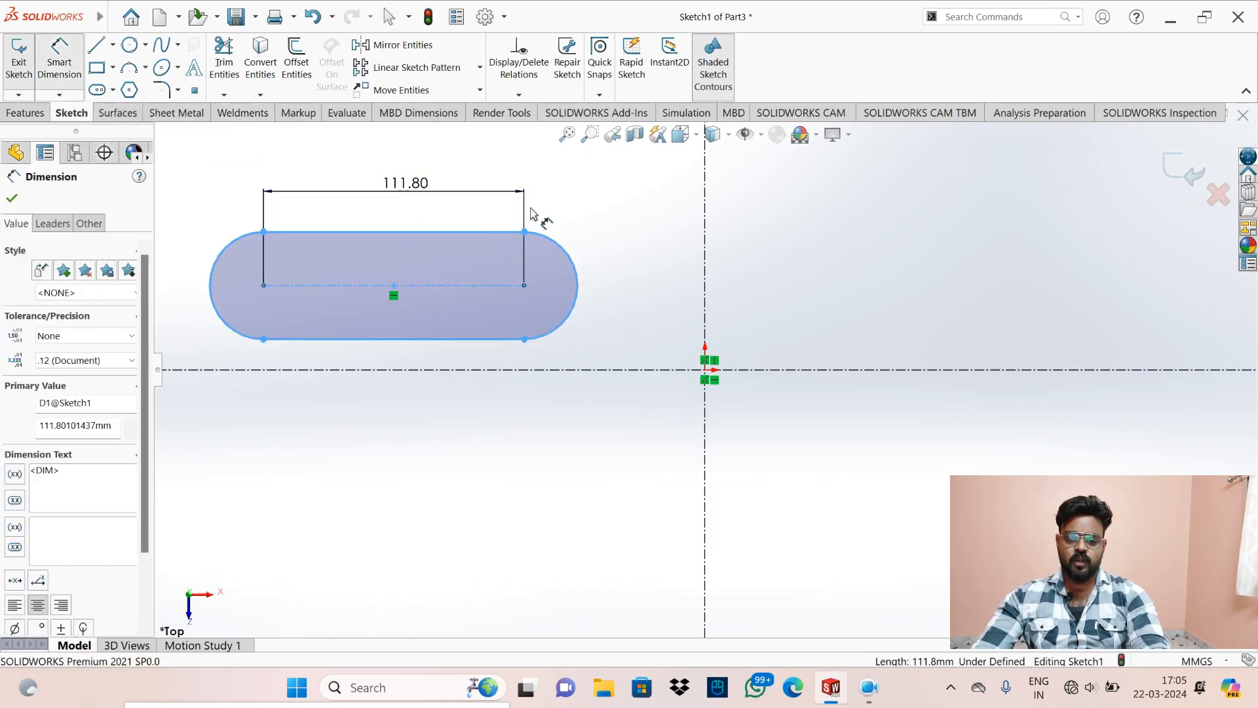
text(100)
key(Return)
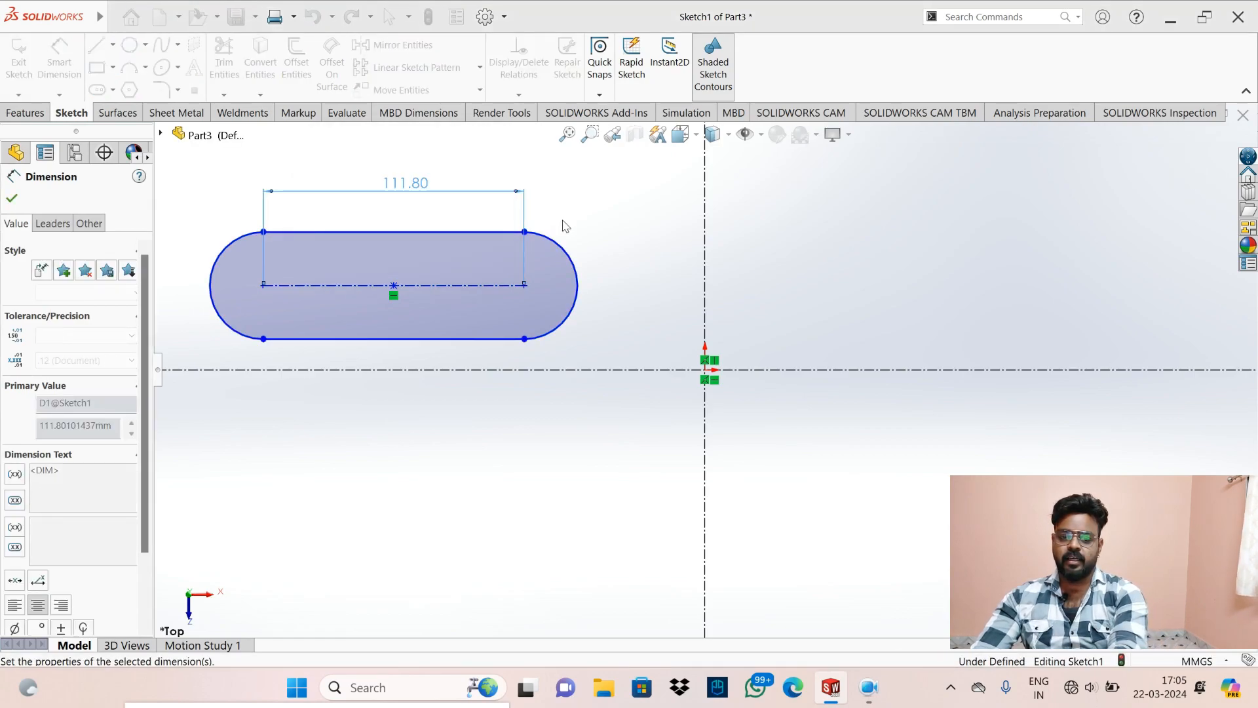
- Dimension the radius of the centerpoint slot's right end arc as 25 mm
click(543, 258)
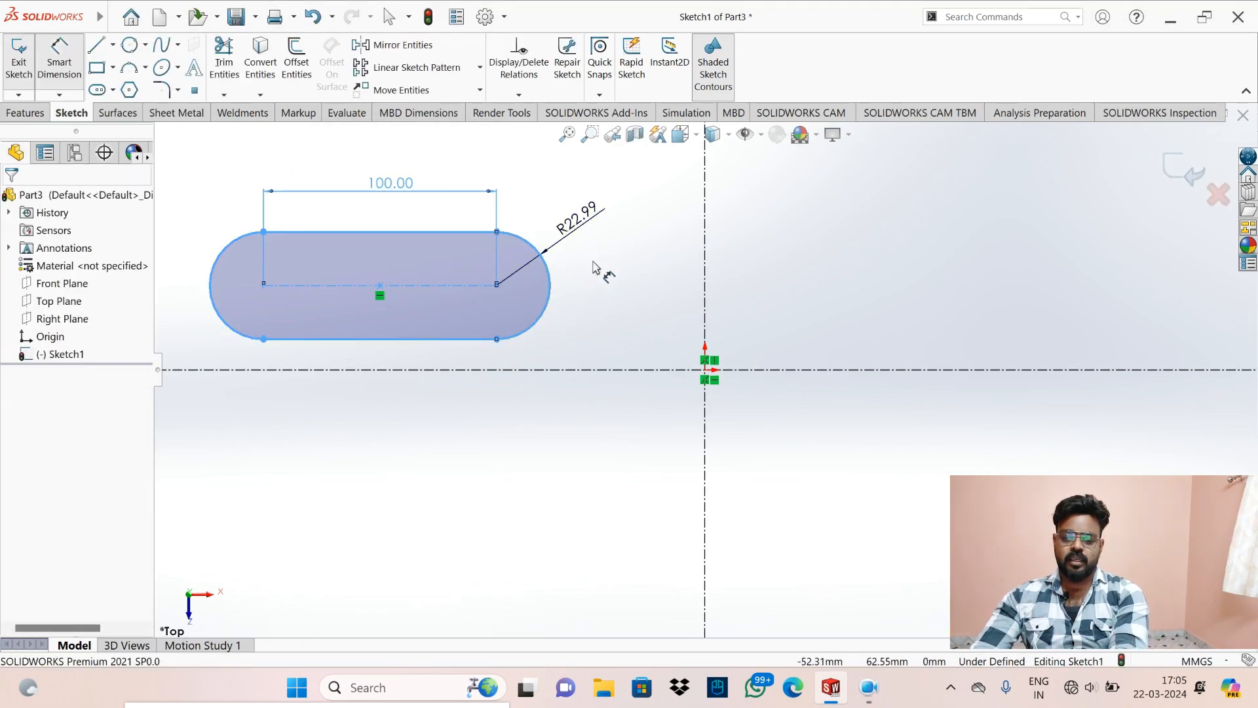
click(595, 269)
text(25)
key(Return)
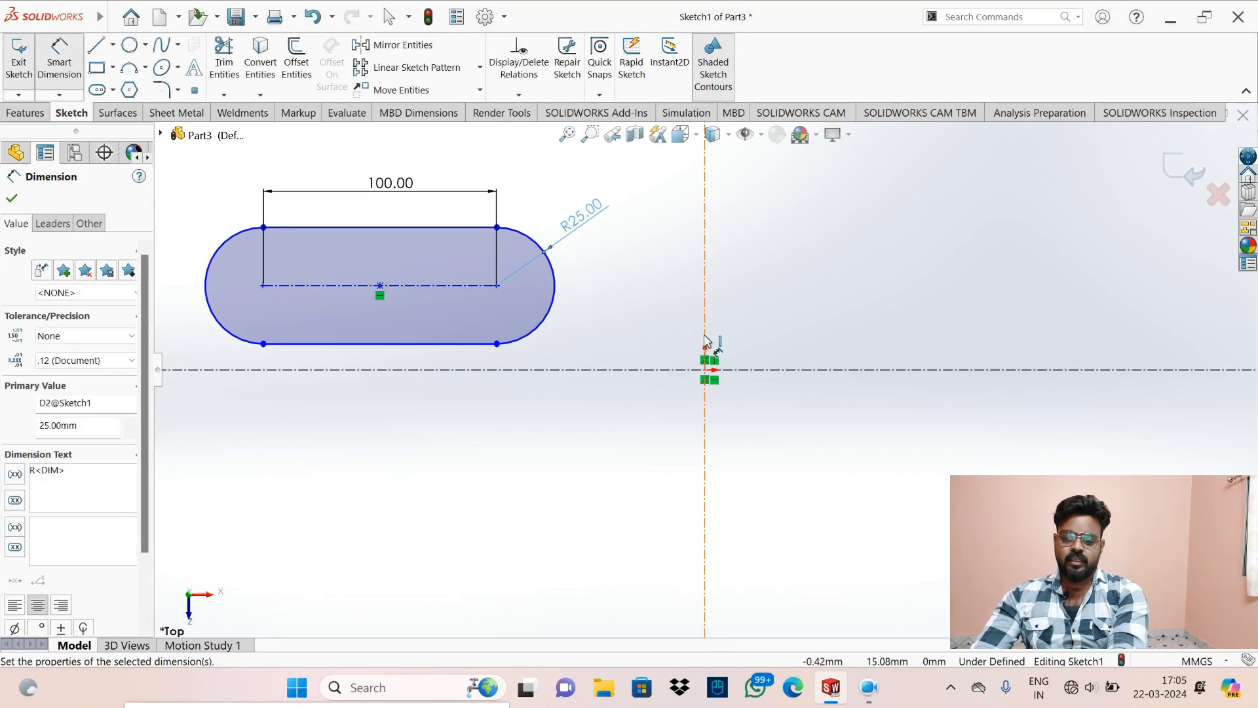
- Dimension the horizontal distance from the vertical construction line to the centerpoint slot's midpoint as 140 mm
click(394, 287)
click(380, 285)
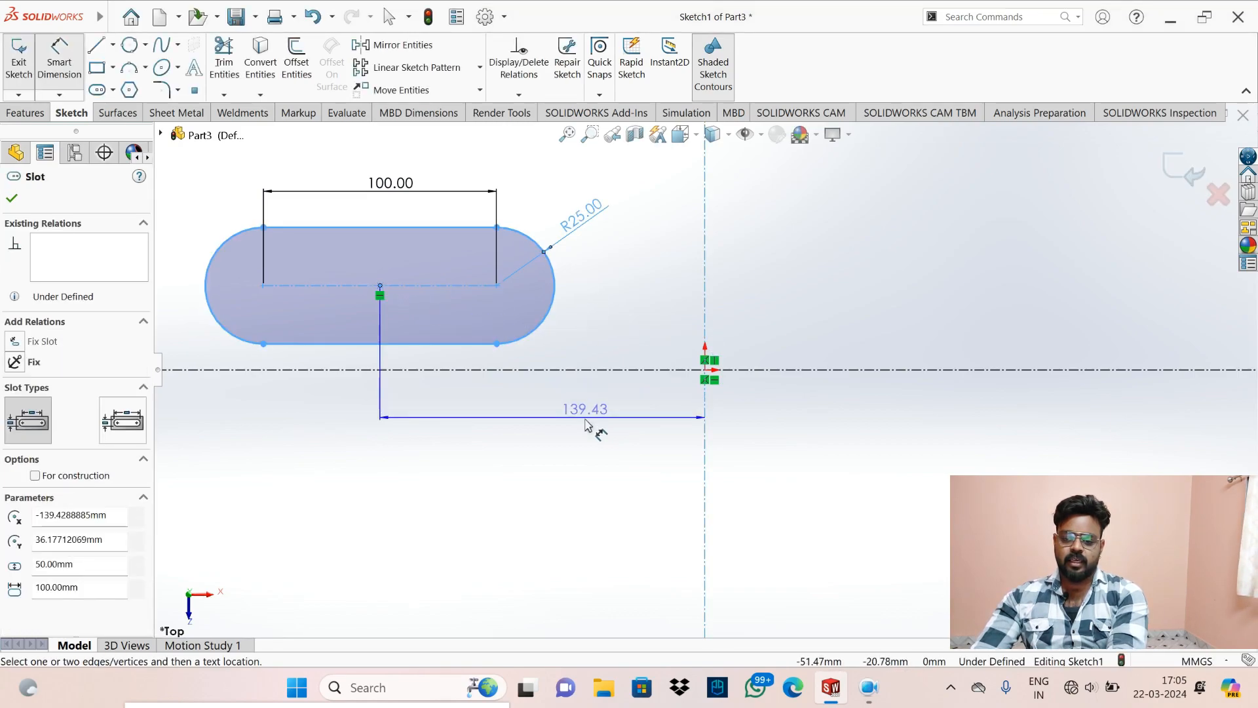
click(562, 444)
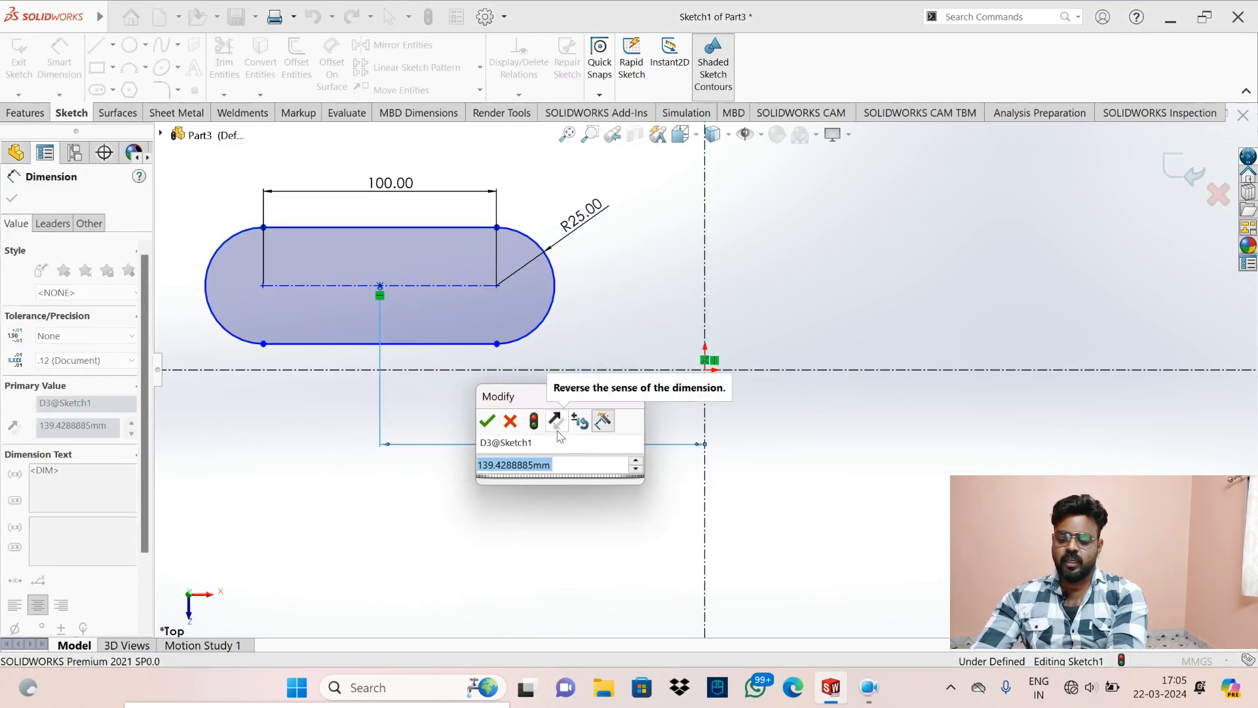
text(140)
key(Return)
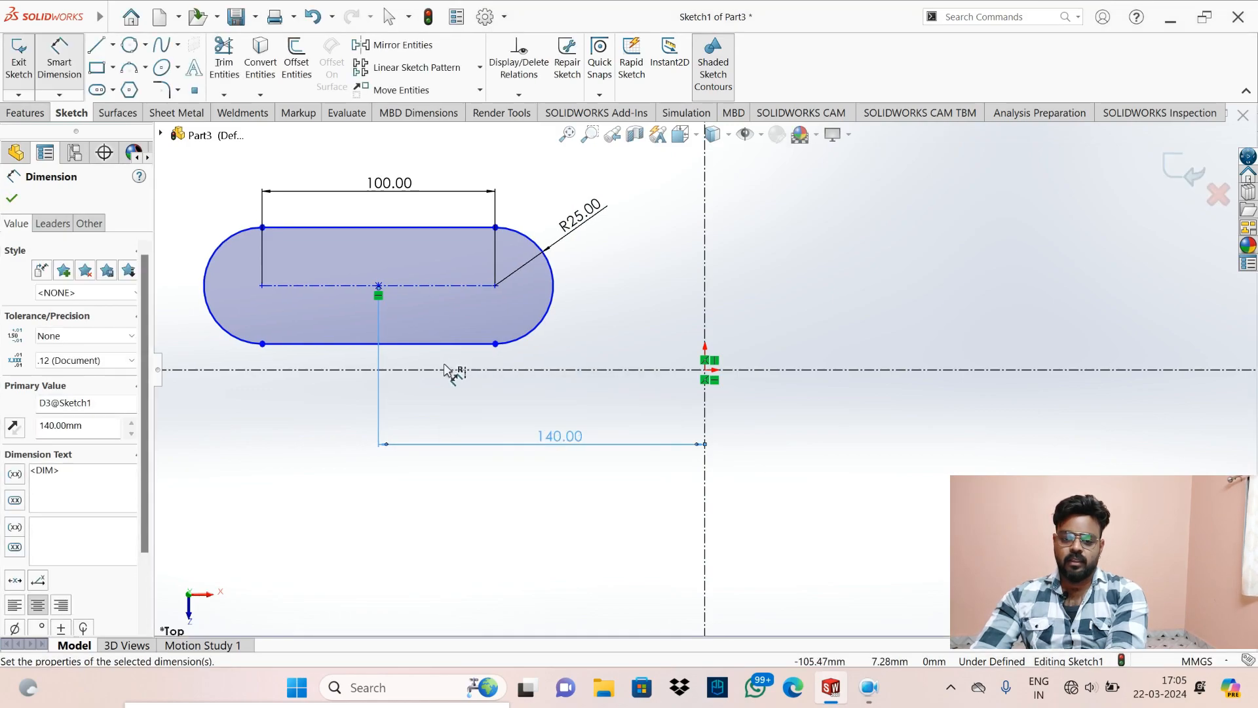
- Dimension the vertical distance from the horizontal construction line to the centerpoint slot's centerline as 39 mm, ending dimensioning
click(449, 370)
click(449, 285)
click(633, 349)
text(3)
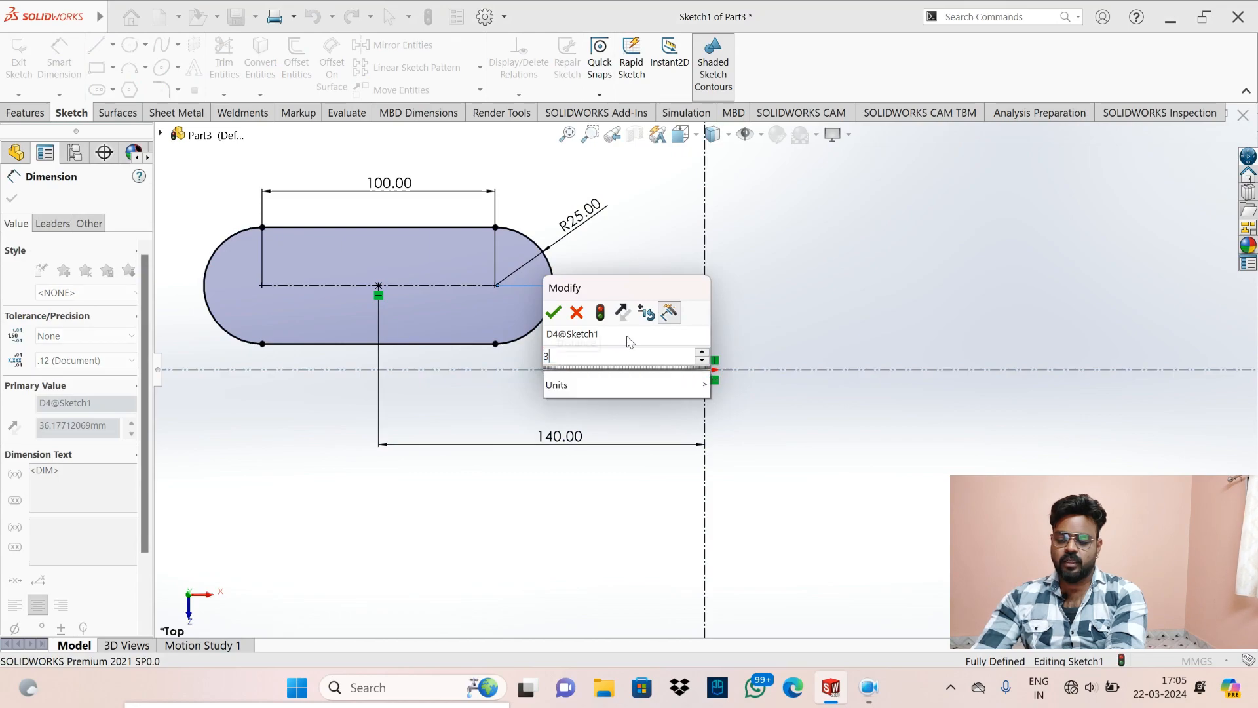
text(9)
key(Return)
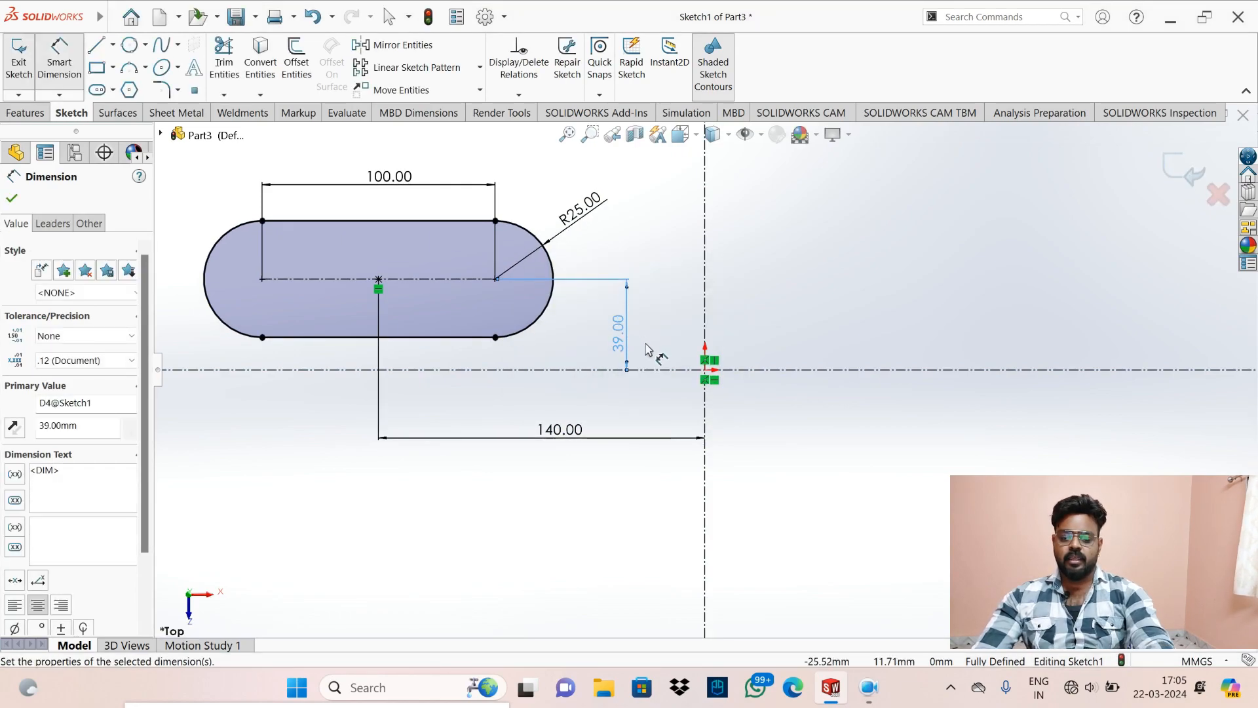
key(Escape)
- Delete the centerpoint slot together with all its dimensions, keeping the construction lines
drag(194, 151, 763, 503)
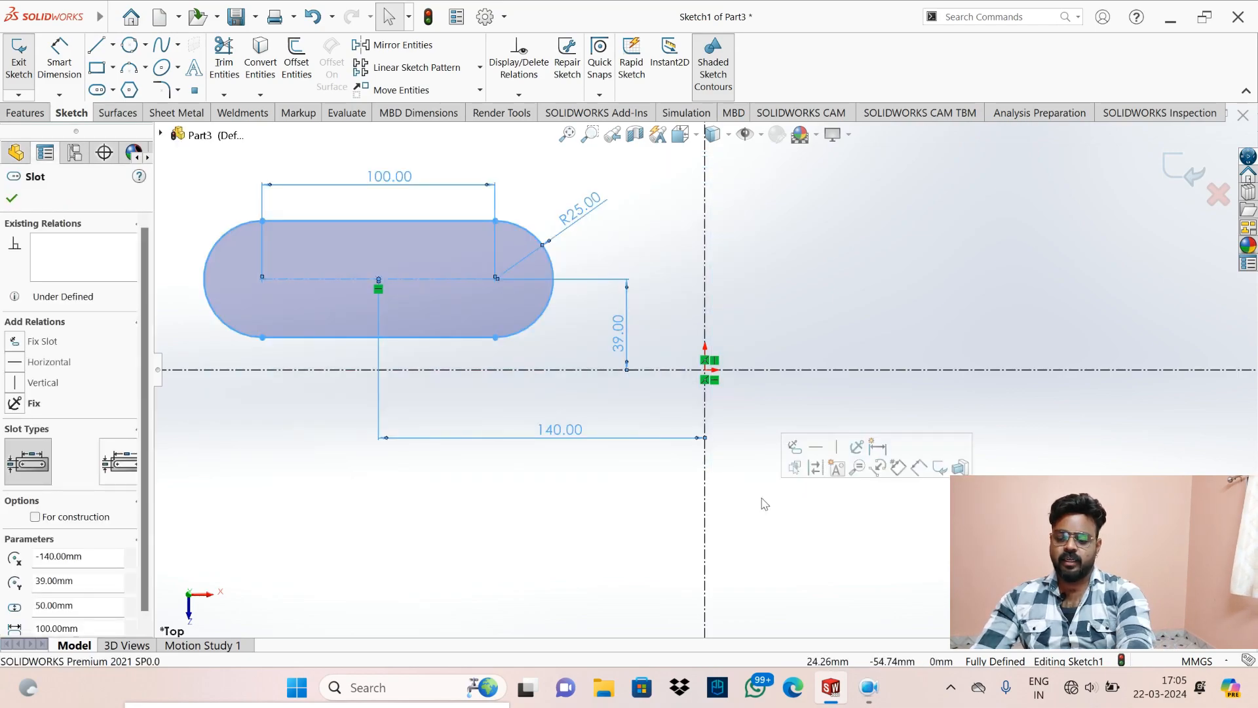
key(Delete)
- Sketch a 3-point arc slot from the origin along the horizontal construction line, radius about 53 mm and width about 35 mm, and delete it
click(114, 93)
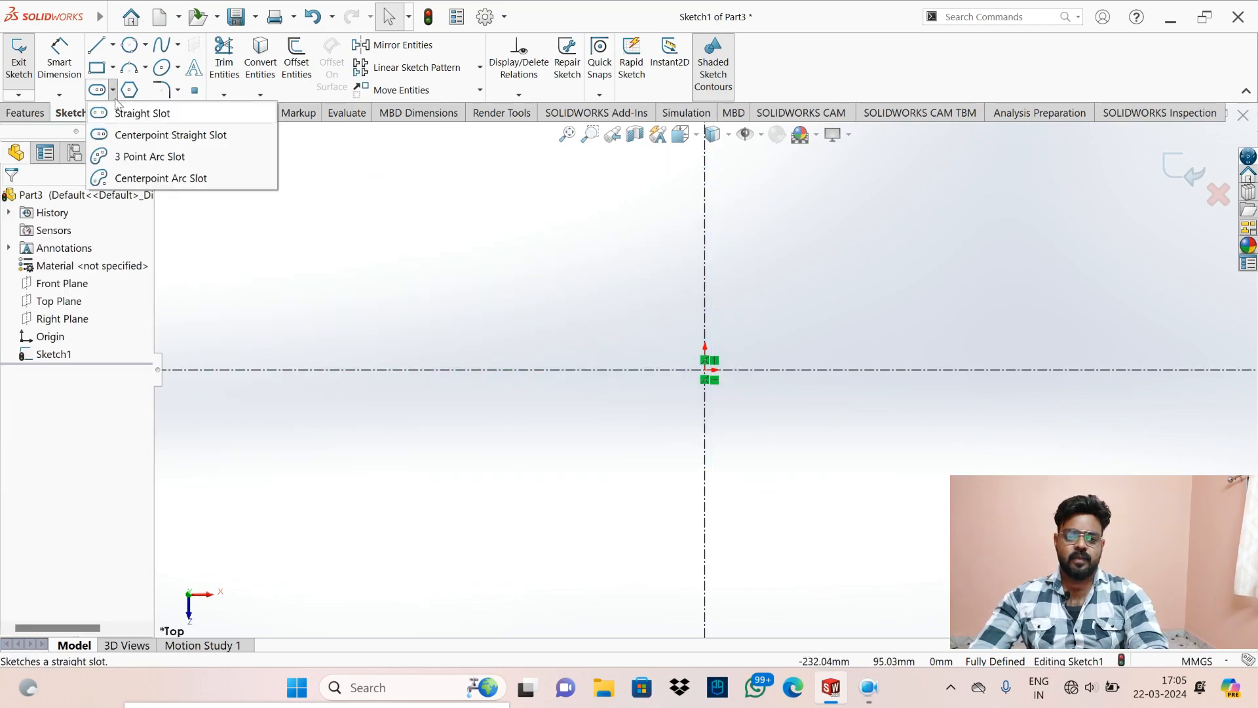
click(170, 157)
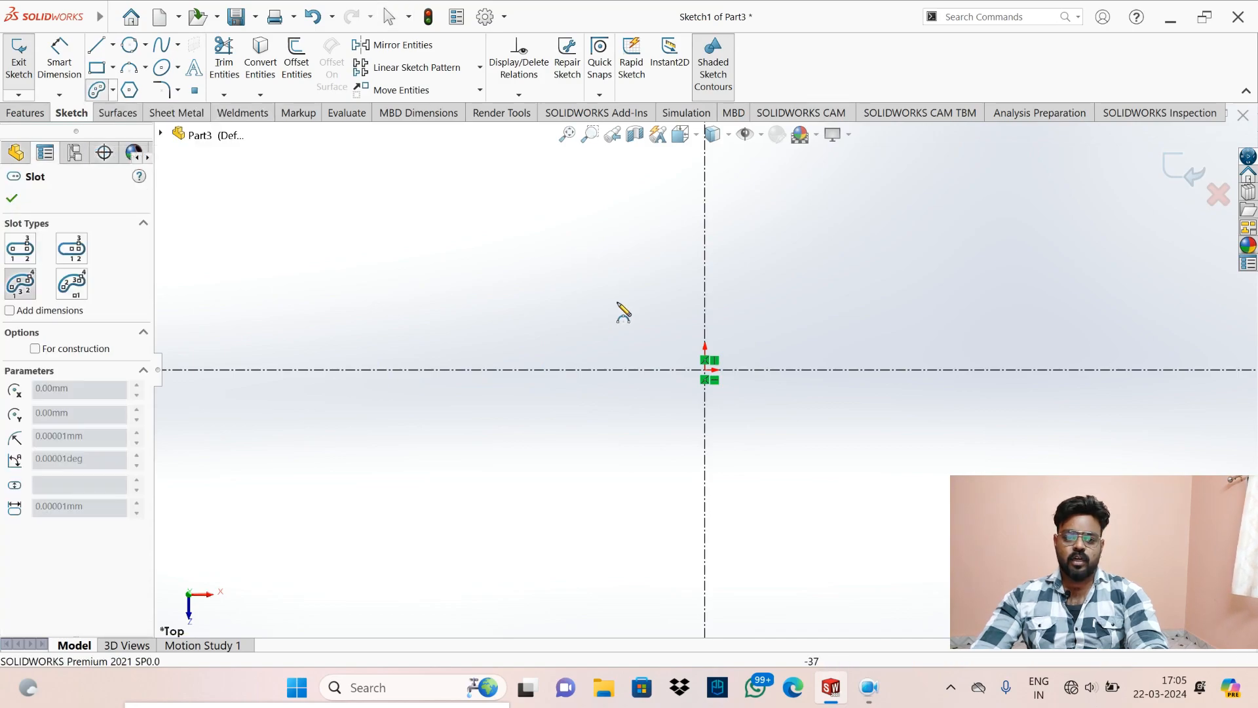
click(706, 371)
click(950, 370)
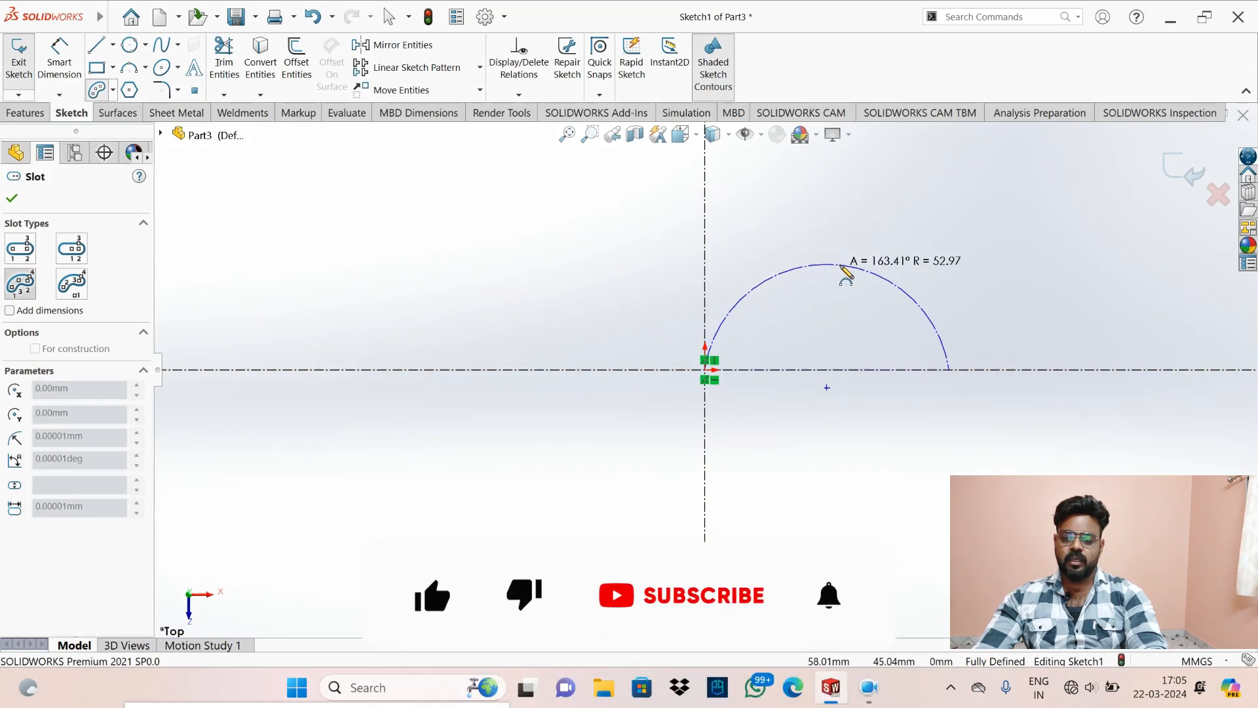
click(840, 270)
click(987, 235)
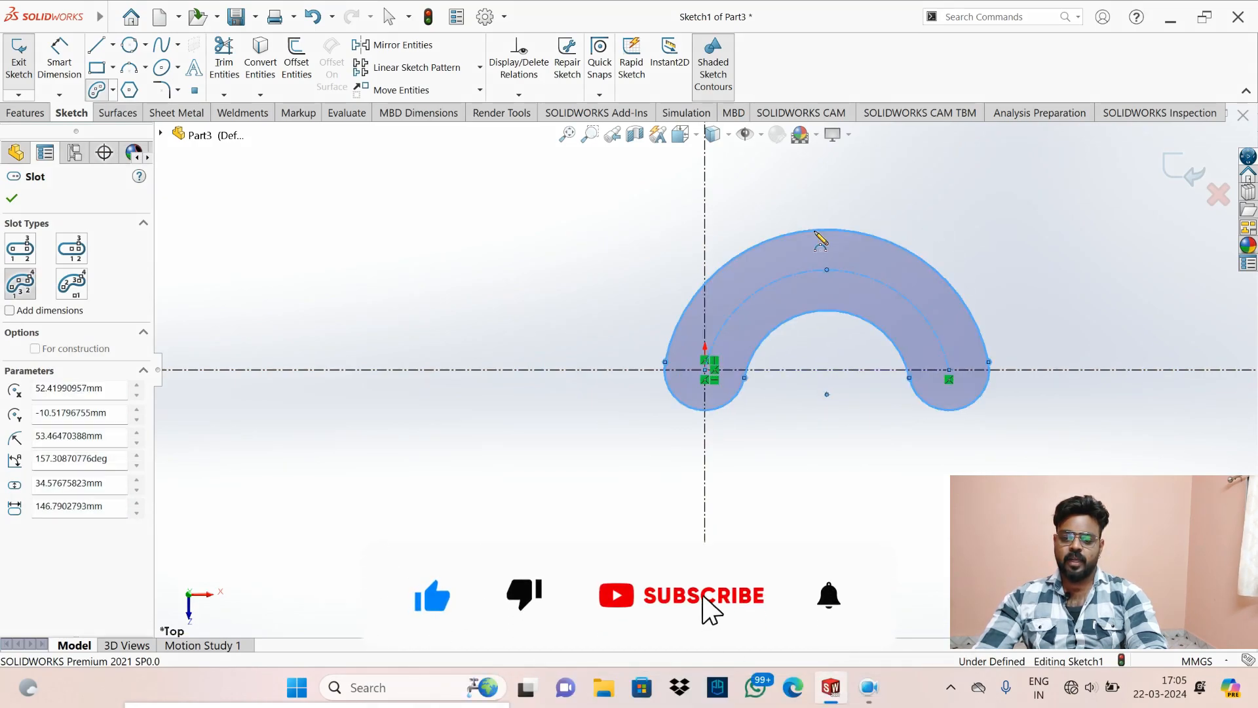
key(Escape)
drag(548, 195, 1103, 488)
key(Delete)
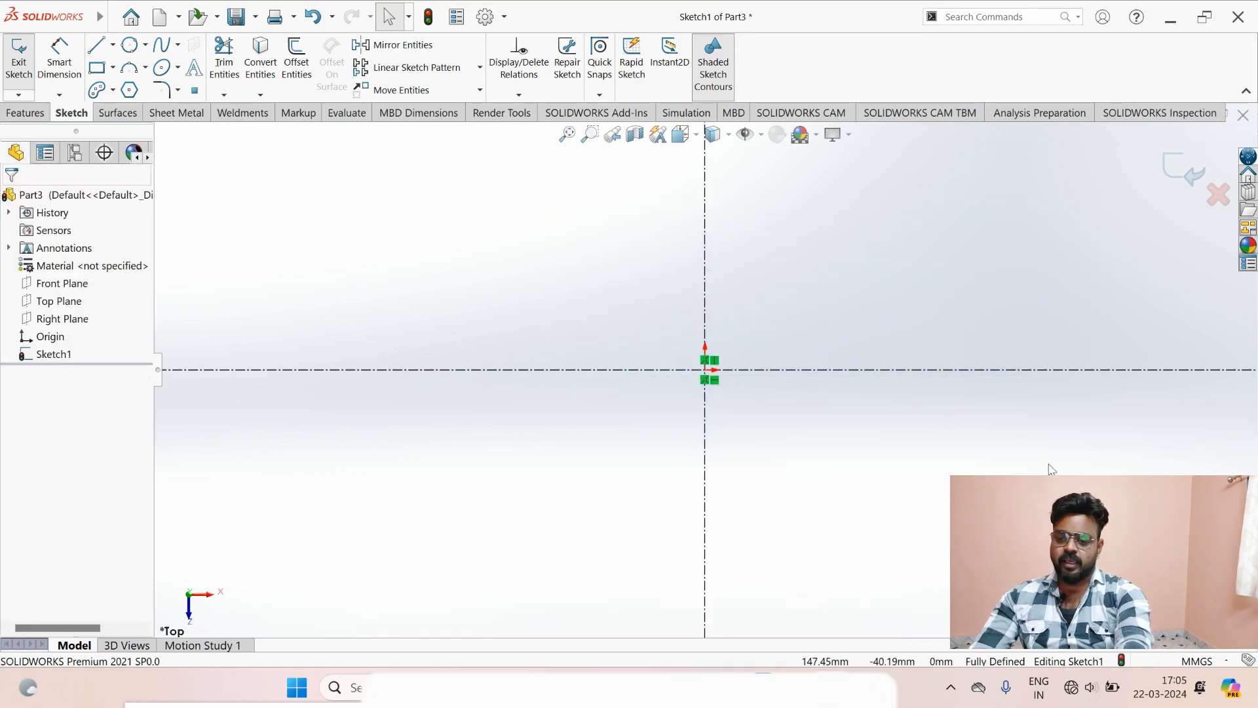
- Sketch two lines meeting in a V at the origin, one rising right and one rising left about 73 mm long
click(96, 46)
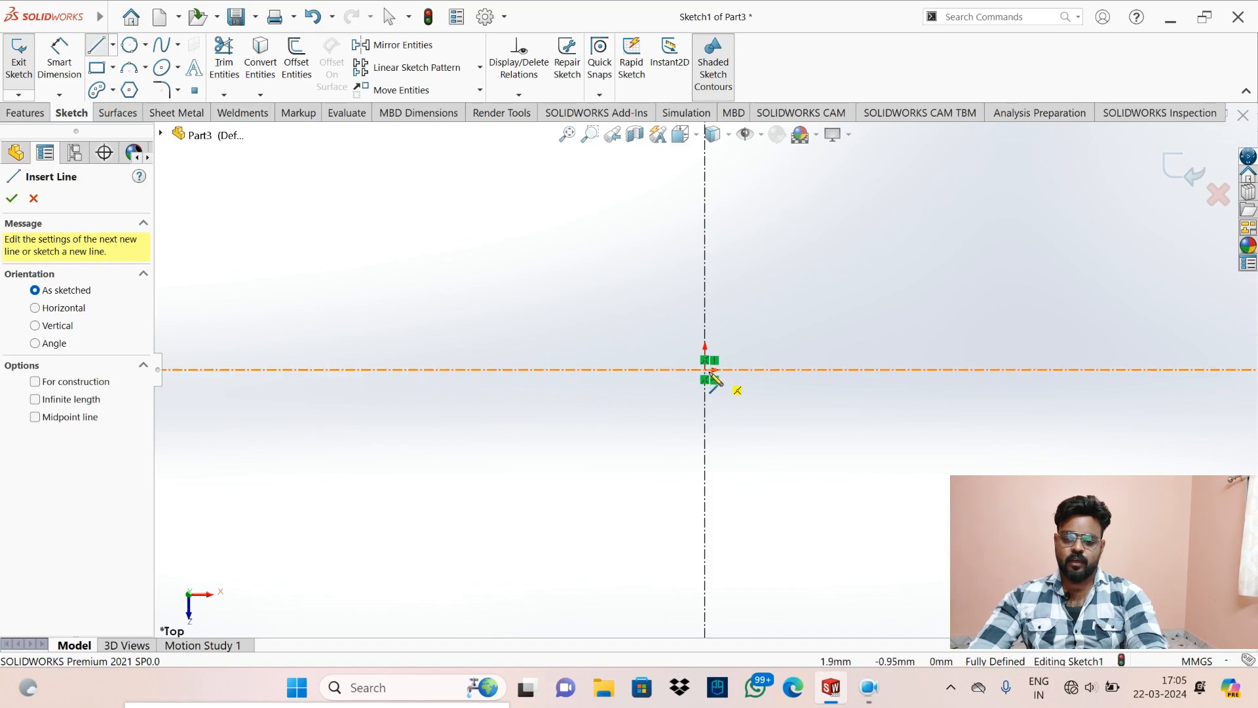
click(855, 257)
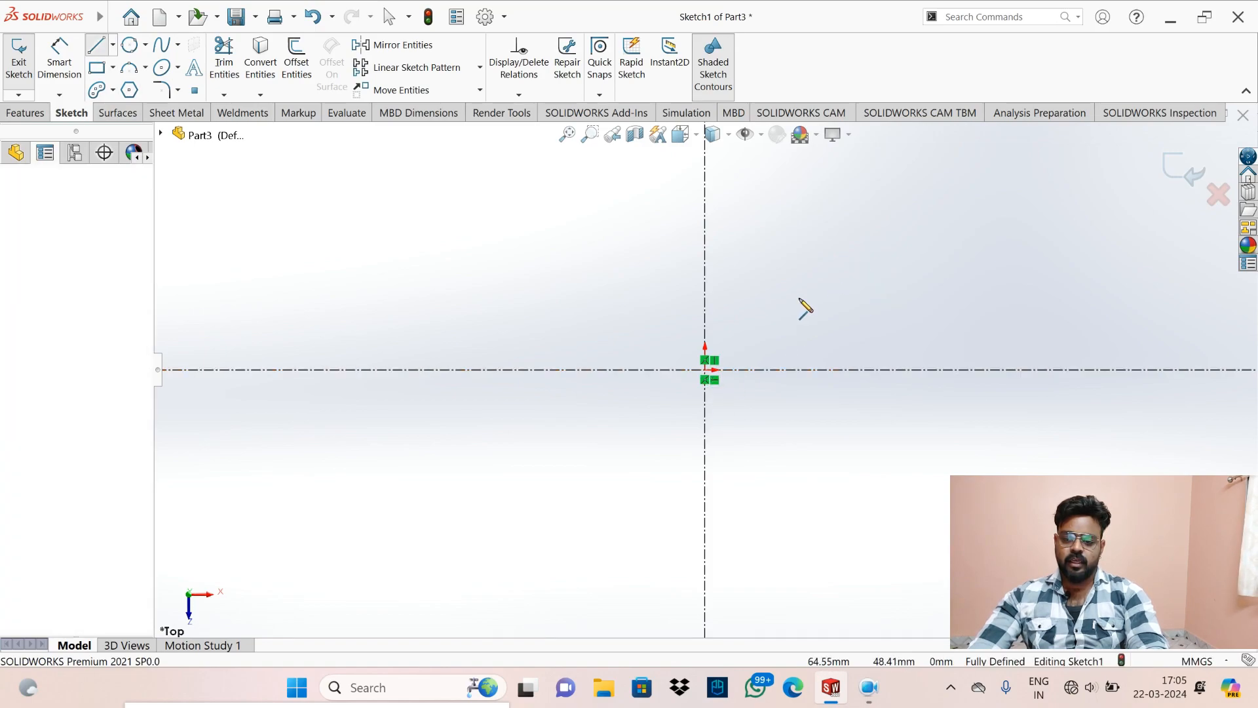
click(705, 369)
click(570, 266)
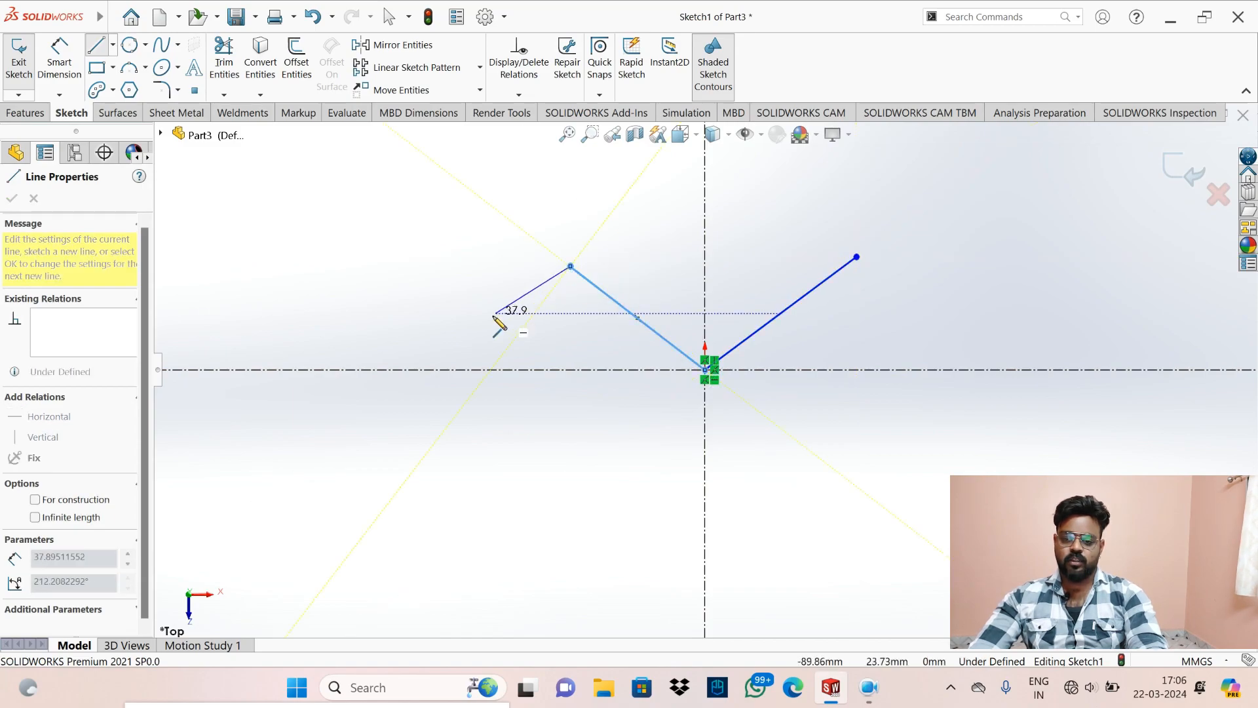
key(Escape)
- Dimension the length of the V's left line as 100 mm
click(57, 63)
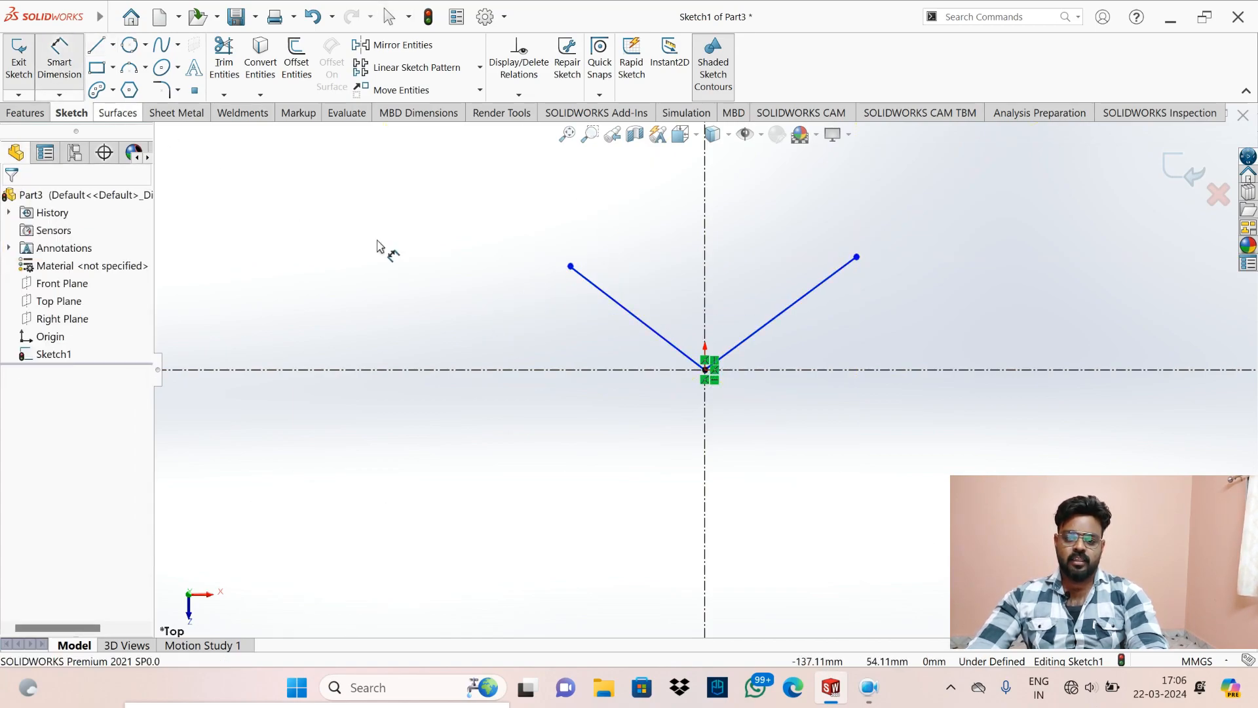
click(668, 341)
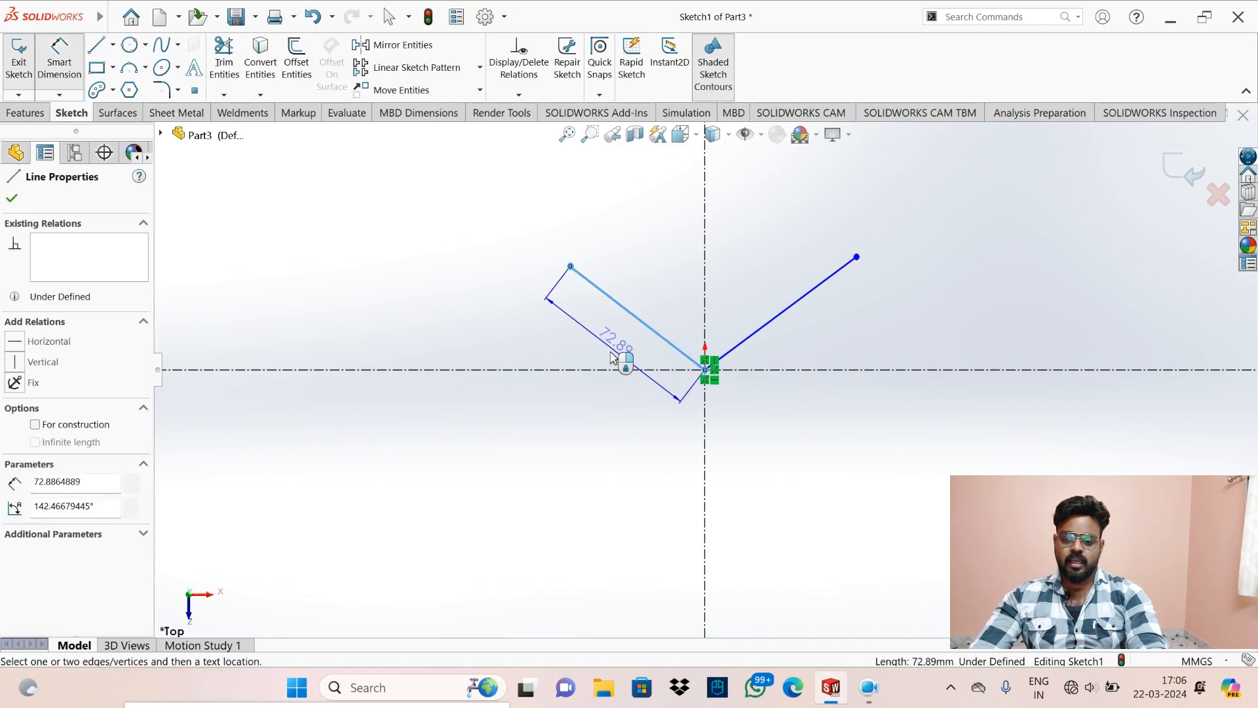
click(616, 359)
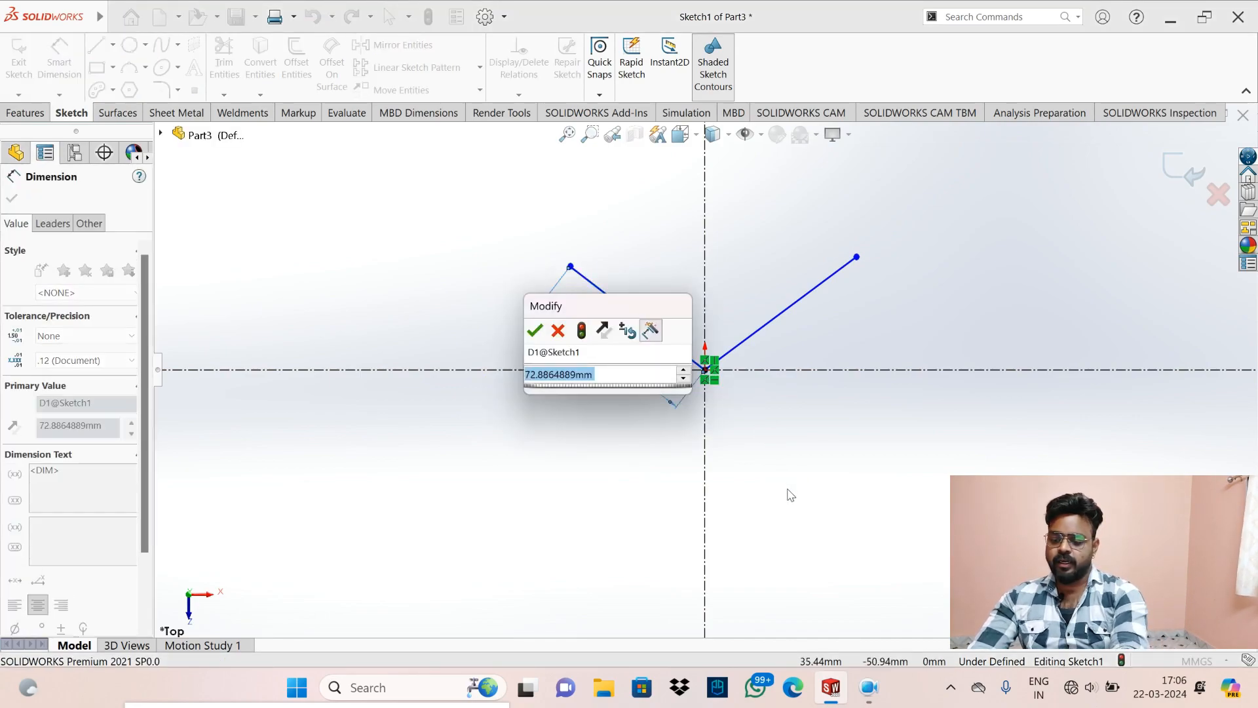
text(100)
key(Return)
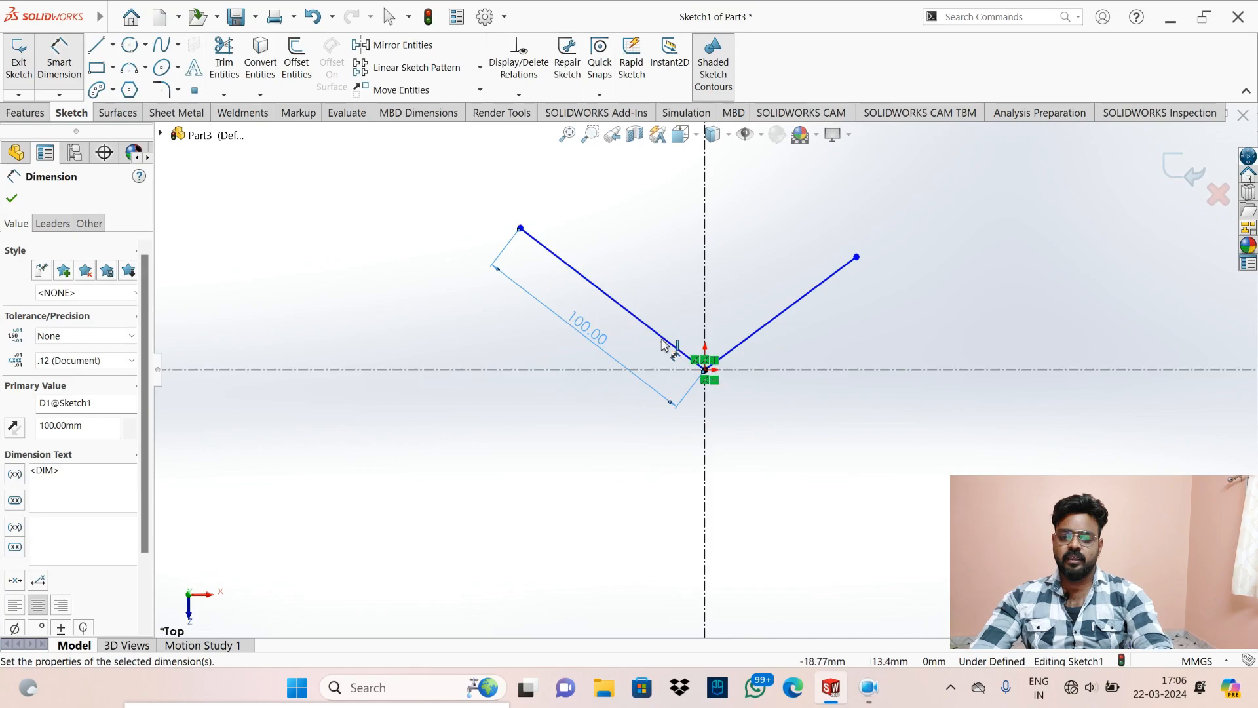
- Dimension the angle between the V's left line and the vertical construction line as 60°
click(674, 348)
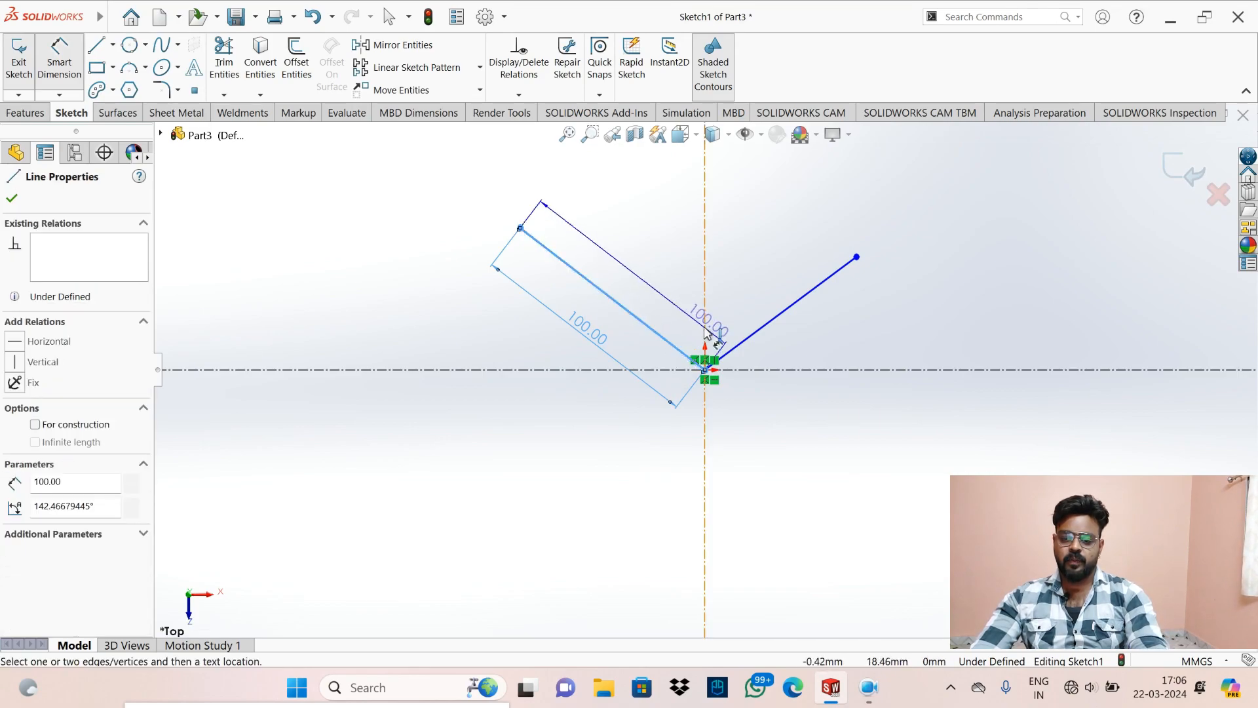
click(705, 331)
click(684, 331)
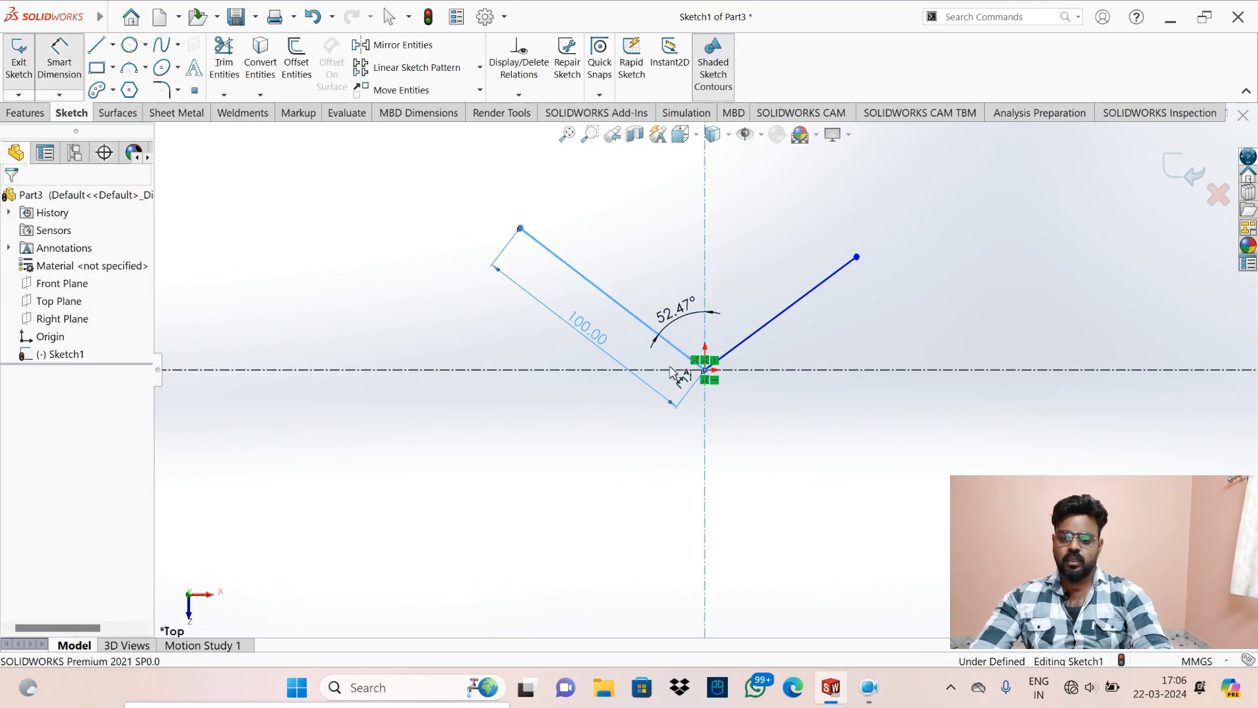
text(60)
key(Return)
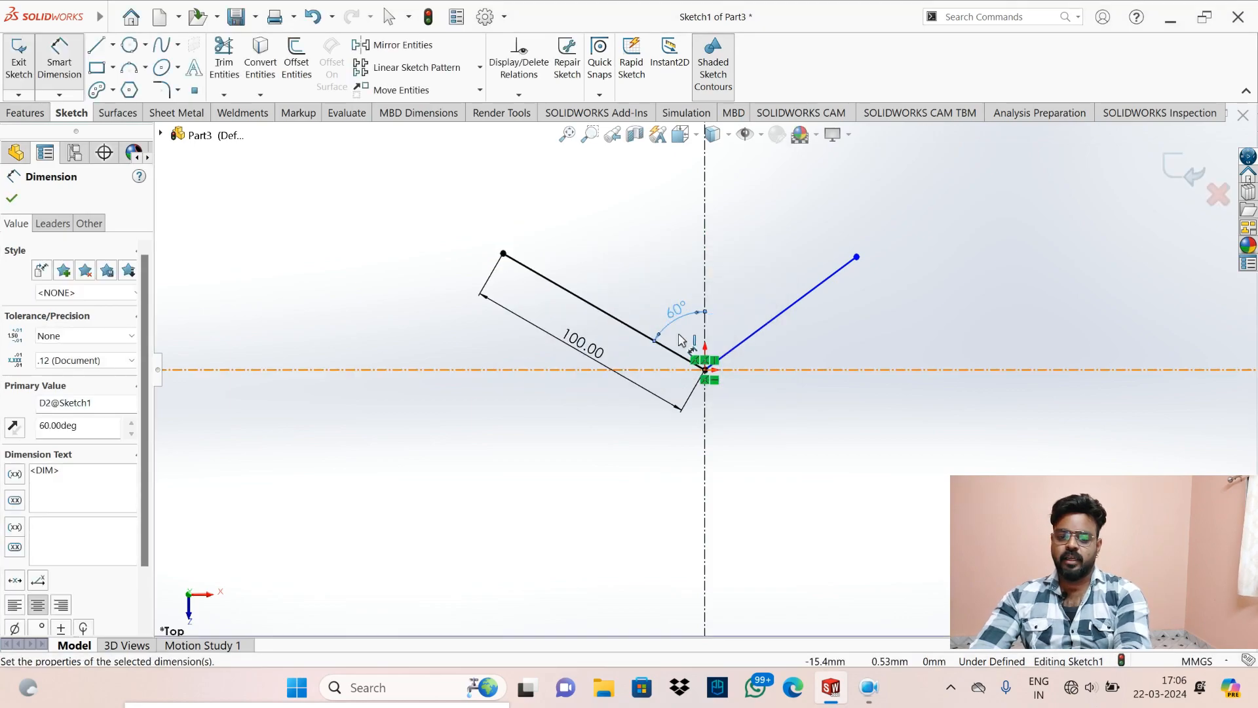
- Dimension the angle between the V's right line and the vertical construction line as 60°, ending dimensioning
click(752, 335)
click(751, 334)
click(747, 321)
text(60)
key(Return)
click(798, 429)
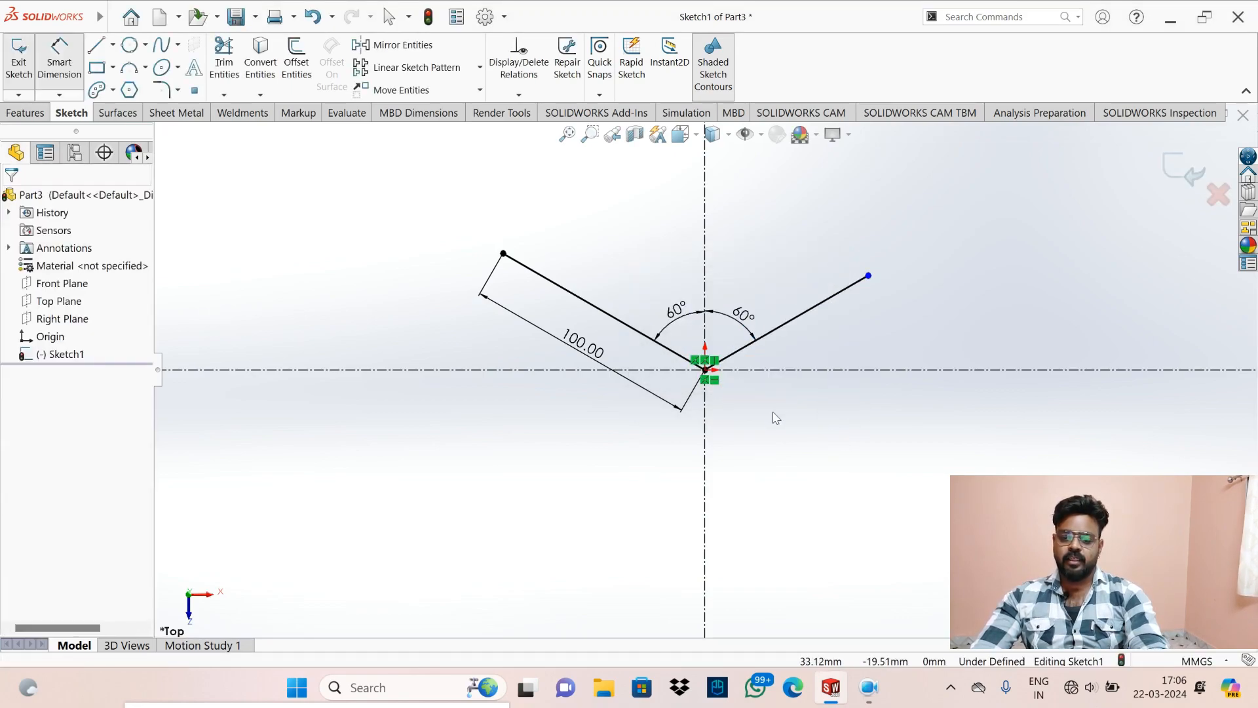
key(Escape)
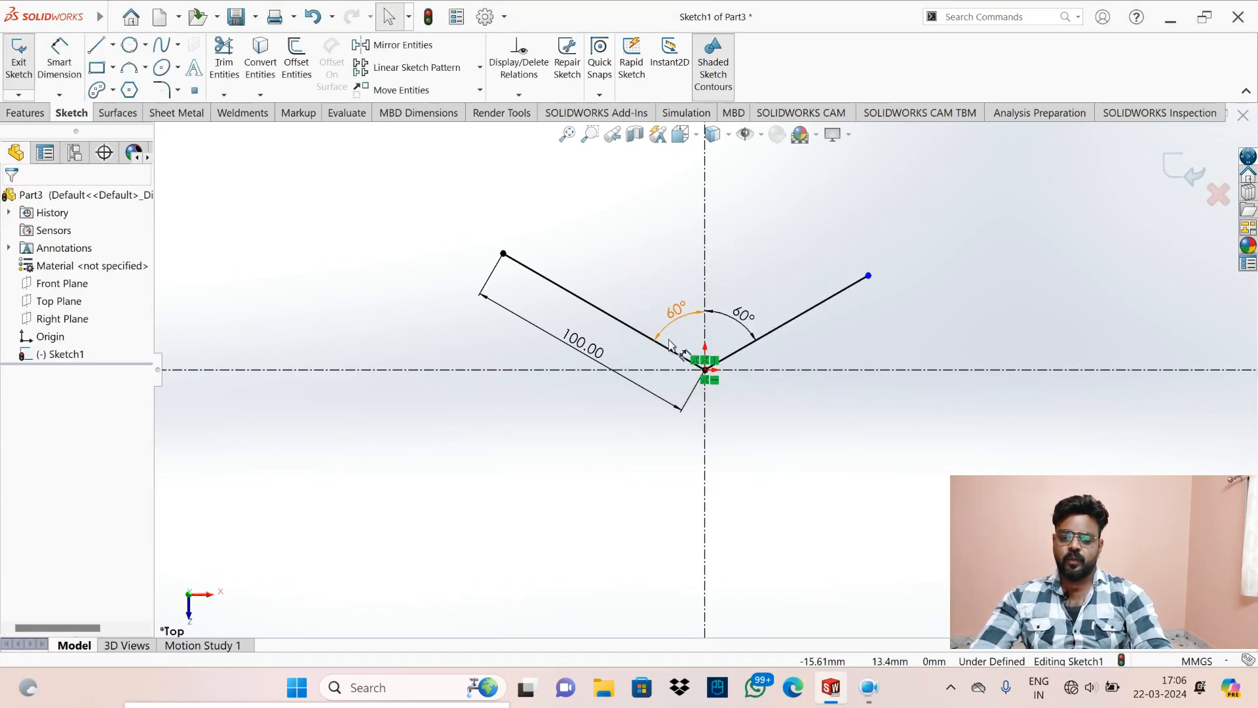
- Add an Equal relation between the V's left and right lines
click(627, 328)
ctrl+click(788, 329)
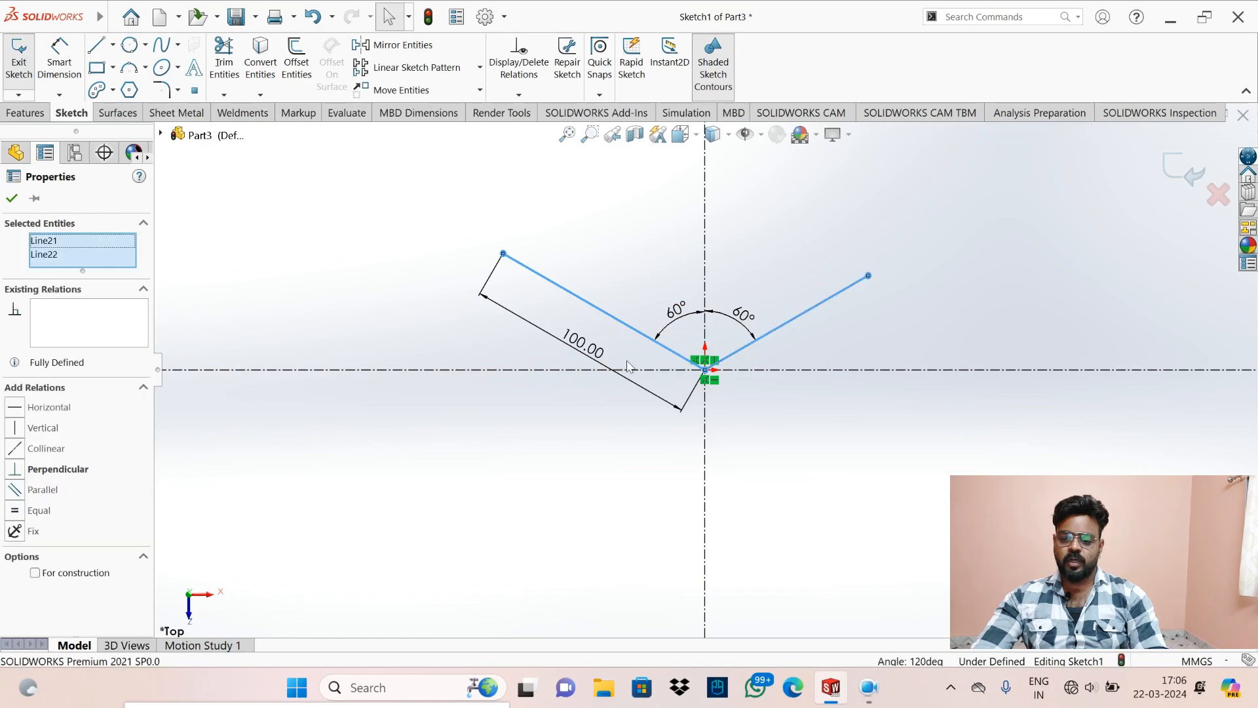
click(15, 511)
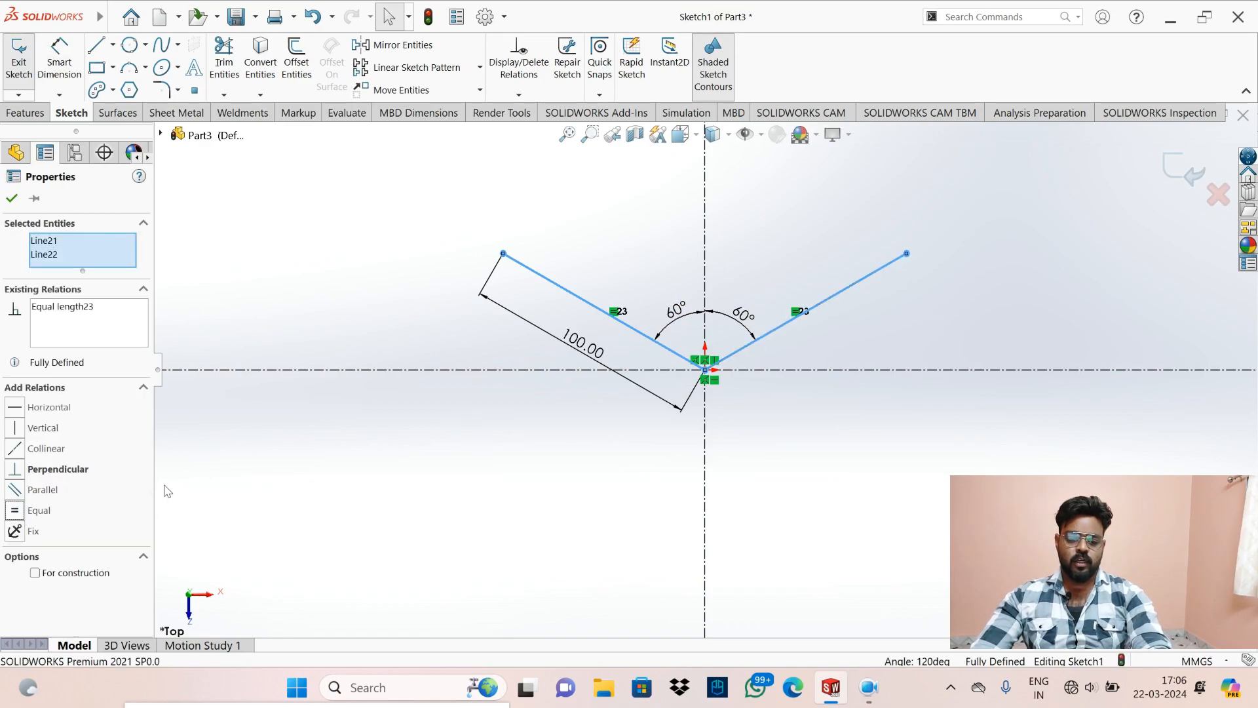
click(13, 198)
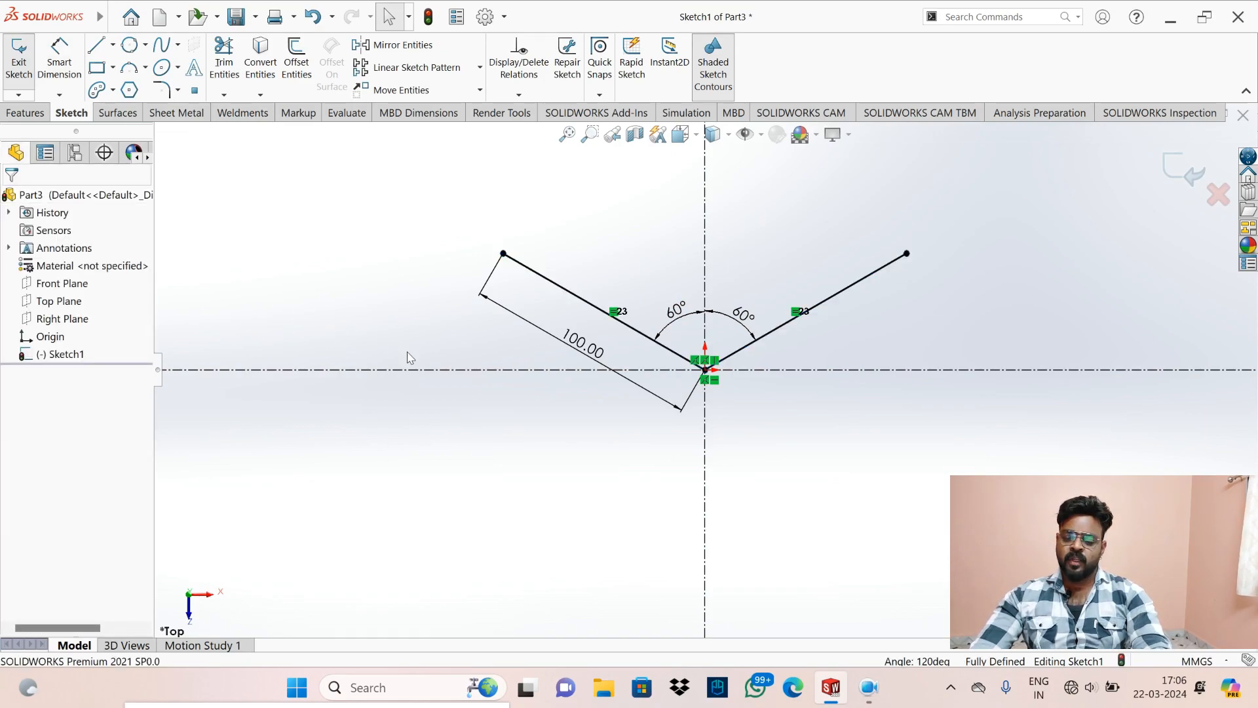
click(112, 92)
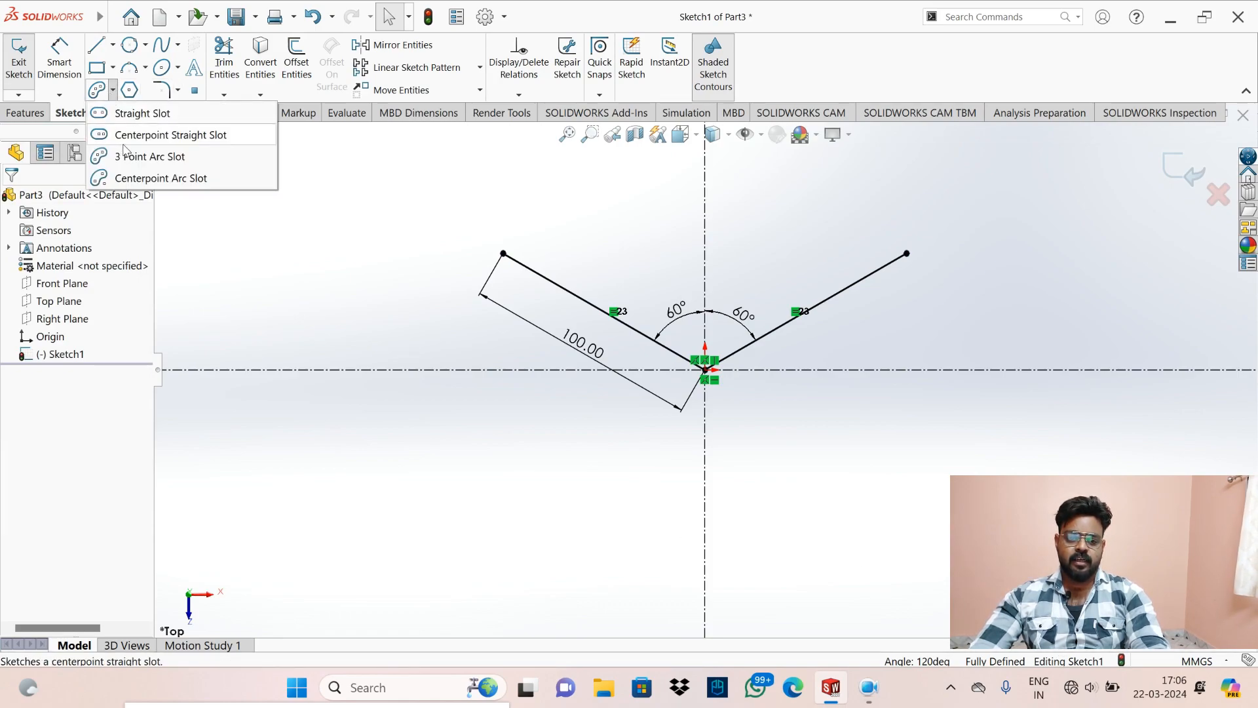
click(124, 139)
click(705, 370)
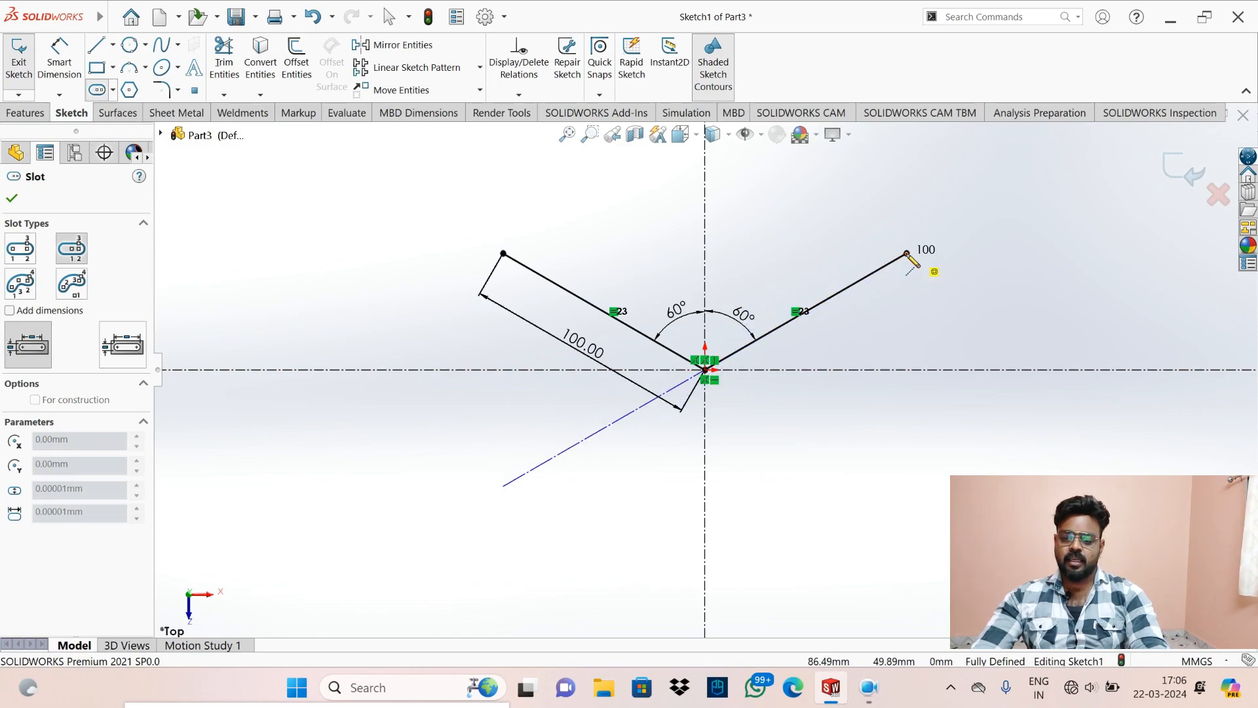
key(Escape)
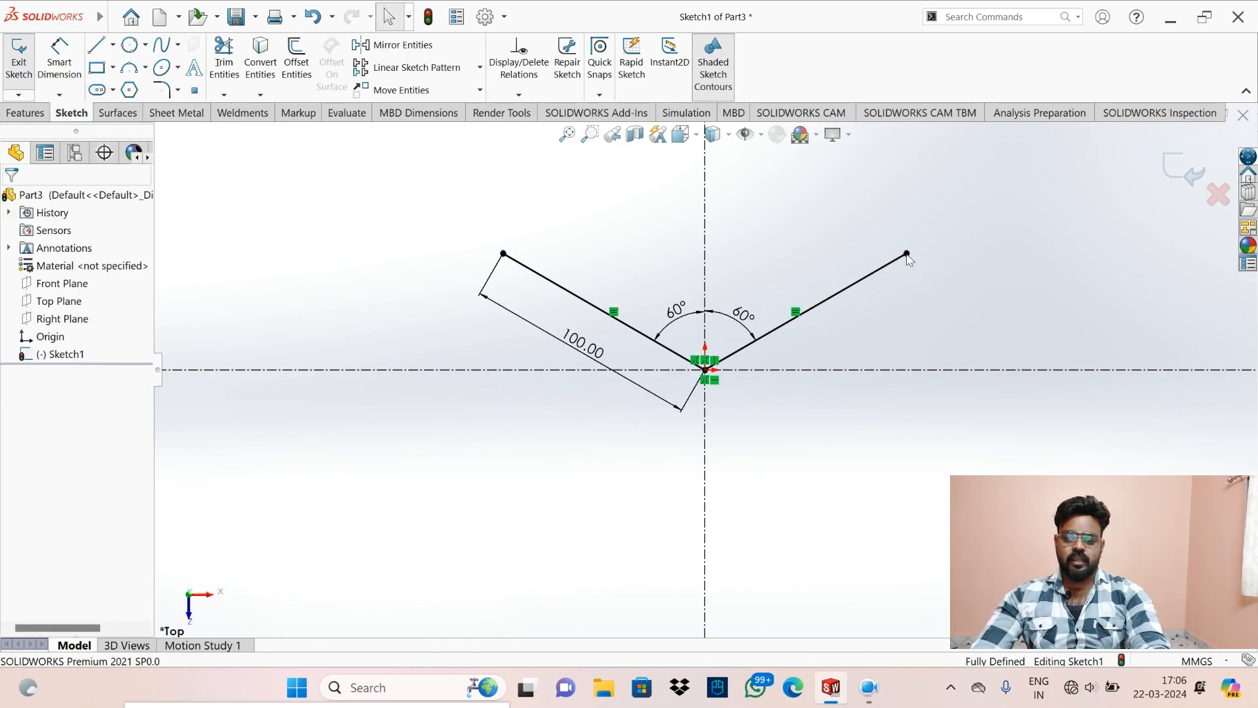
click(113, 91)
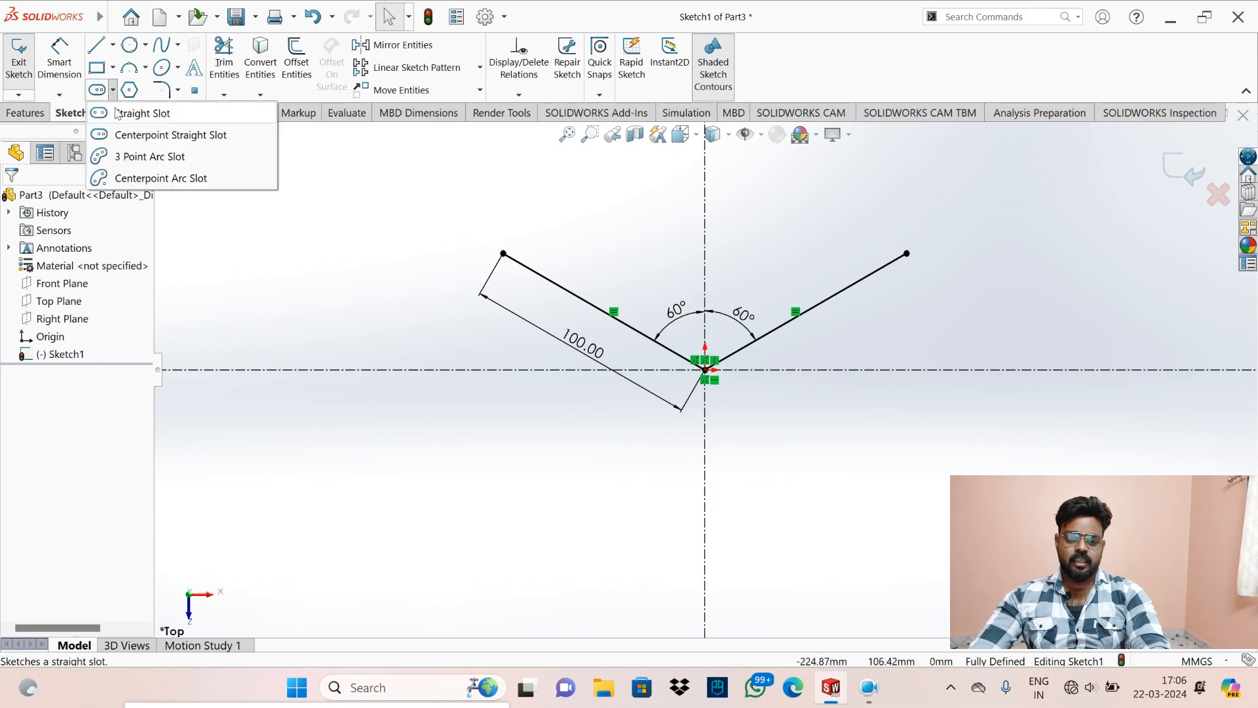
click(141, 158)
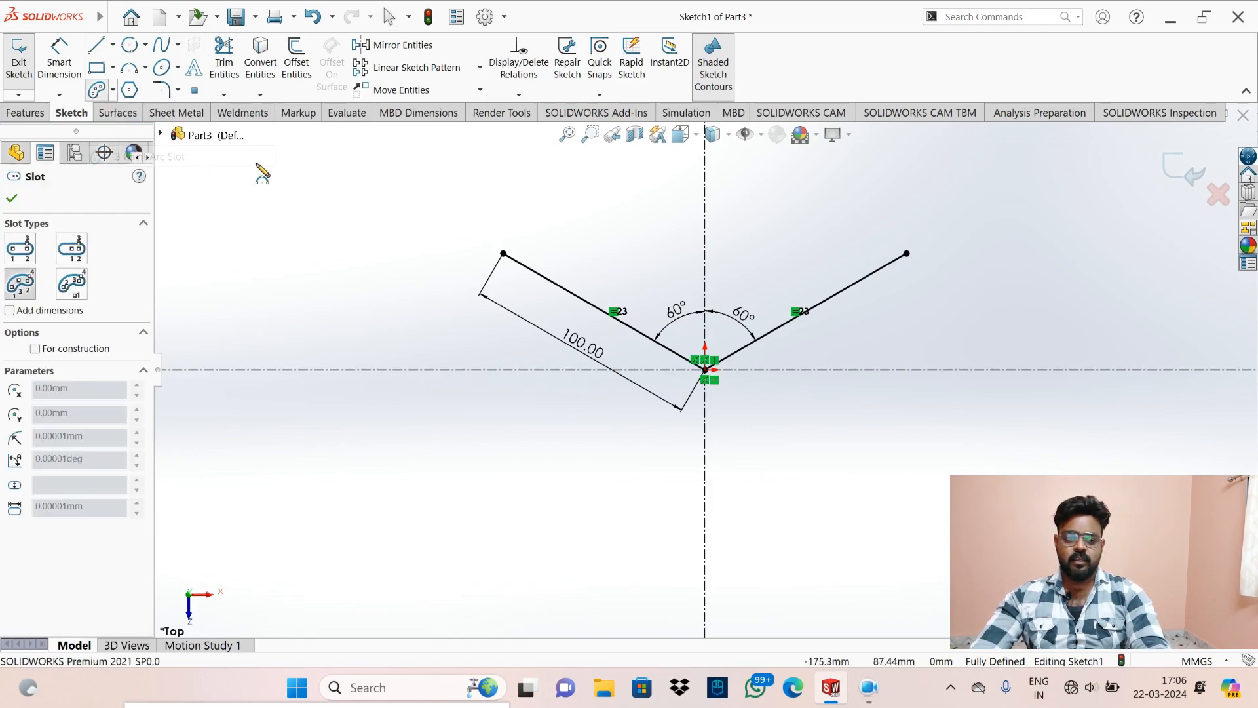
click(706, 371)
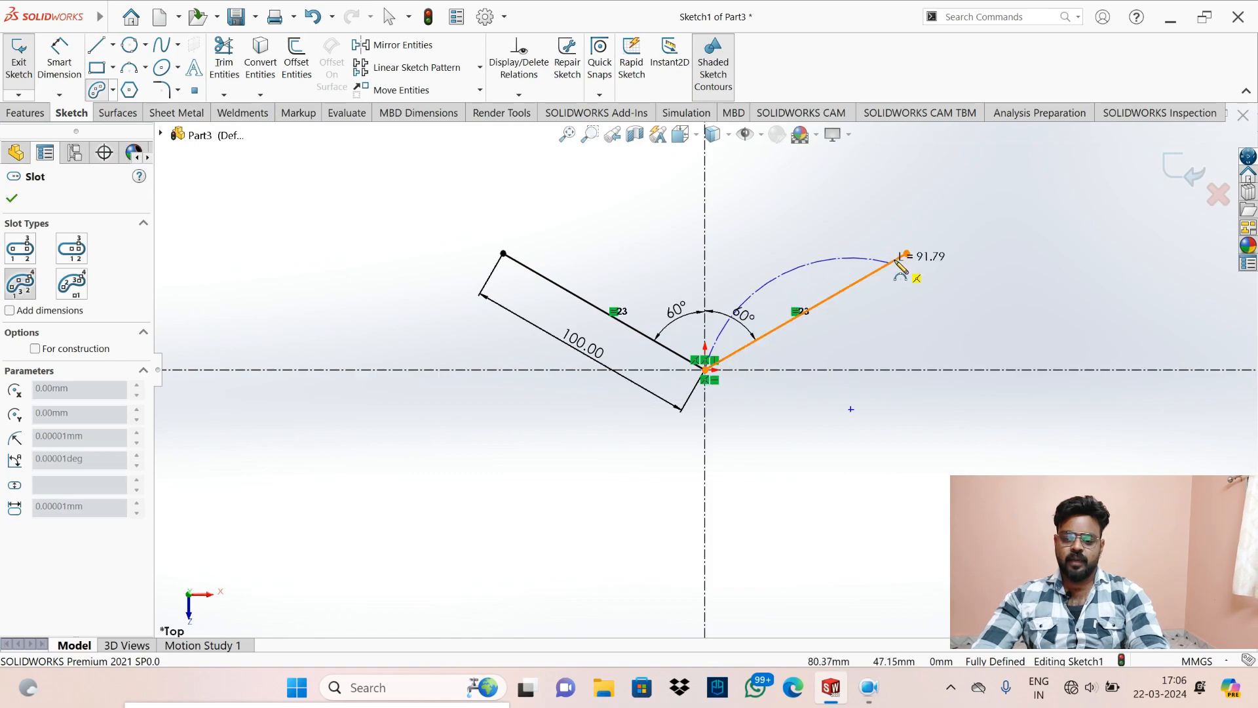
key(Escape)
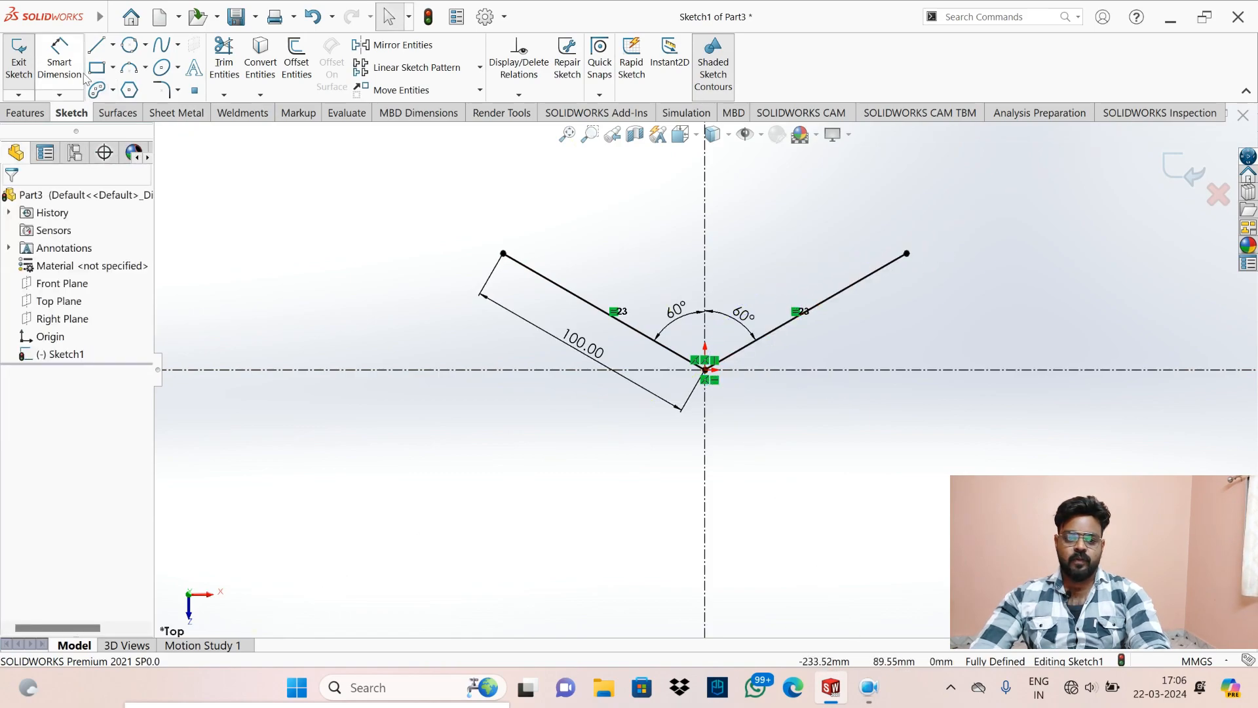
- Sketch a 3-point arc slot between the V's upper endpoints, arching over the vertical construction line, with radius about 122 mm and width about 42 mm
click(97, 89)
click(503, 253)
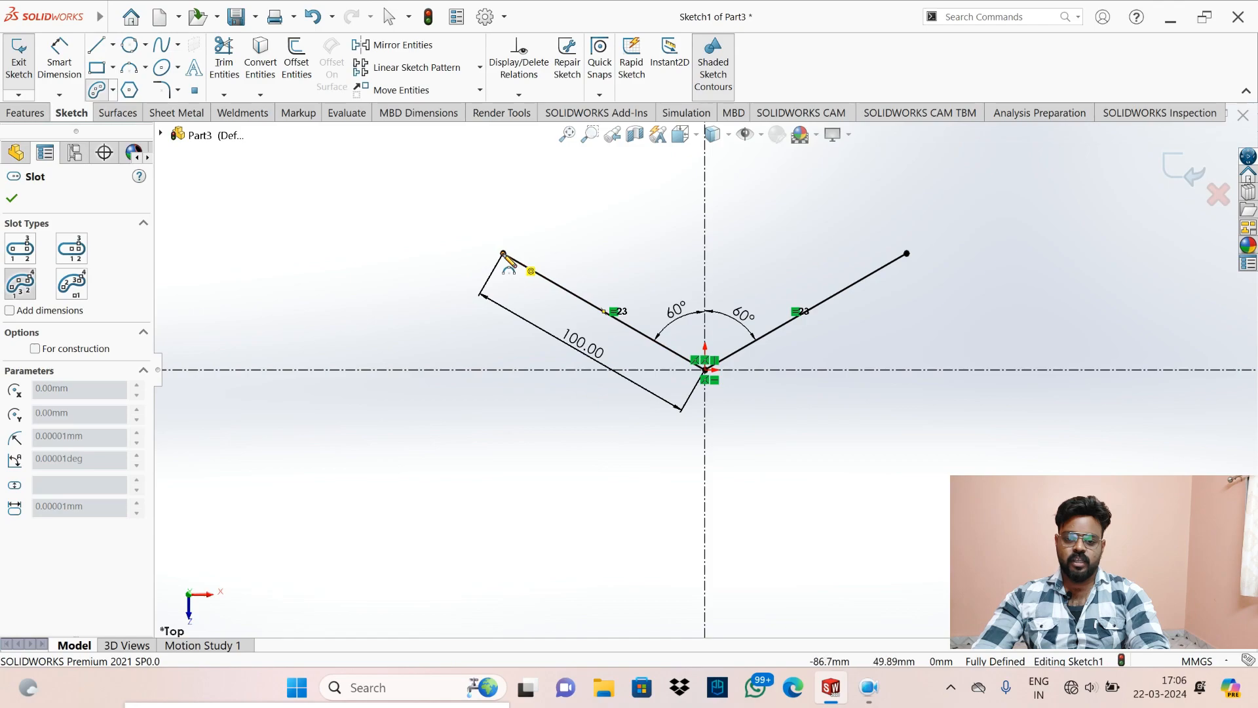
click(907, 254)
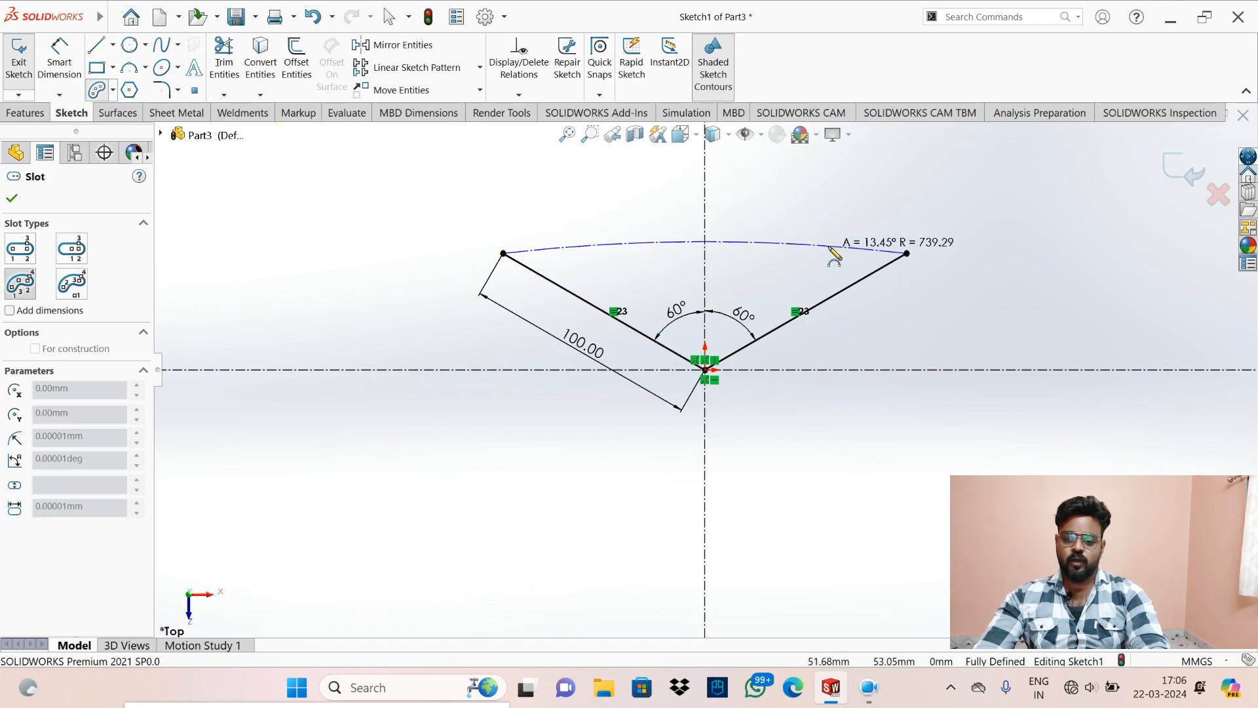
click(737, 173)
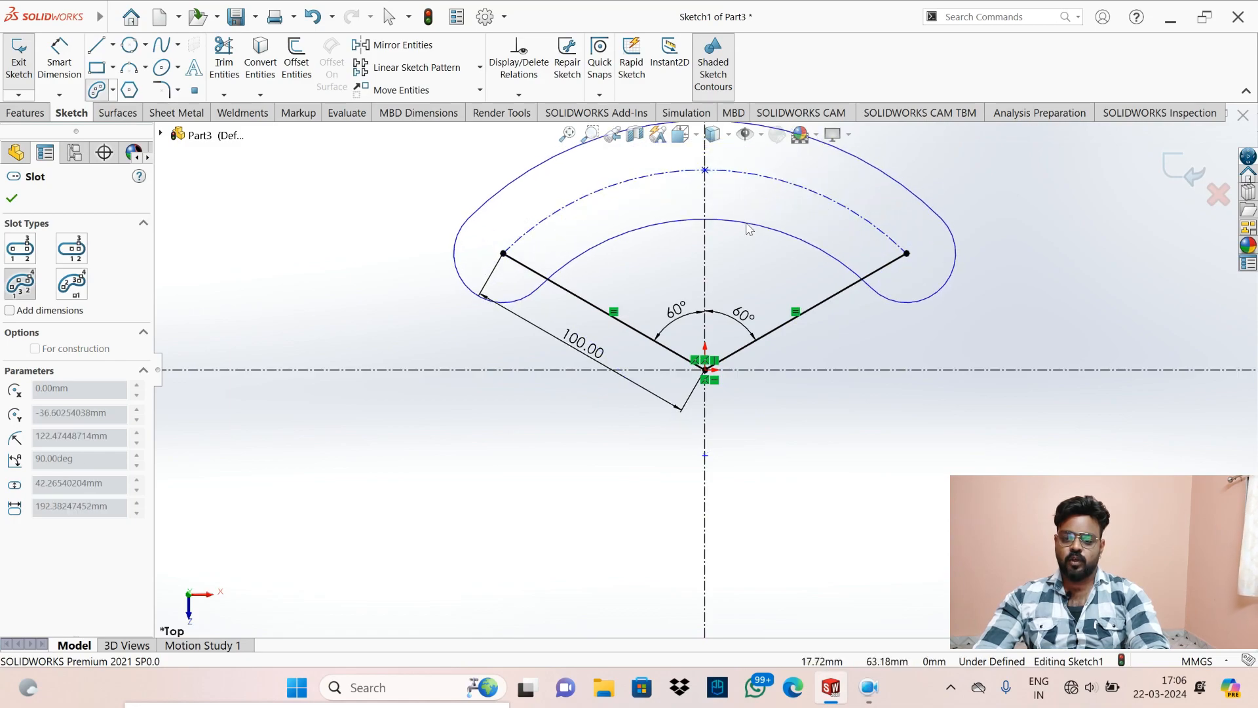
click(753, 229)
key(Escape)
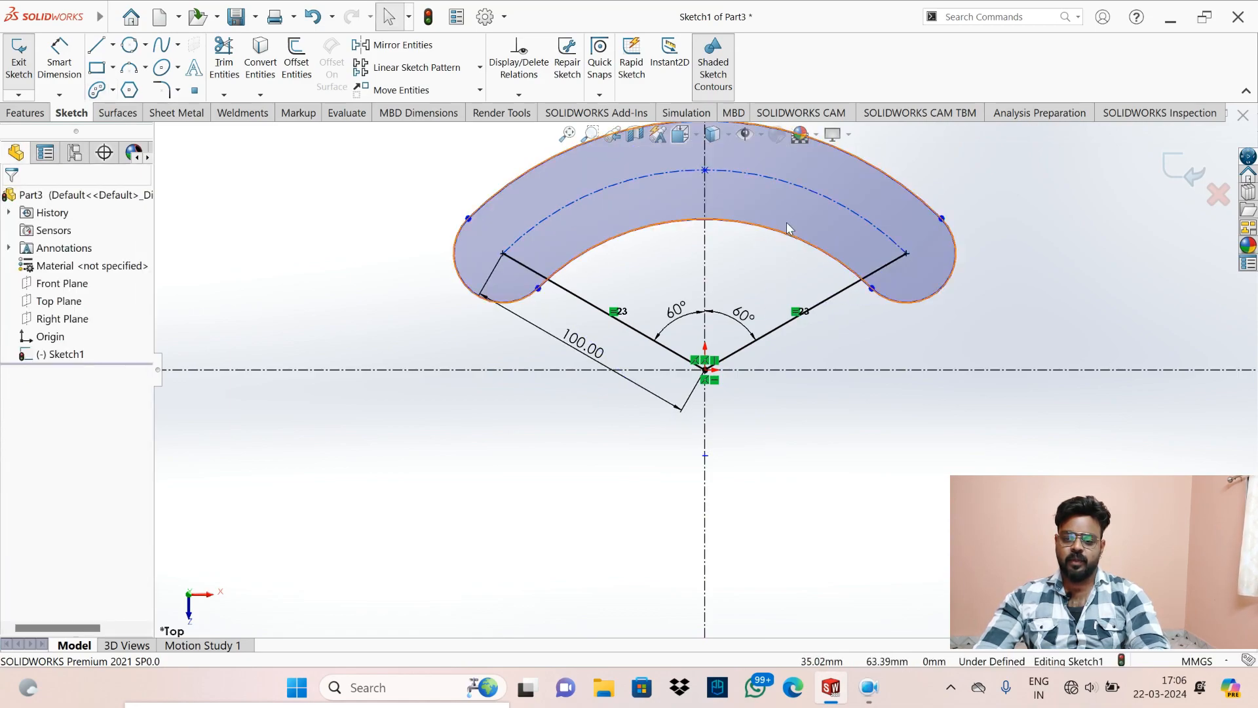
- Make the arc slot's center point coincident with the origin
click(705, 456)
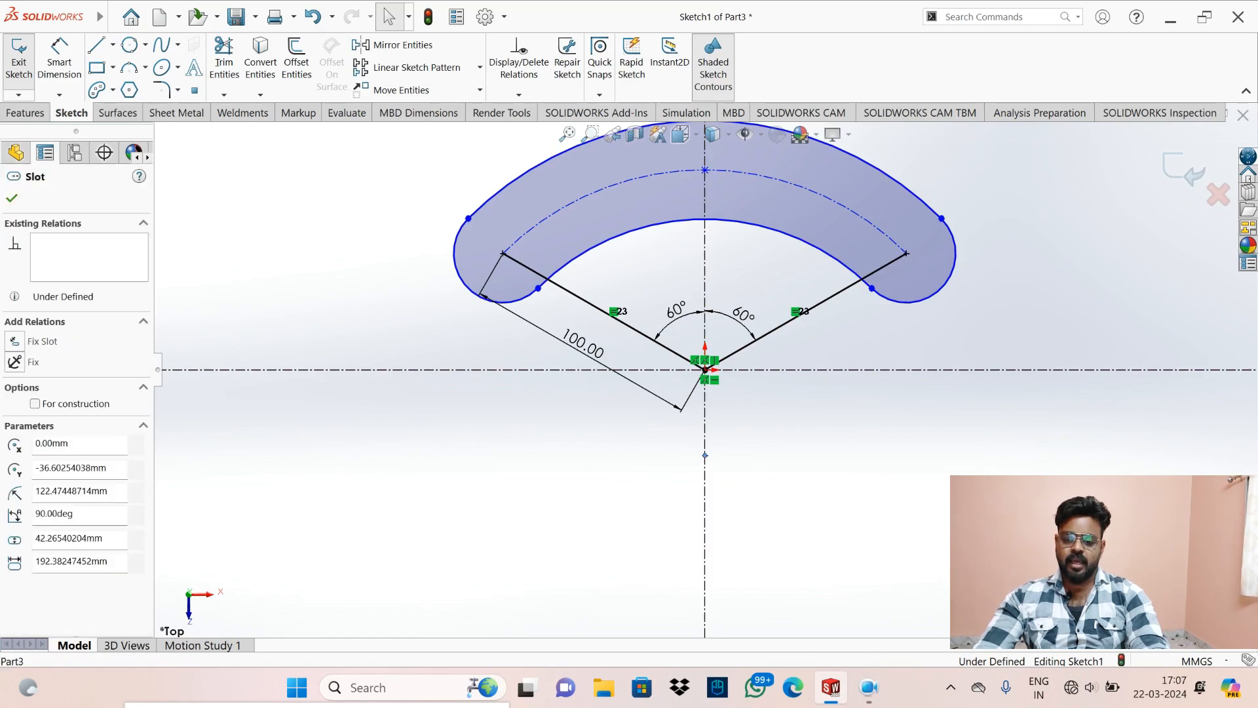
ctrl+click(705, 371)
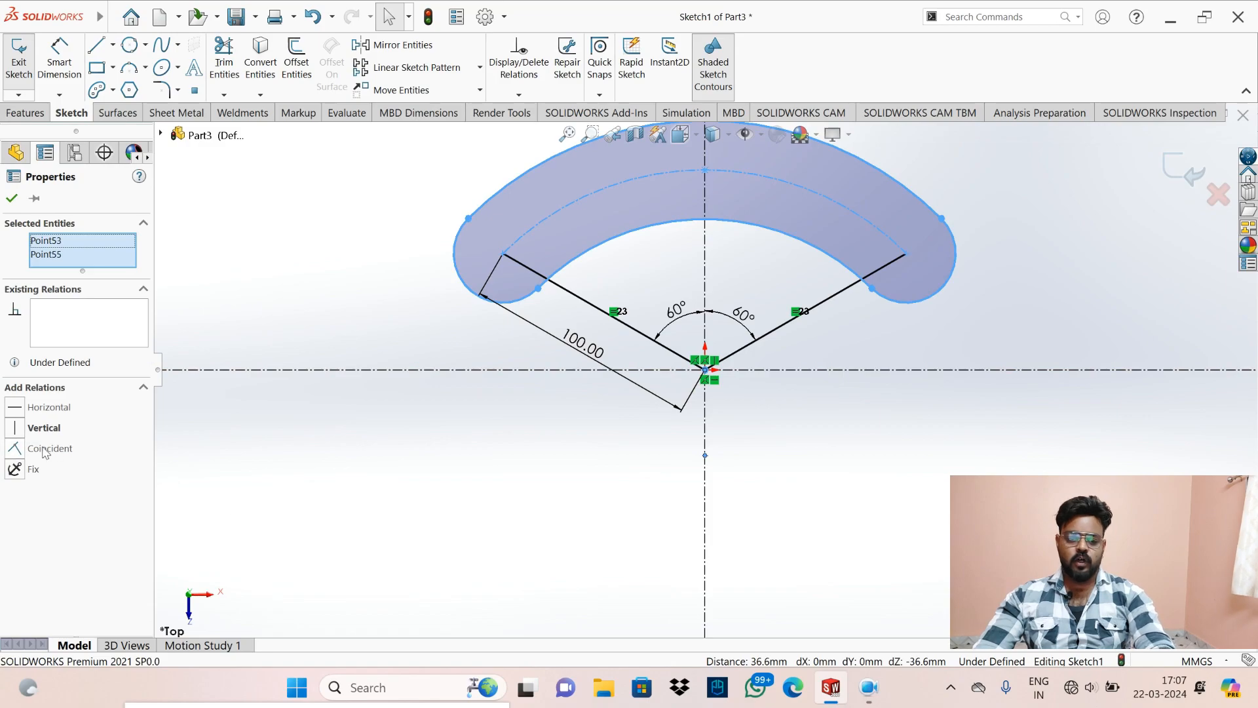
click(44, 450)
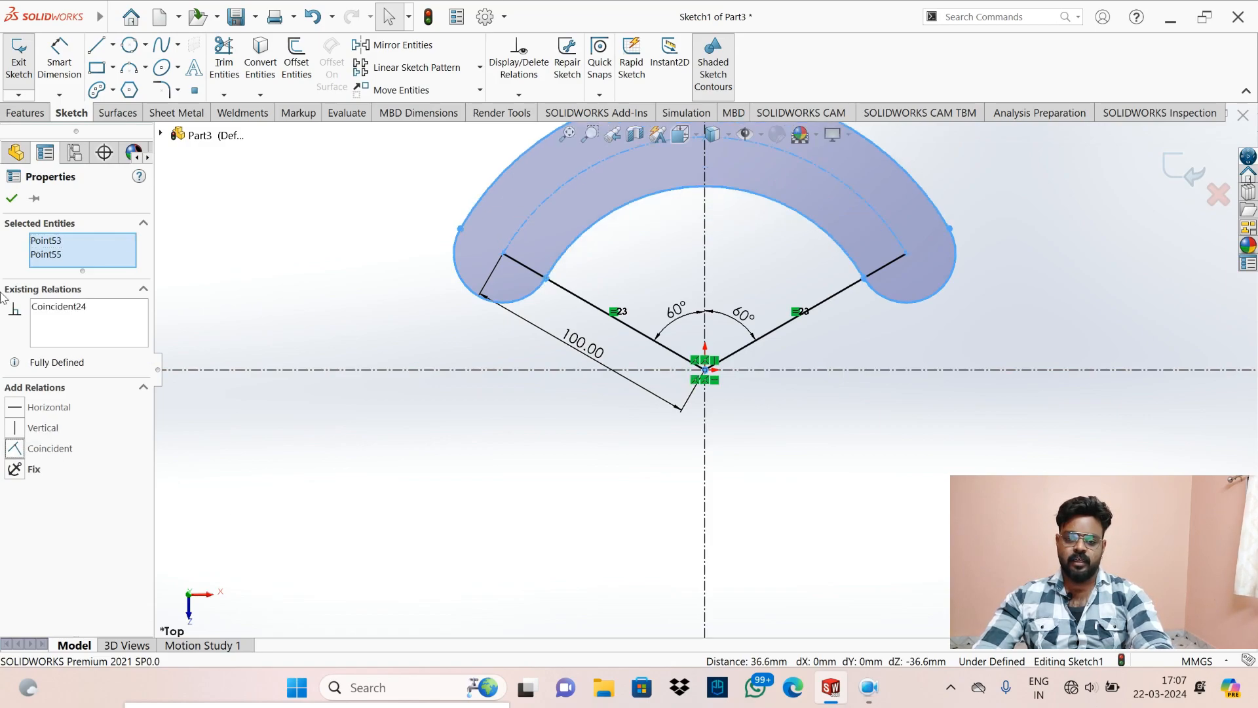
click(11, 199)
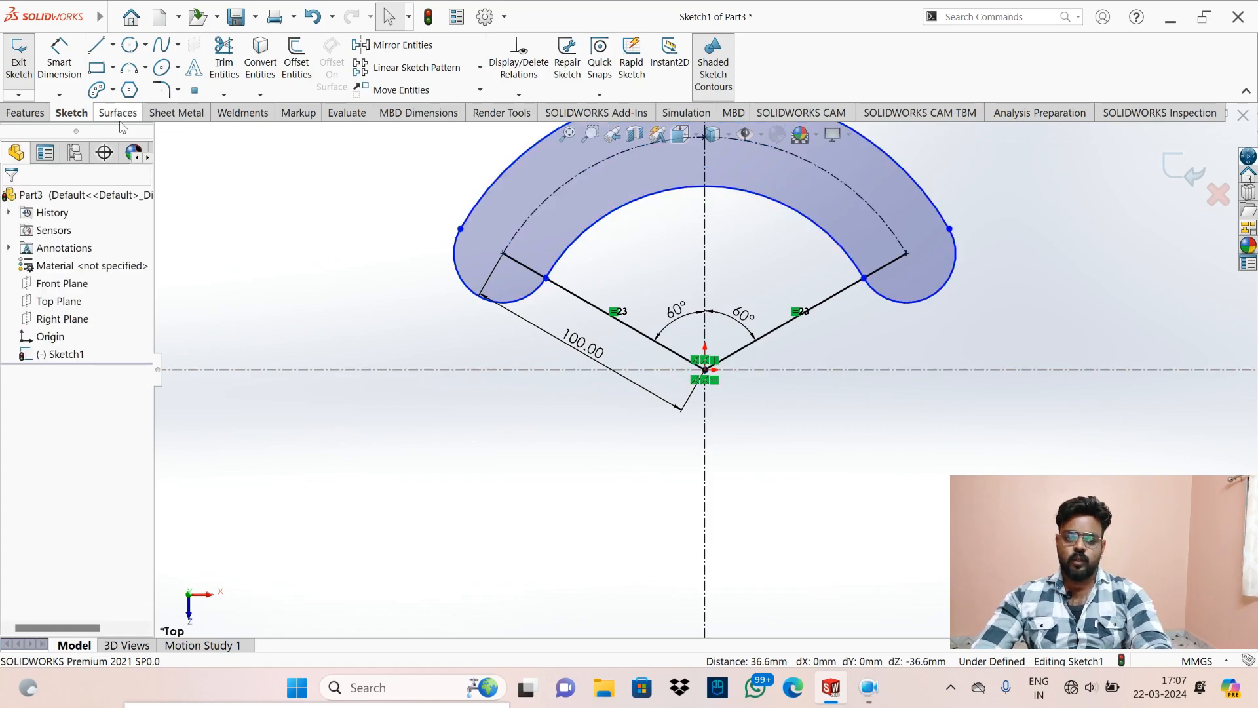
- Dimension the radius of the arc slot's left end cap as 25 mm and end dimensioning
click(59, 59)
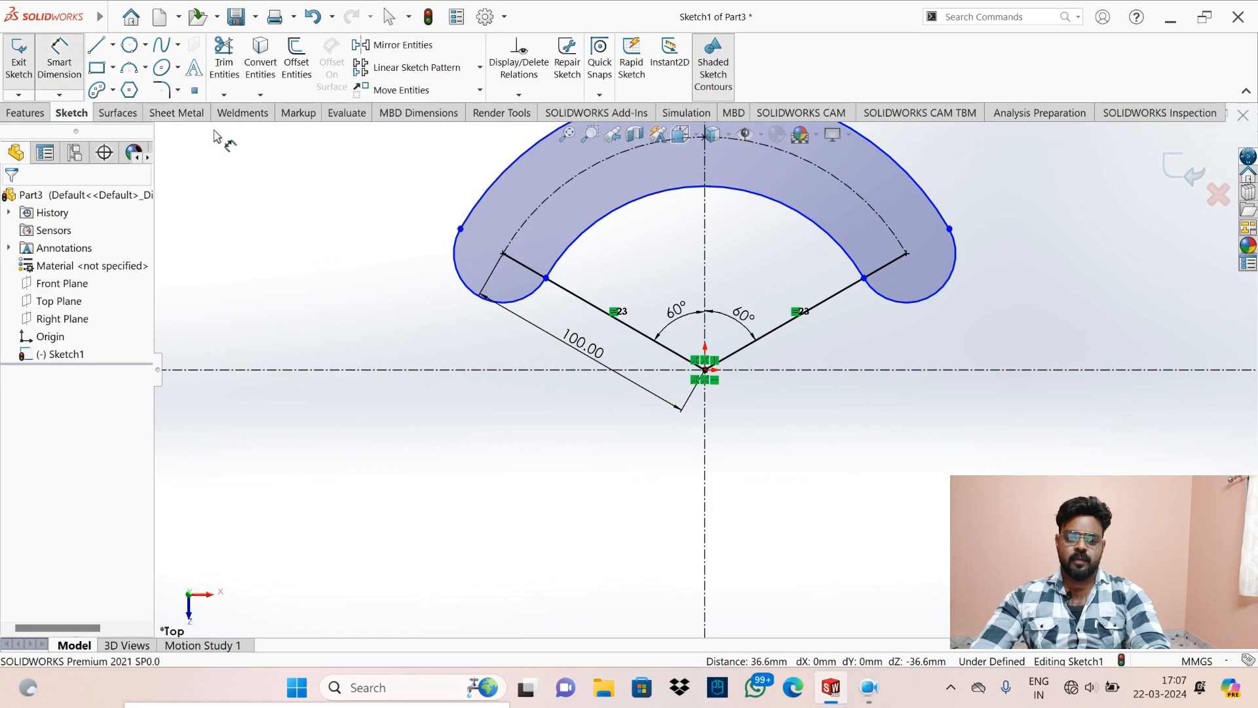
click(460, 292)
click(387, 307)
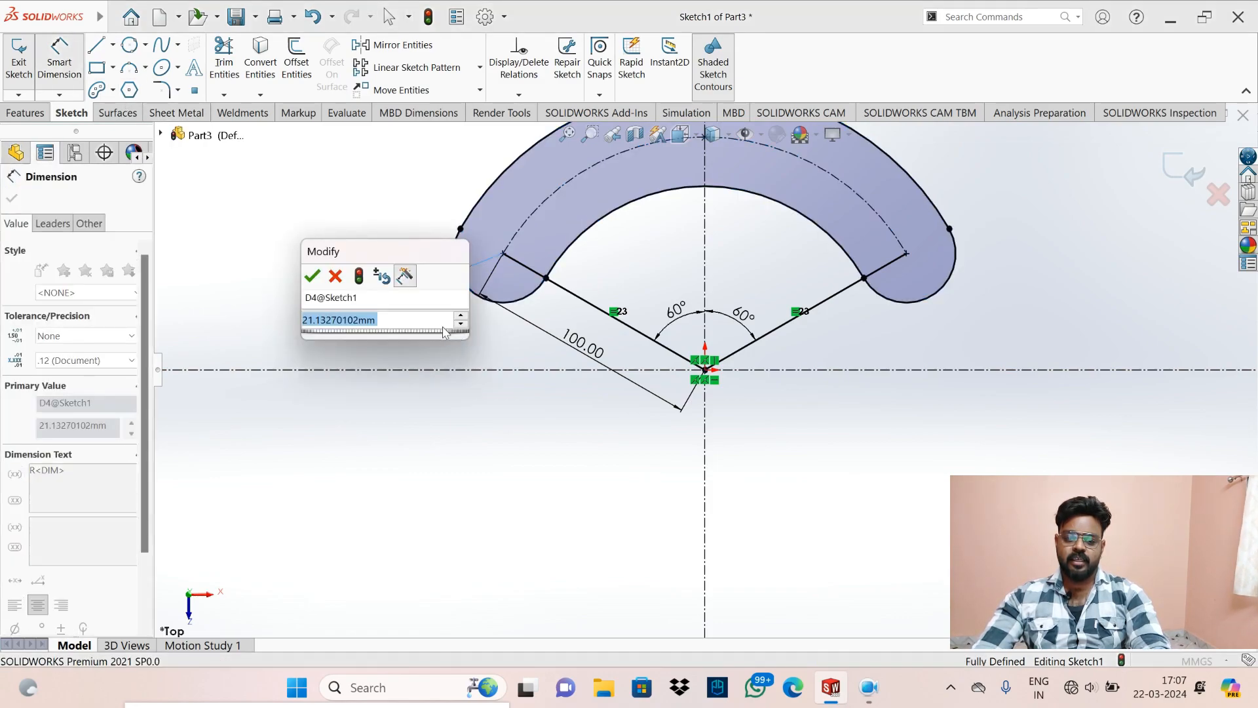
text(25)
key(Return)
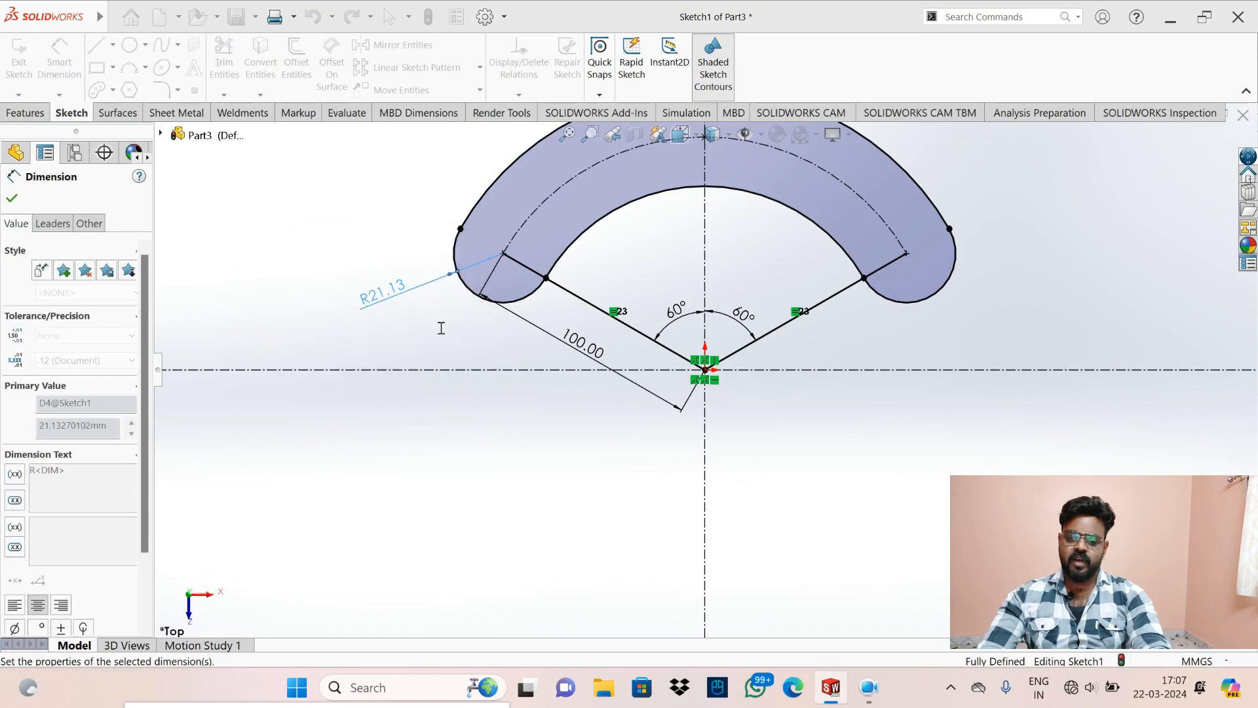
key(Escape)
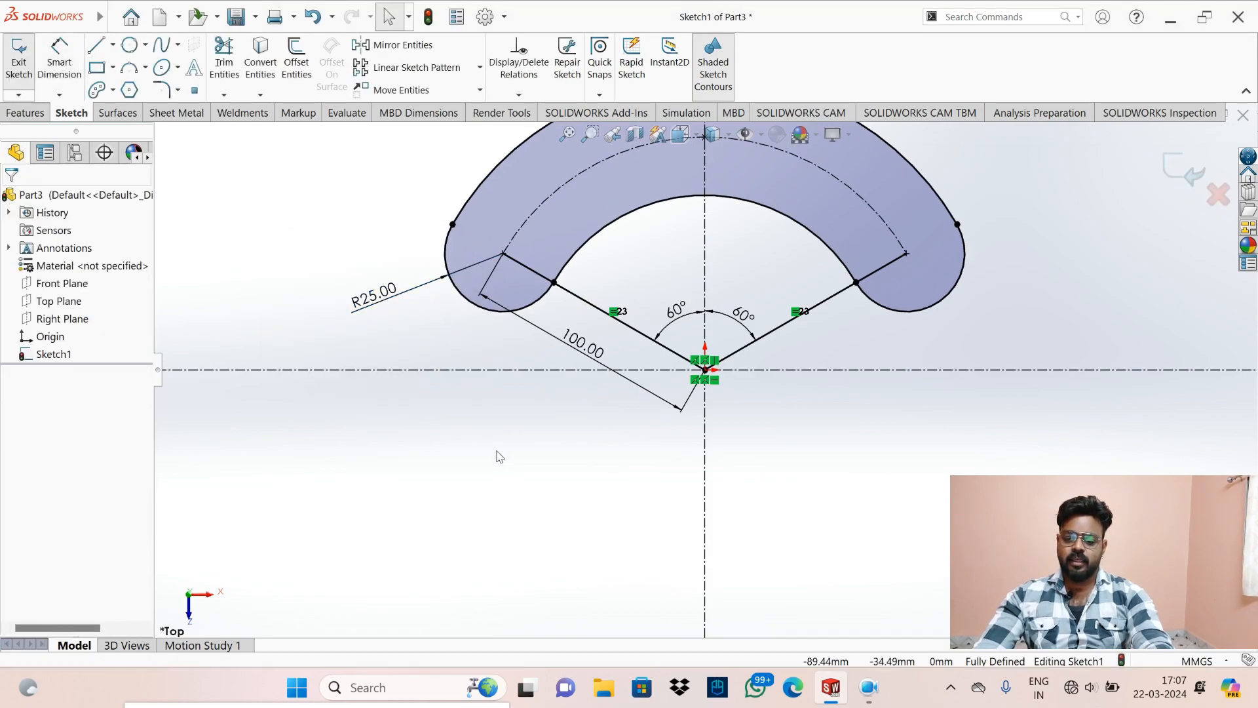
right_click(543, 443)
click(534, 448)
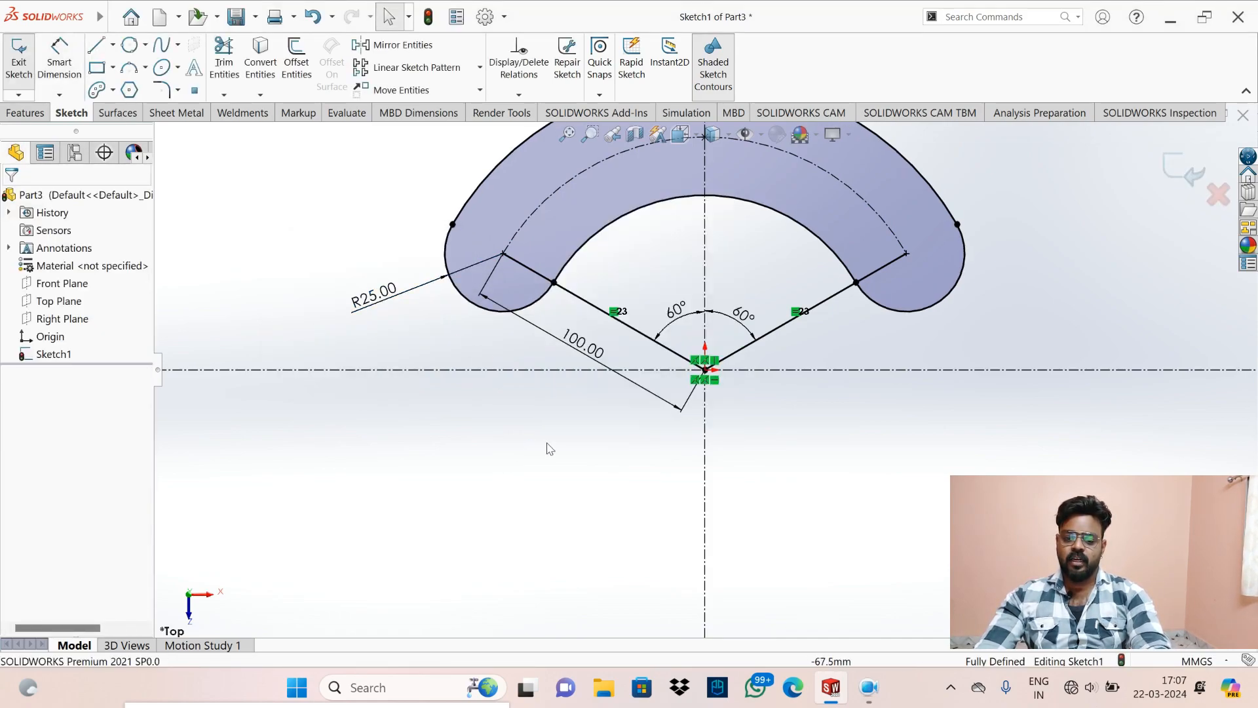
- Delete the arc slot and the V lines together with their dimensions, keeping the two construction lines through the origin
key(z)
key(z)
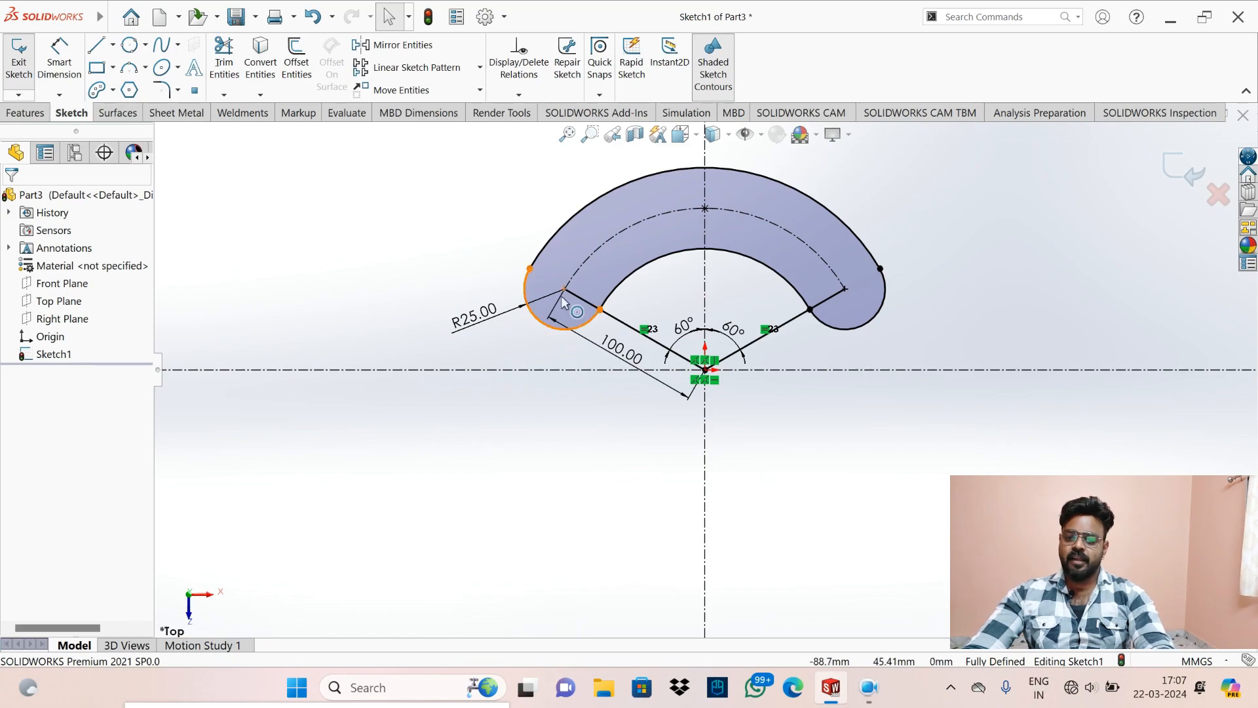
mouse_move(479, 157)
mouse_down()
mouse_move(1089, 421)
mouse_move(1084, 475)
mouse_up()
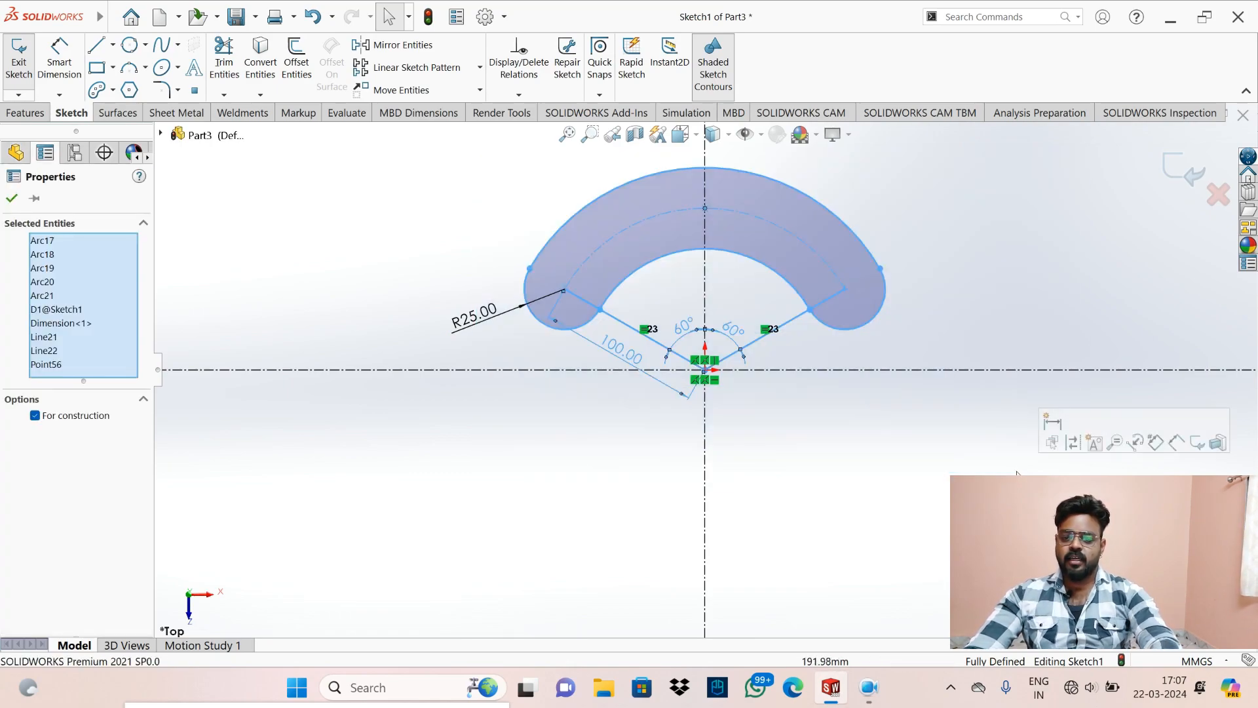
key(Delete)
click(593, 341)
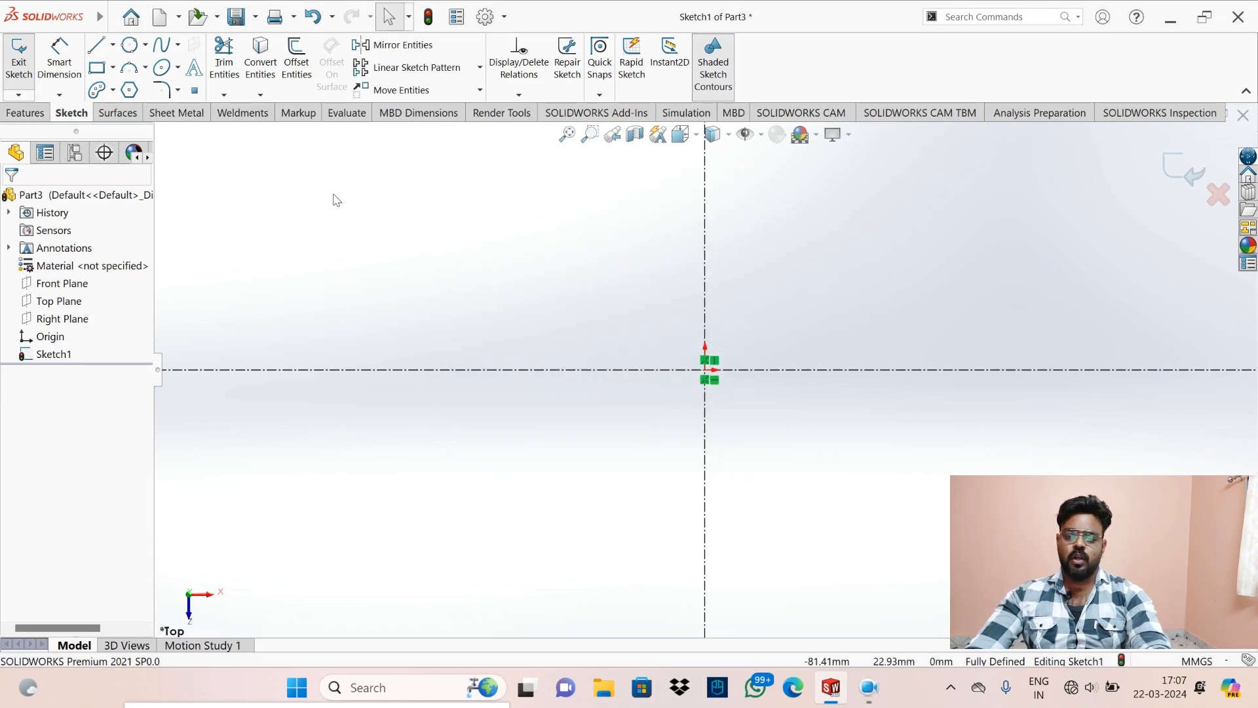
- Undo the deletion, the 25 mm radius dimension and the 3-point arc slot, going back to the dimensioned V lines
click(114, 91)
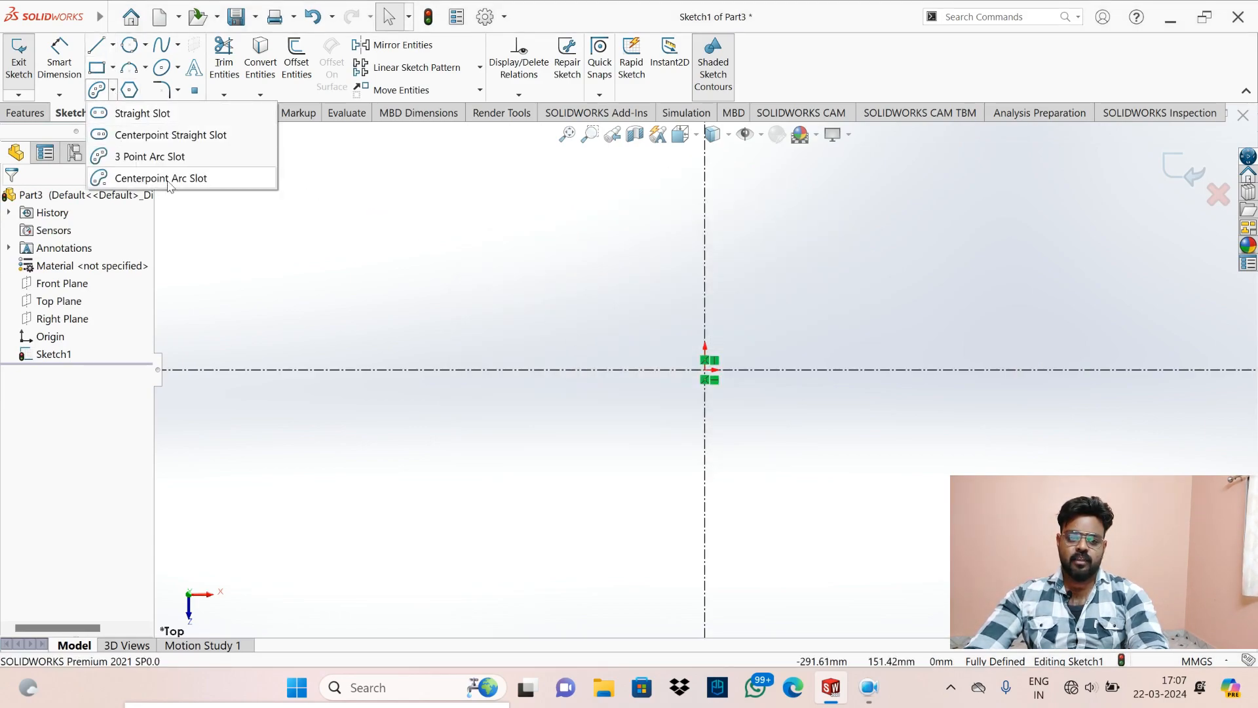
click(496, 287)
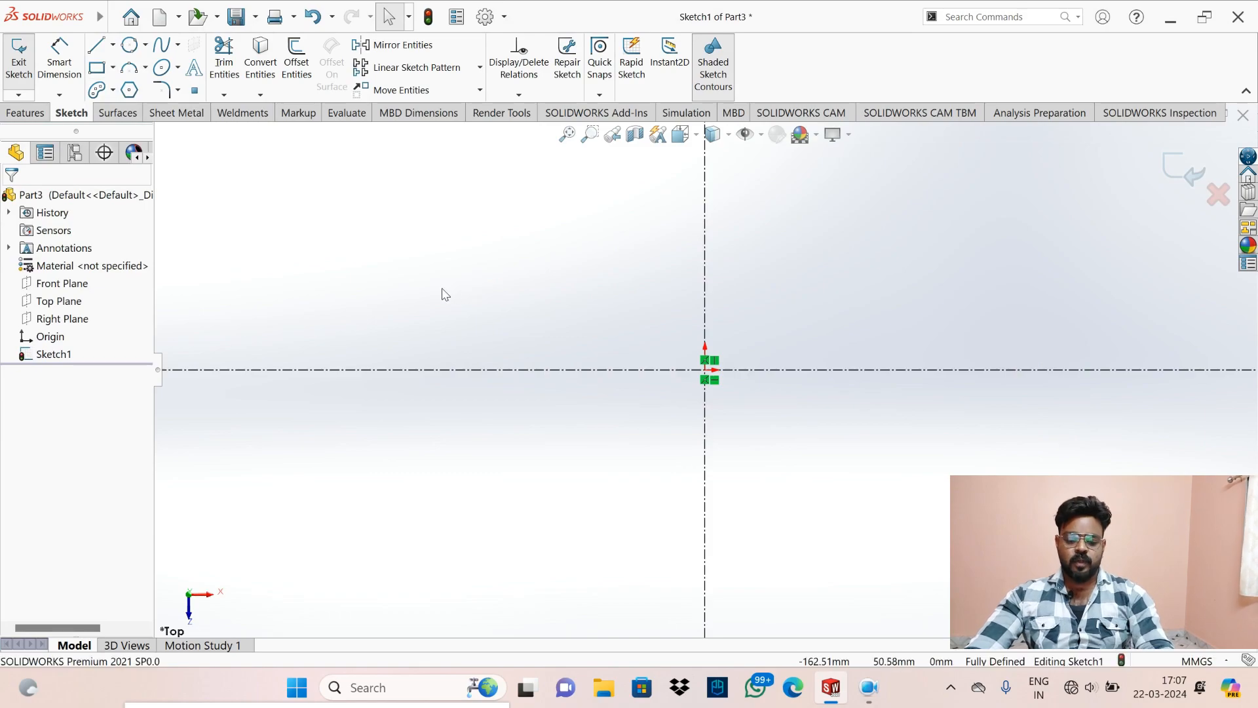
key(ctrl+z)
key(ctrl+z)
key(ctrl+z)
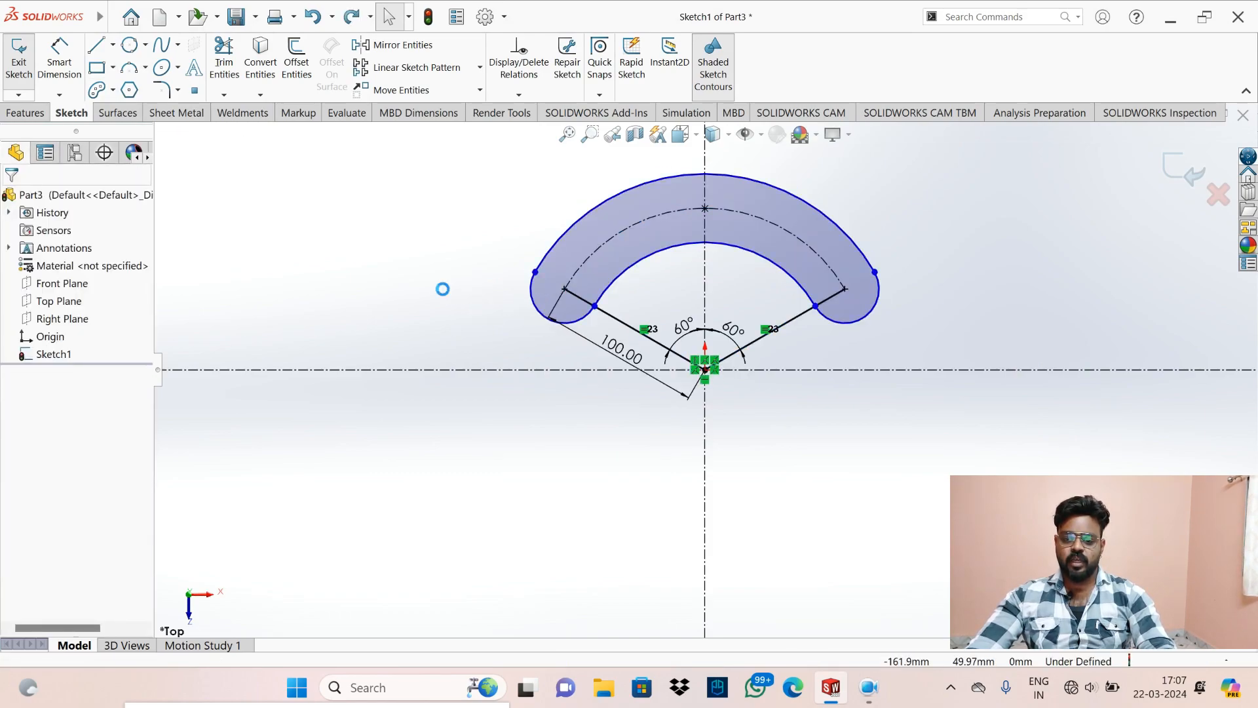
key(ctrl+z)
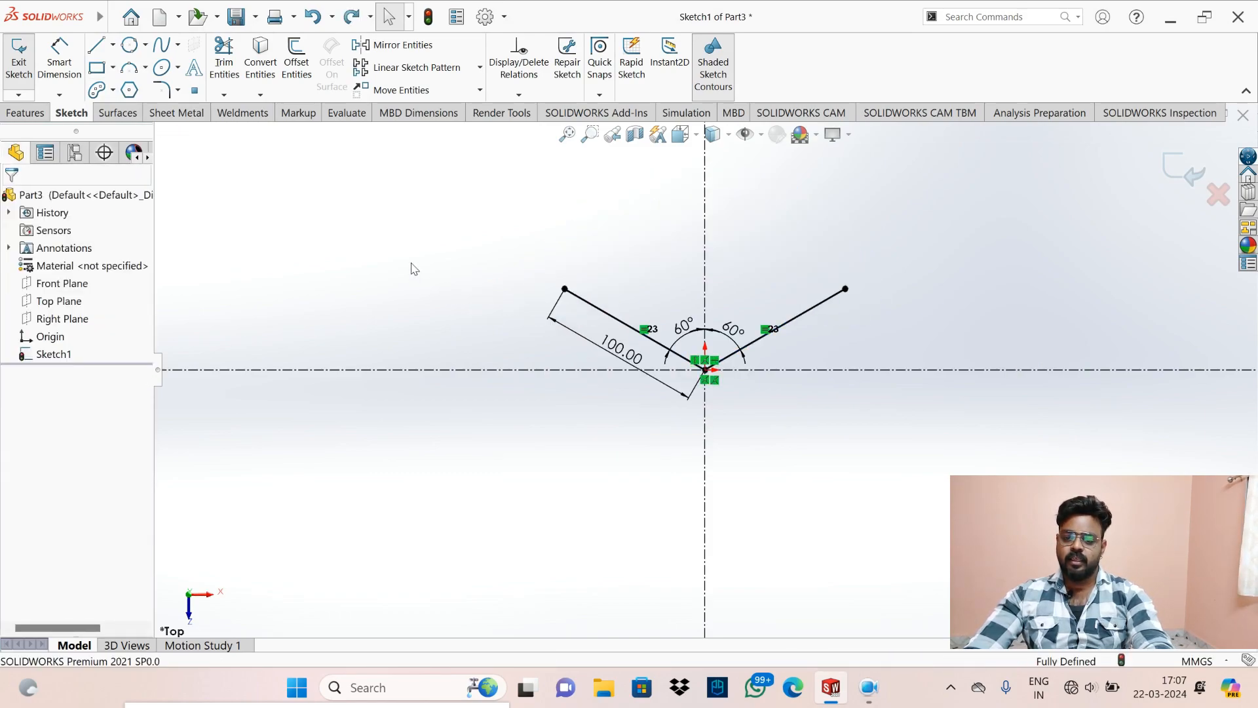
- Sketch a centerpoint arc slot centred on the origin from the V's left endpoint, with 100 mm radius, about 110° sweep and about 54 mm width
click(113, 90)
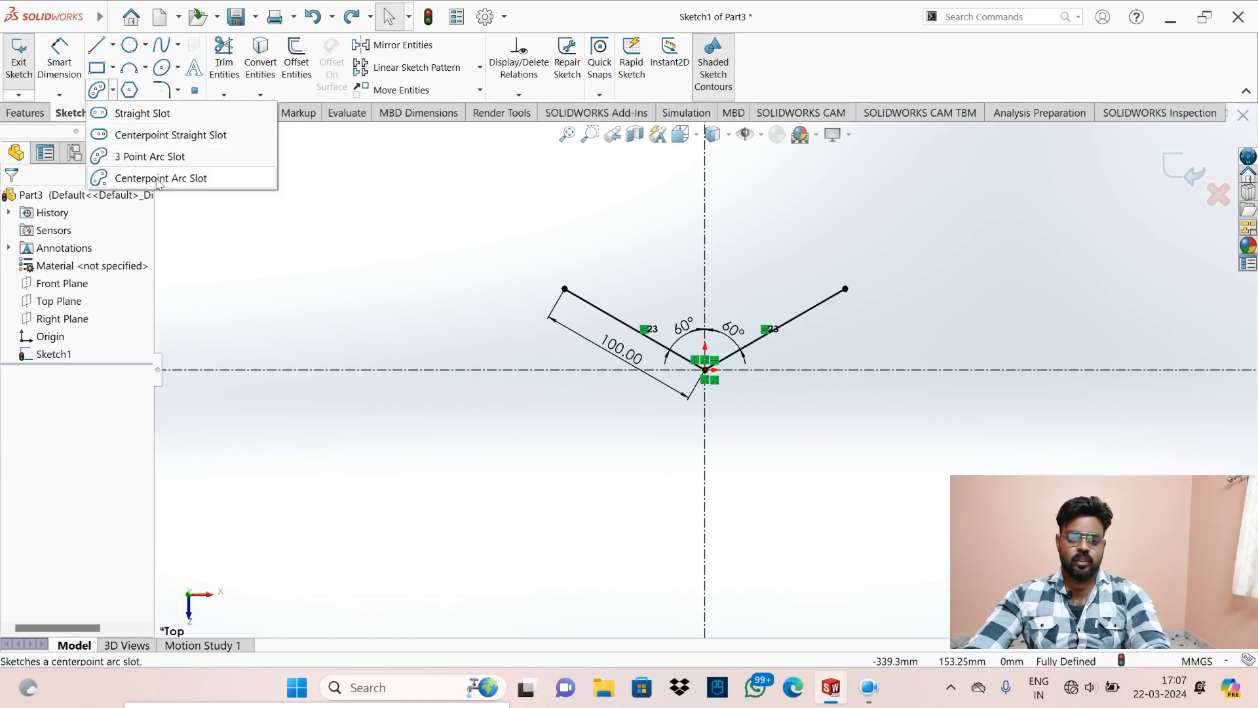
click(158, 178)
click(705, 368)
click(564, 289)
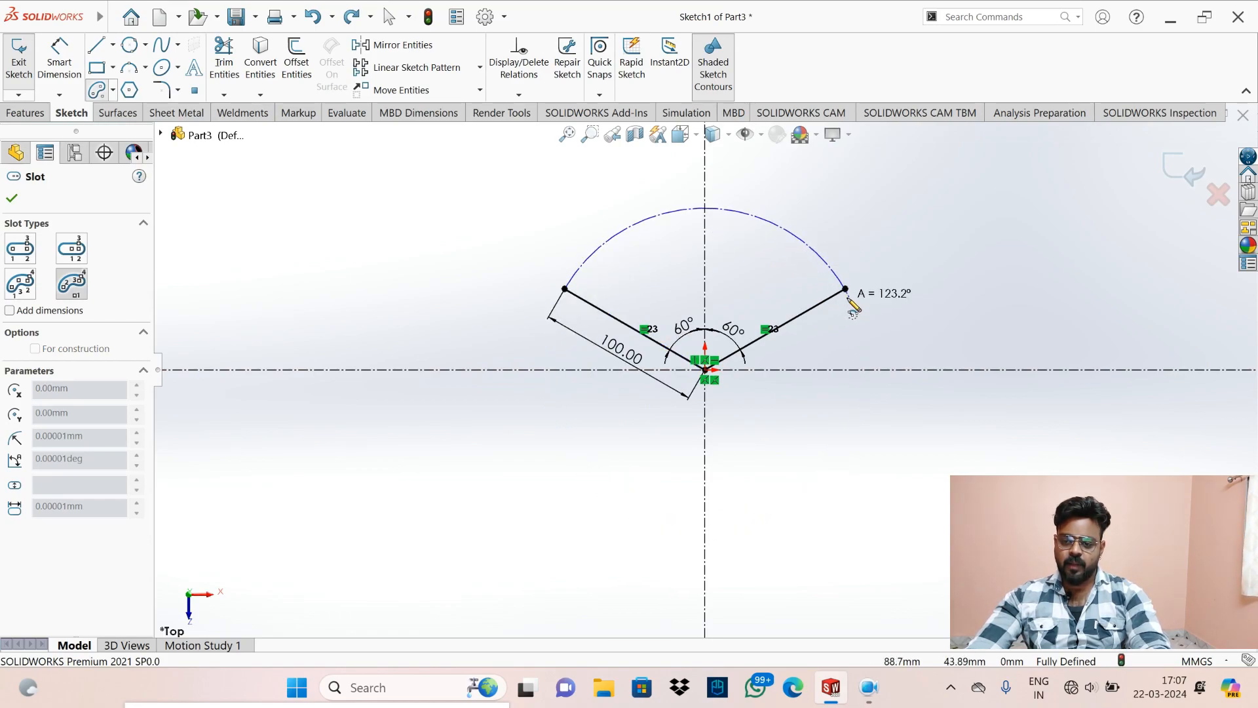
click(828, 265)
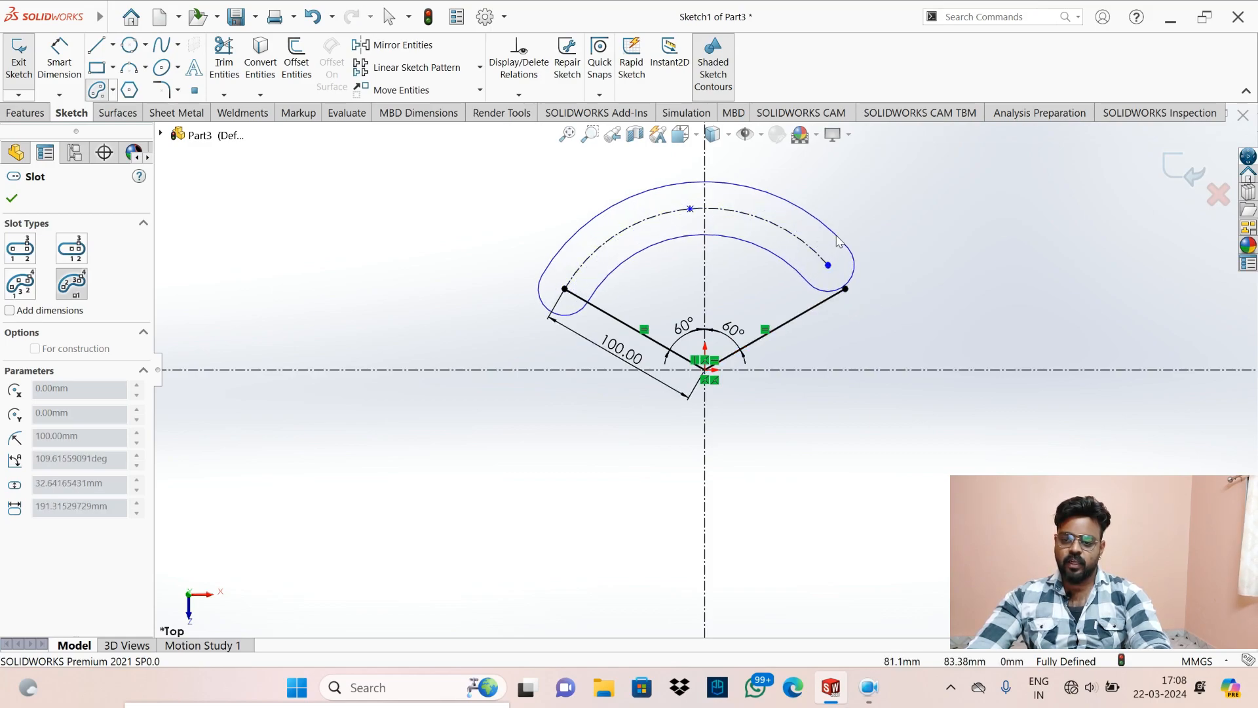
click(845, 226)
key(Escape)
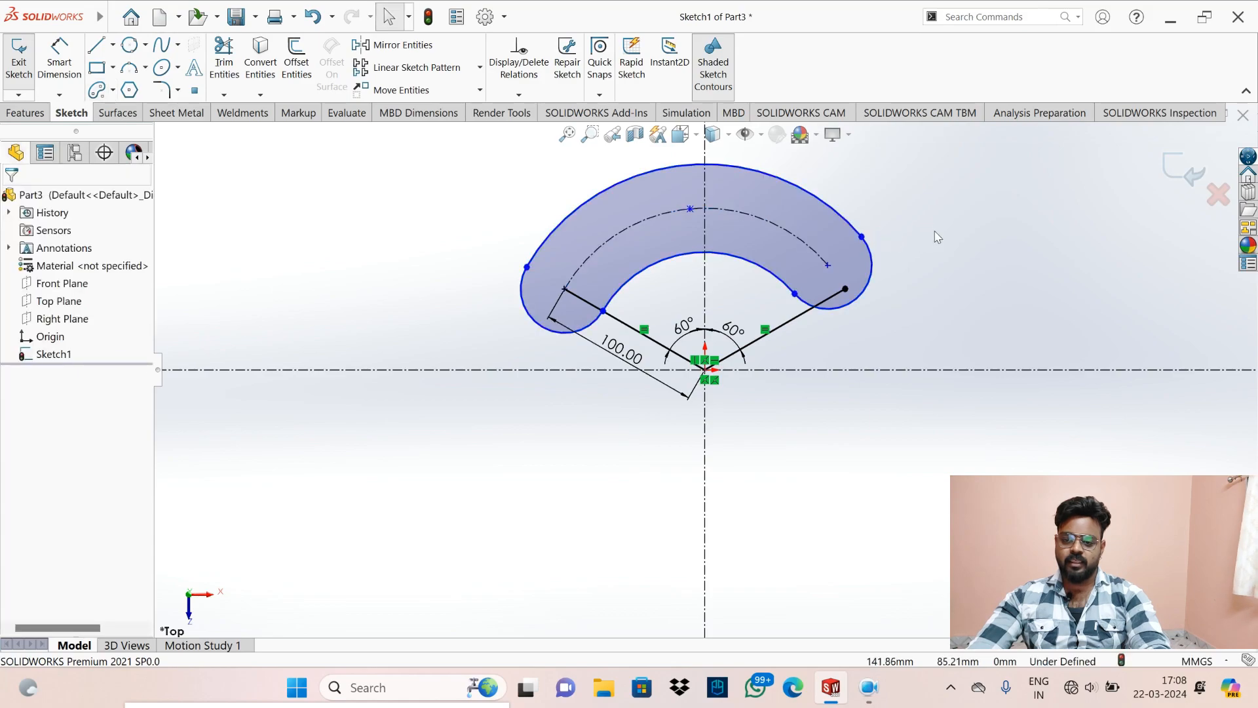
- Make the center point of the slot's right end coincident with the upper endpoint of the V's right line
click(832, 274)
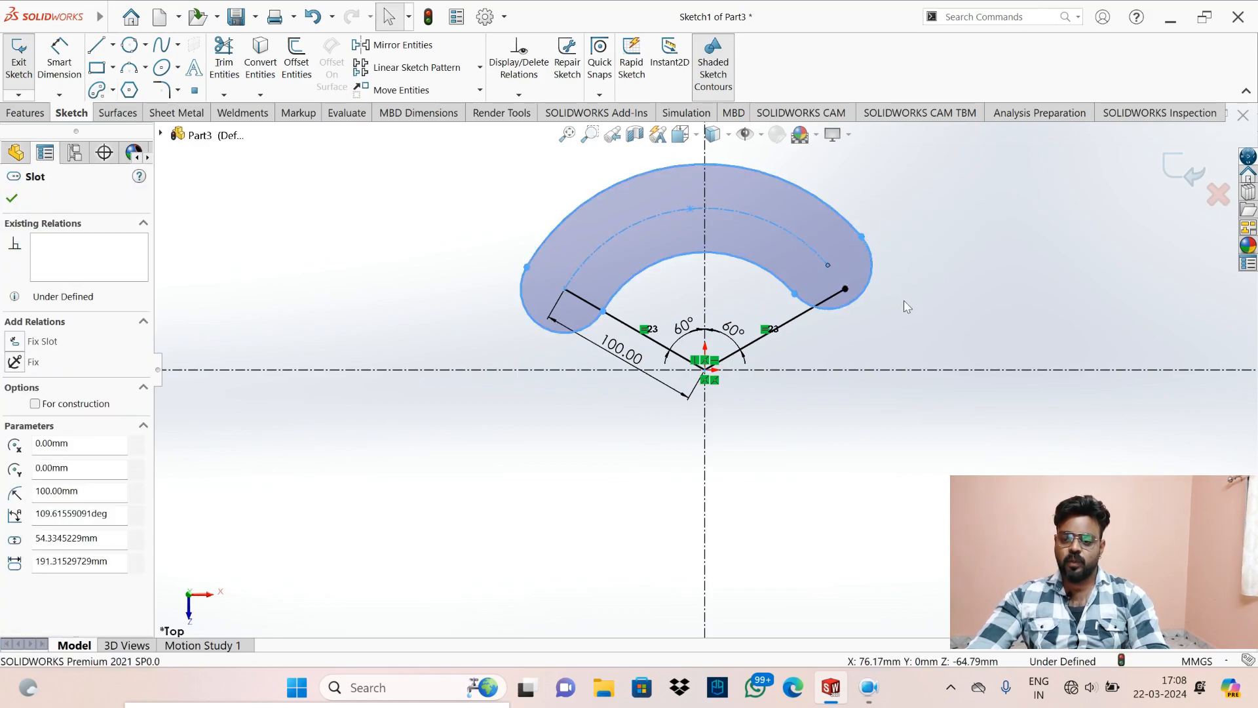
click(849, 287)
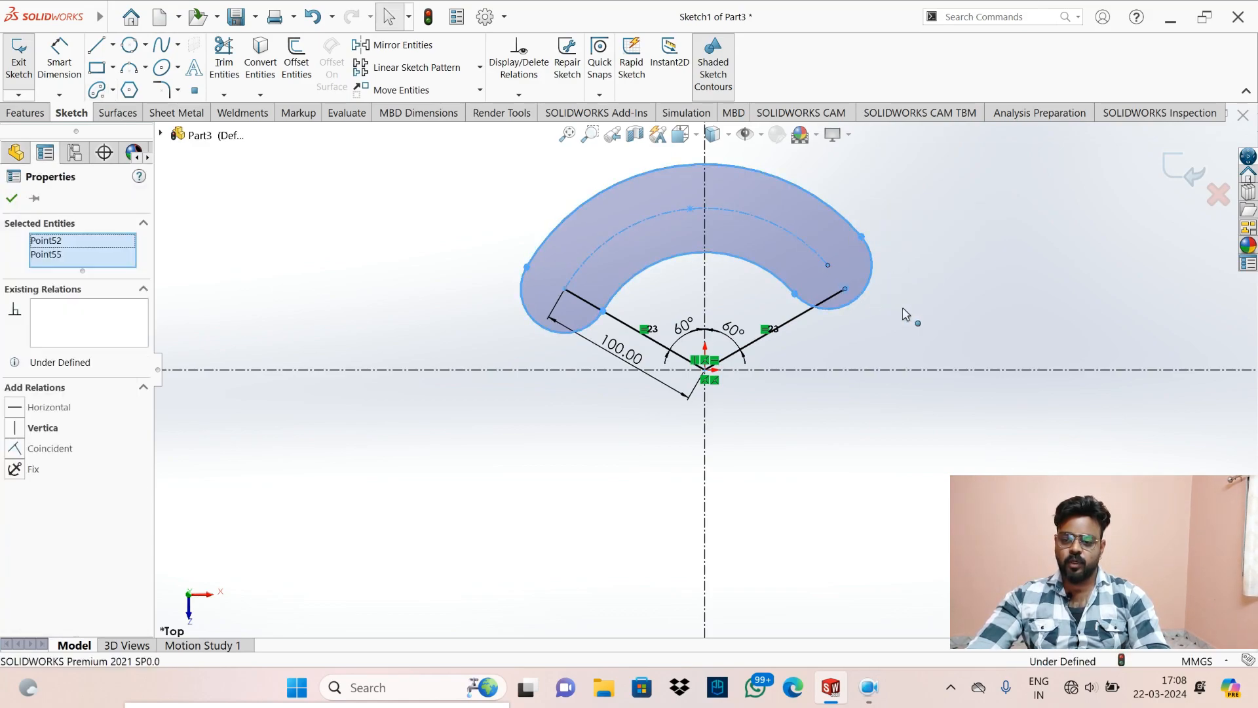
click(973, 308)
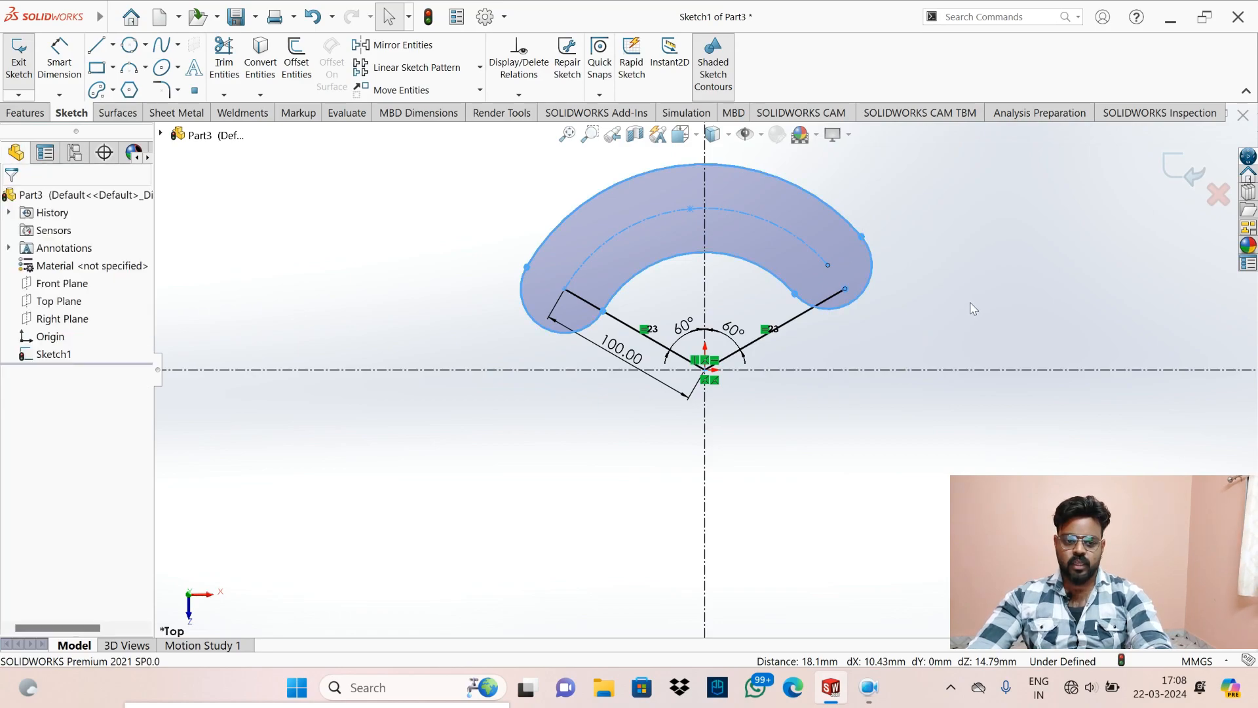
click(827, 264)
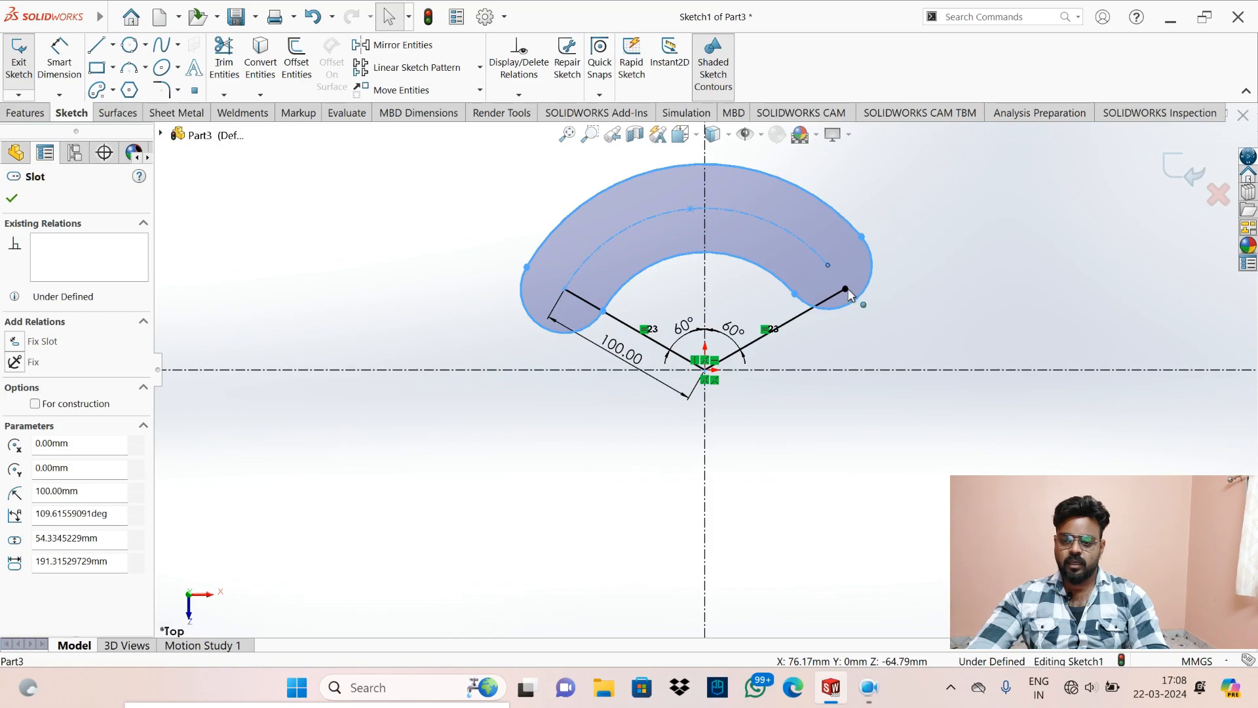
click(847, 290)
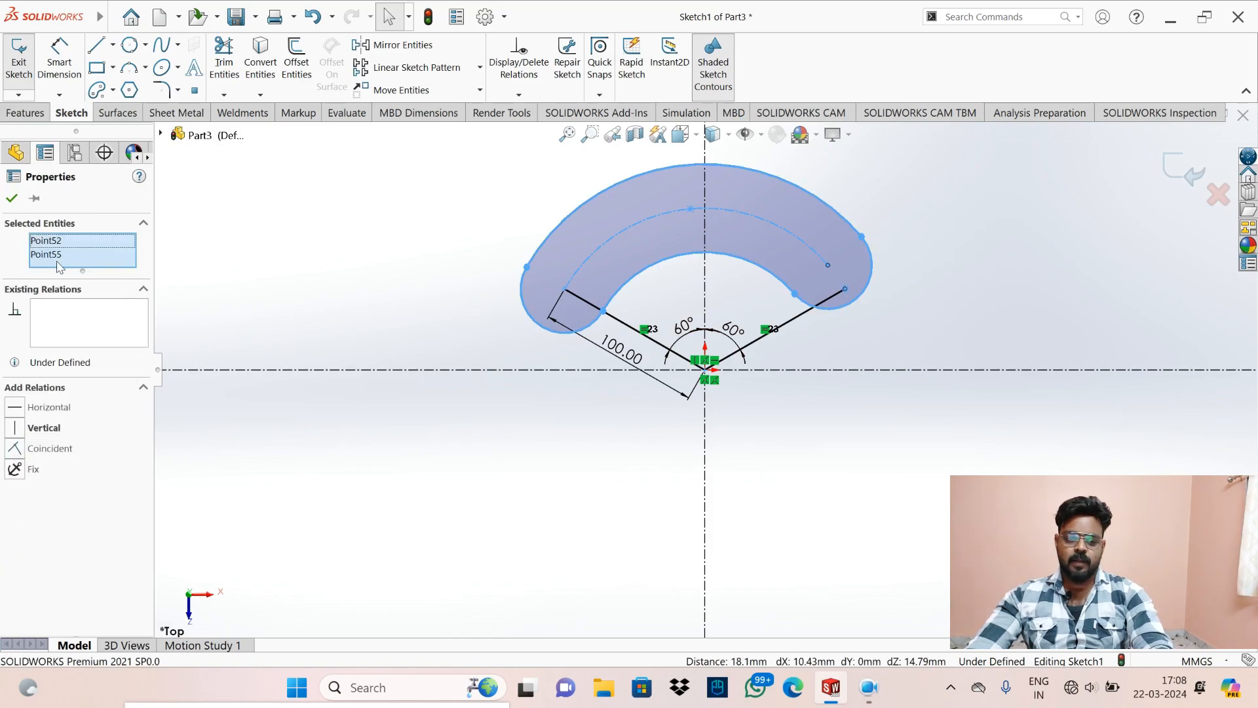
click(50, 449)
click(13, 200)
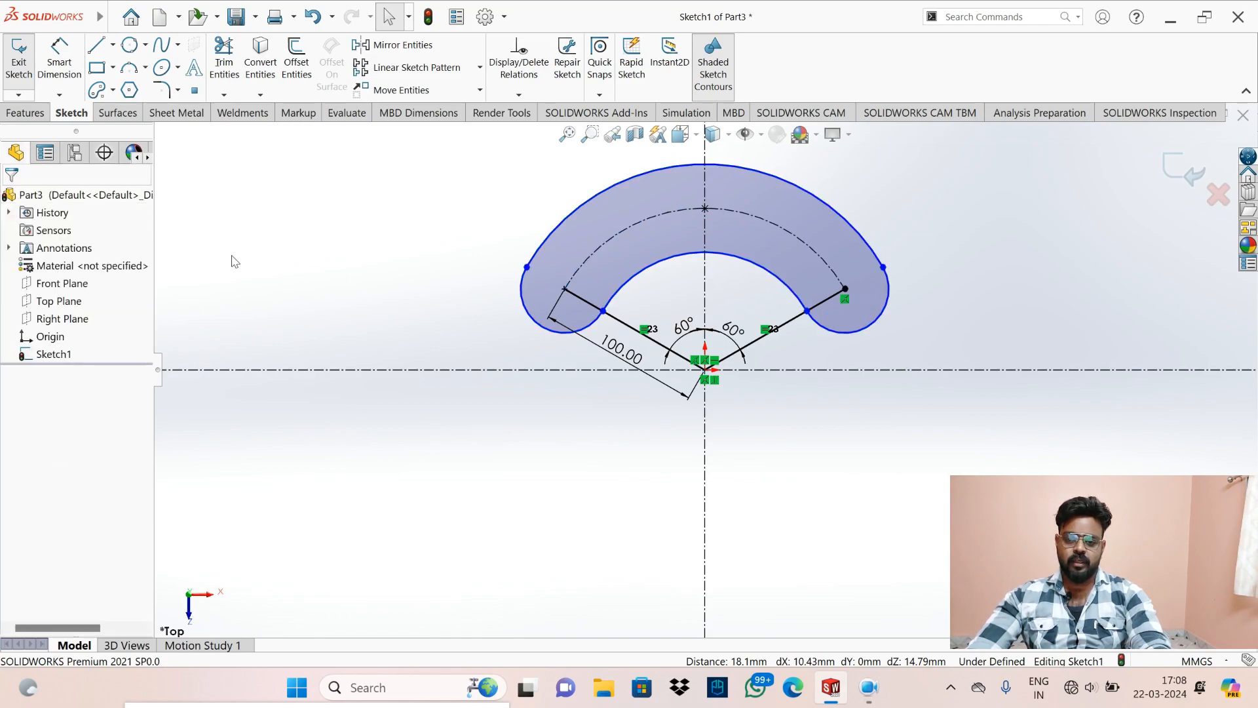
- Dimension the radius of the centerpoint arc slot's left end cap as 30 mm and end dimensioning
click(59, 62)
click(522, 298)
click(388, 300)
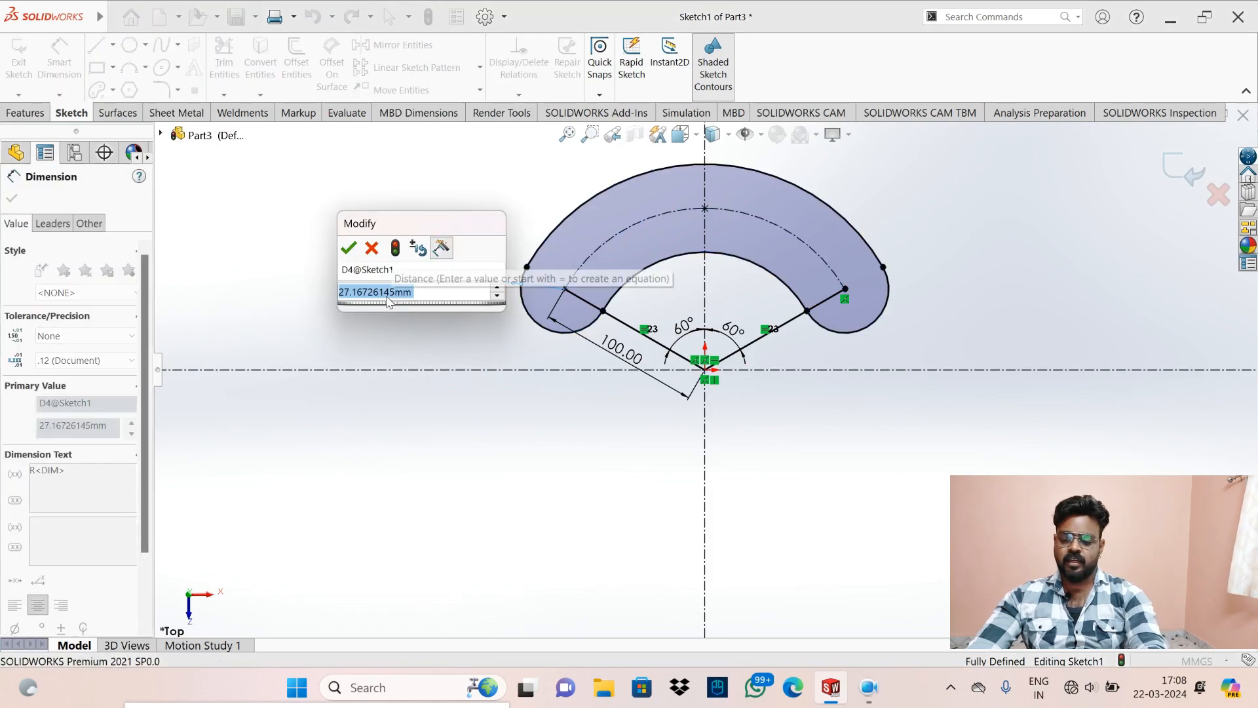
text(30)
key(Return)
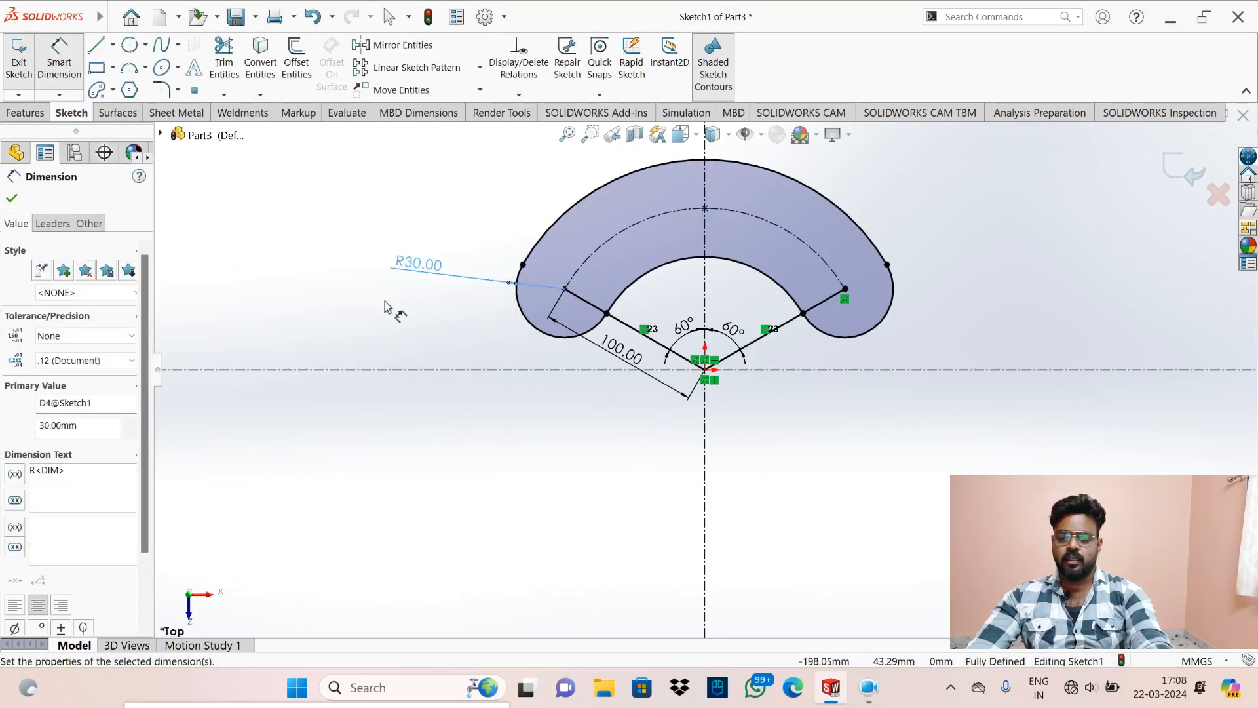
key(Escape)
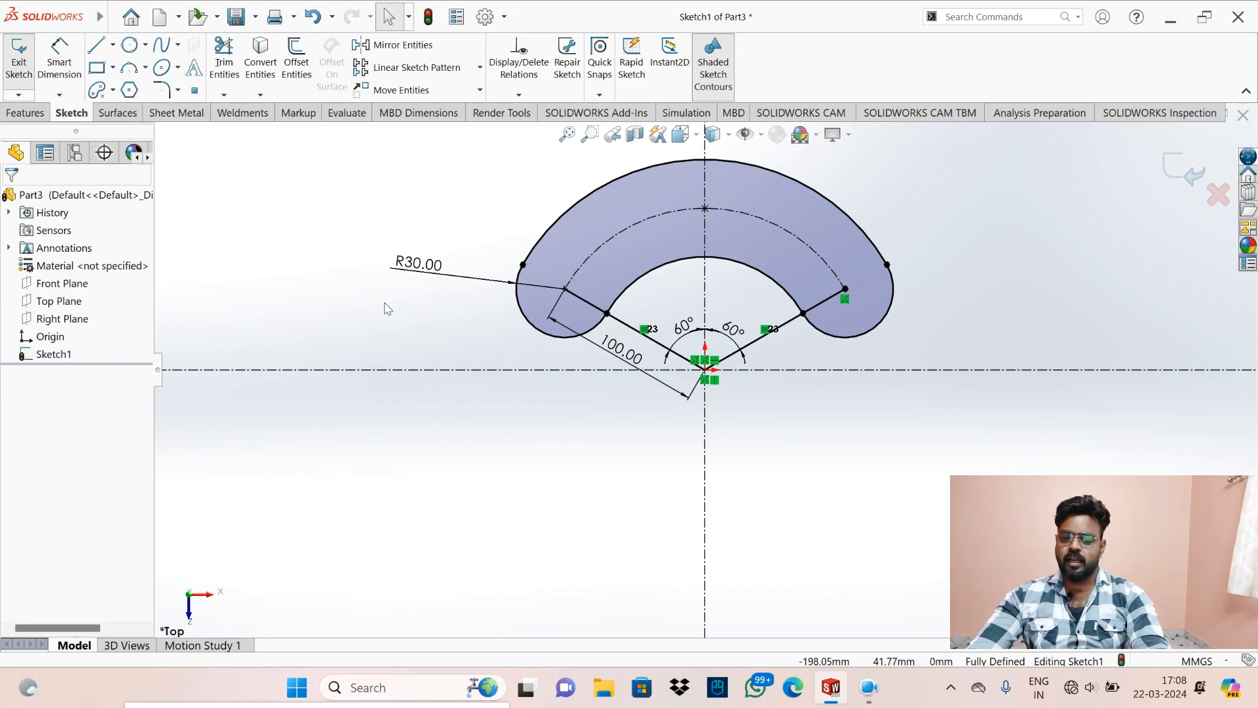
- Delete the centerpoint arc slot, the V lines and all their dimensions, leaving only the two construction lines
mouse_move(401, 138)
mouse_down()
mouse_move(700, 288)
mouse_move(983, 504)
mouse_up()
key(Delete)
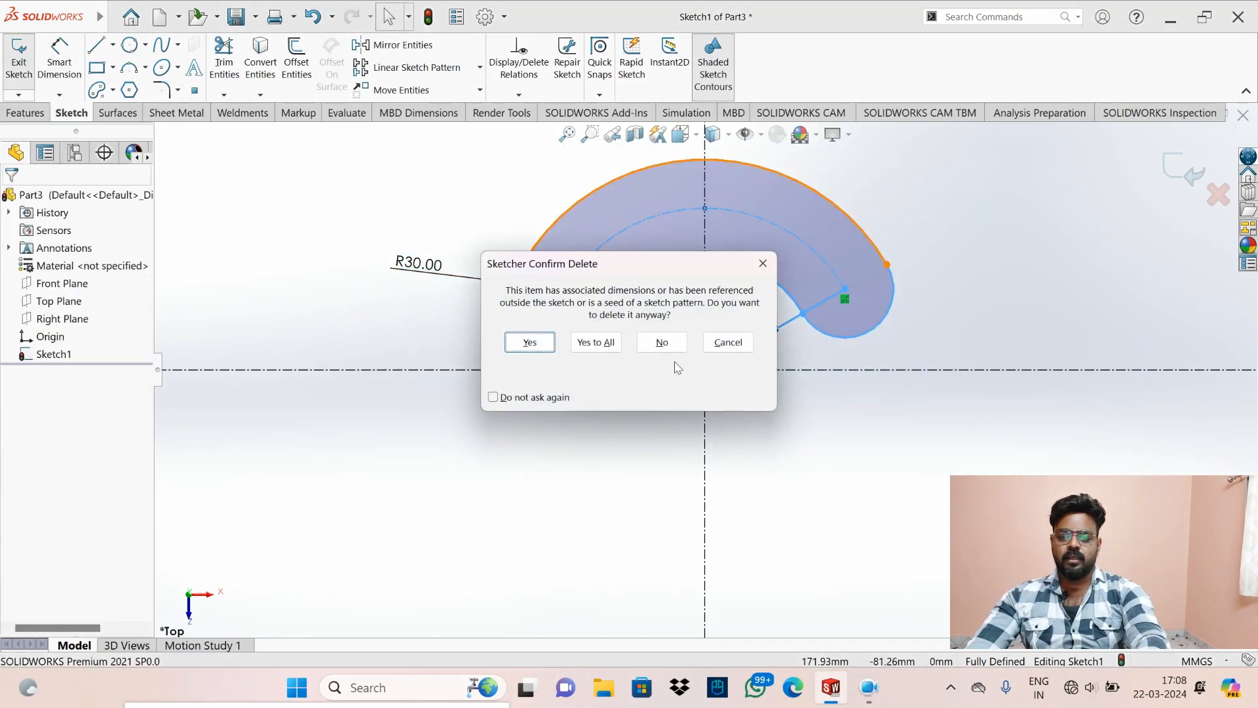
click(595, 342)
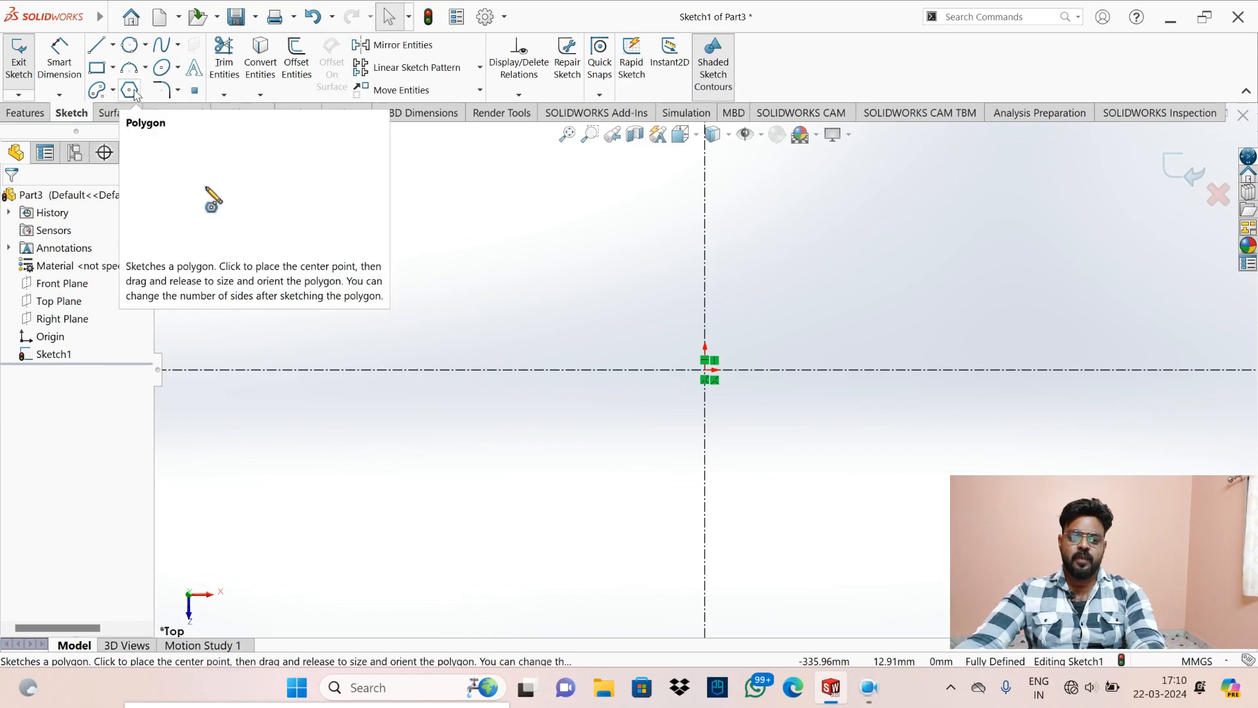
- Sketch a 6-sided polygon centred on the origin with an inscribed circle about 162 mm in diameter, rotated about 49°
click(130, 91)
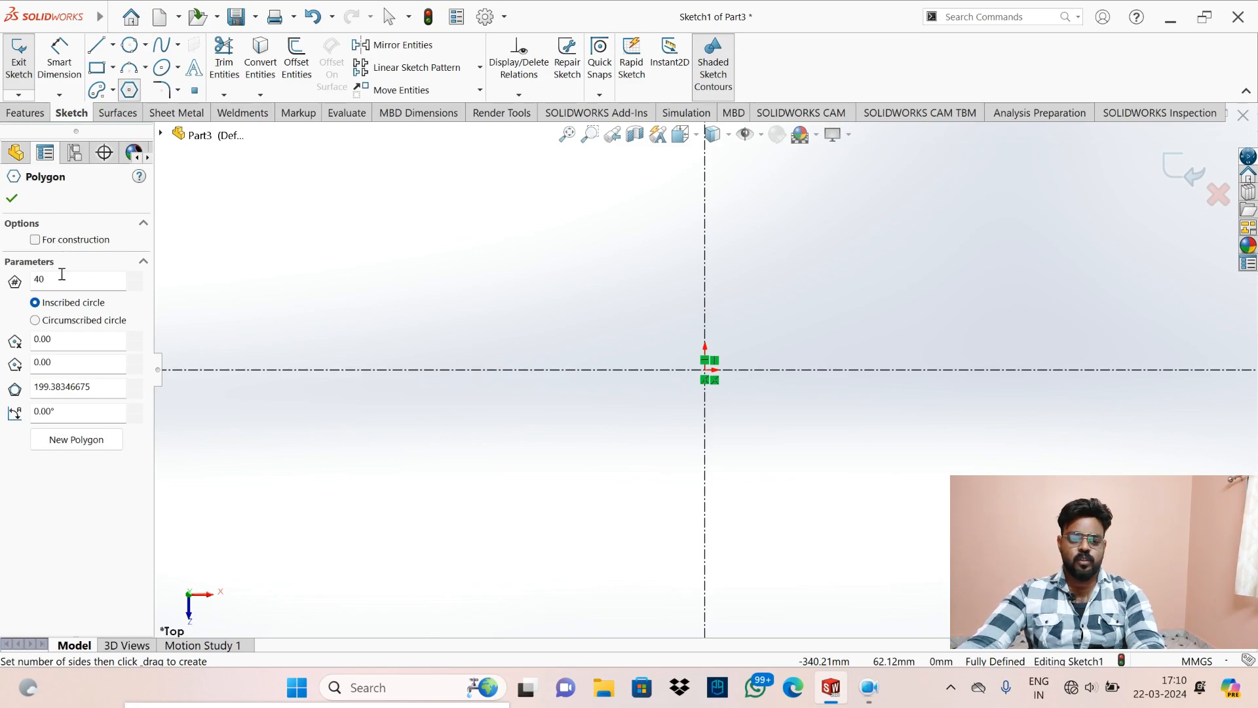
drag(61, 280, 24, 289)
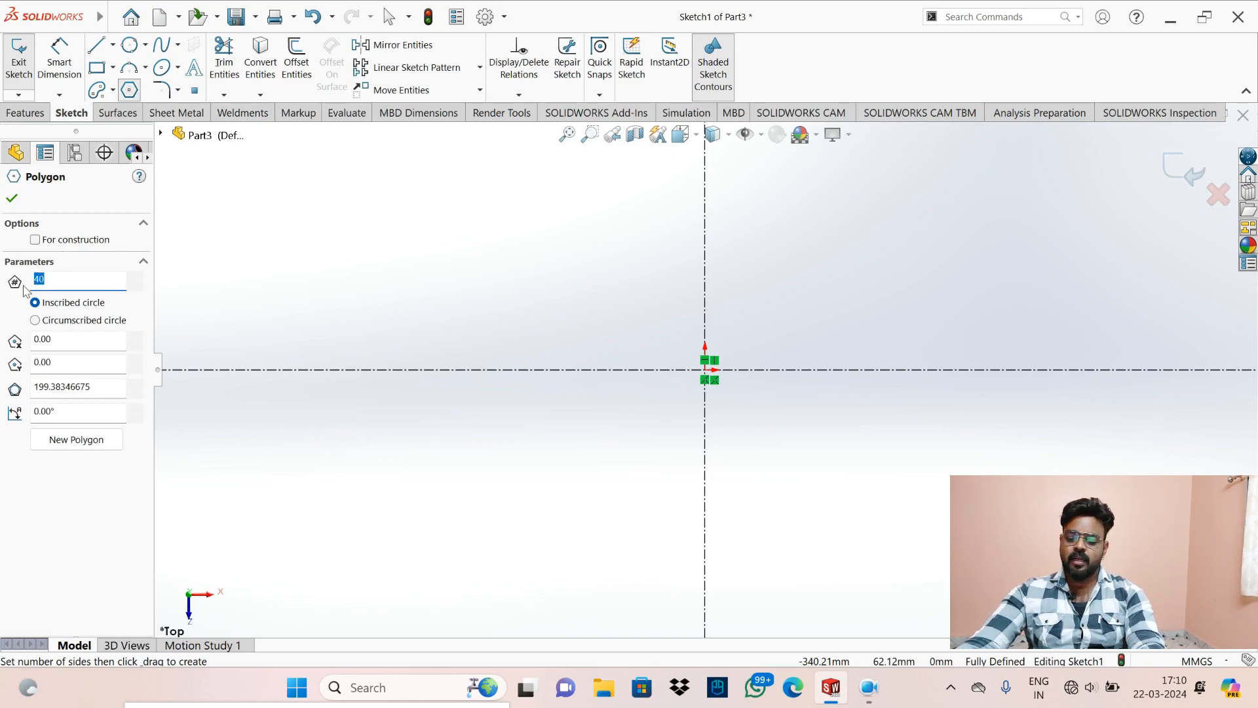
text(6)
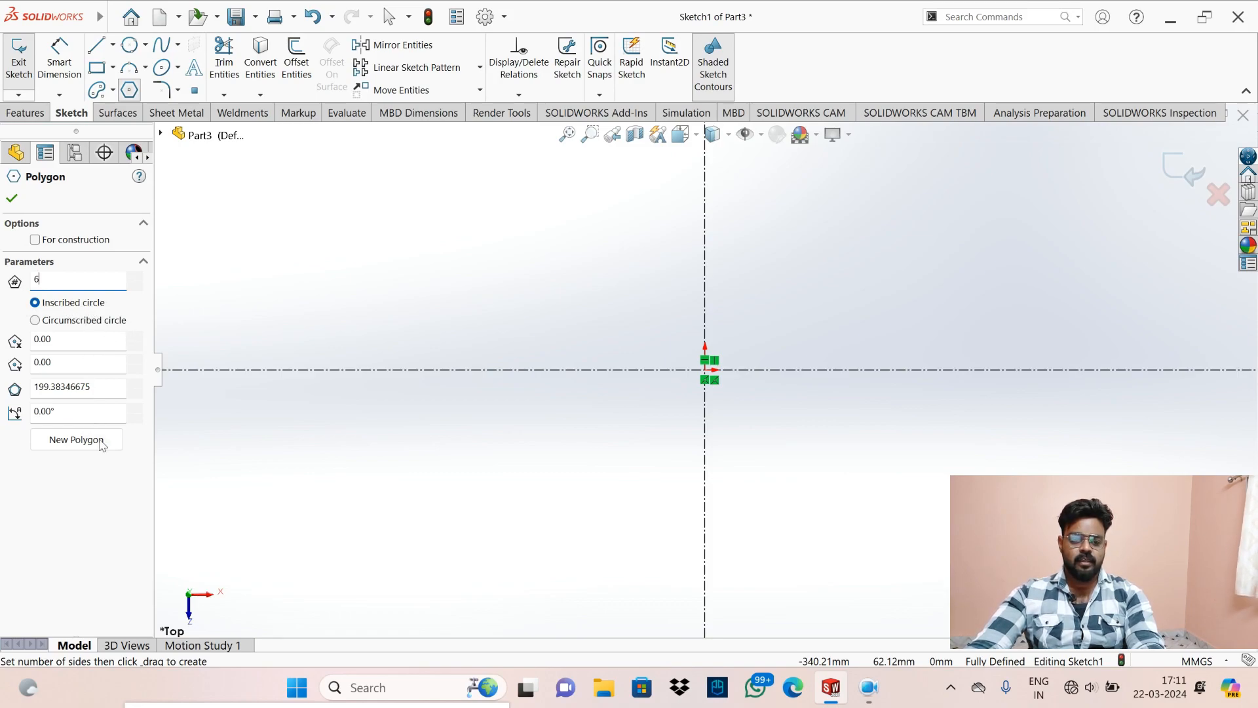
click(707, 371)
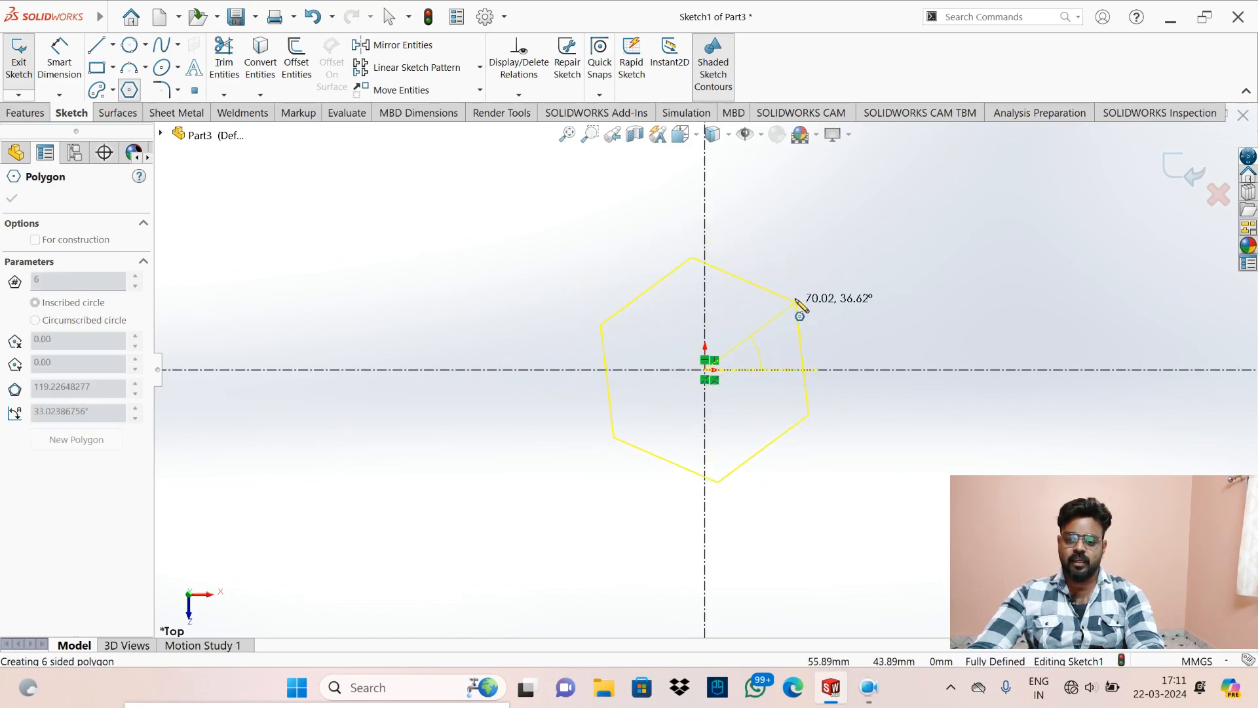
click(805, 255)
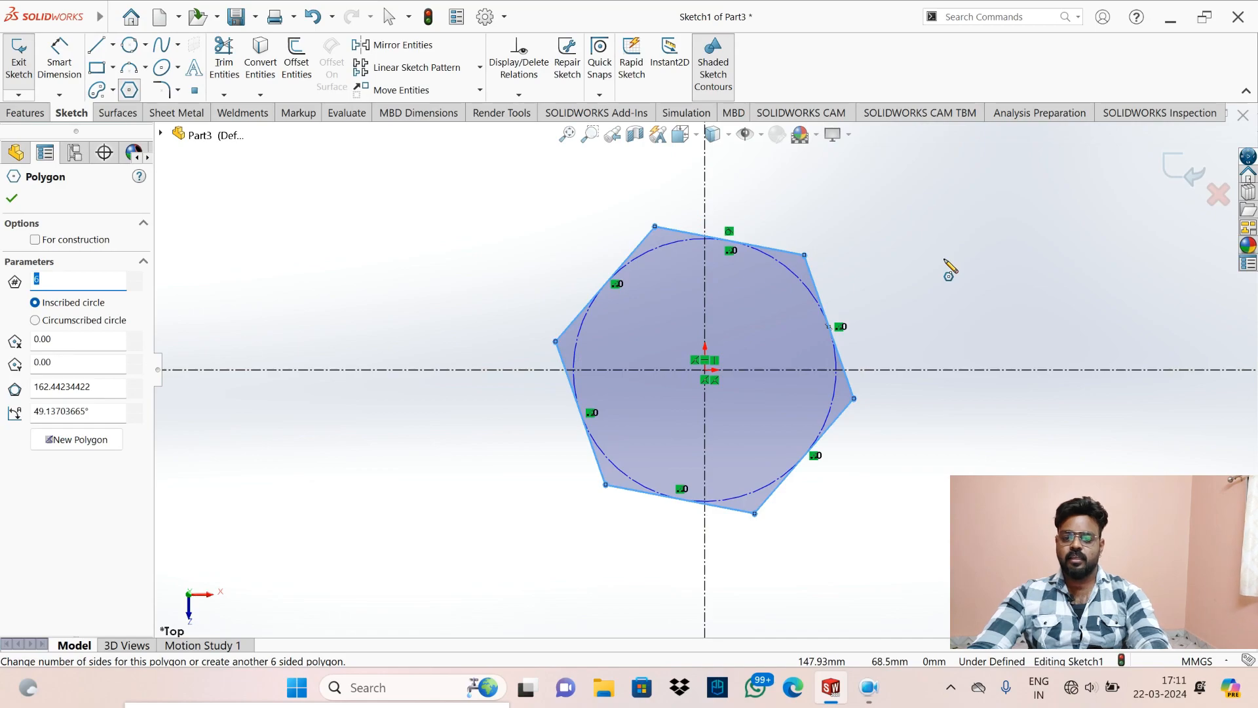
key(Escape)
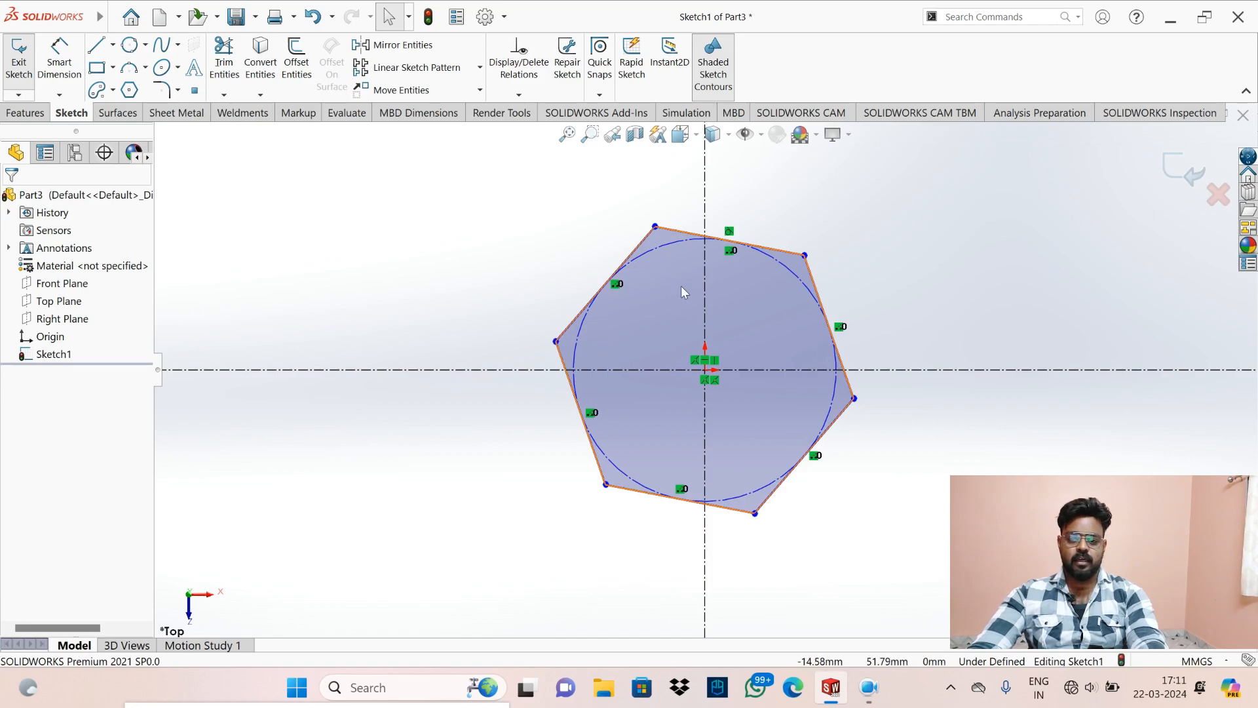
- Dimension the length of the polygon's upper-right side as 95 mm and end dimensioning
click(59, 69)
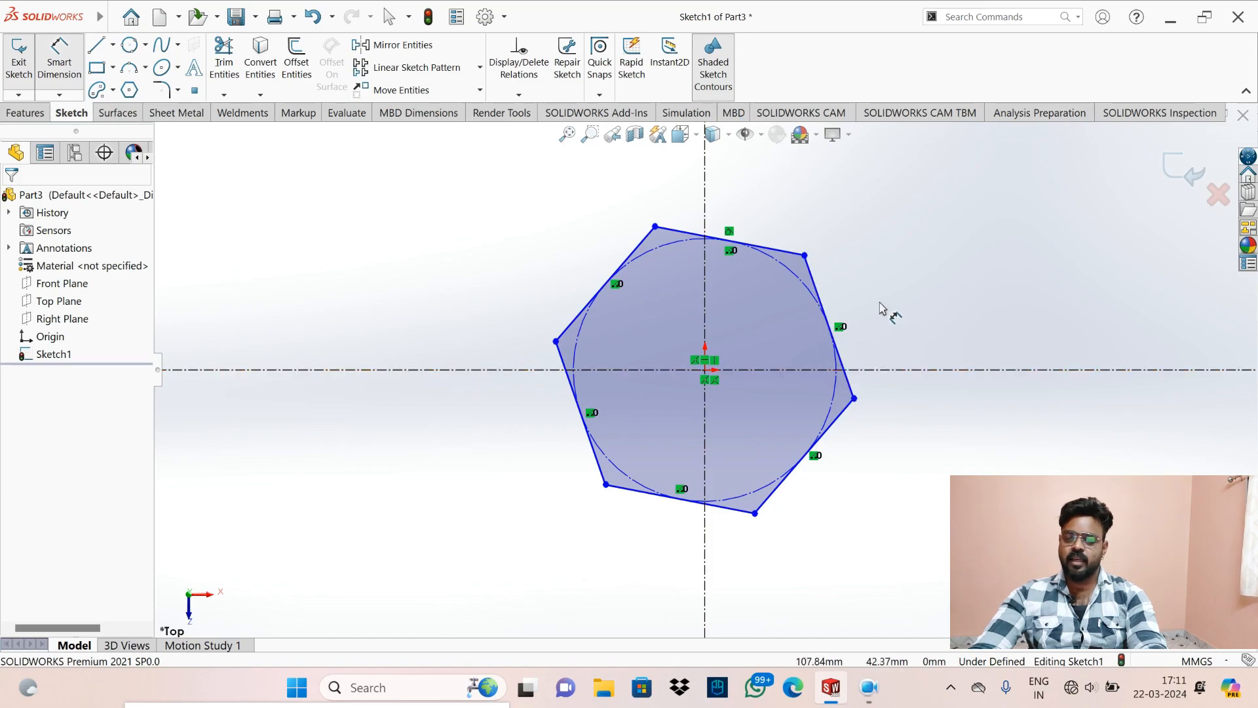
click(819, 285)
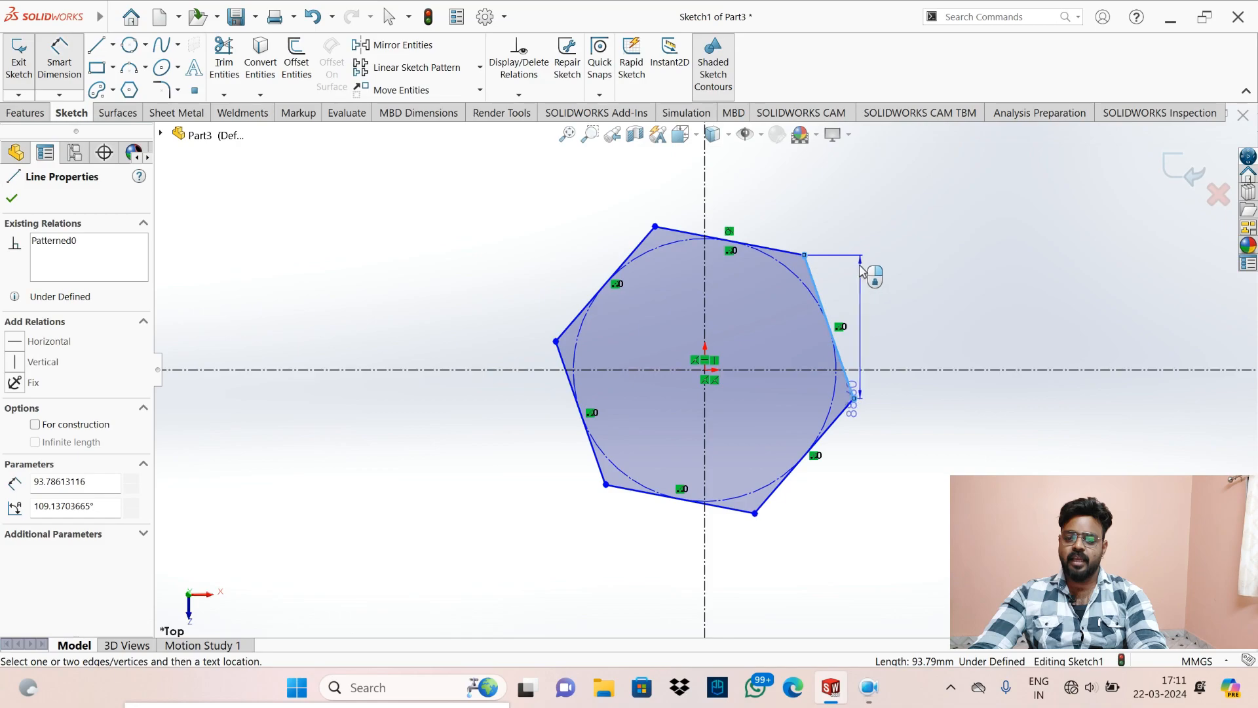
click(851, 281)
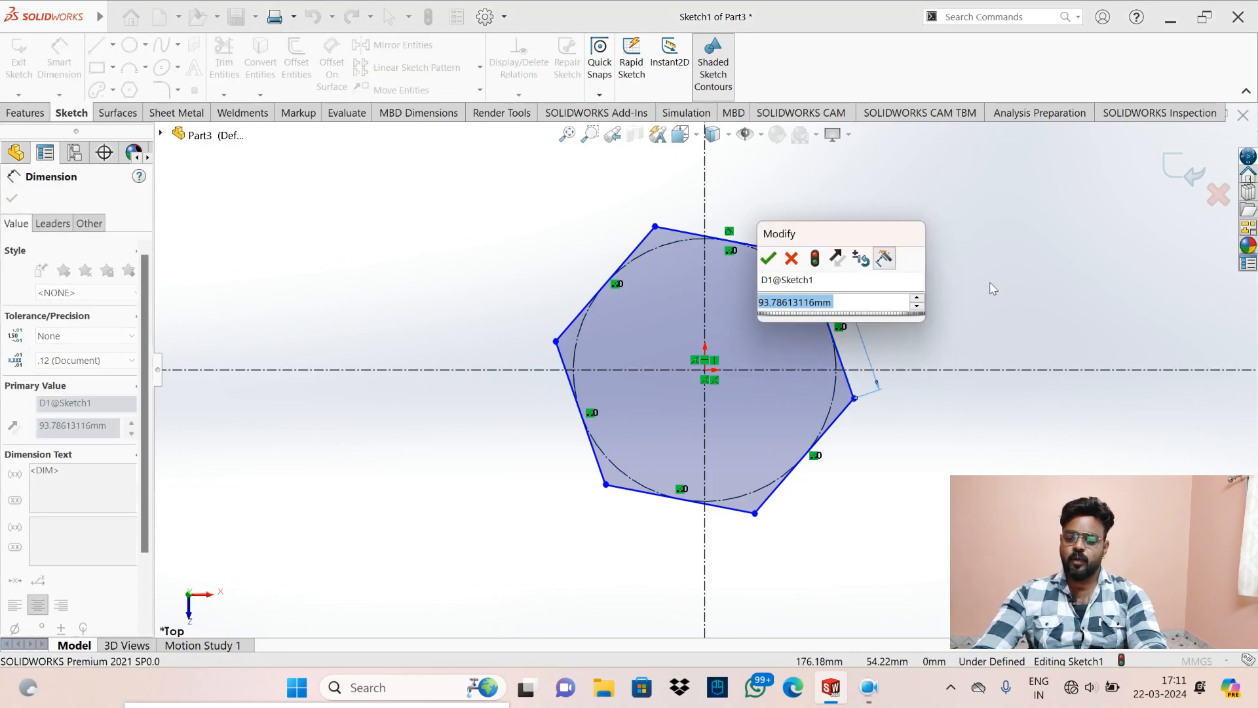
text(95)
key(Return)
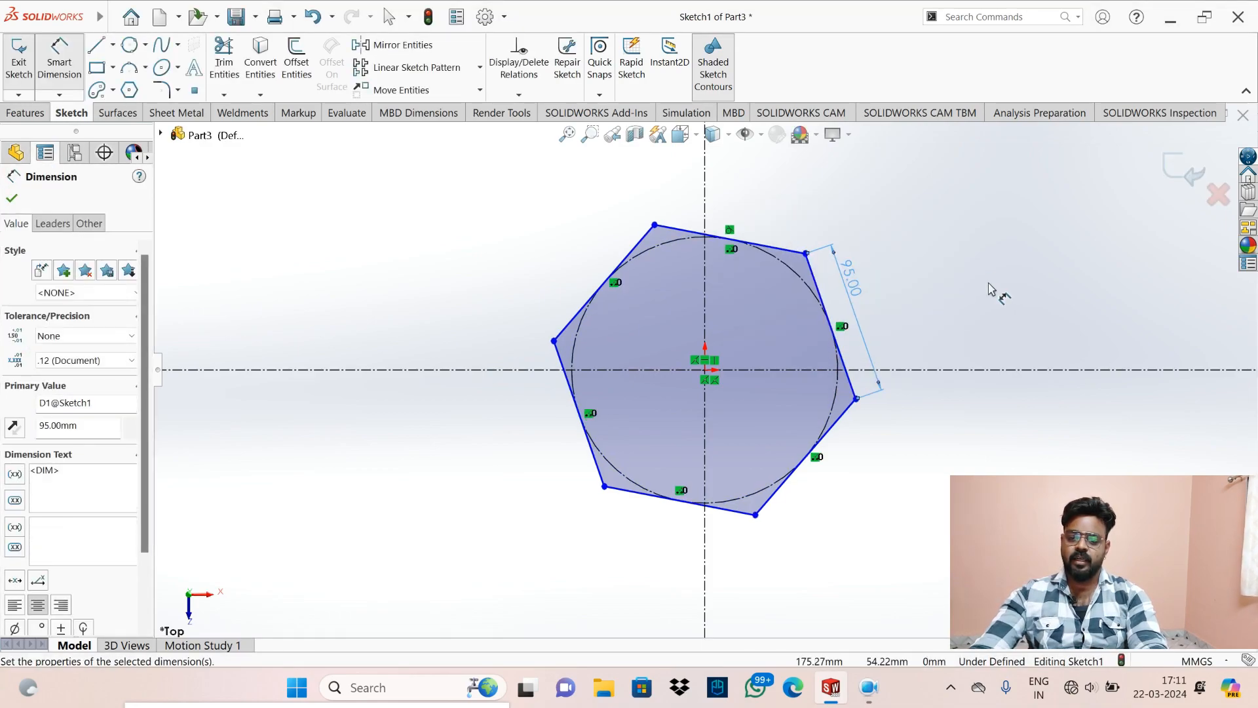
key(Escape)
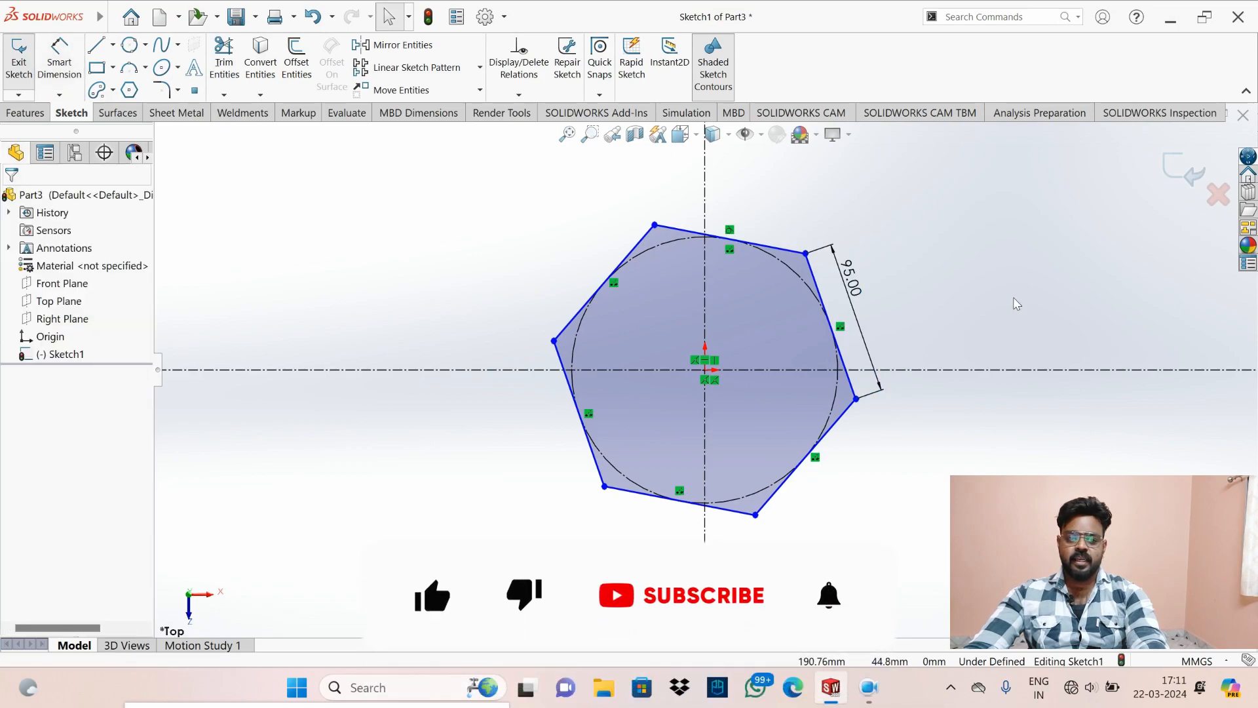
- Rotate the polygon slightly clockwise about the origin by moving its upper-right vertex, then clear the selection
click(806, 253)
drag(806, 256, 830, 249)
drag(794, 291, 827, 249)
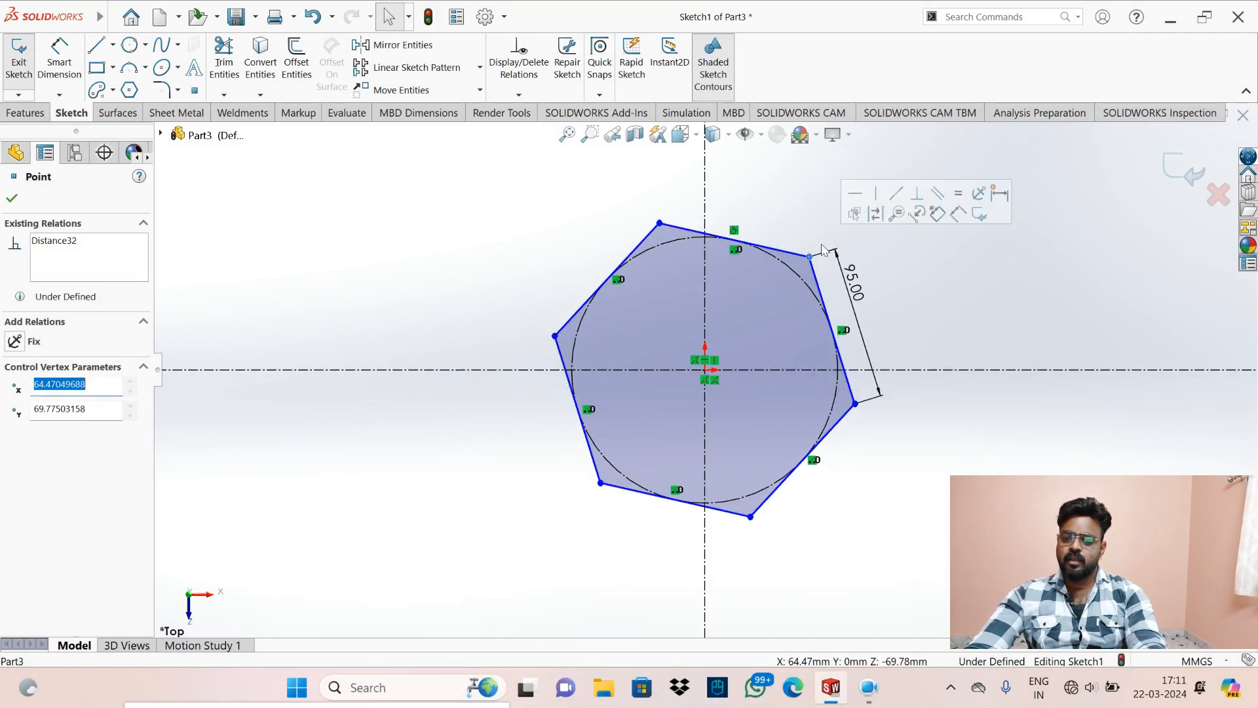
click(844, 205)
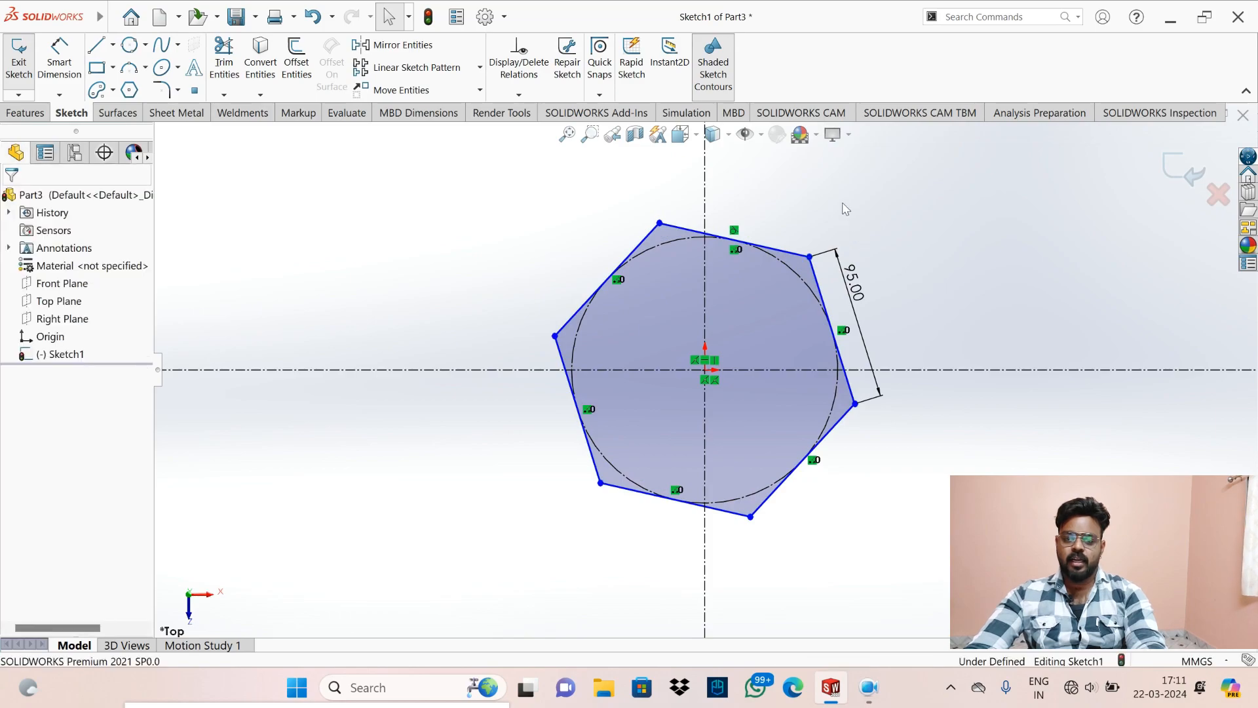
- Try to dimension the length of the polygon's top side, cancel the driven dimension and end dimensioning
click(52, 51)
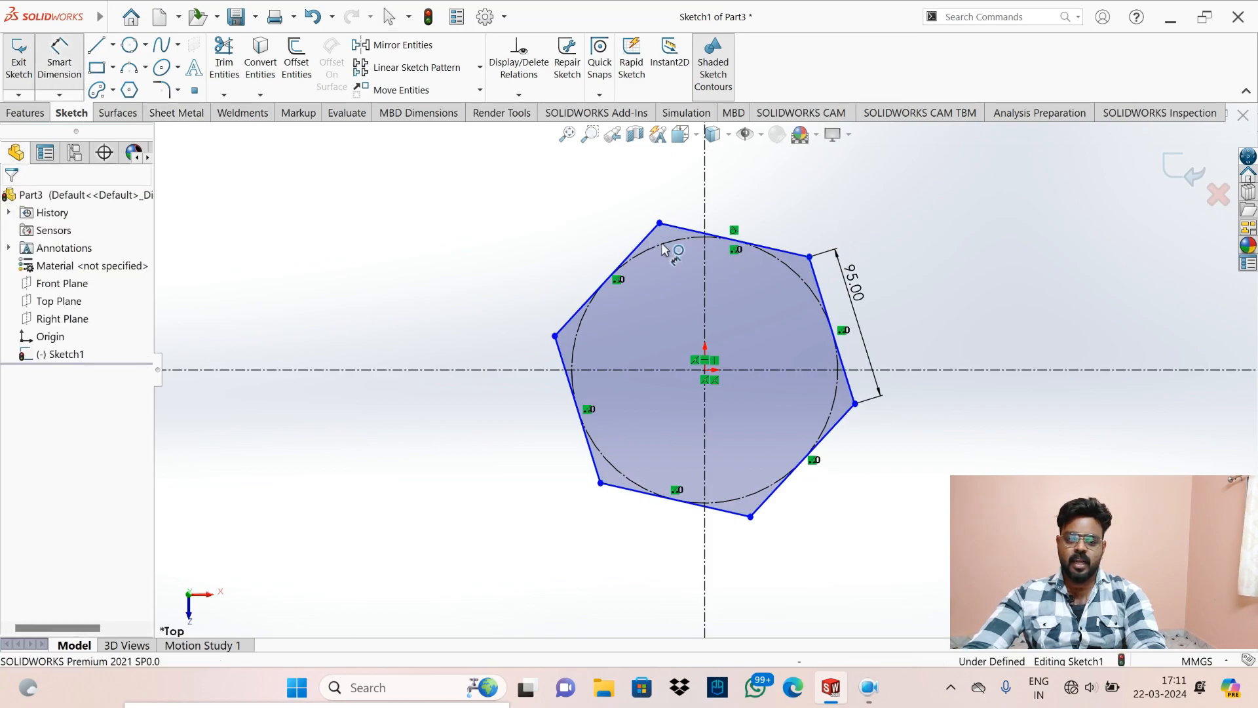
click(758, 245)
click(779, 240)
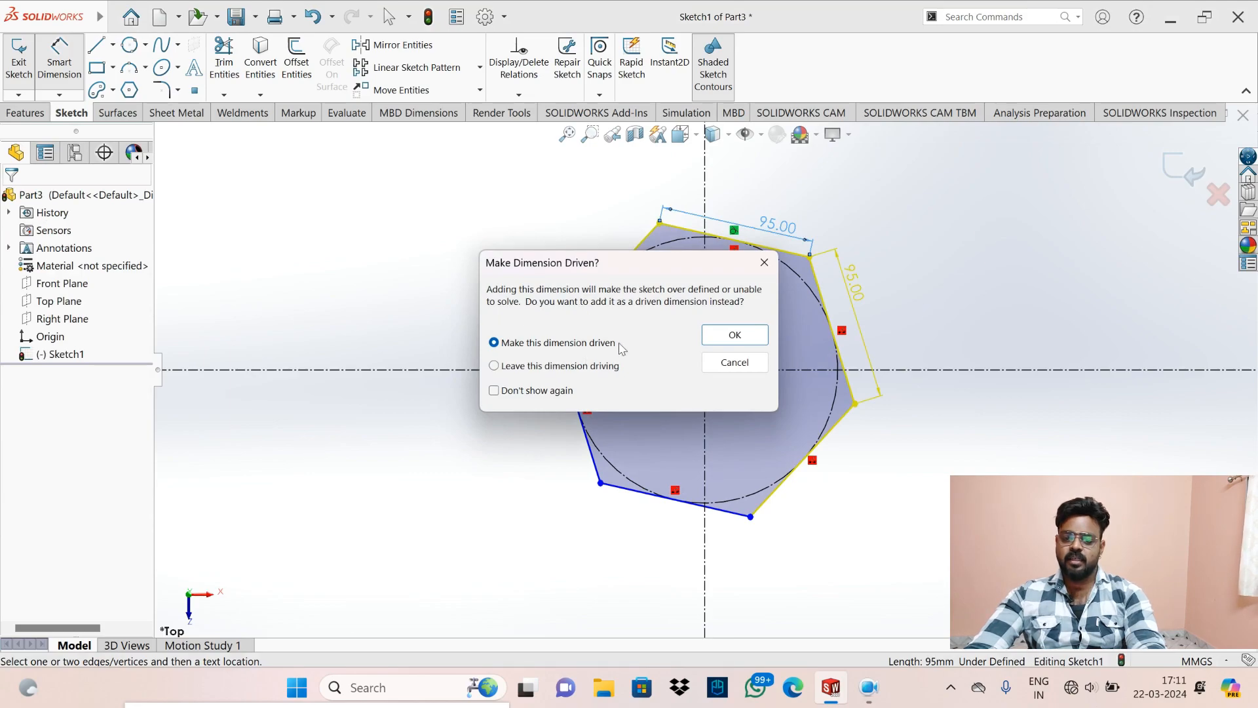
click(743, 363)
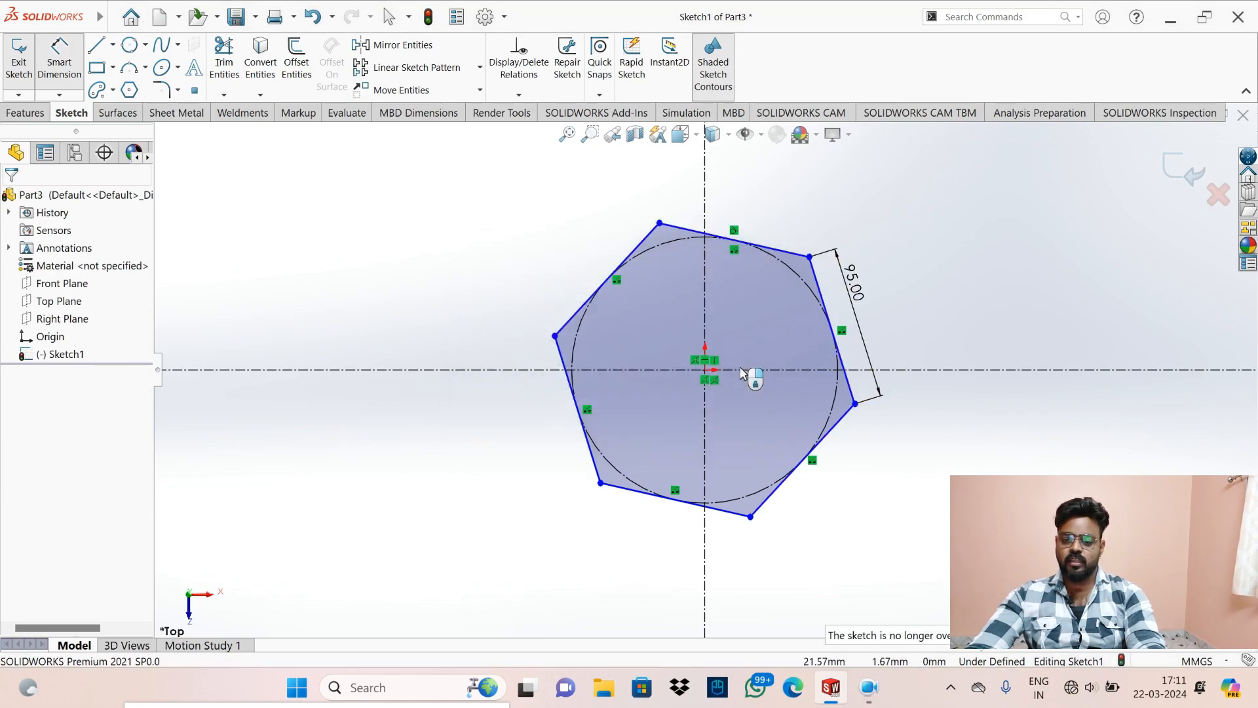
click(810, 256)
key(Escape)
key(Escape)
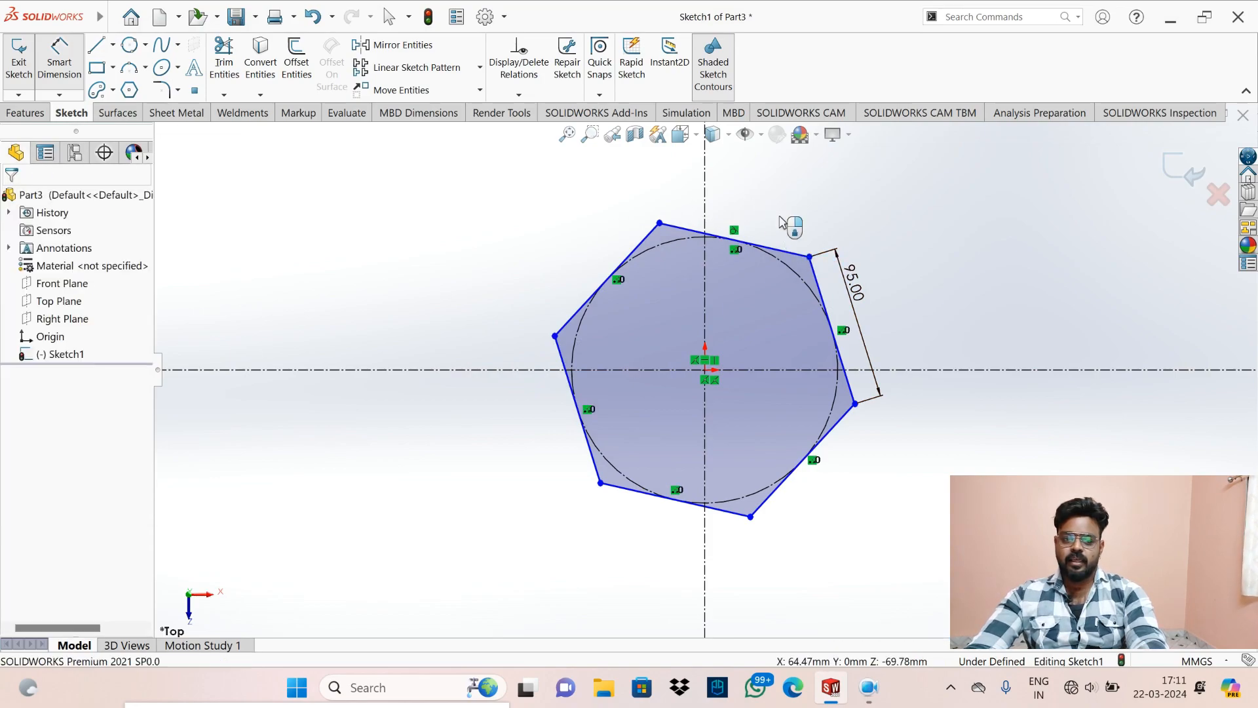
- Rotate the polygon further clockwise by its upper-right vertex and make that vertex coincident with the horizontal construction line
drag(810, 258, 947, 163)
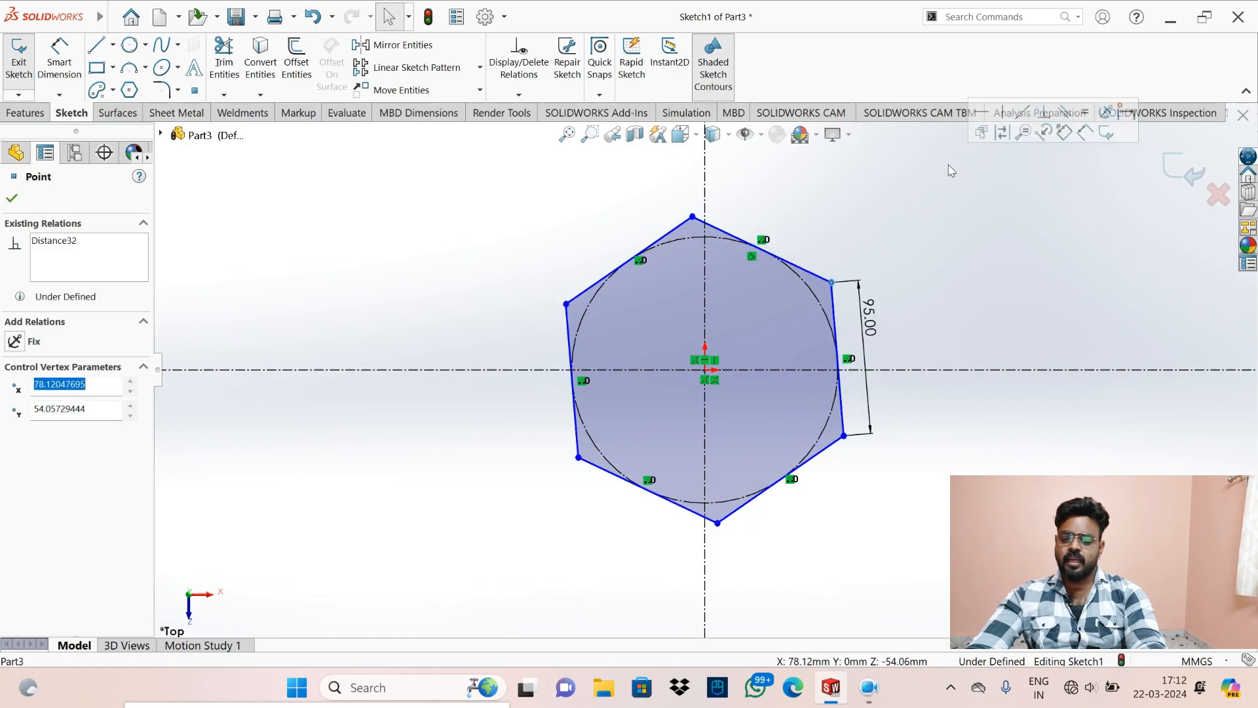
click(977, 229)
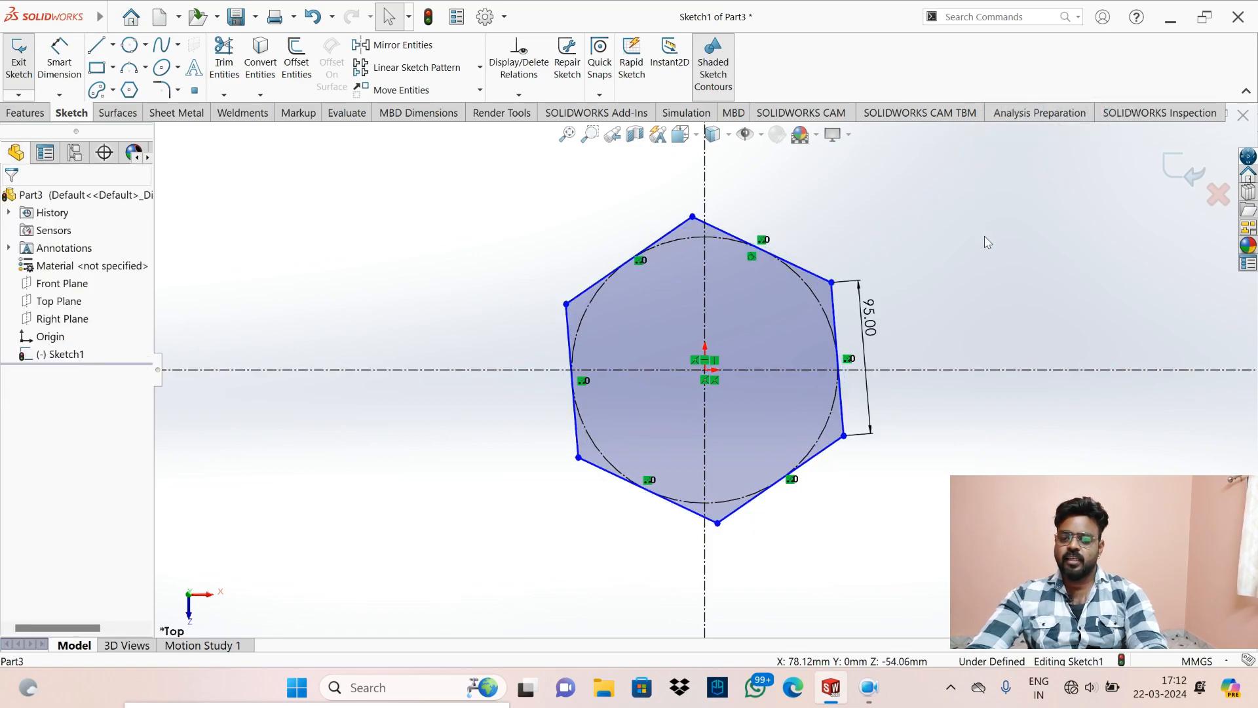
click(832, 282)
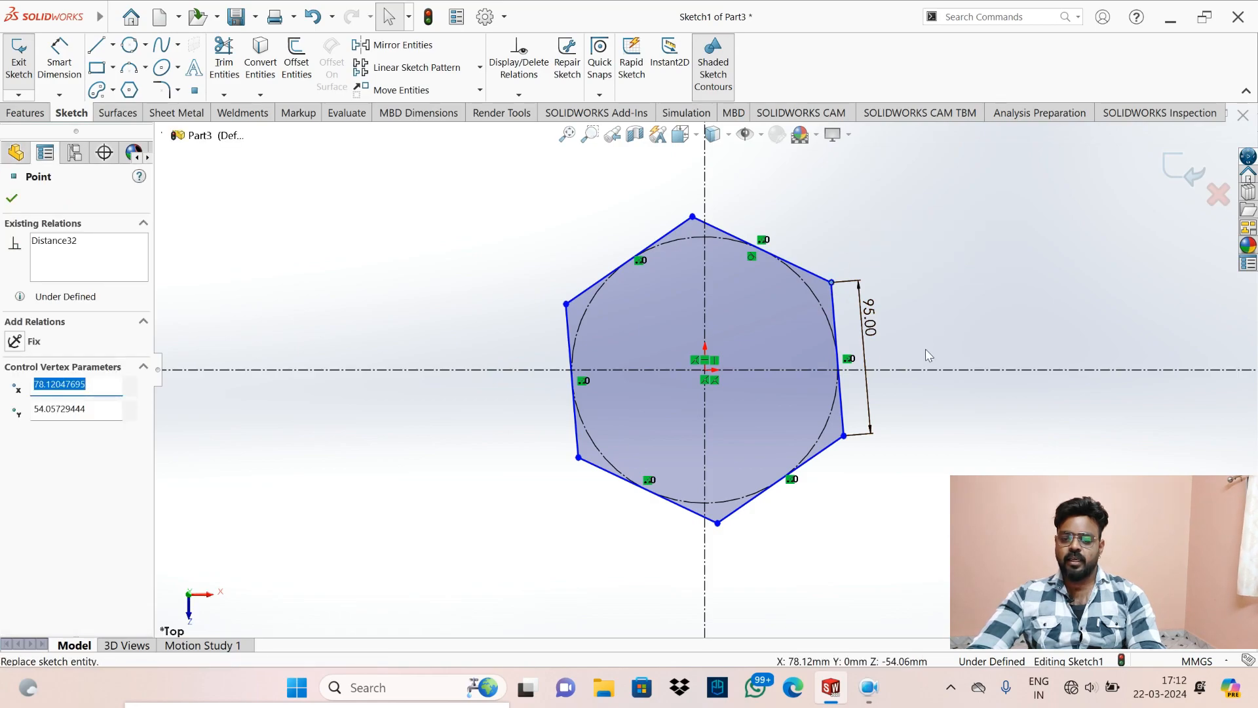
ctrl+click(910, 370)
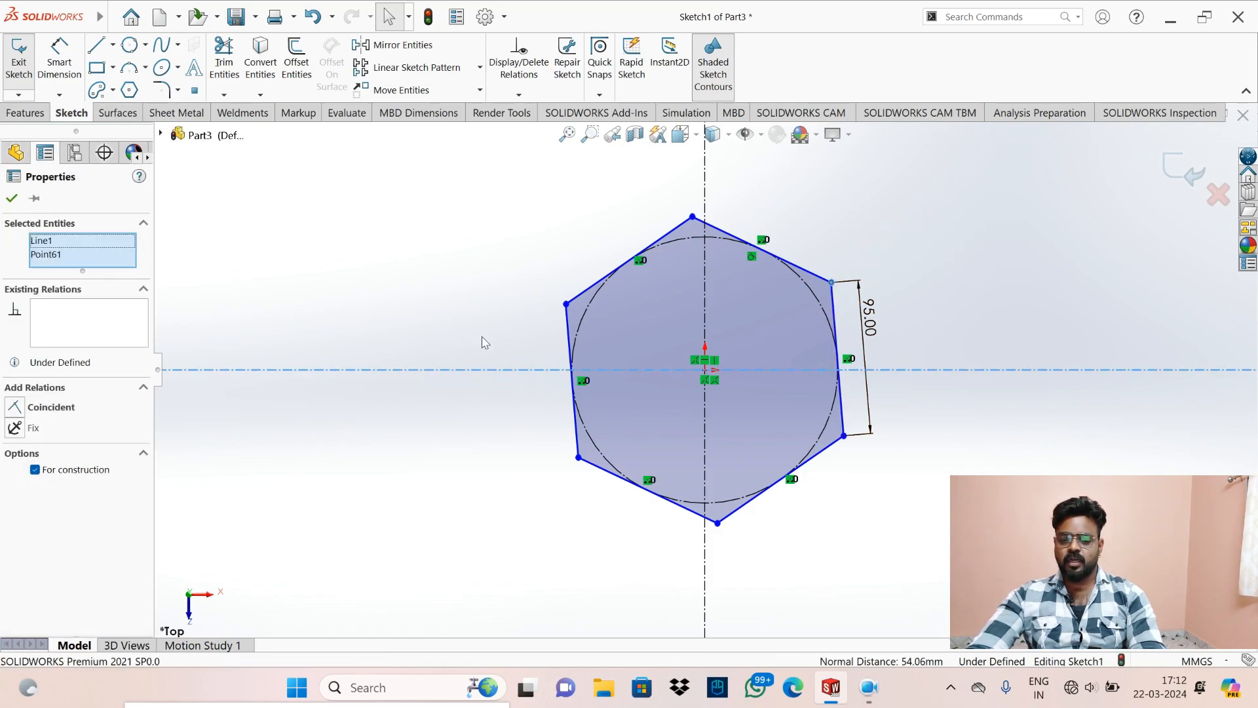
click(66, 409)
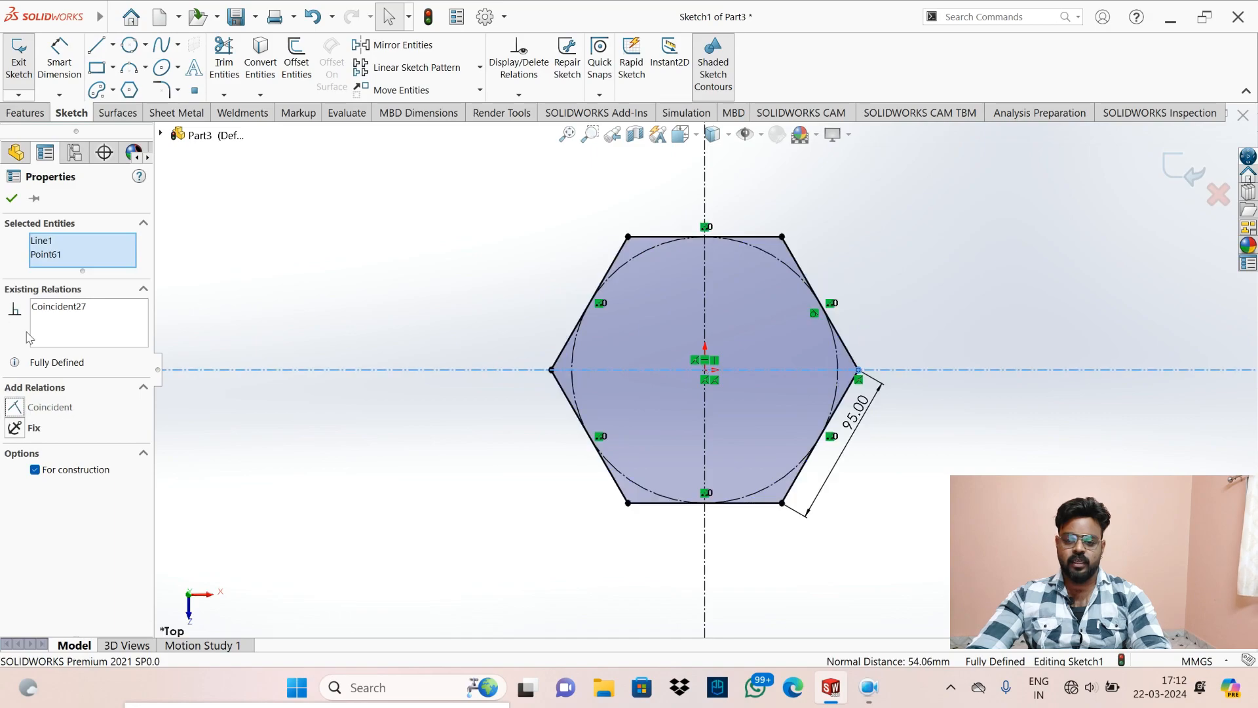
click(11, 197)
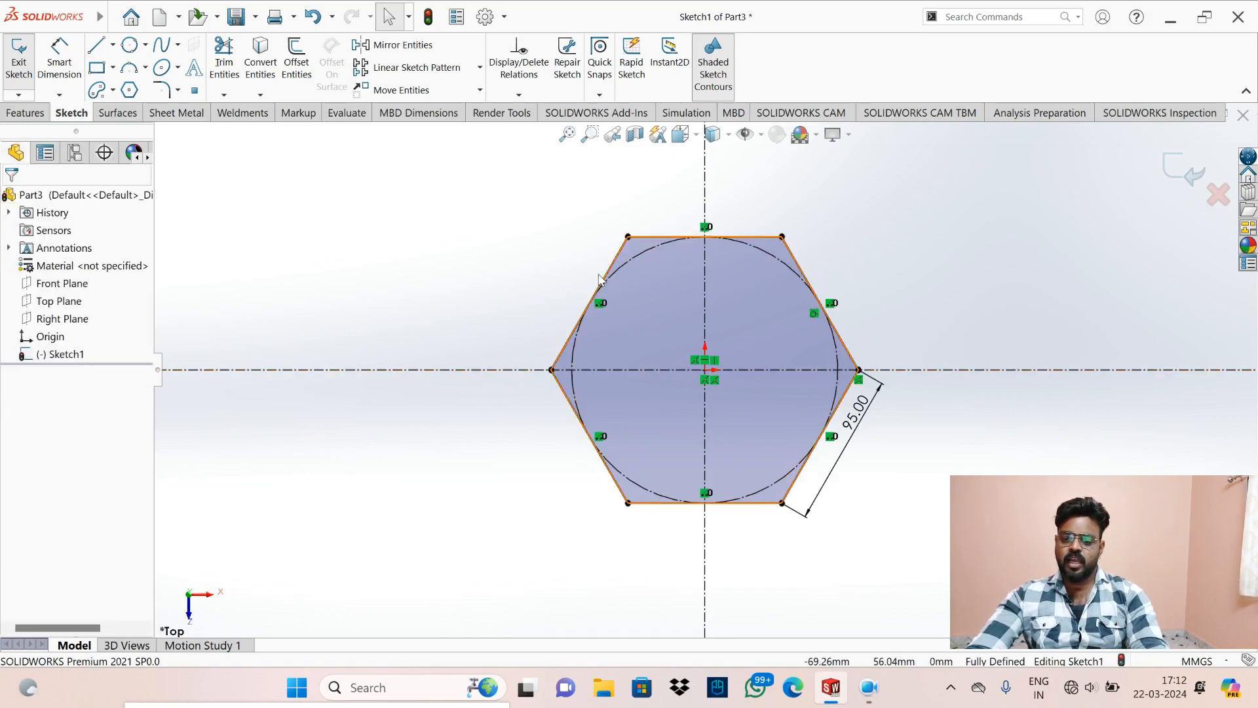
click(781, 237)
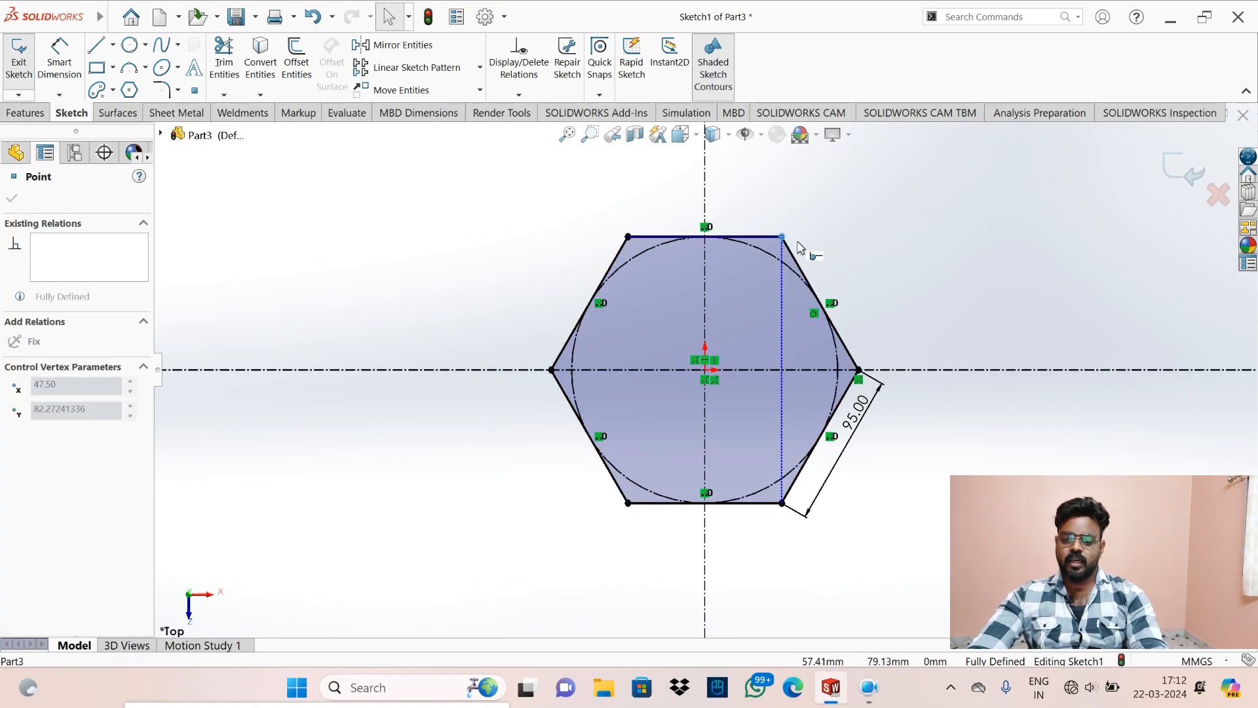
click(1018, 265)
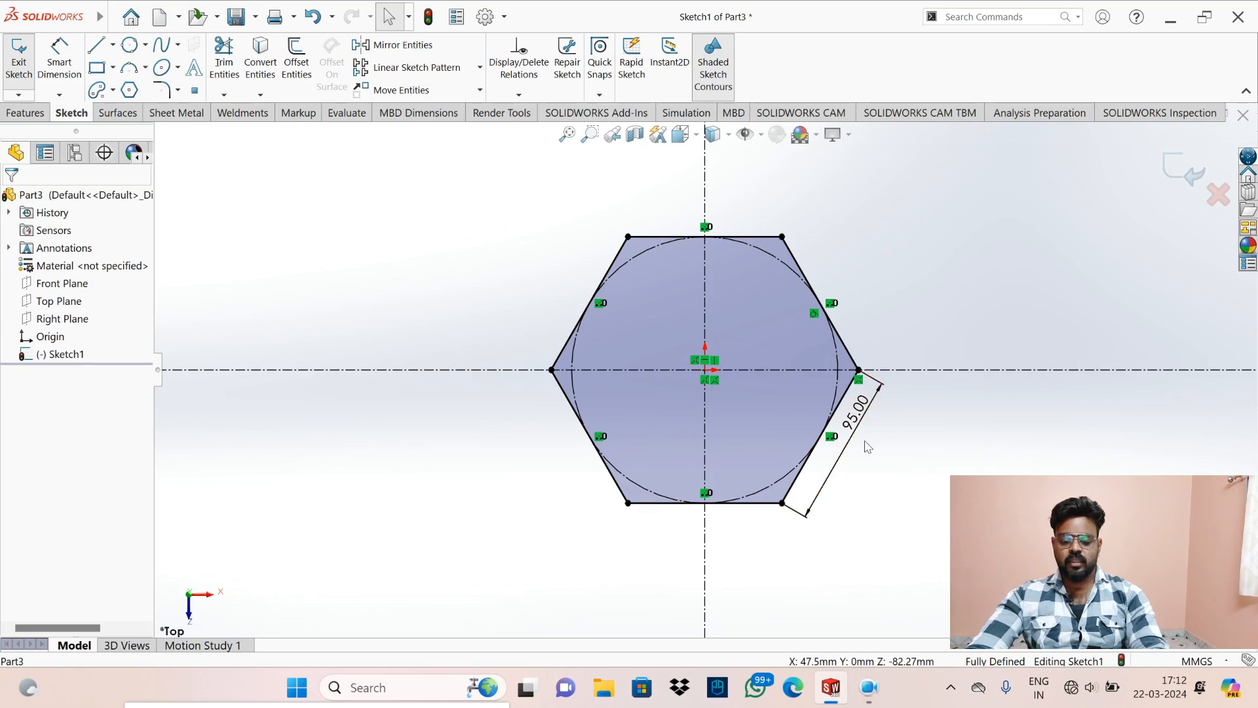
- Undo the coincident relation, the polygon rotations and the 95 mm side dimension
key(ctrl+z)
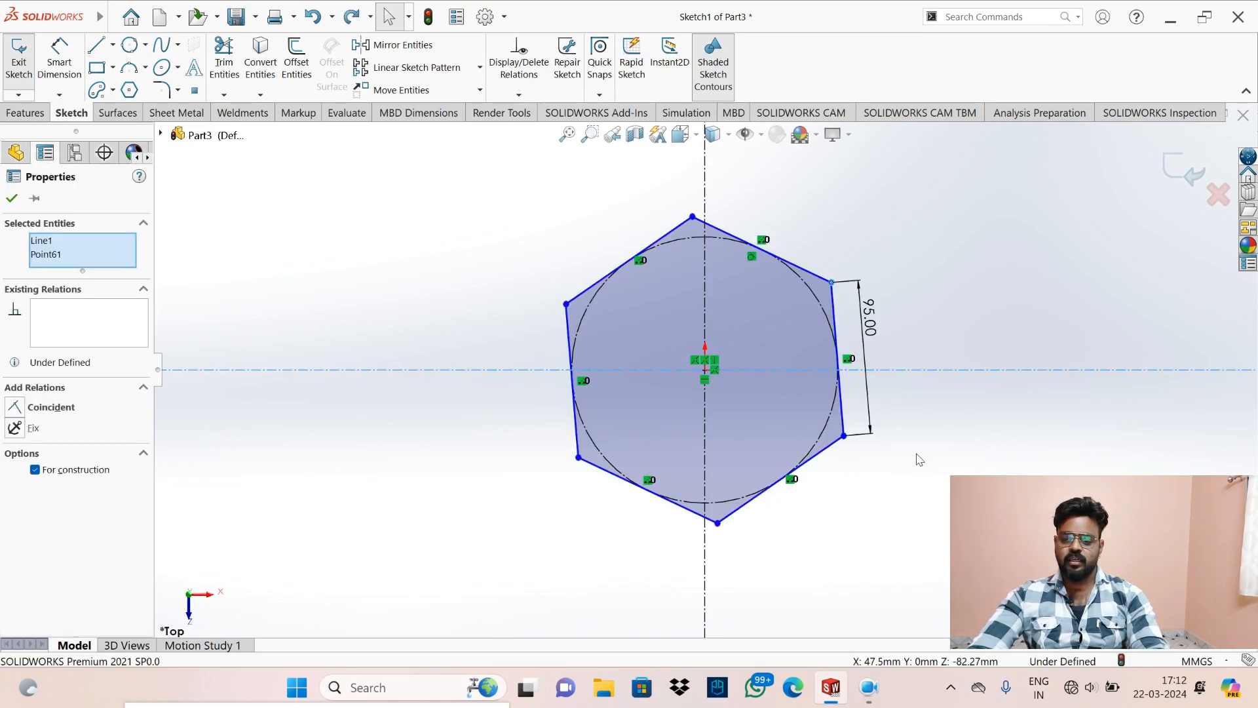
key(ctrl+z)
key(ctrl+z)
key(ctrl+z)
key(ctrl+z)
key(ctrl+z)
key(ctrl+z)
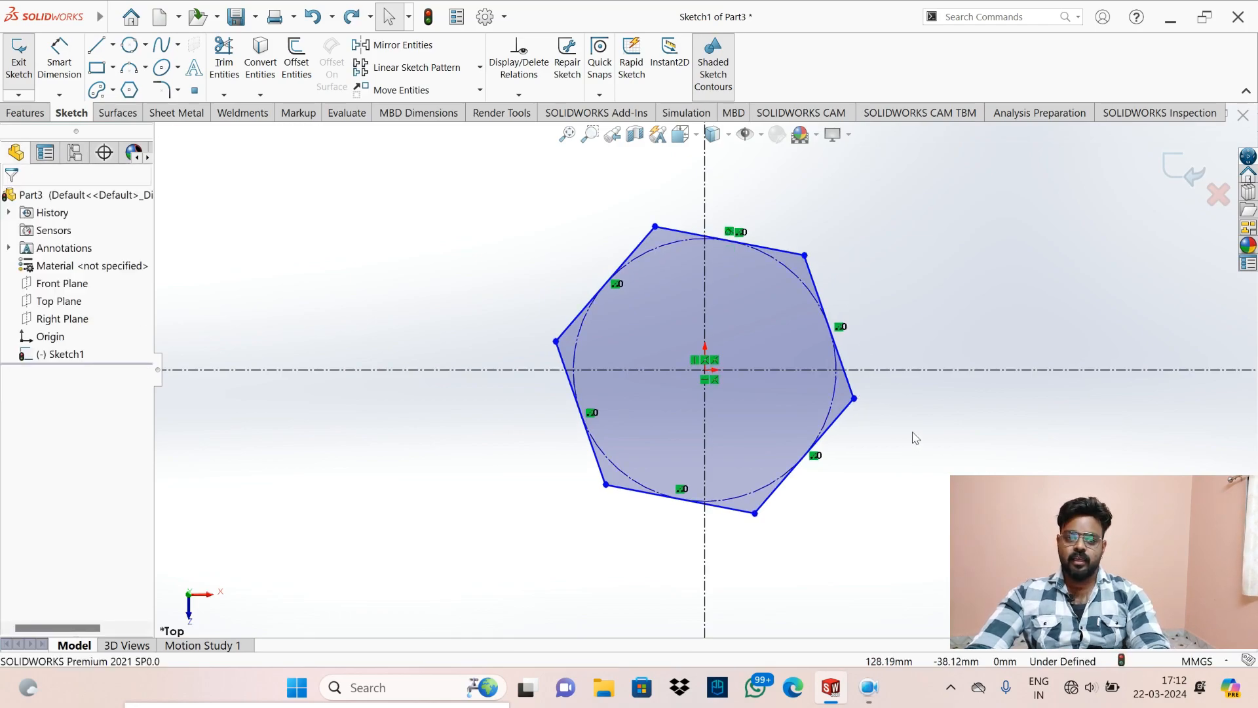
- Dimension the diameter of the polygon's inscribed circle as 160 mm and end dimensioning
click(64, 63)
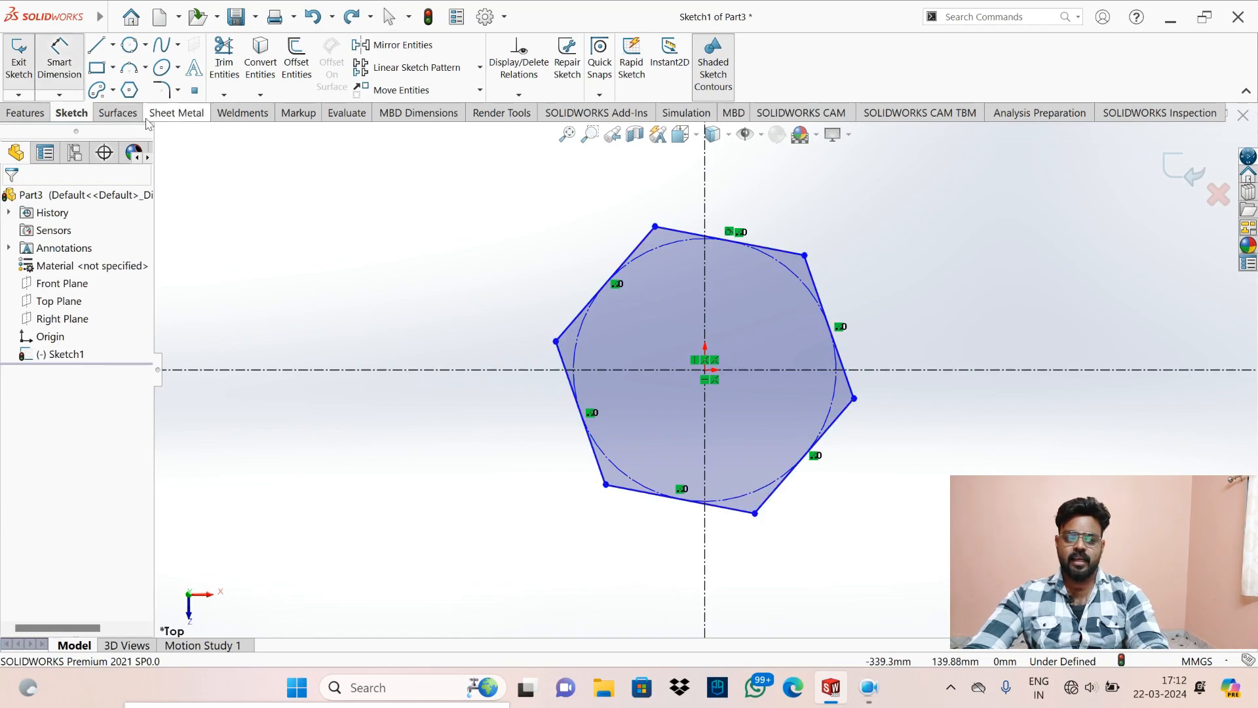
click(786, 268)
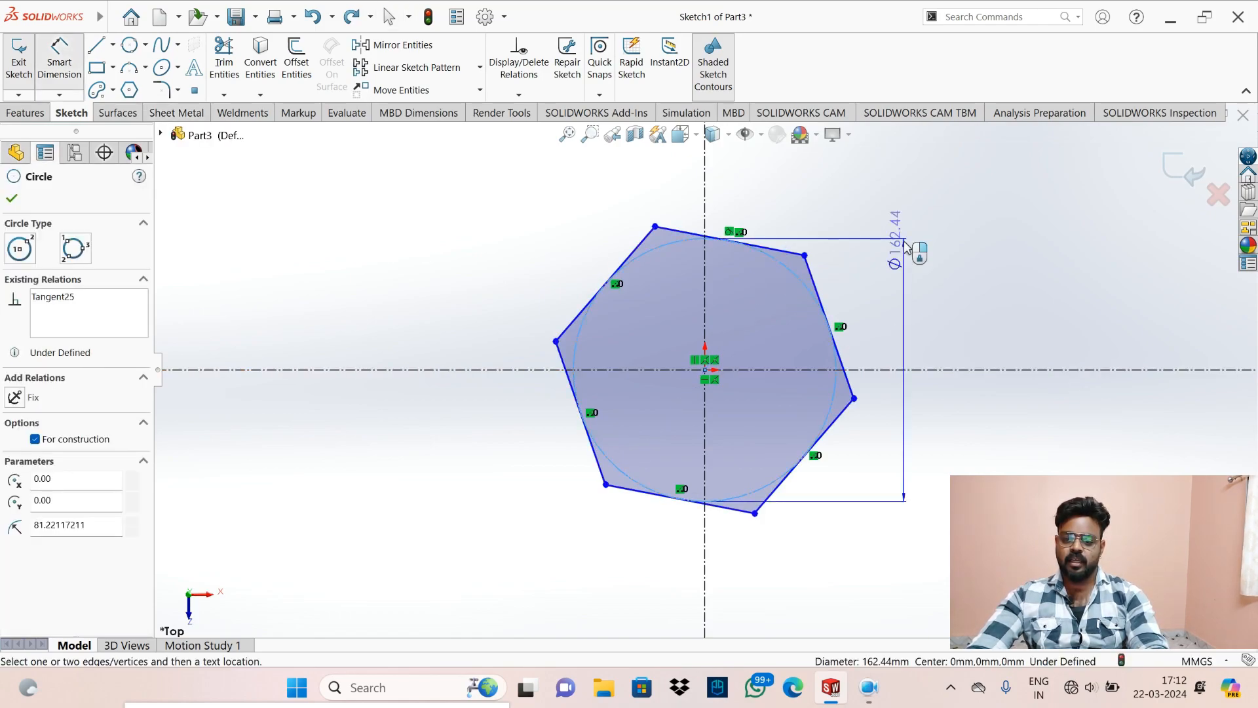
click(915, 281)
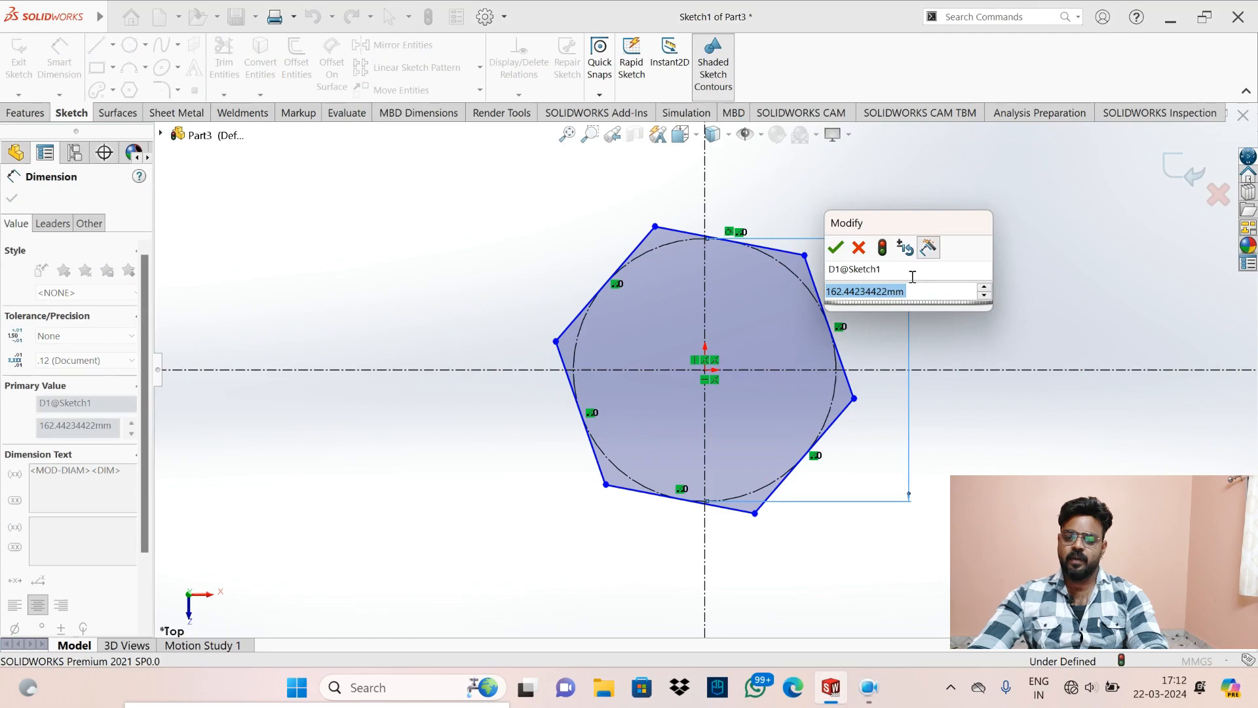
text(160)
key(Return)
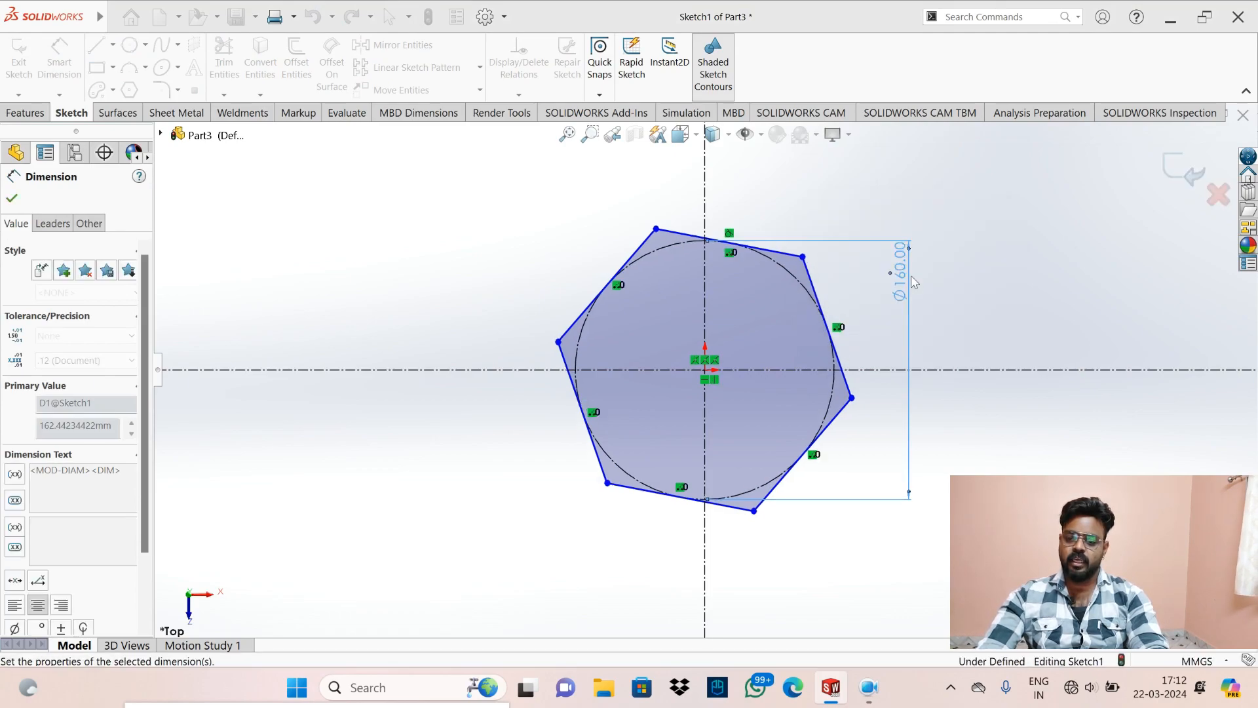
key(Escape)
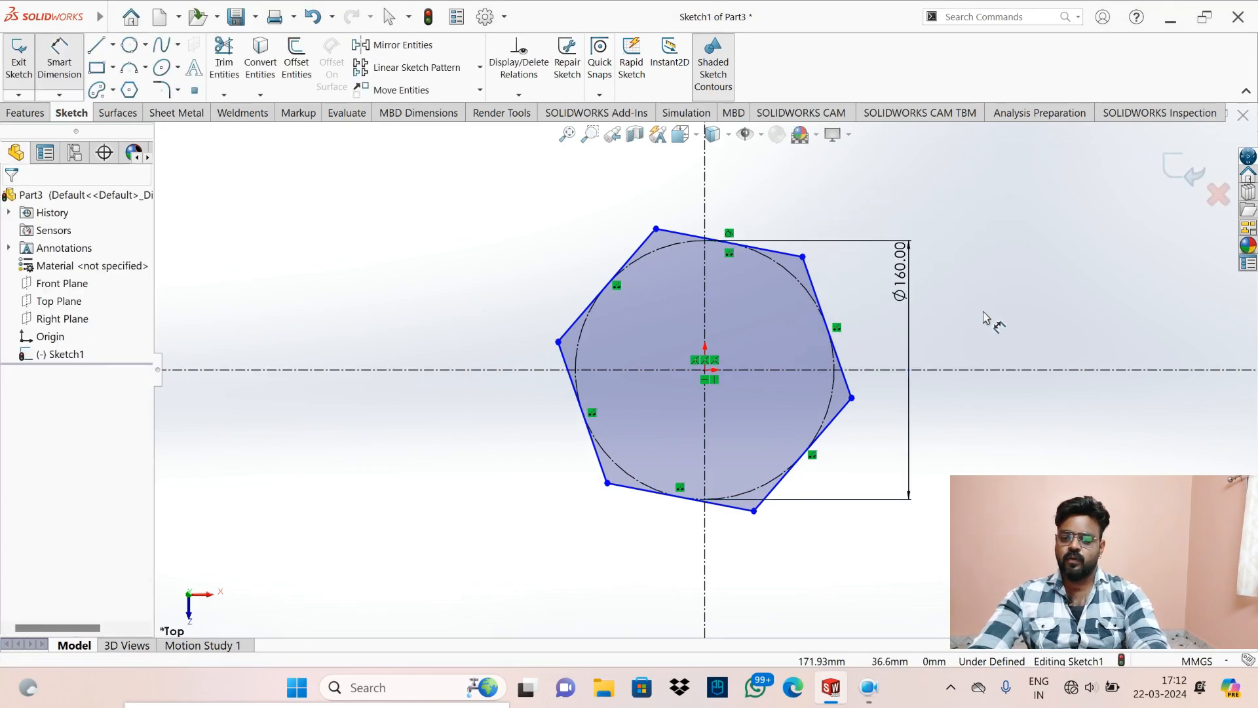
- Make the polygon's upper-right vertex coincident with the vertical construction line
click(803, 256)
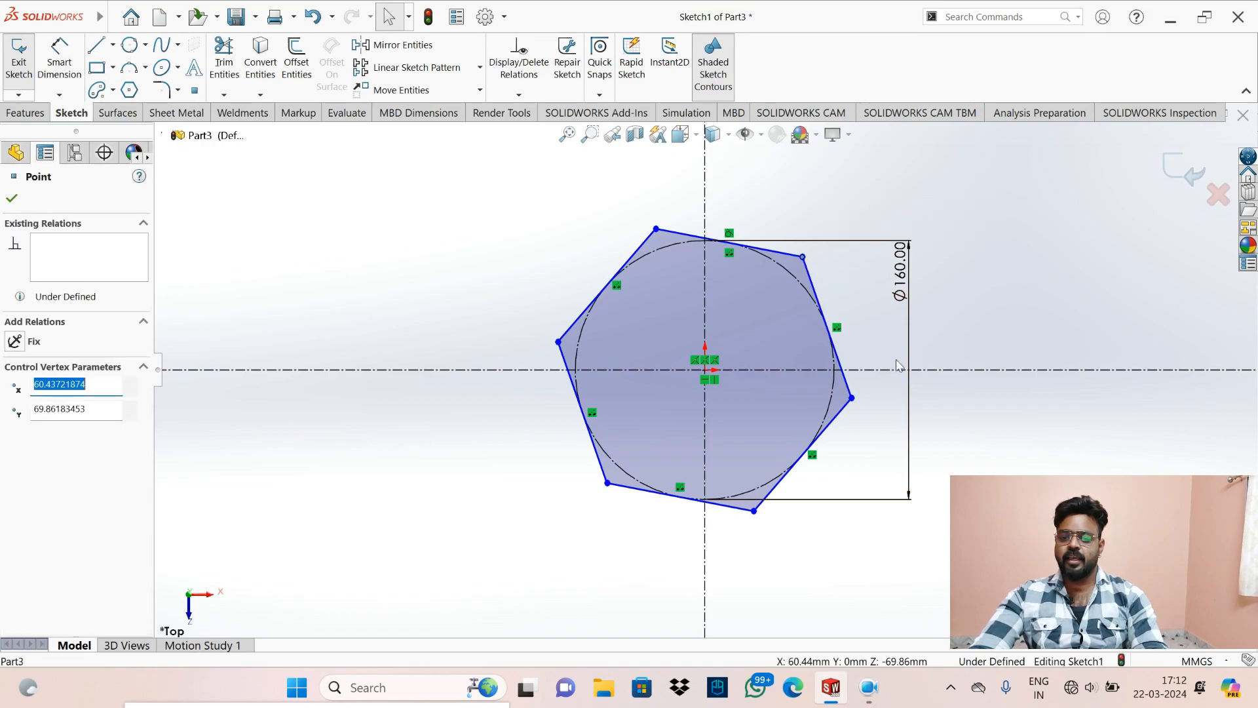
ctrl+click(710, 205)
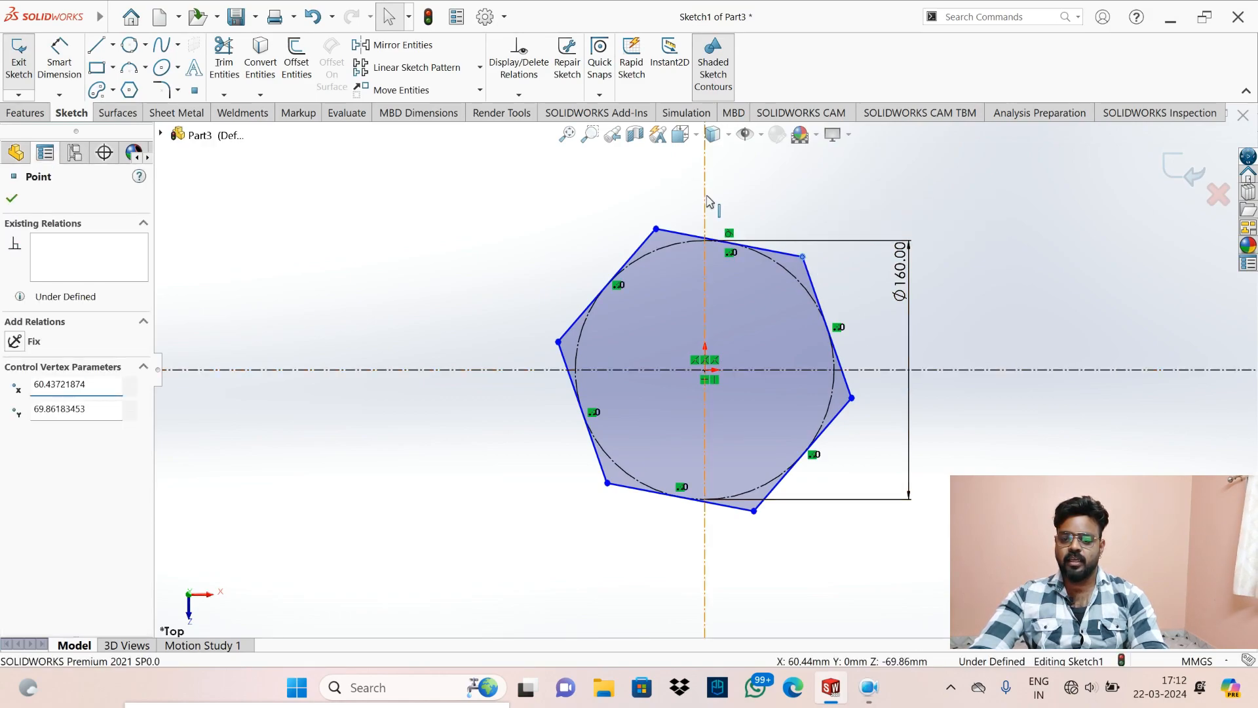
click(51, 407)
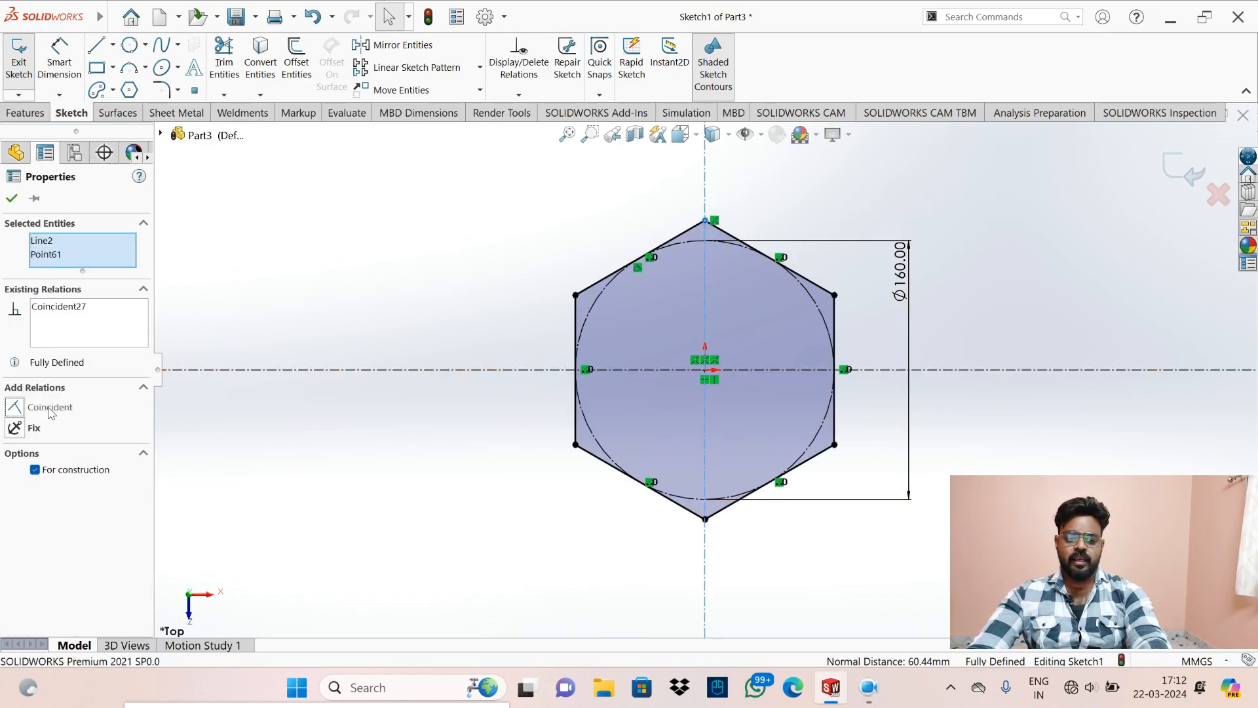
click(12, 198)
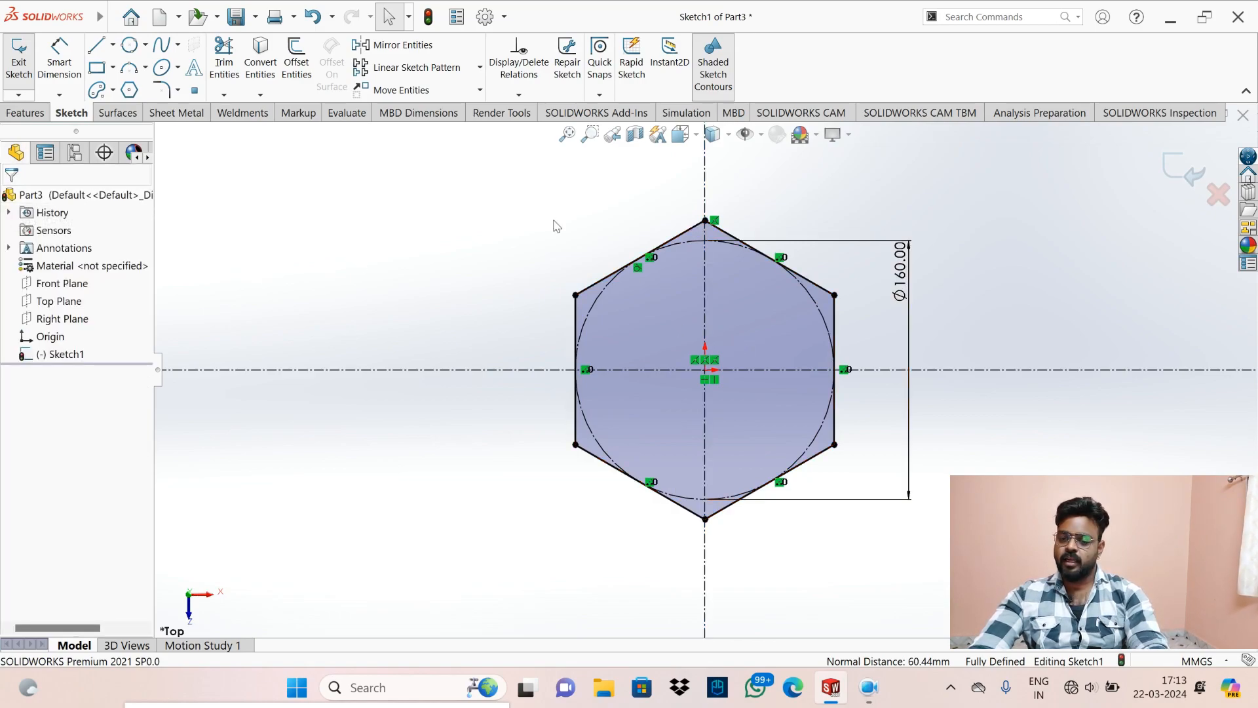
- Replace the dimensioned polygon with a 6-sided one centred on the origin, using a circumscribed circle about 166 mm in diameter, rotated about 38°
drag(492, 164, 992, 542)
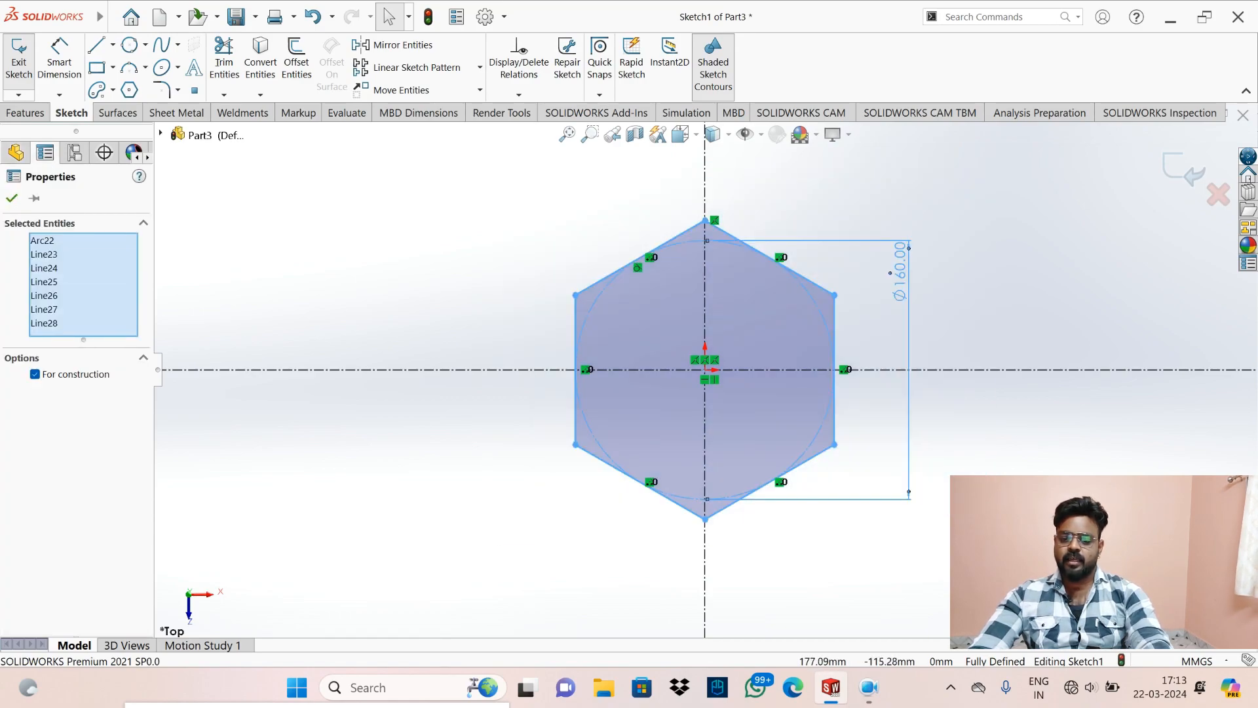
key(Delete)
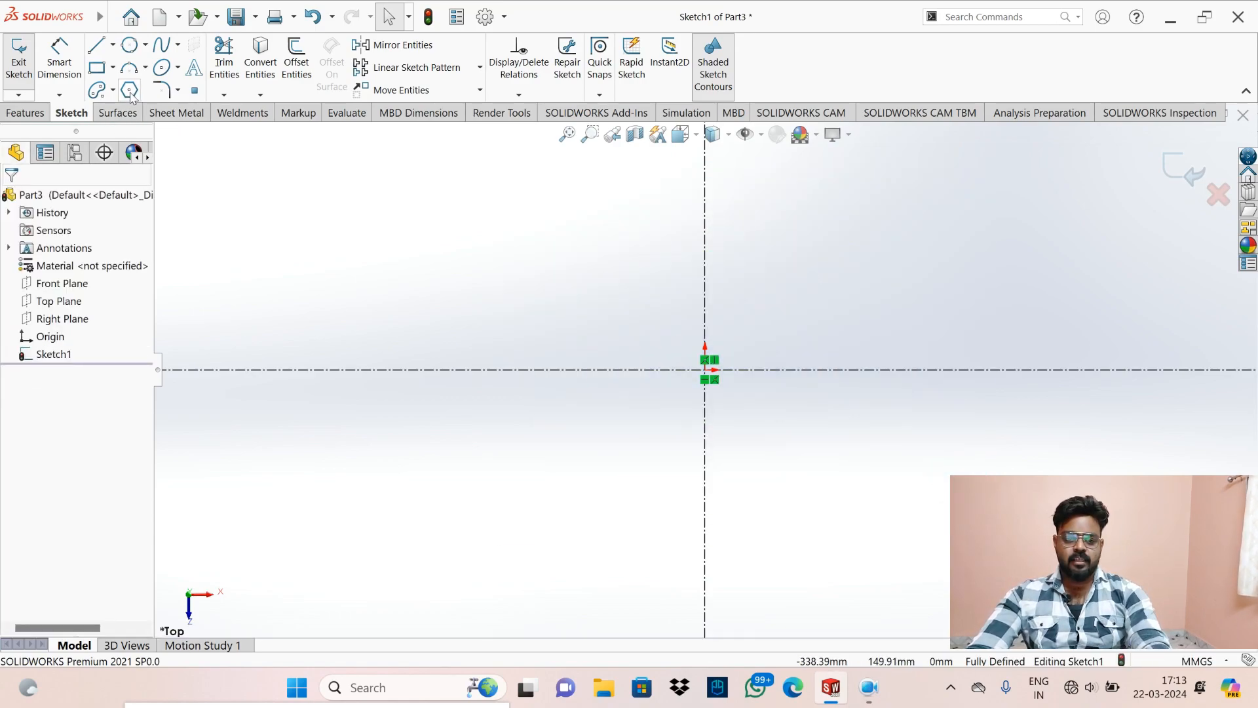
click(129, 89)
click(63, 323)
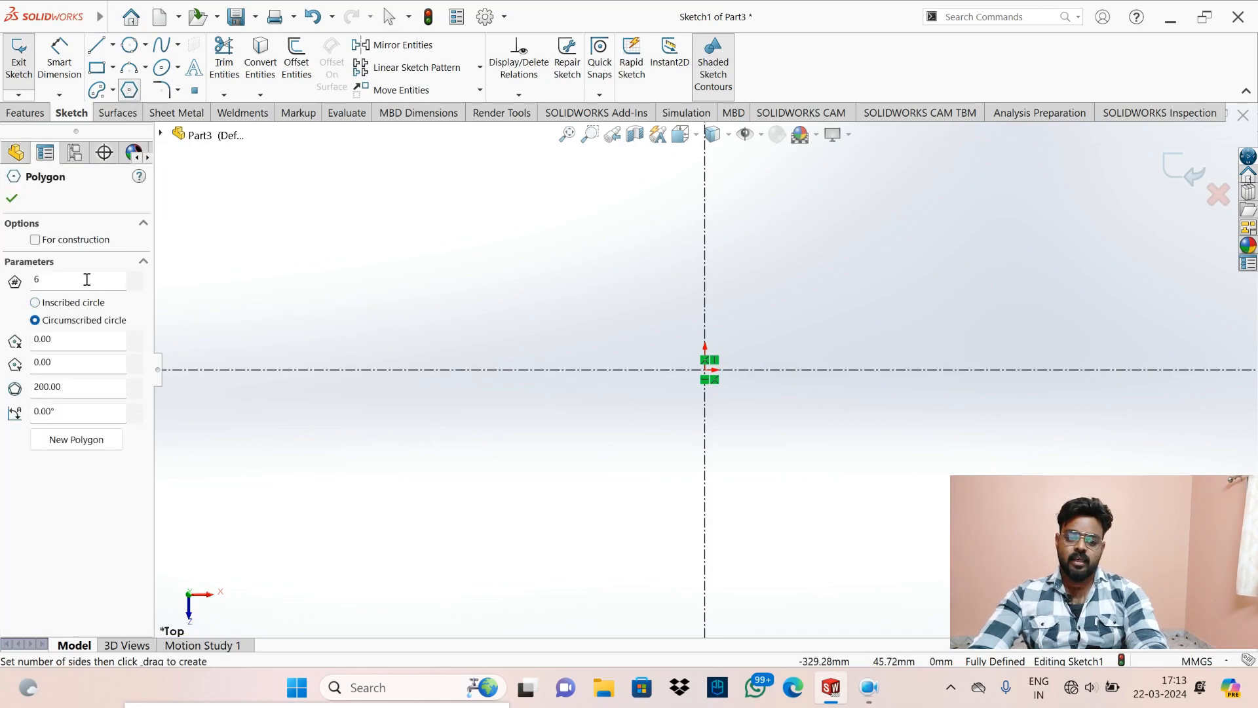
click(705, 371)
click(811, 288)
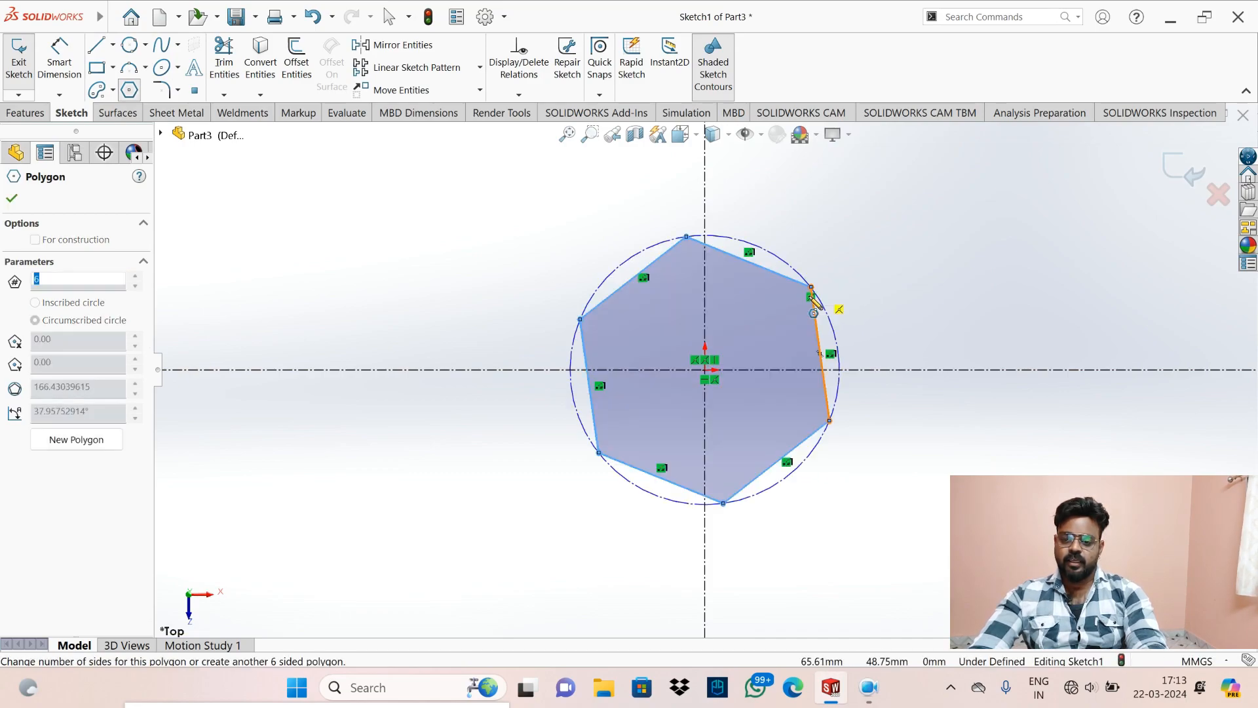
key(Escape)
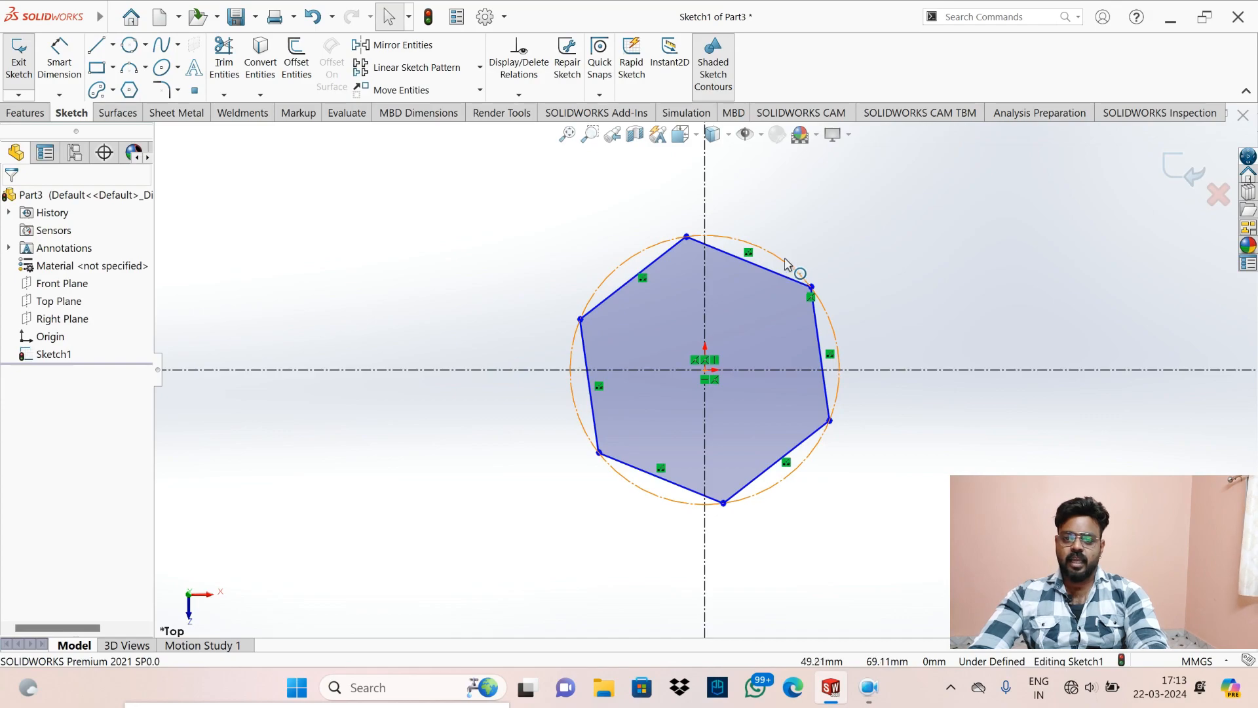
- Dimension the polygon's upper-right side as 85 mm and end dimensioning
click(59, 68)
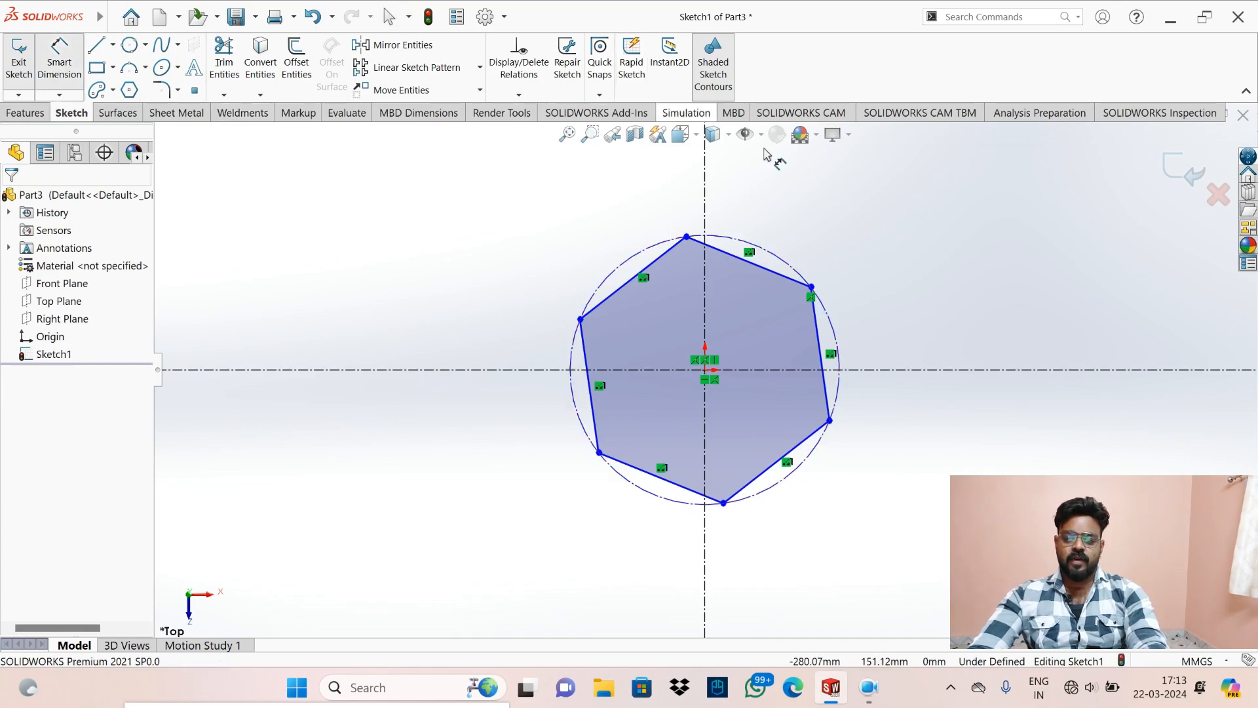
click(776, 271)
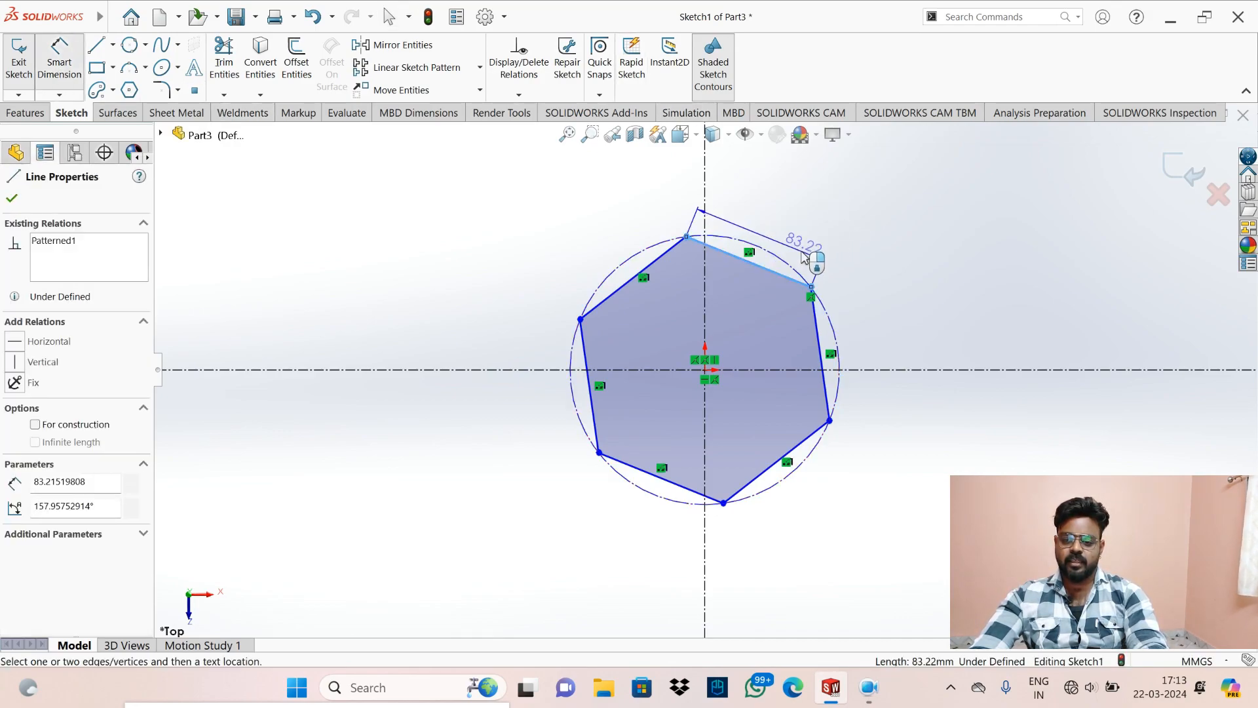
click(805, 257)
text(85)
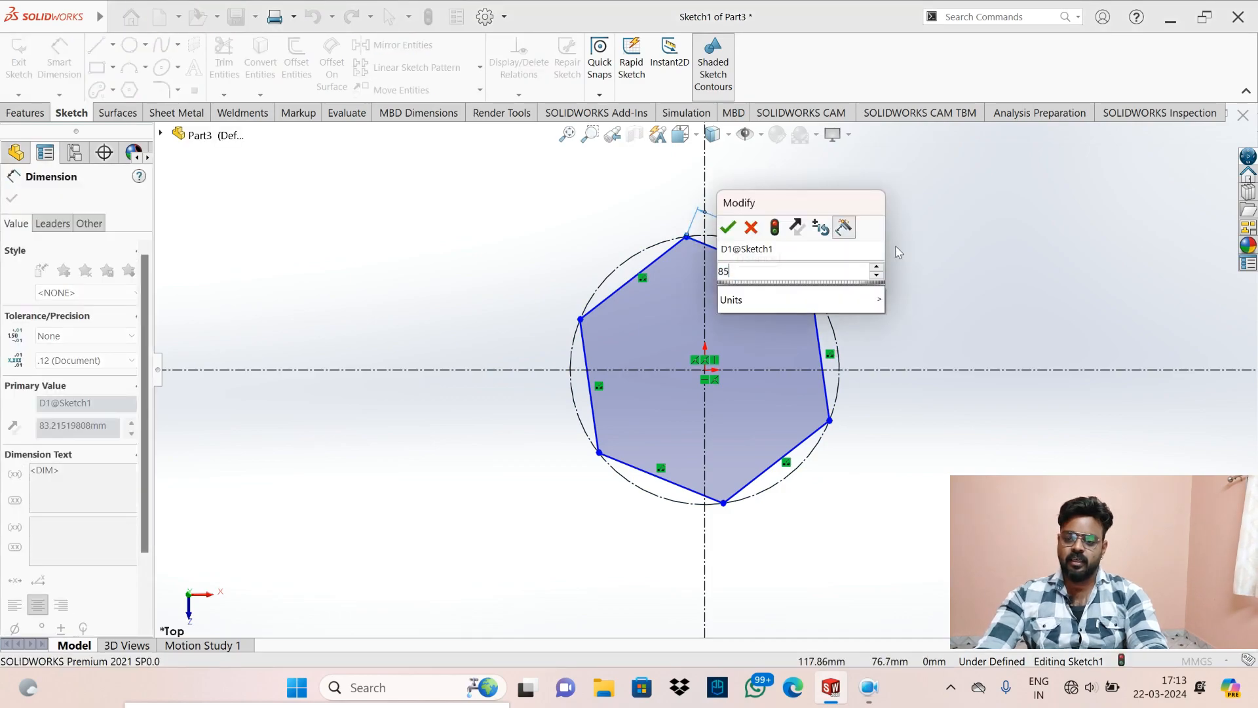
key(Return)
key(Escape)
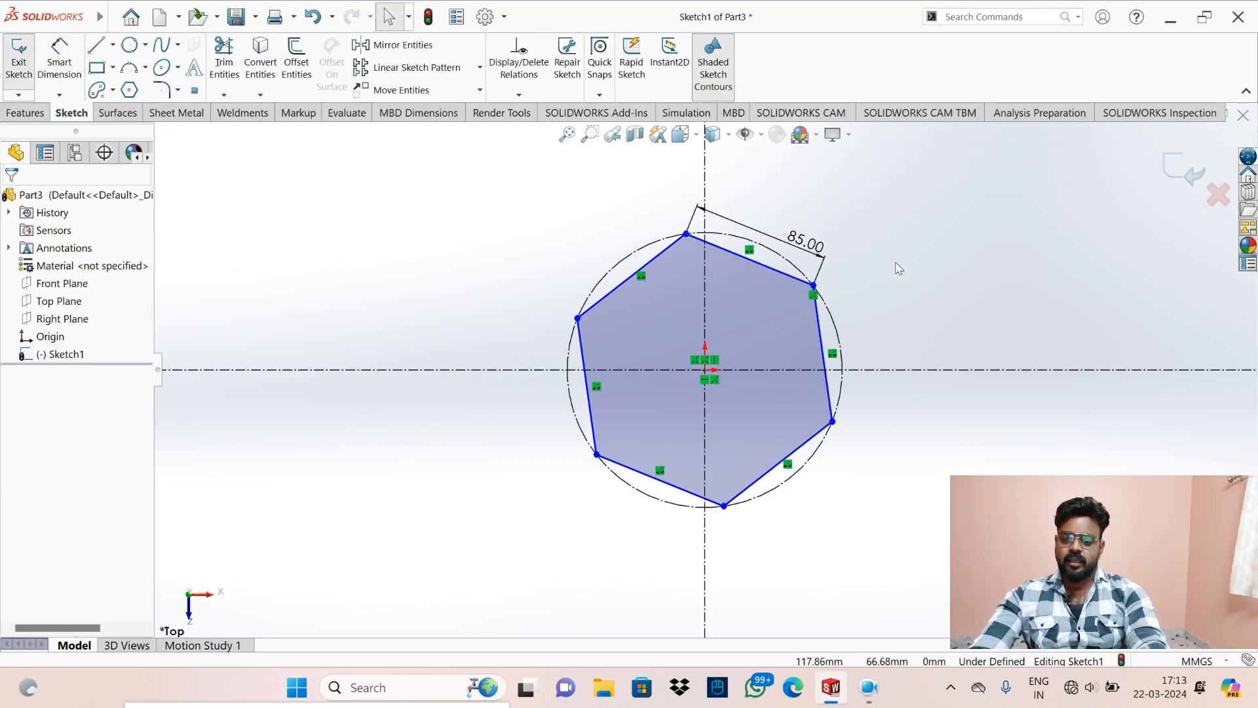
- Make the polygon's upper-right vertex coincident with the horizontal construction line
click(813, 285)
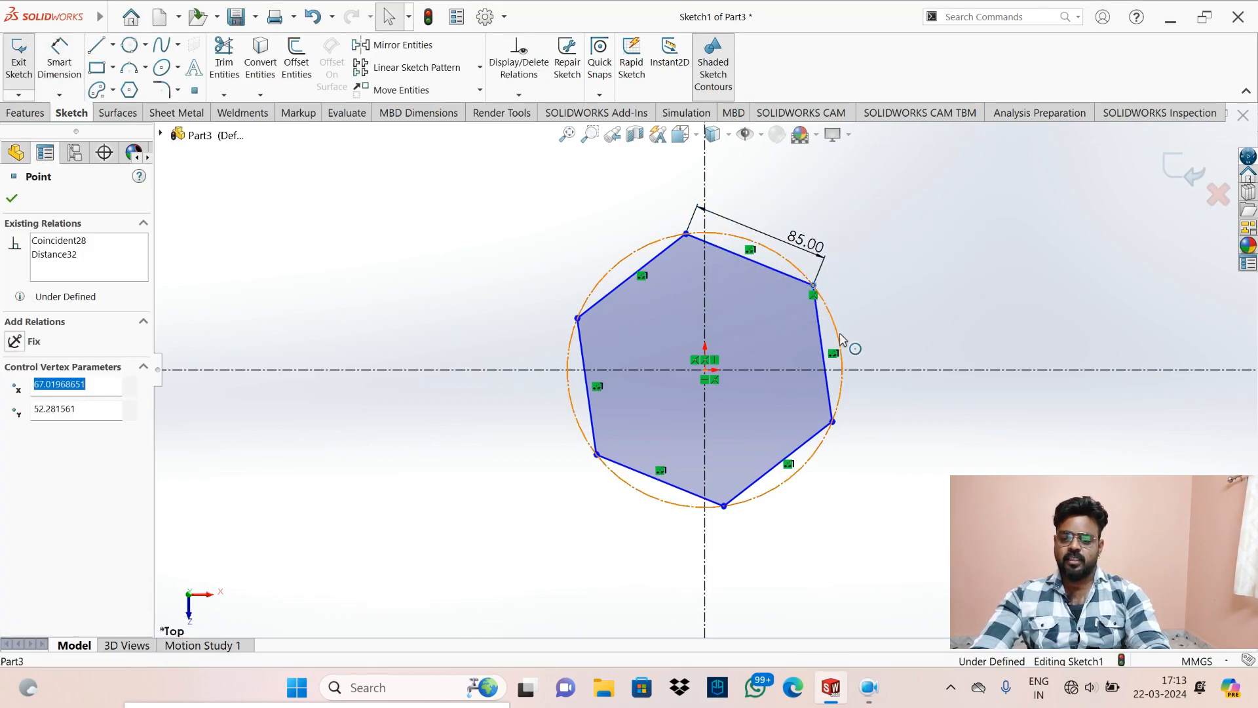
ctrl+click(874, 370)
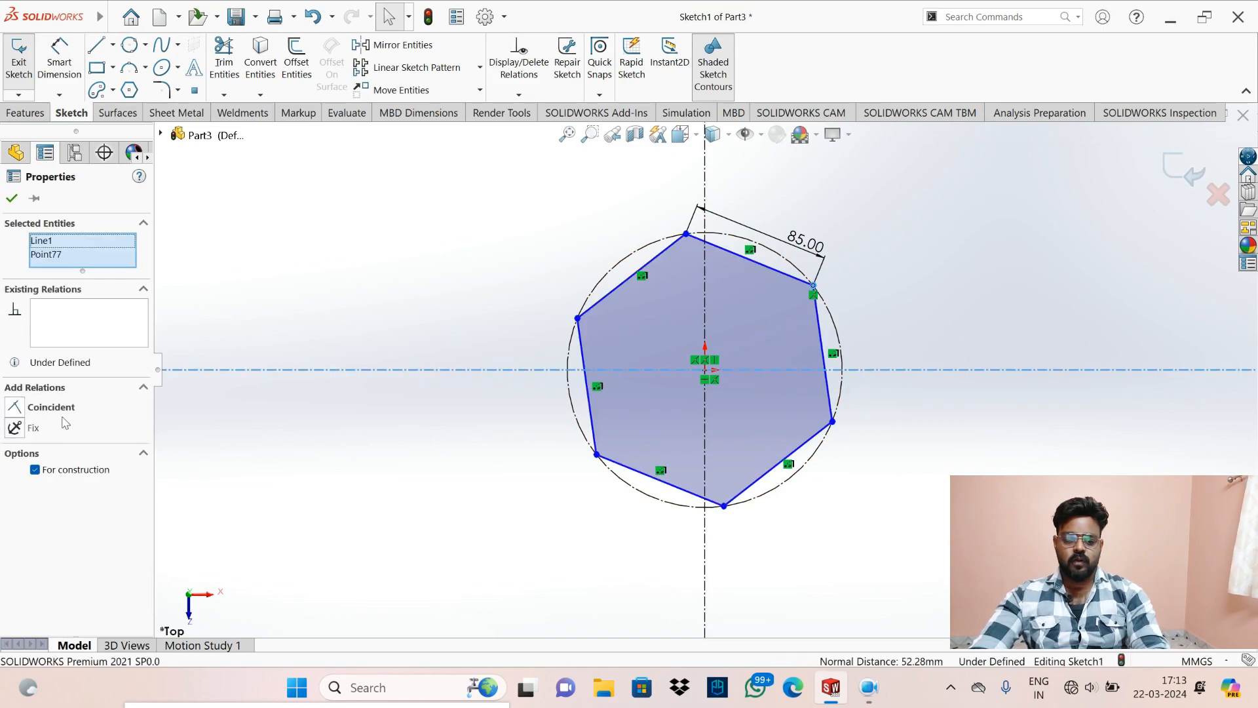
click(51, 407)
click(11, 198)
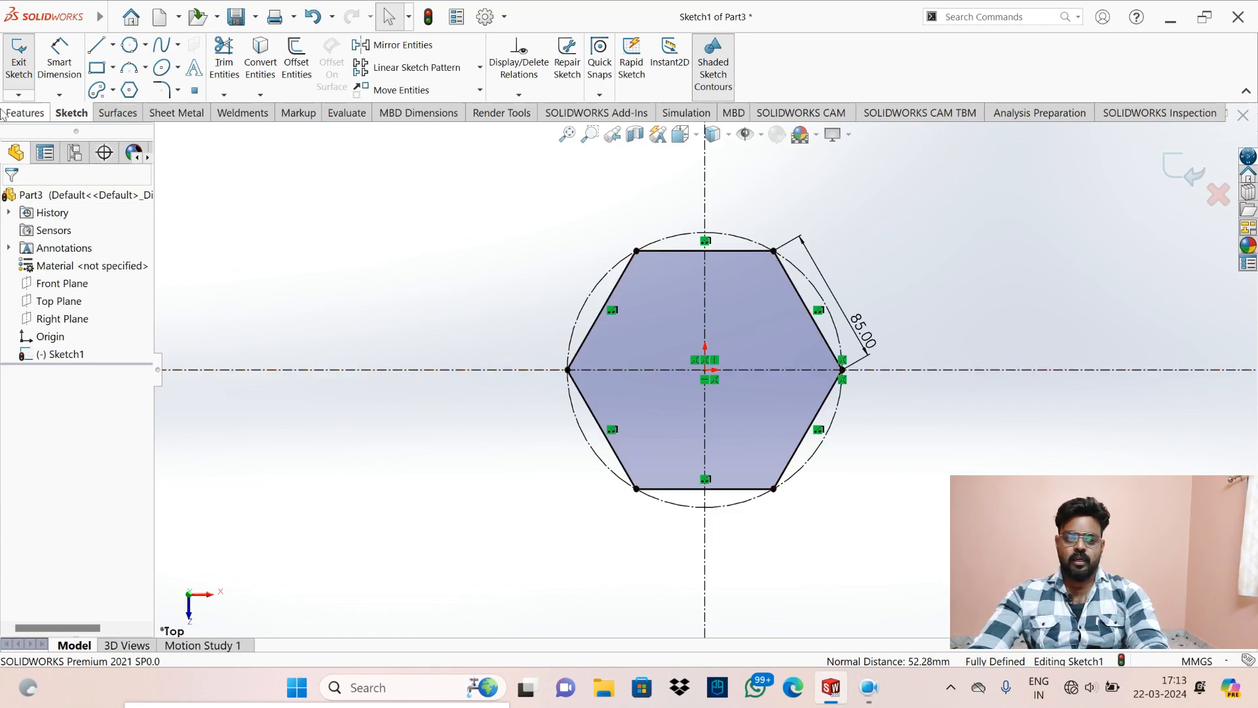
- Start another polygon with an inscribed circle and test the limits of its number of sides, trying values up to 41
click(130, 90)
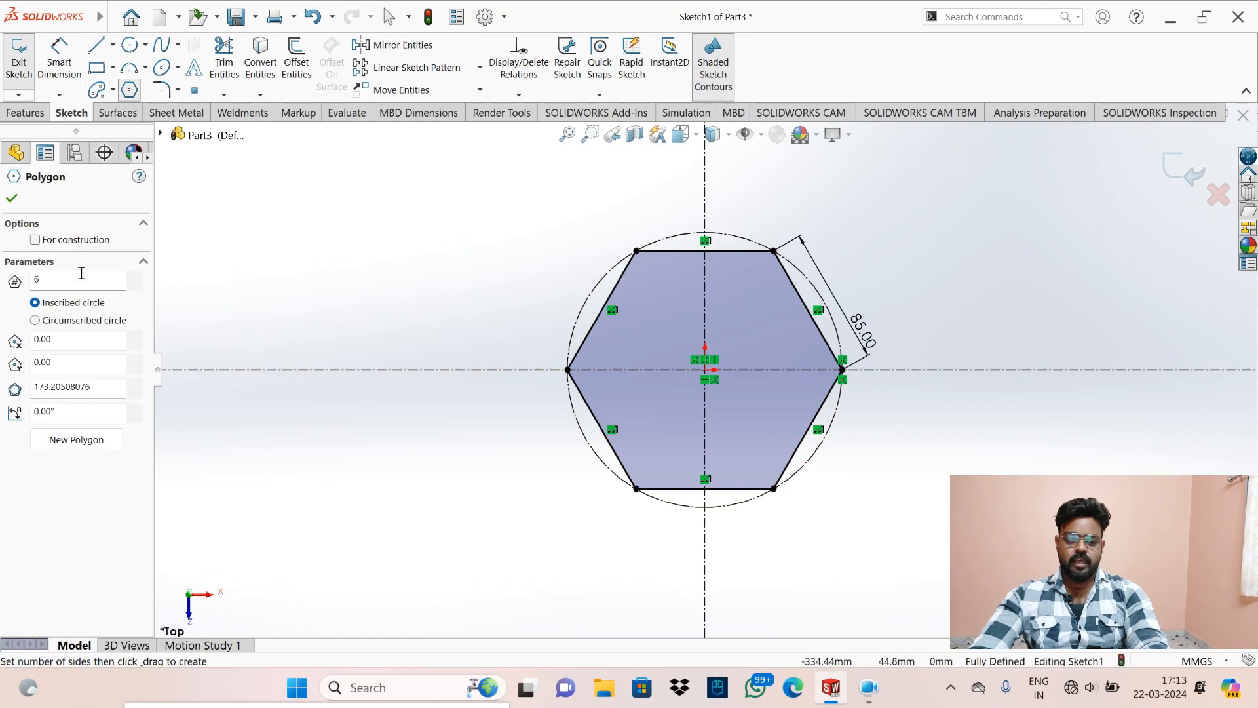
click(41, 278)
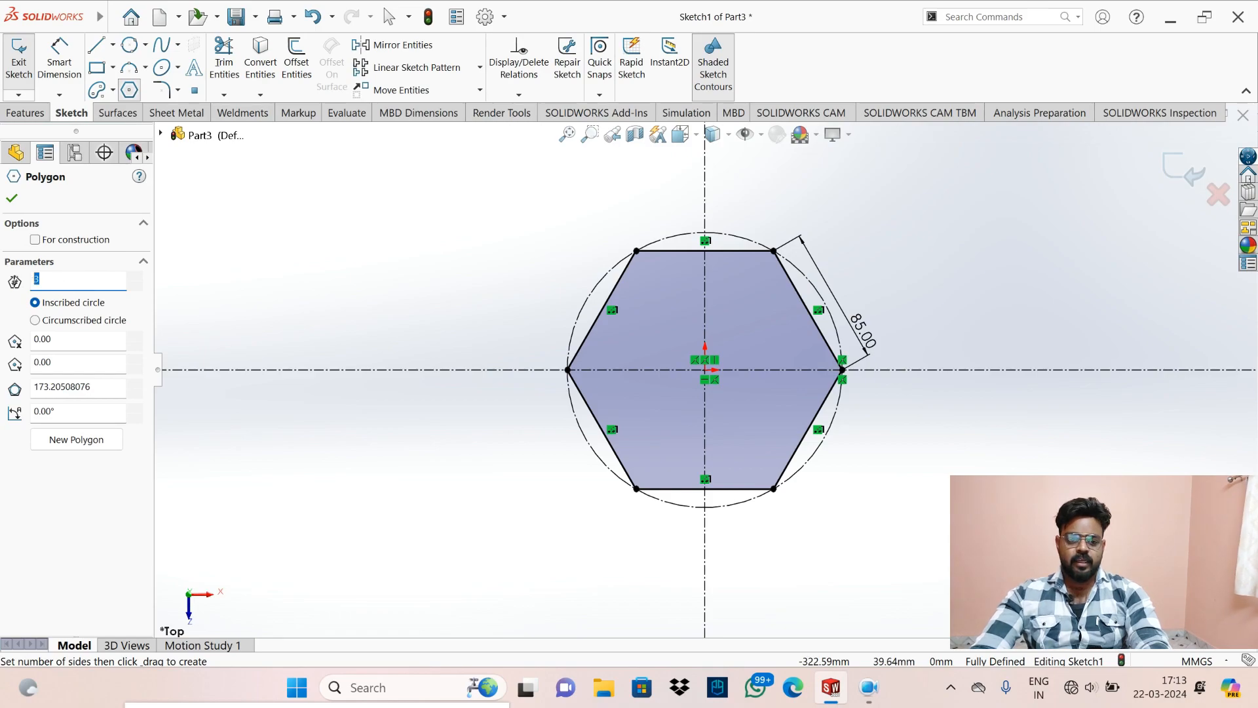
text(0)
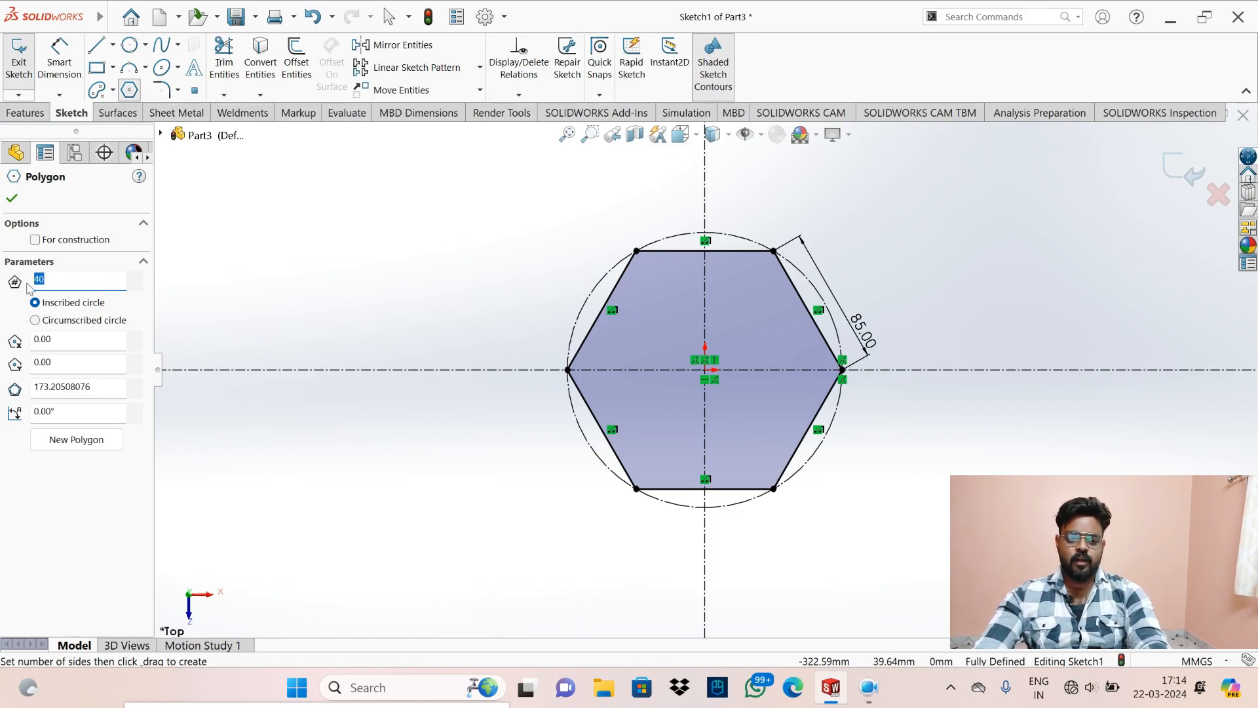
text(41)
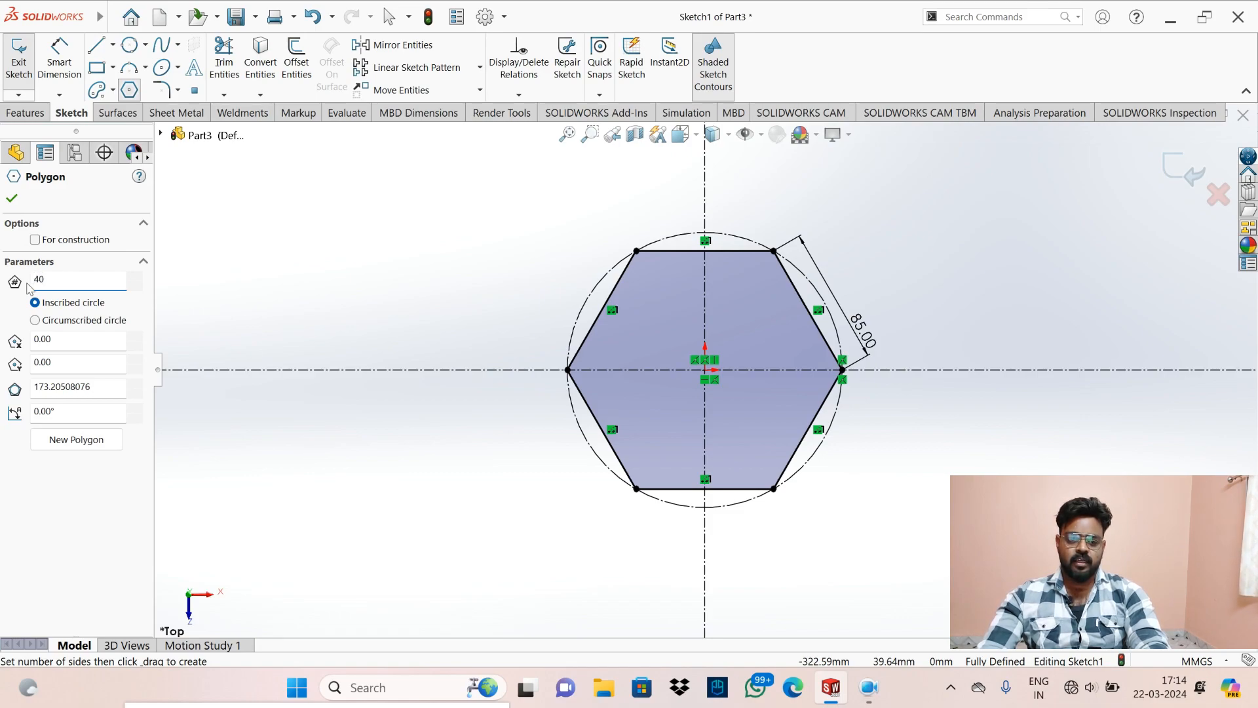